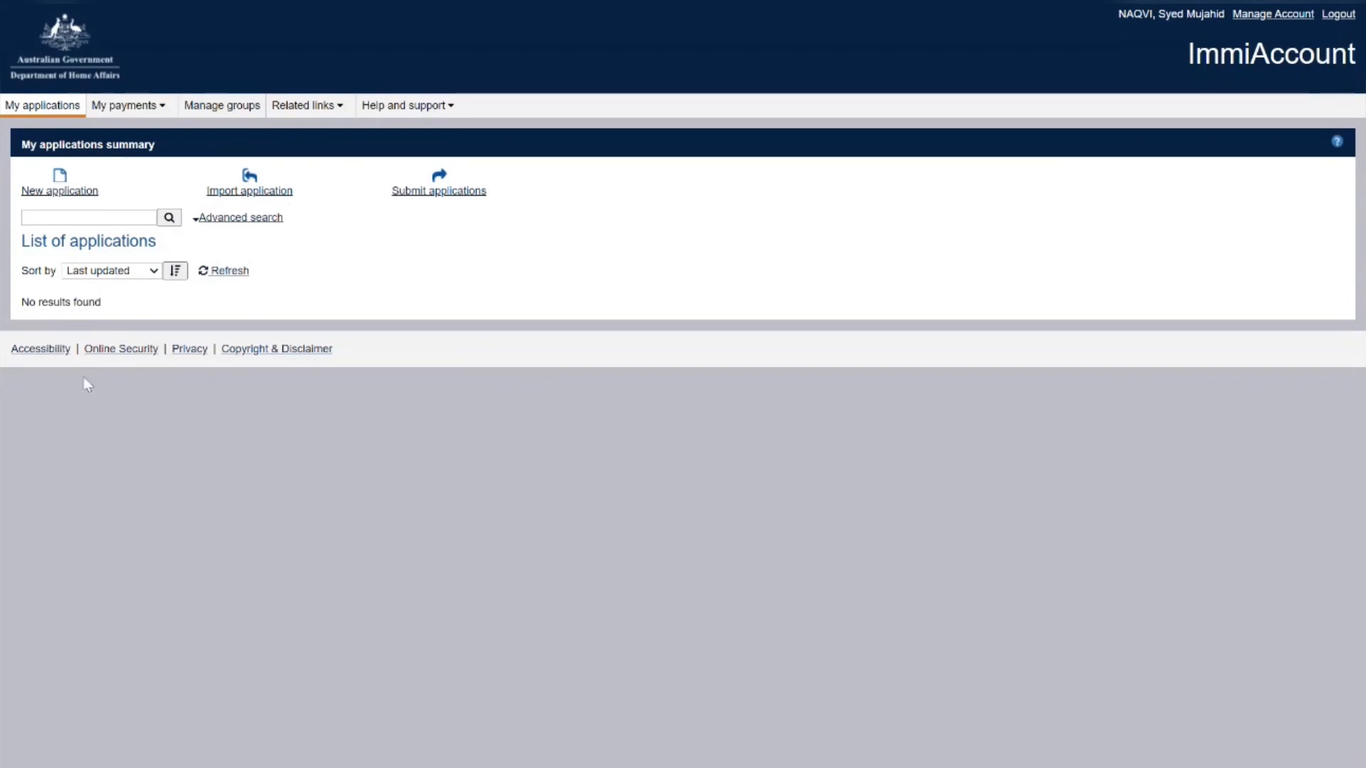
Start a new Temporary Graduate Visa (476, 485) application from the Temporary Work (Activity) category
left_click(96, 190)
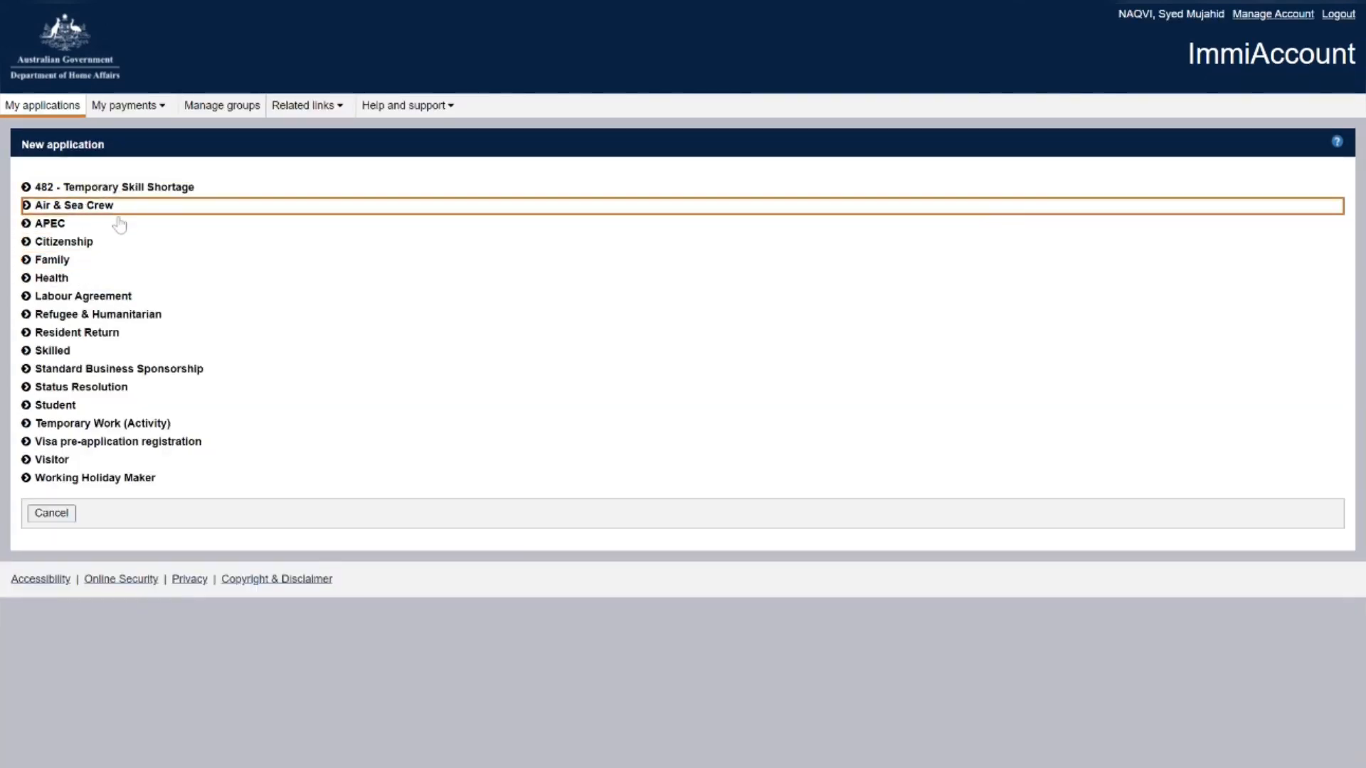
left_click(59, 355)
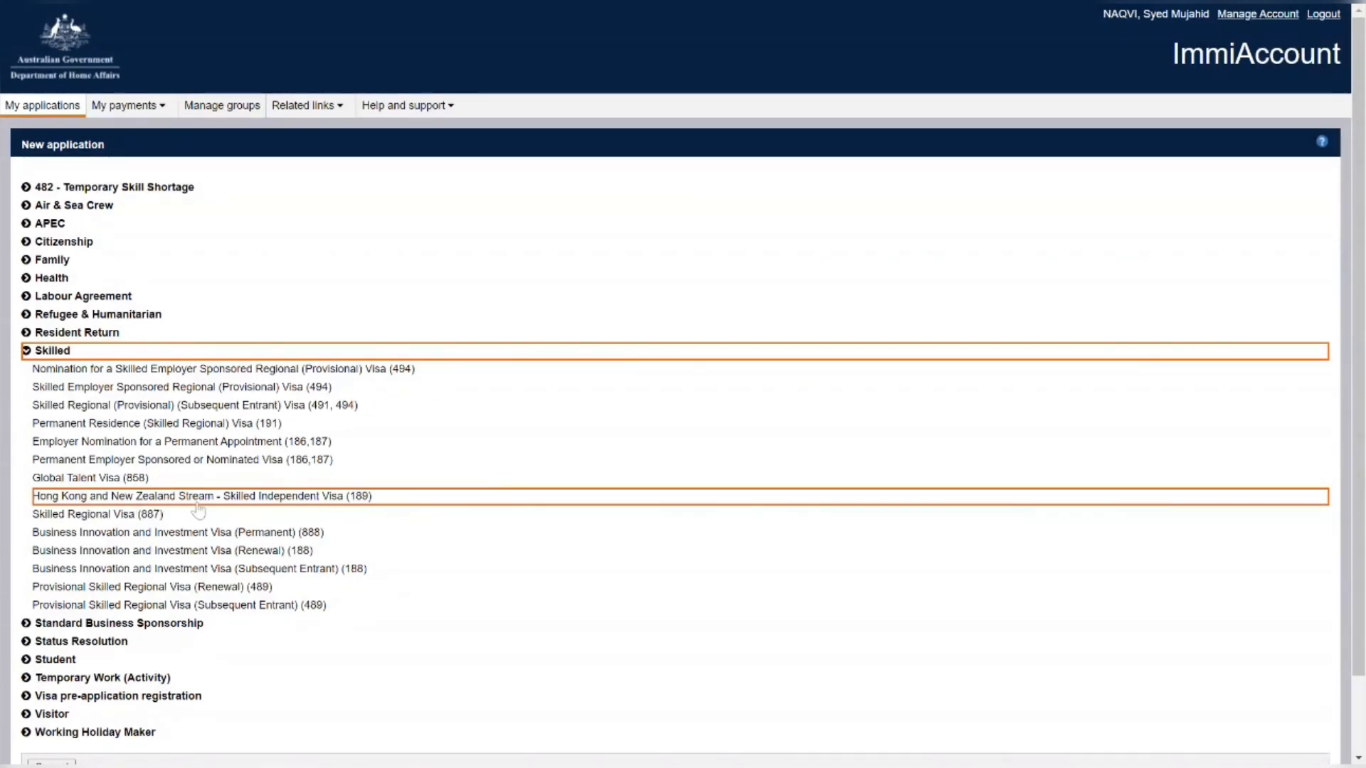
scroll(198, 509, "down", 1)
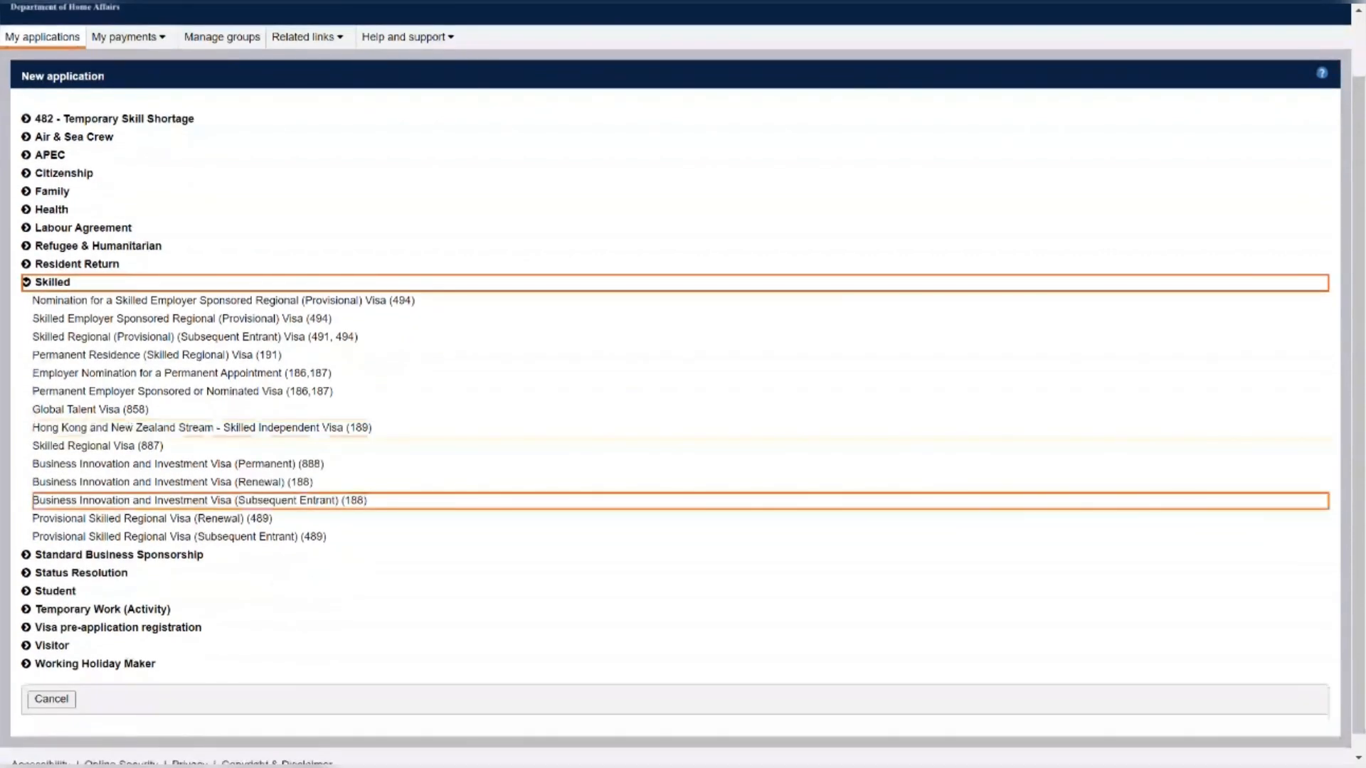
left_click(92, 609)
scroll(208, 555, "down", 2)
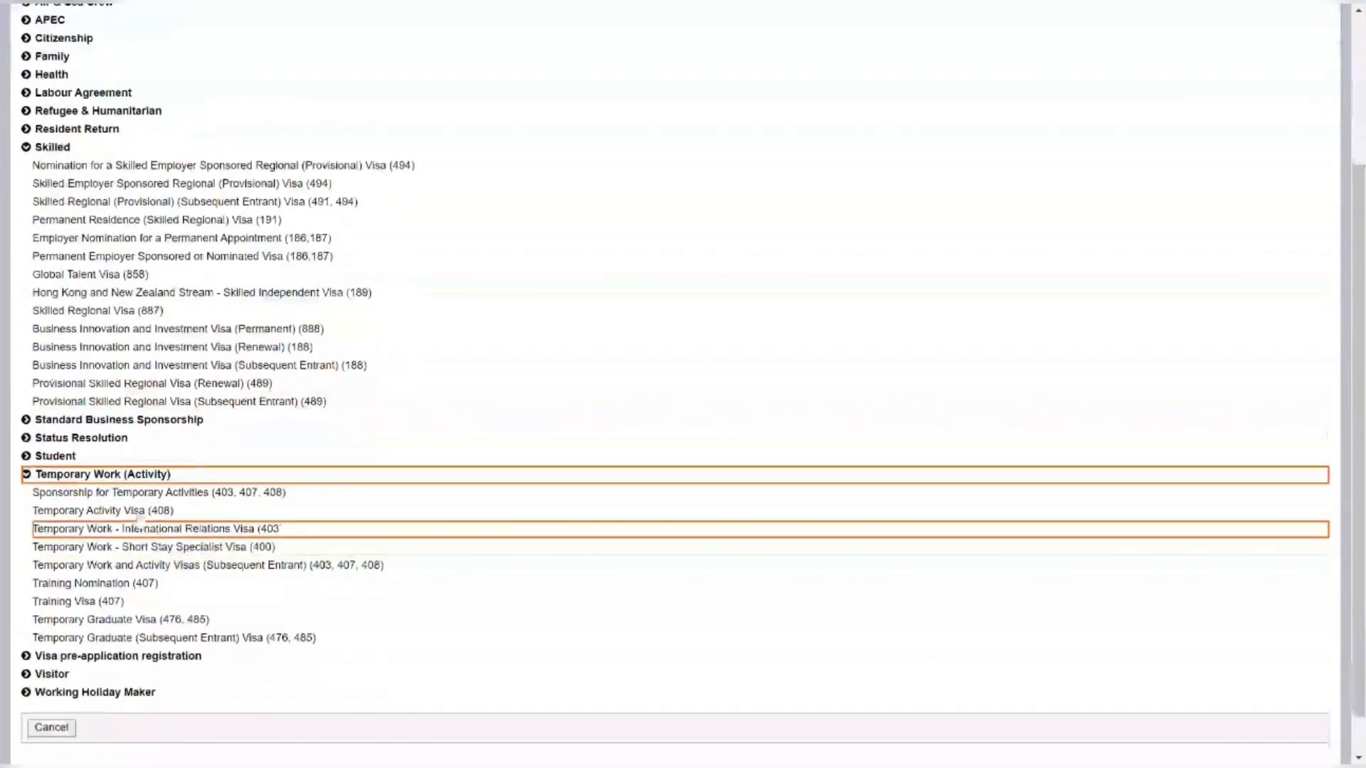
left_click(52, 148)
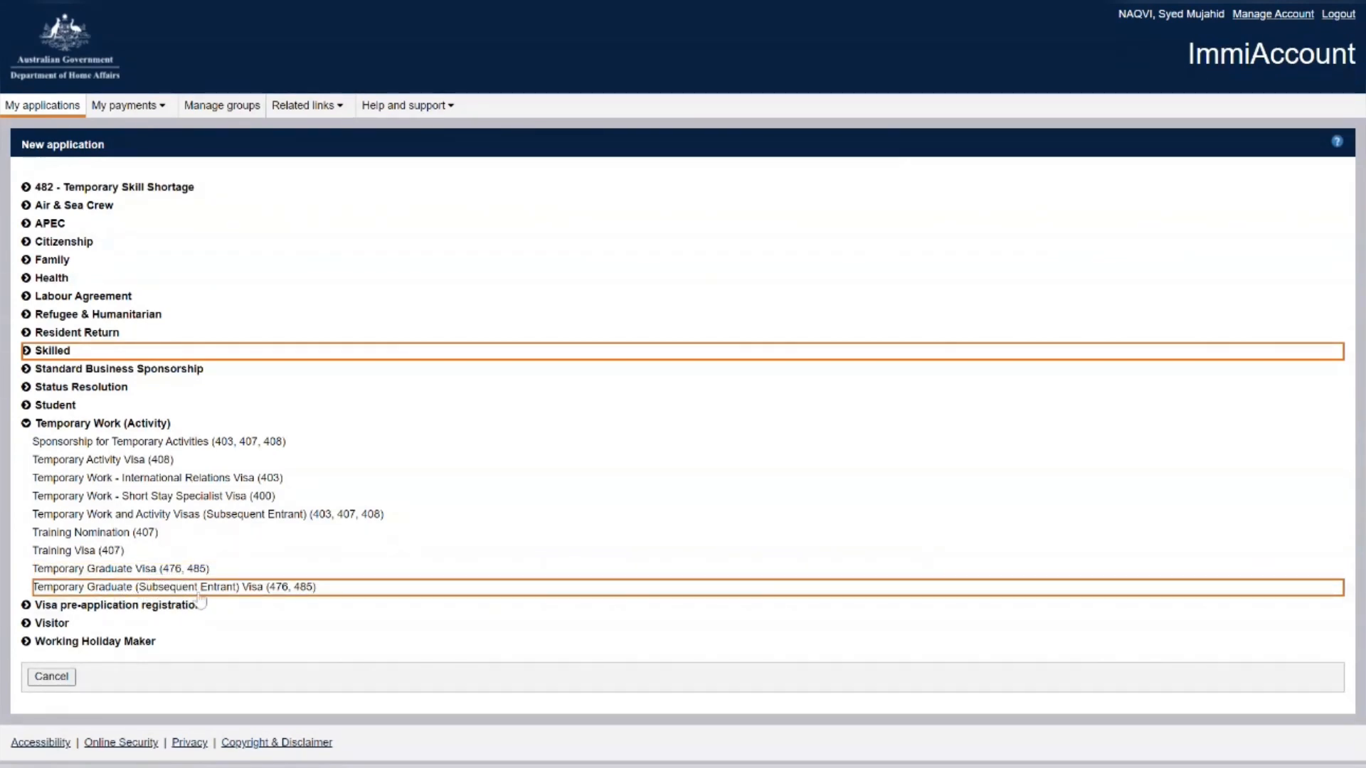
left_click(147, 569)
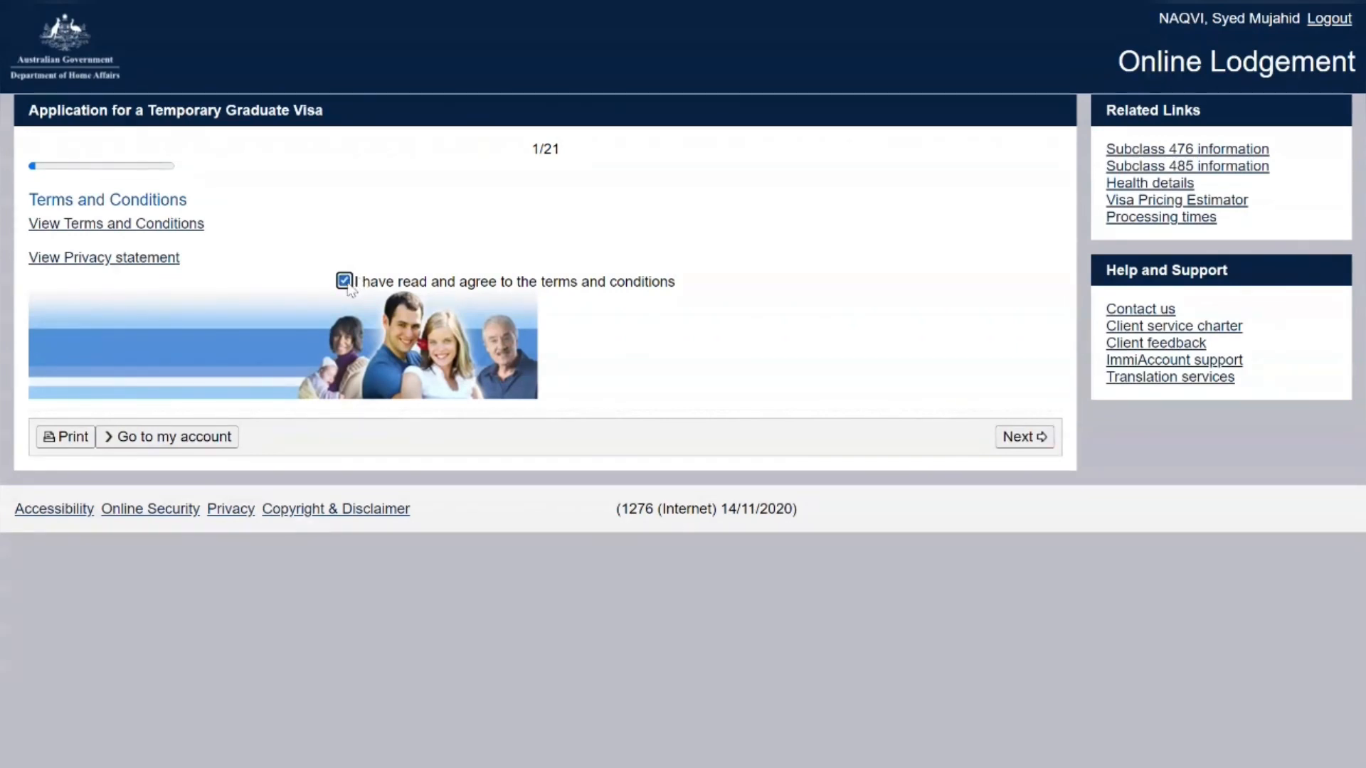
Choose visa 476 Recognised Graduate, location PAKISTAN as Citizen, and no previous Australian visa
left_click(1025, 436)
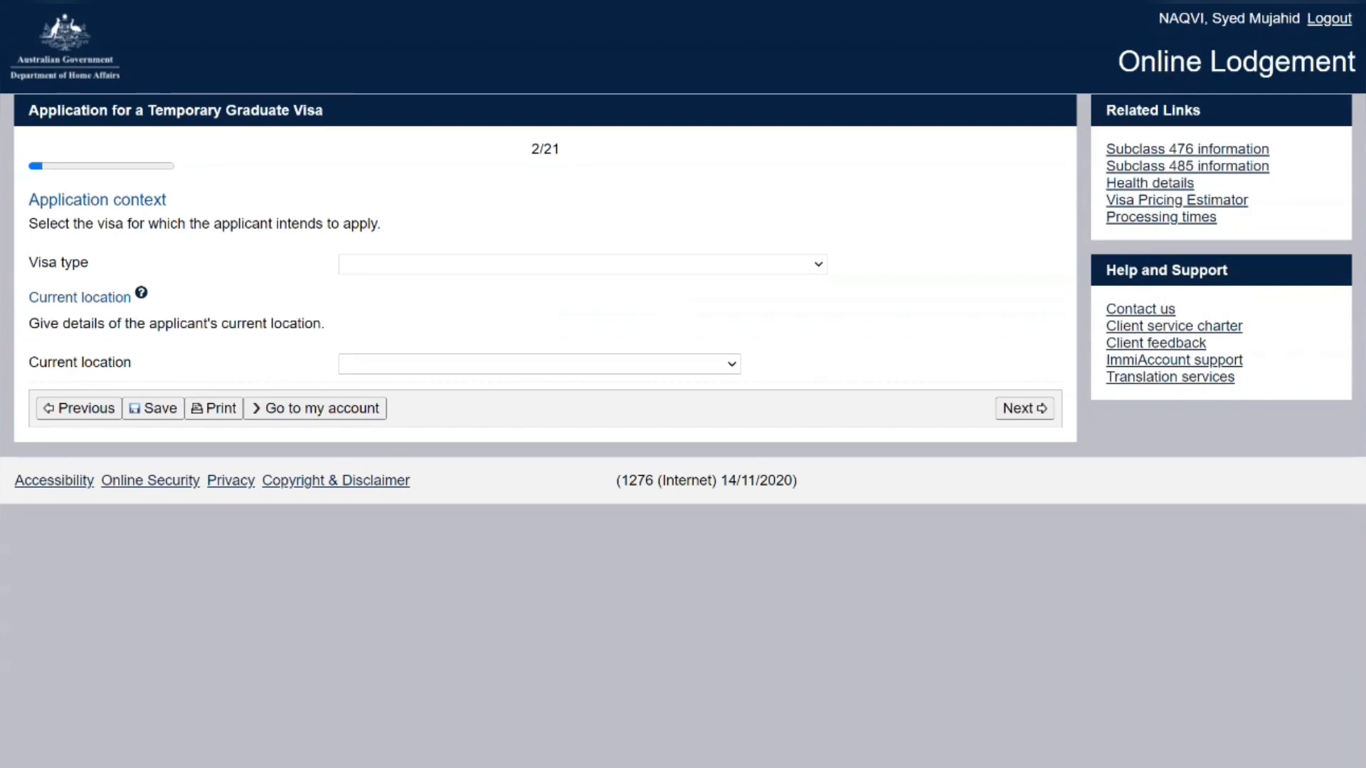
left_click(456, 298)
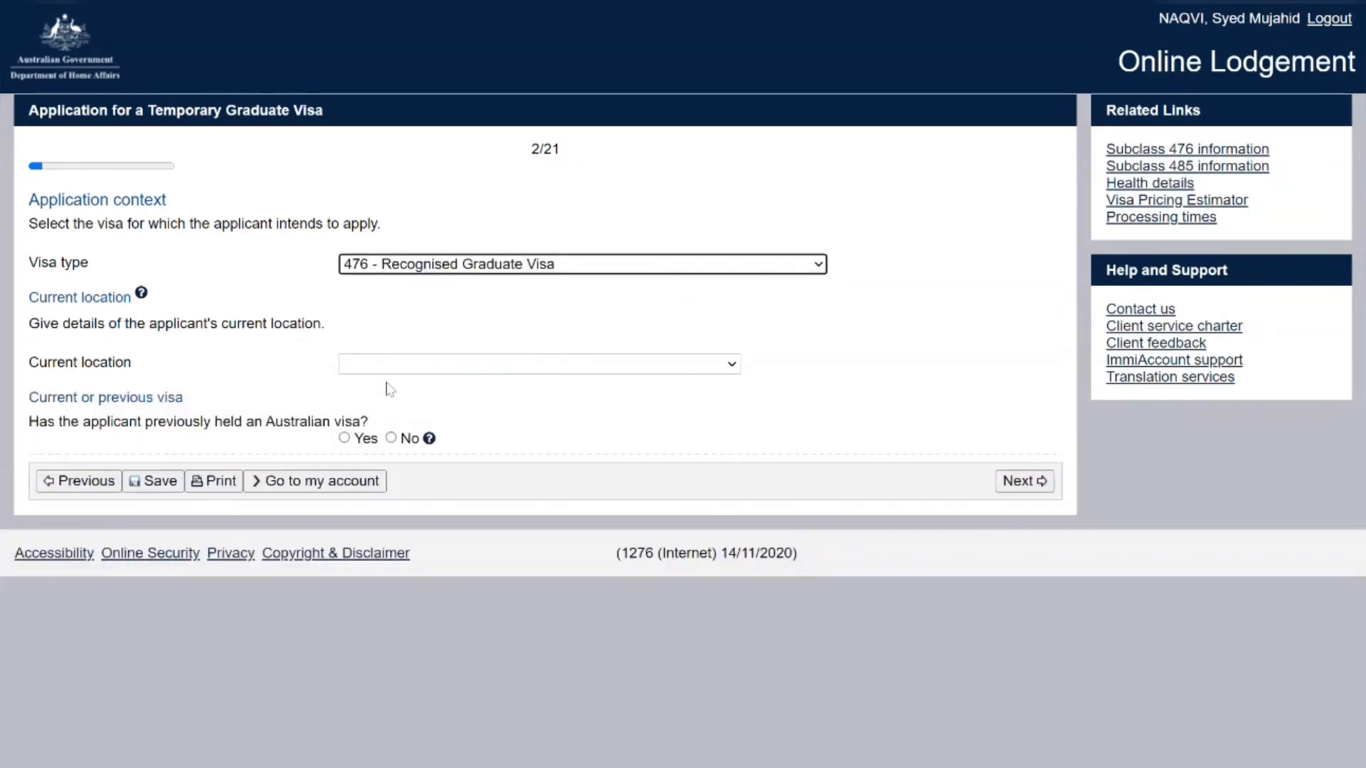
left_click(426, 368)
key("p")
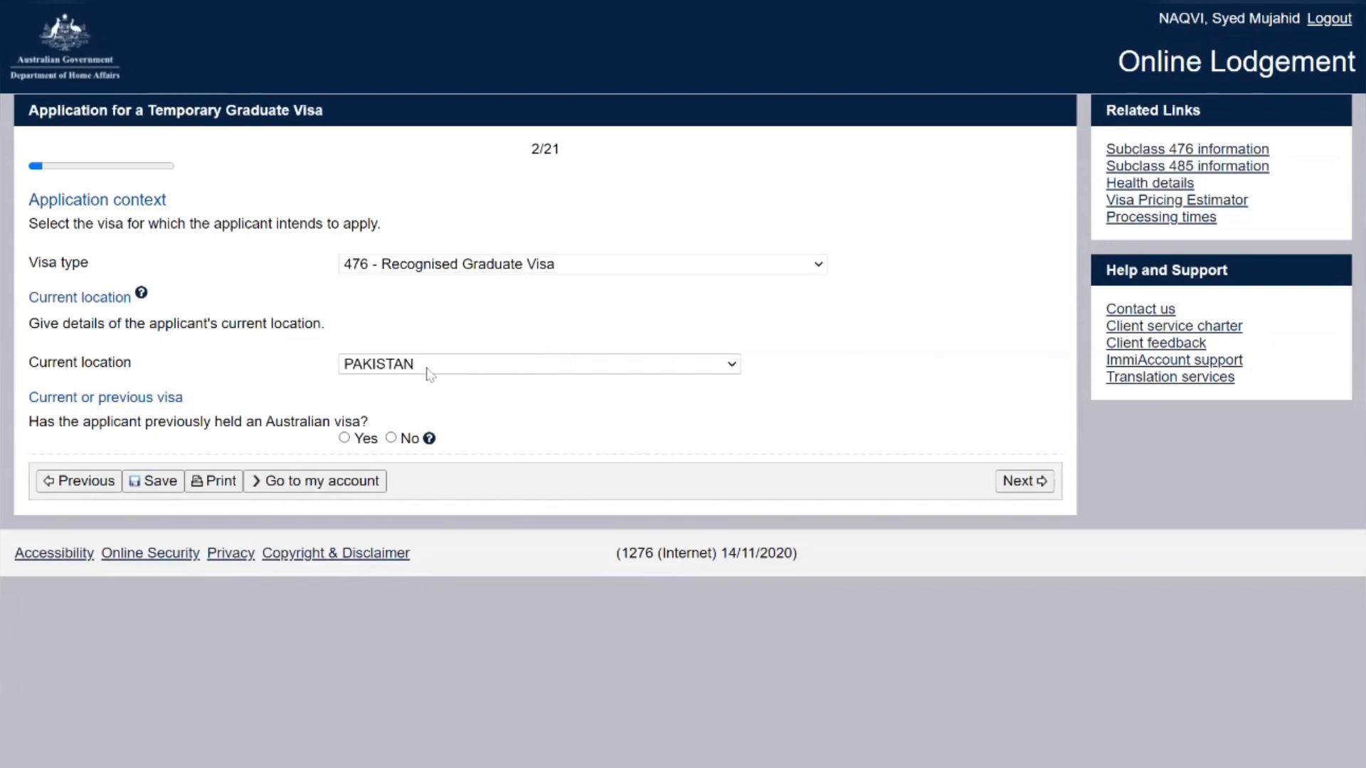
key("Return")
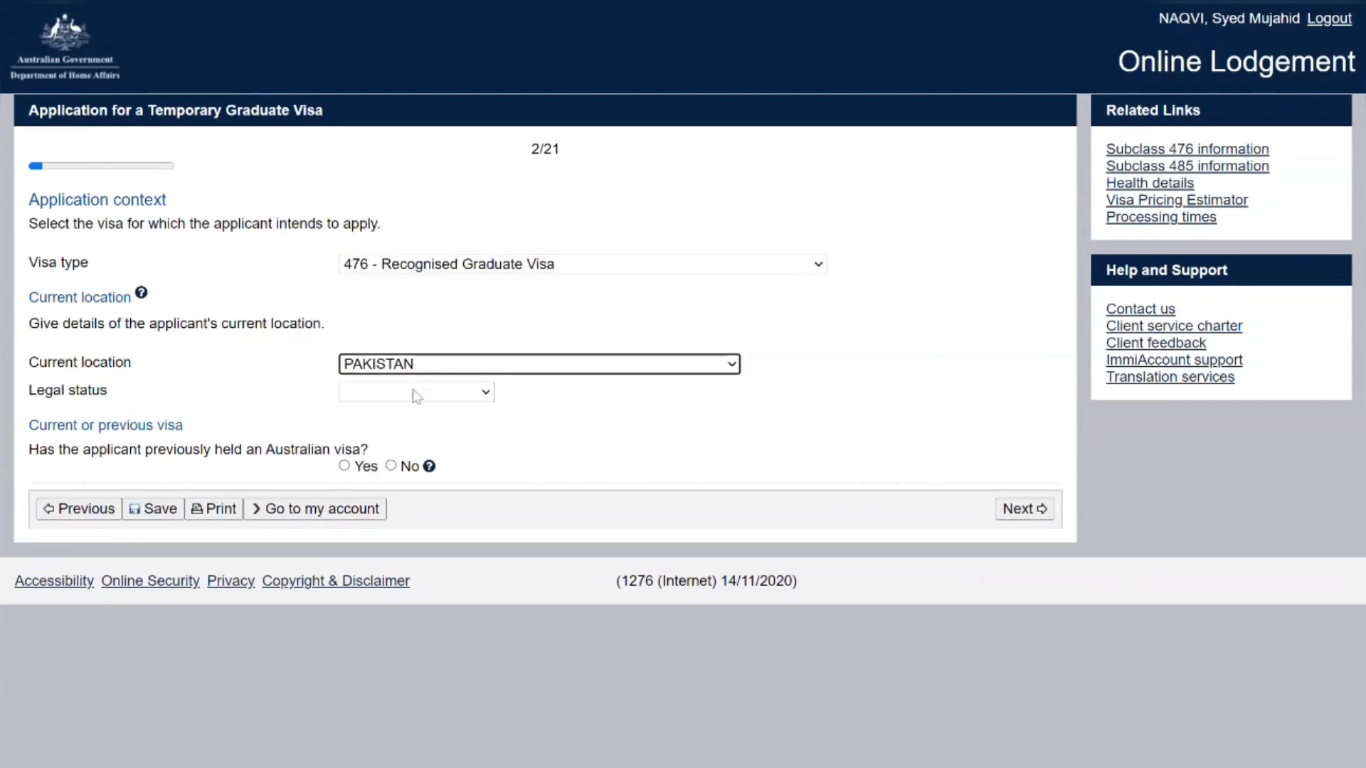
left_click(413, 392)
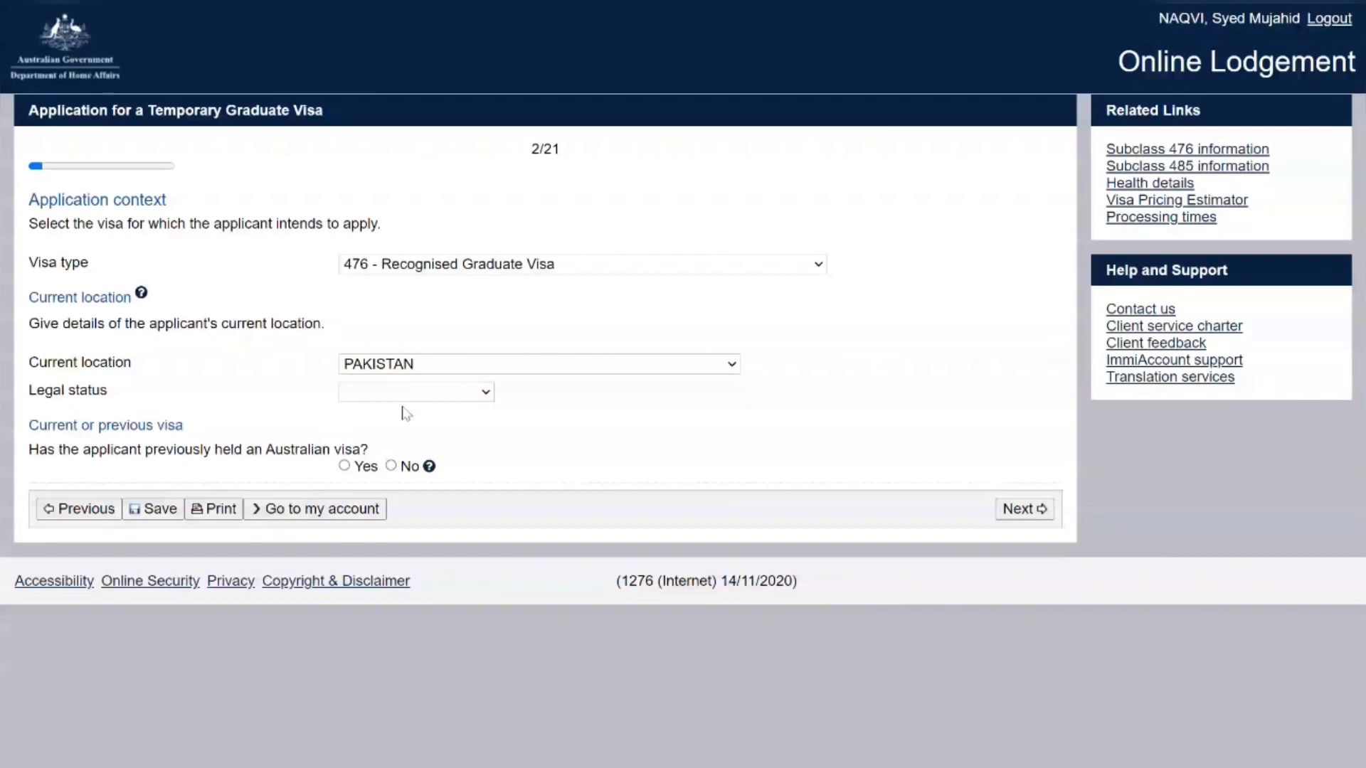
left_click(405, 412)
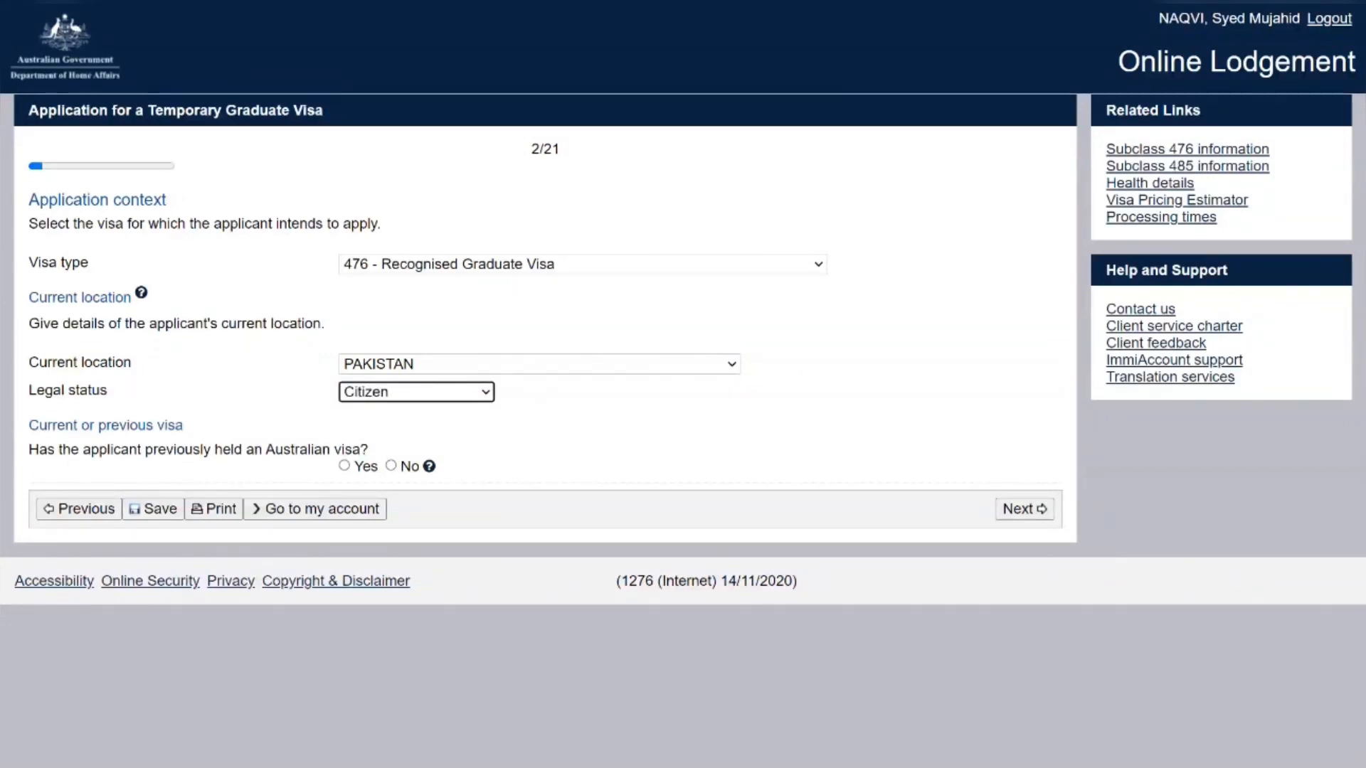
left_click(394, 468)
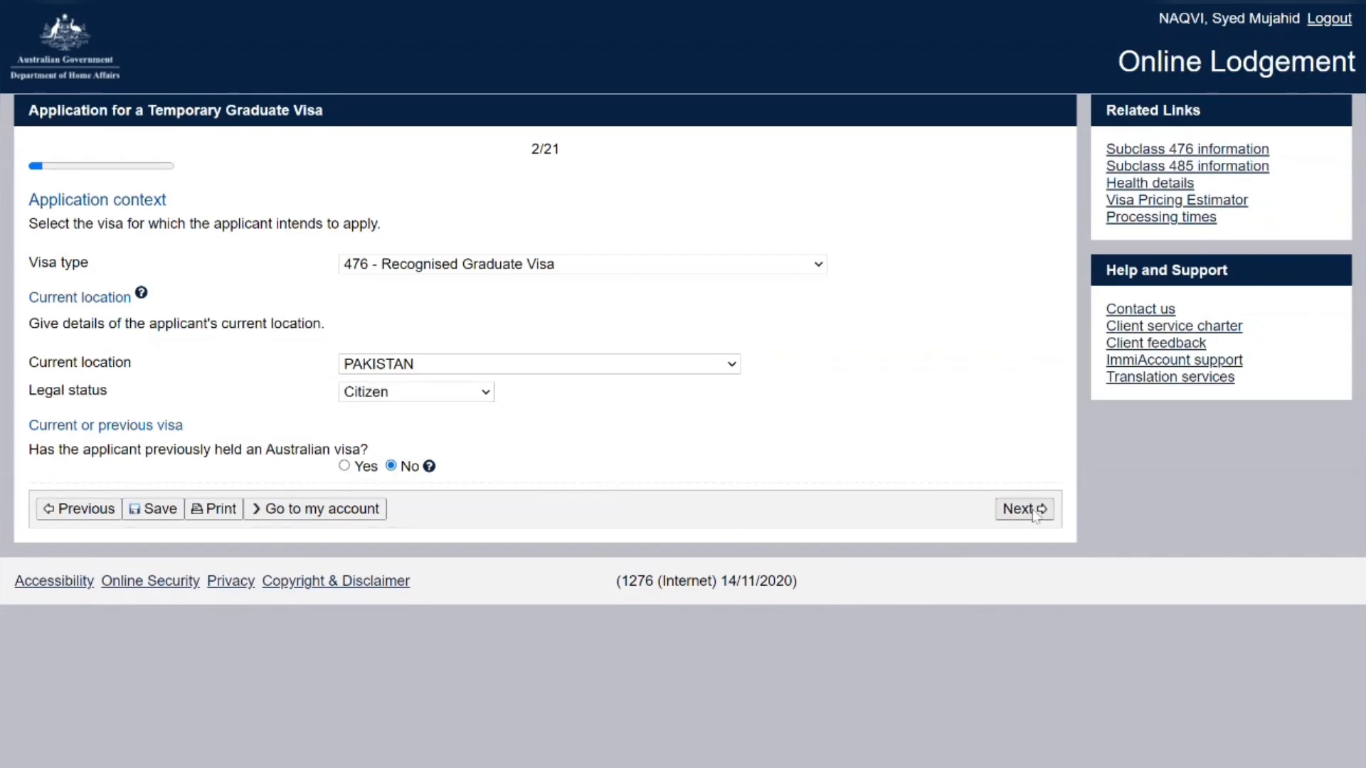
left_click(1024, 509)
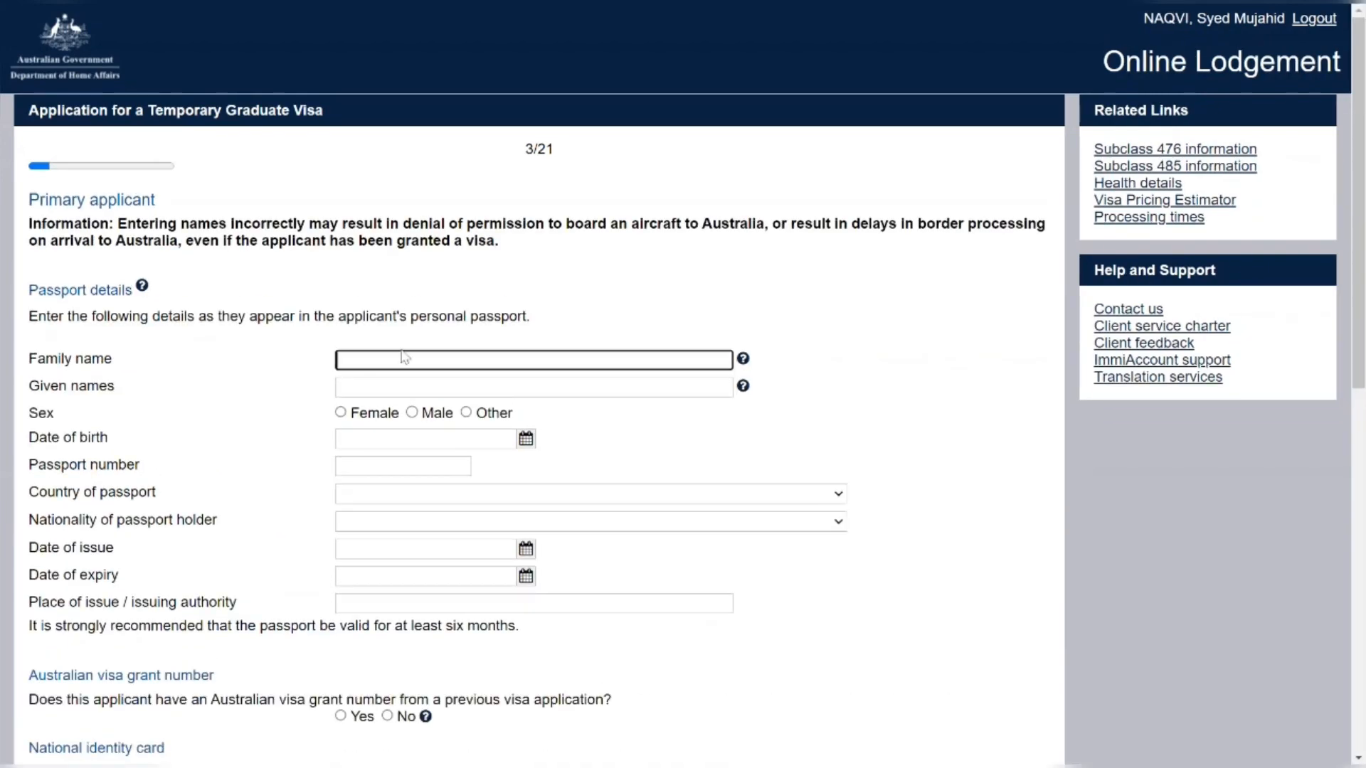
key("Tab")
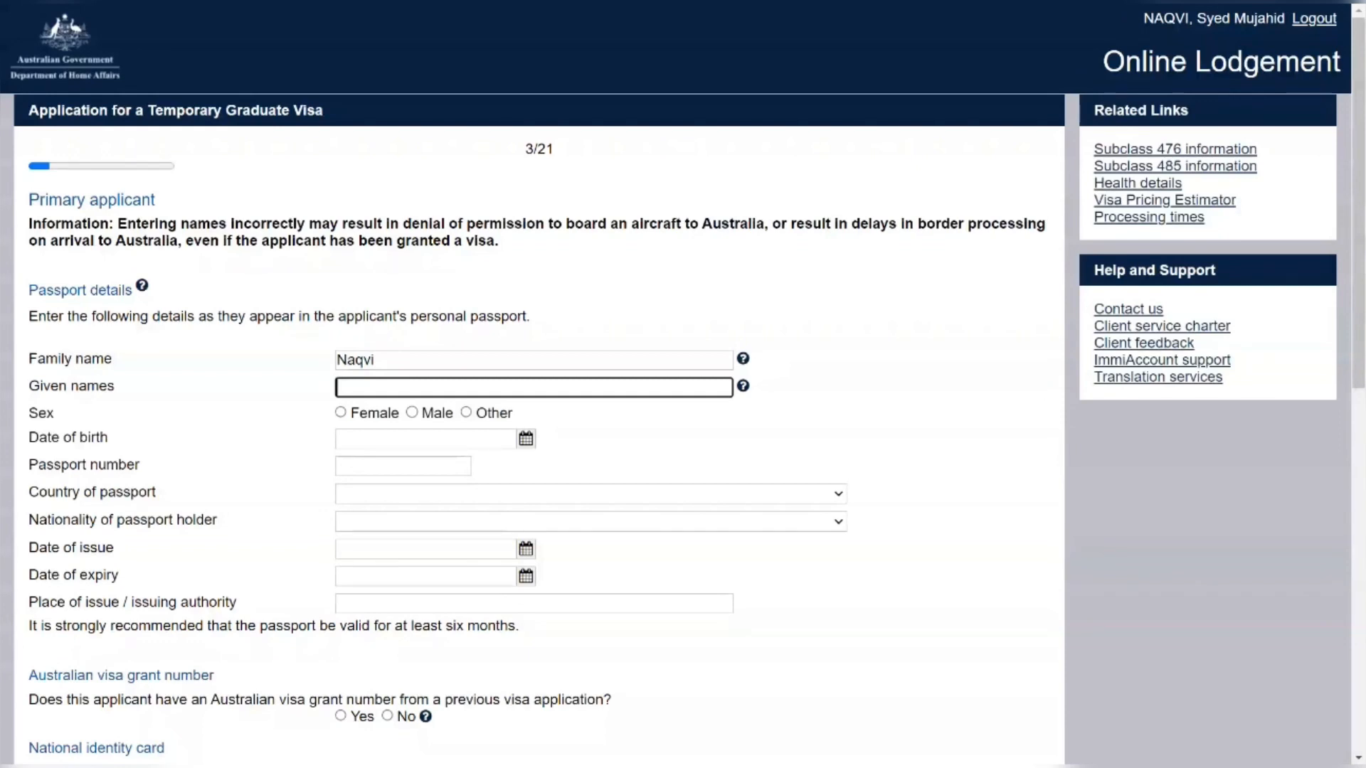
key("Tab")
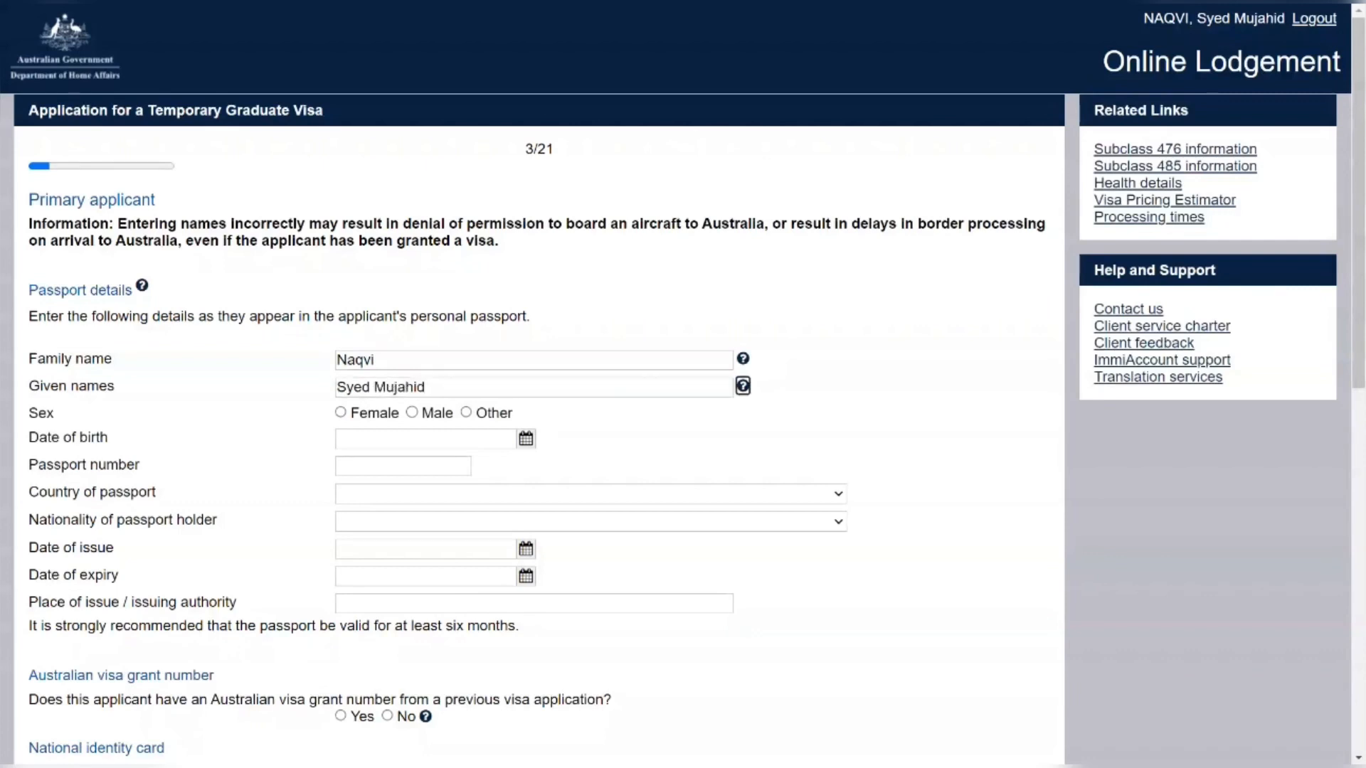
left_click(412, 413)
left_click(400, 437)
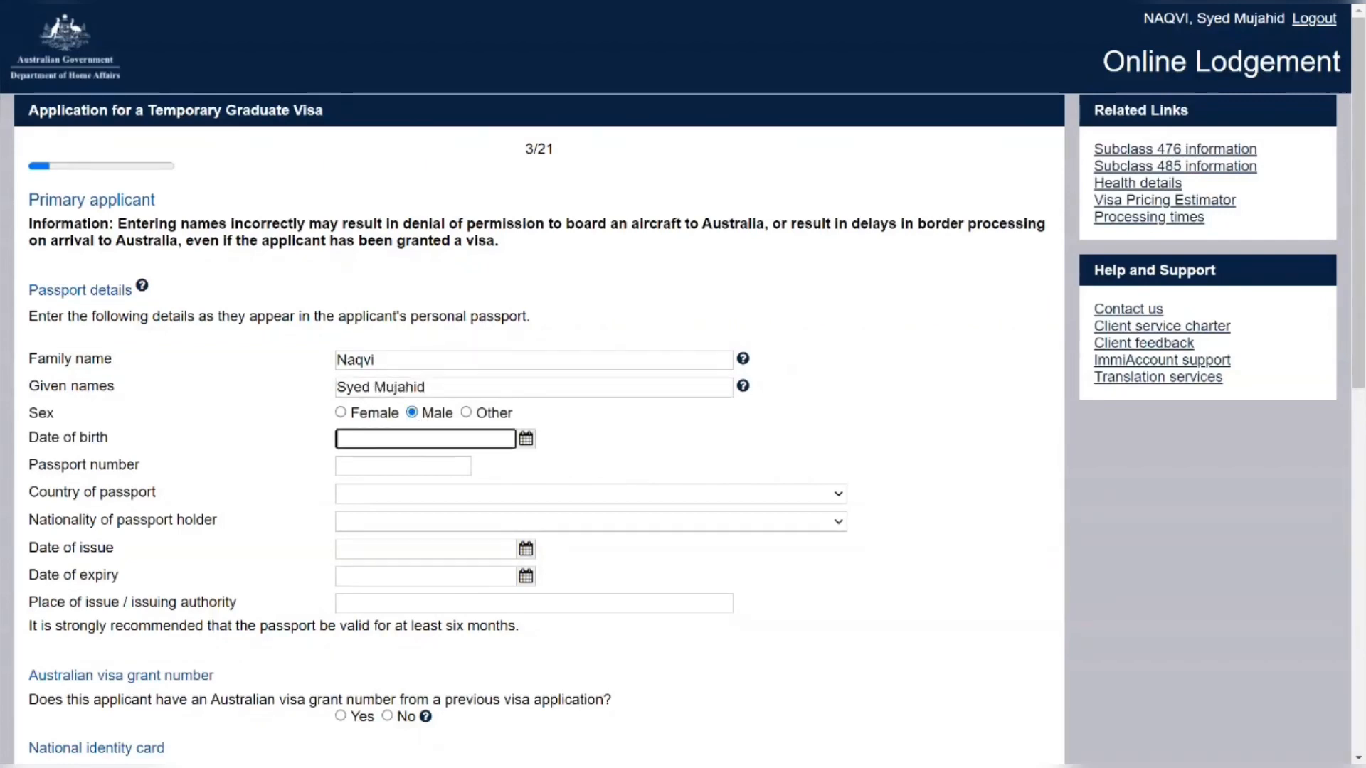
type("01/01")
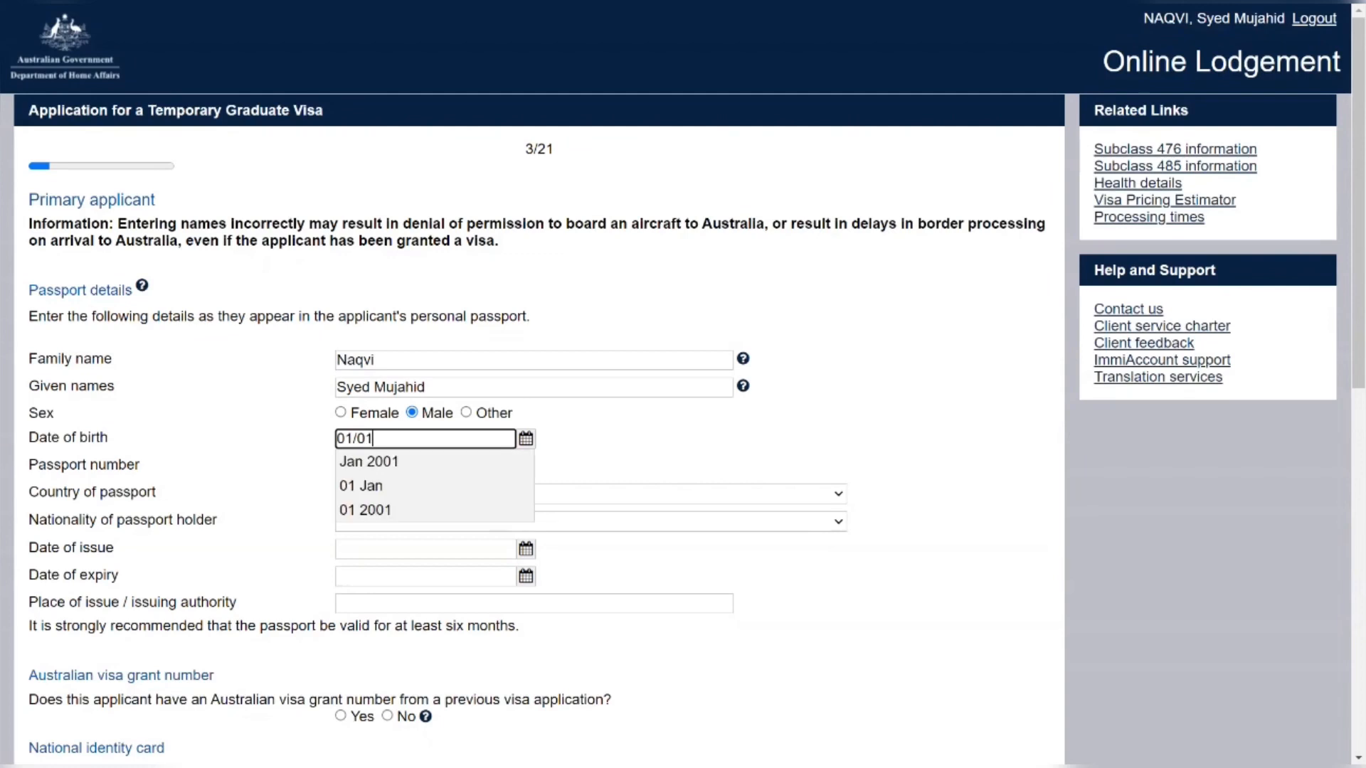
type("/1994")
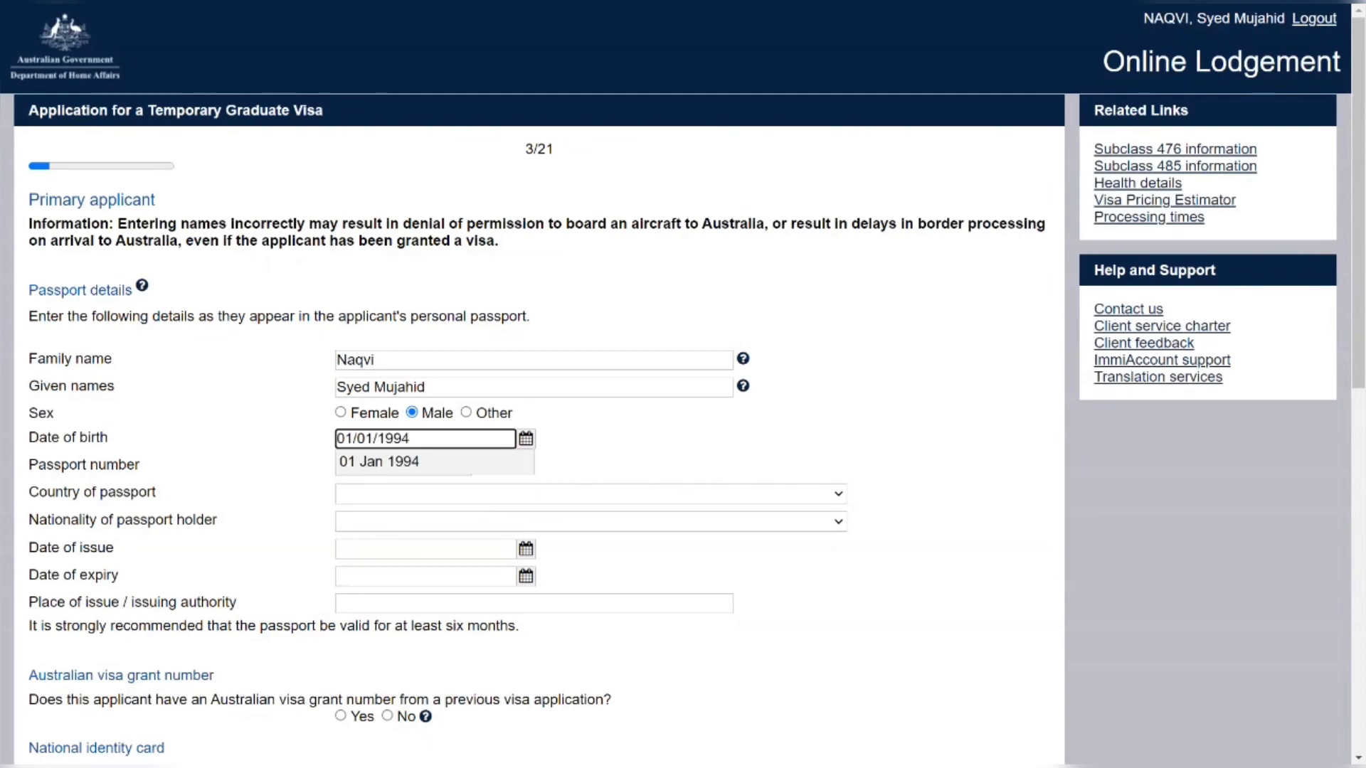
key("Down")
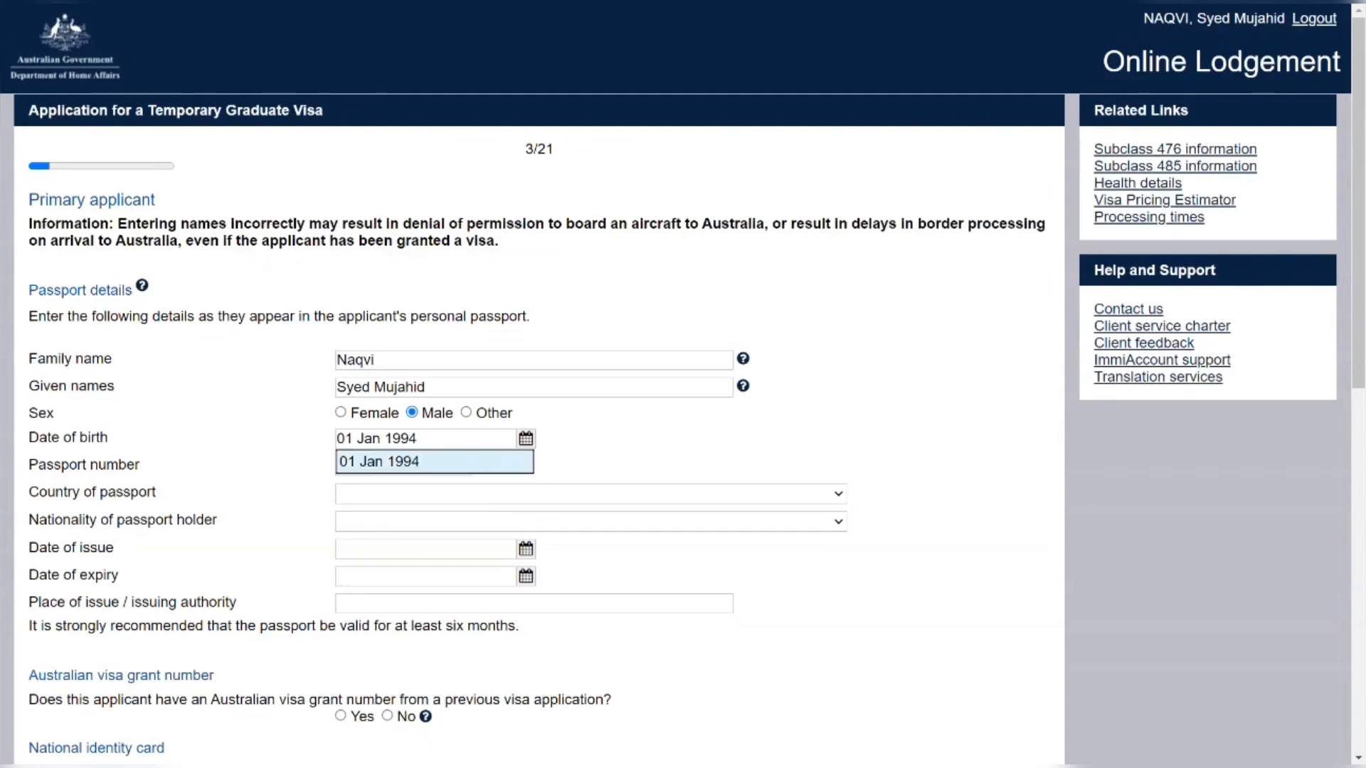
left_click(497, 468)
key("Tab")
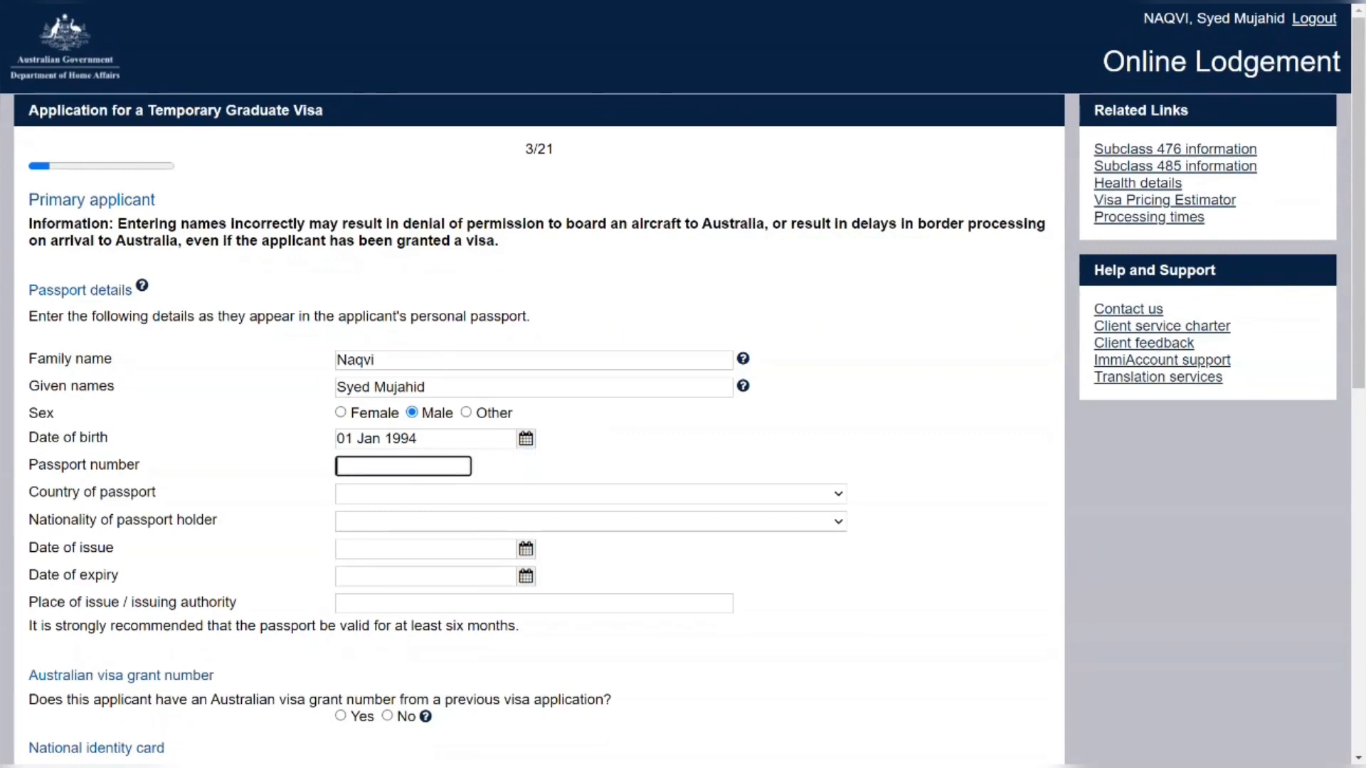
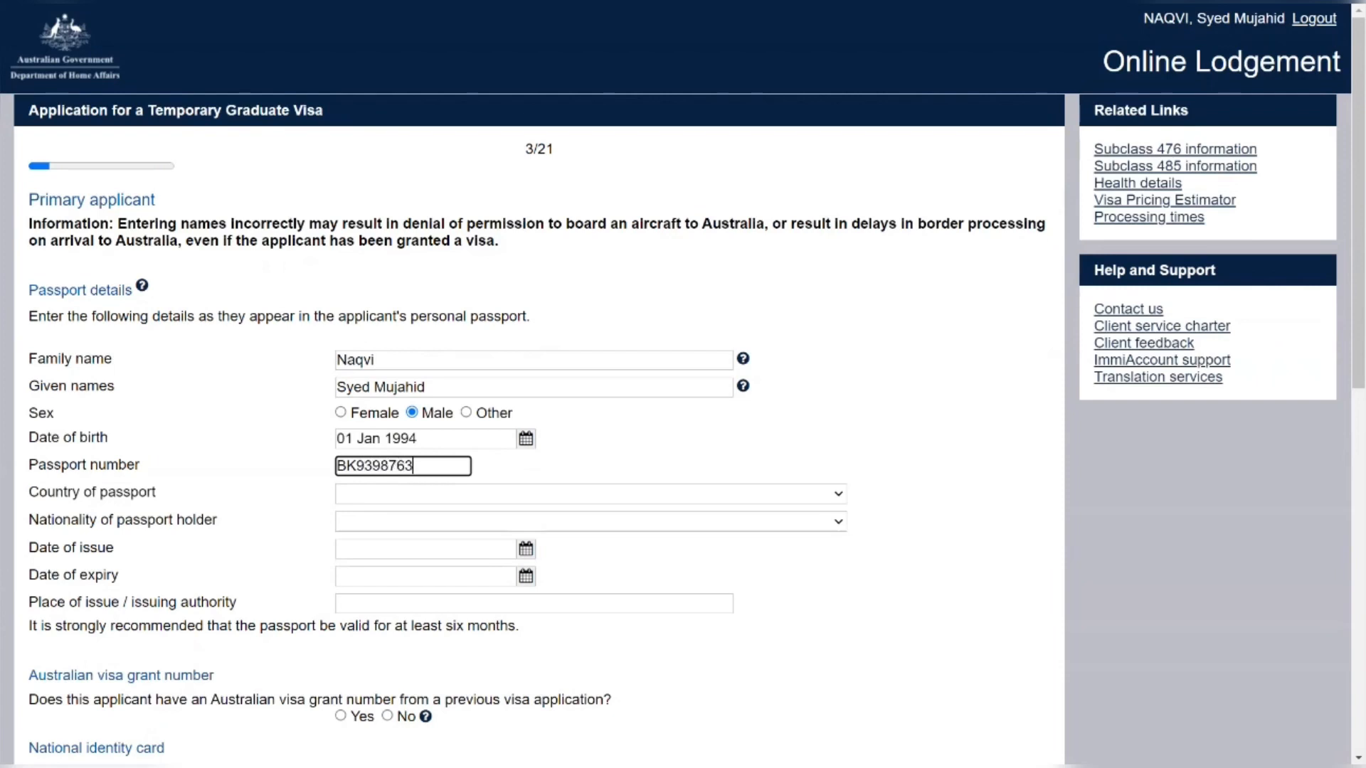
Set PAKISTAN as the country of passport and the holder's nationality
left_click(430, 501)
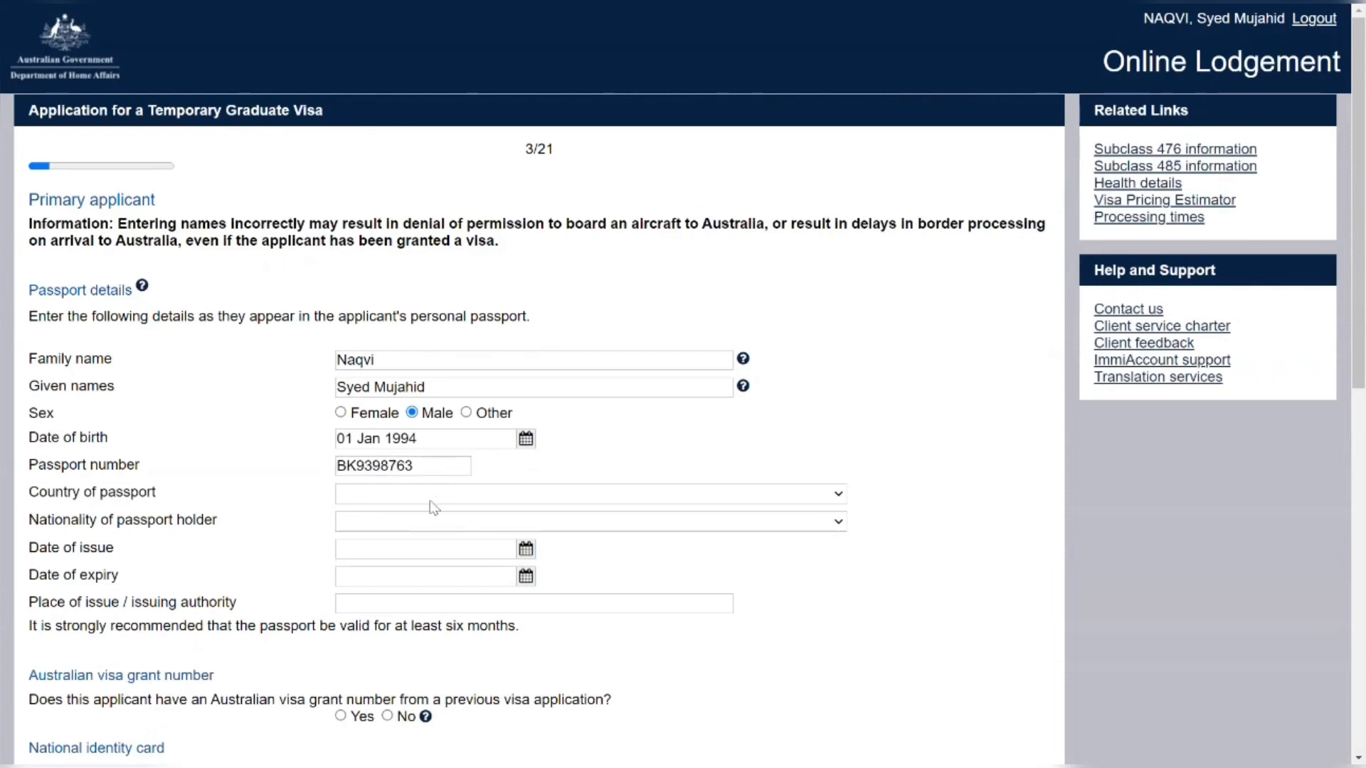
key("p")
key("Return")
left_click(402, 534)
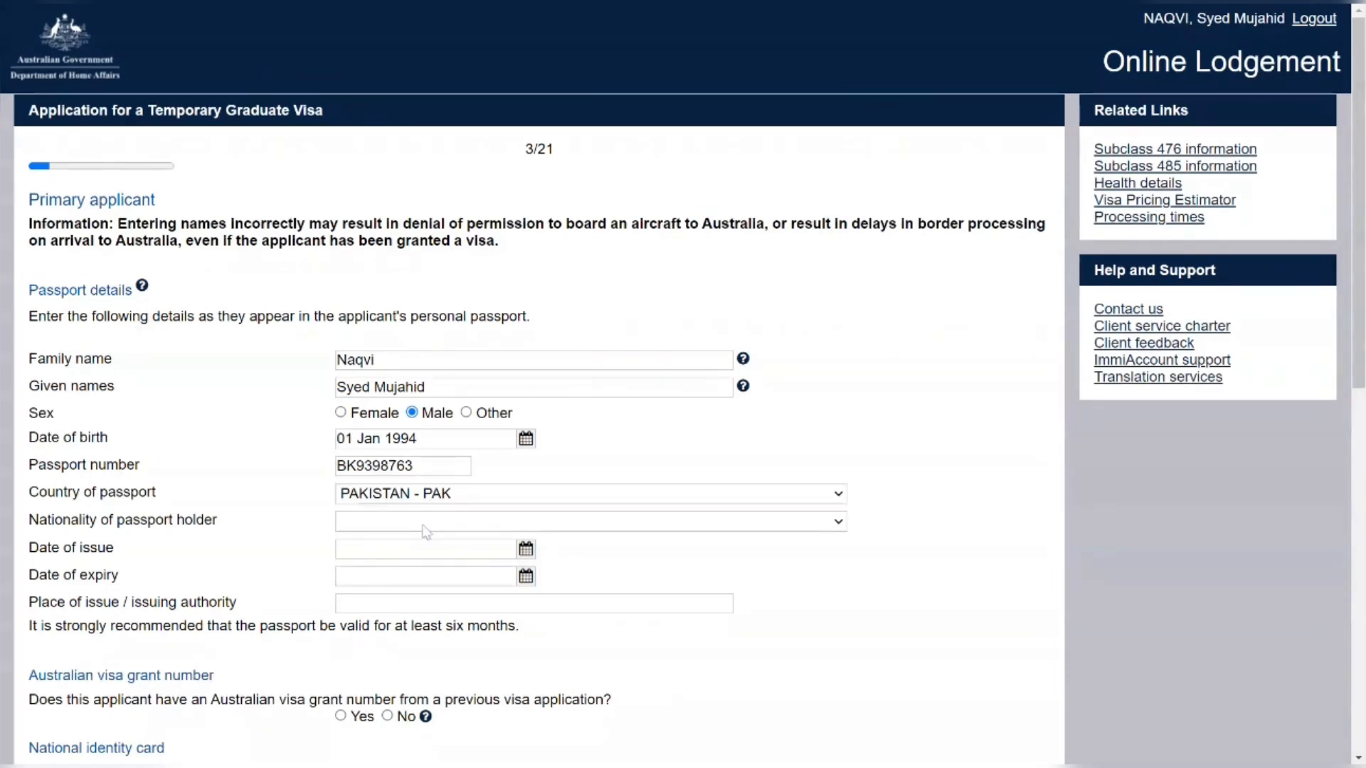
key("p")
scroll(528, 435, "down", 2)
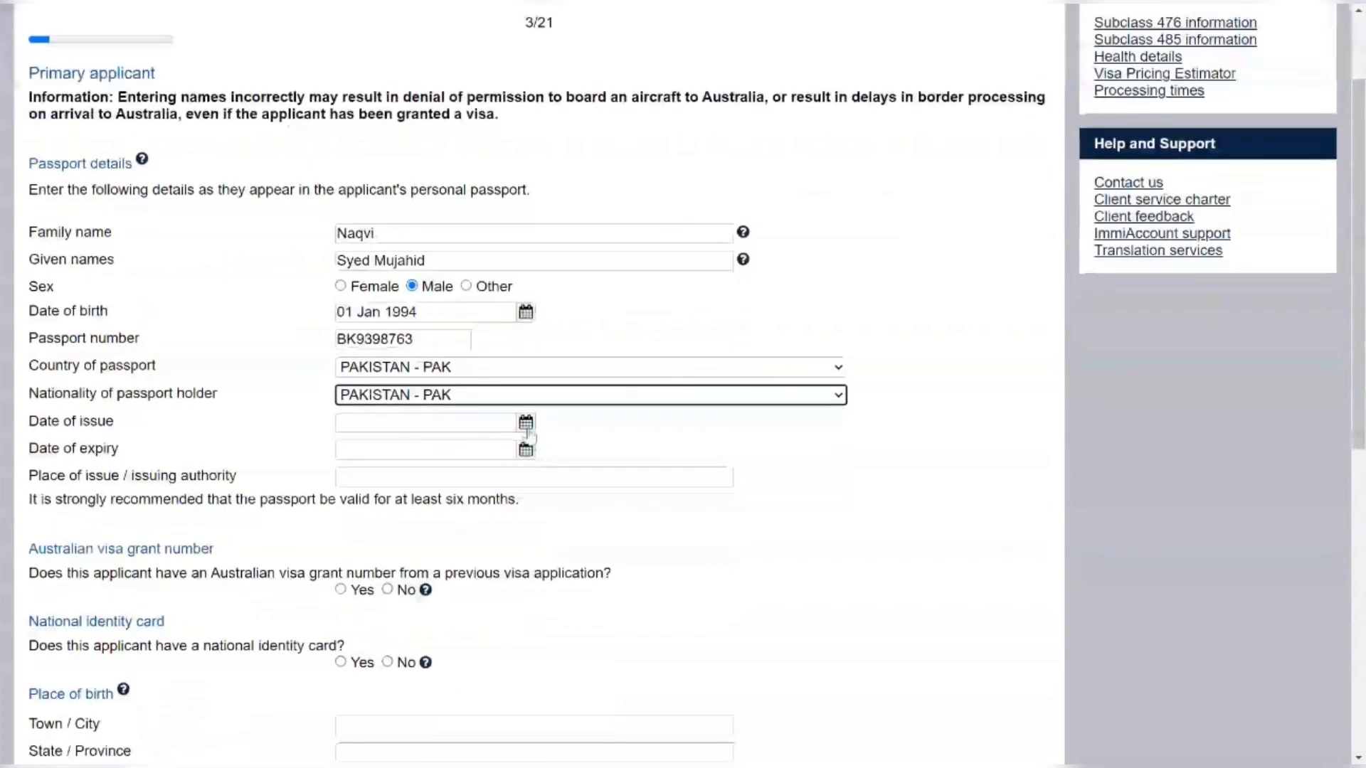
Set passport issue date 01 Jun 2023, expiry 15 Nov 2028, and place of issue Pakistan
left_click(526, 424)
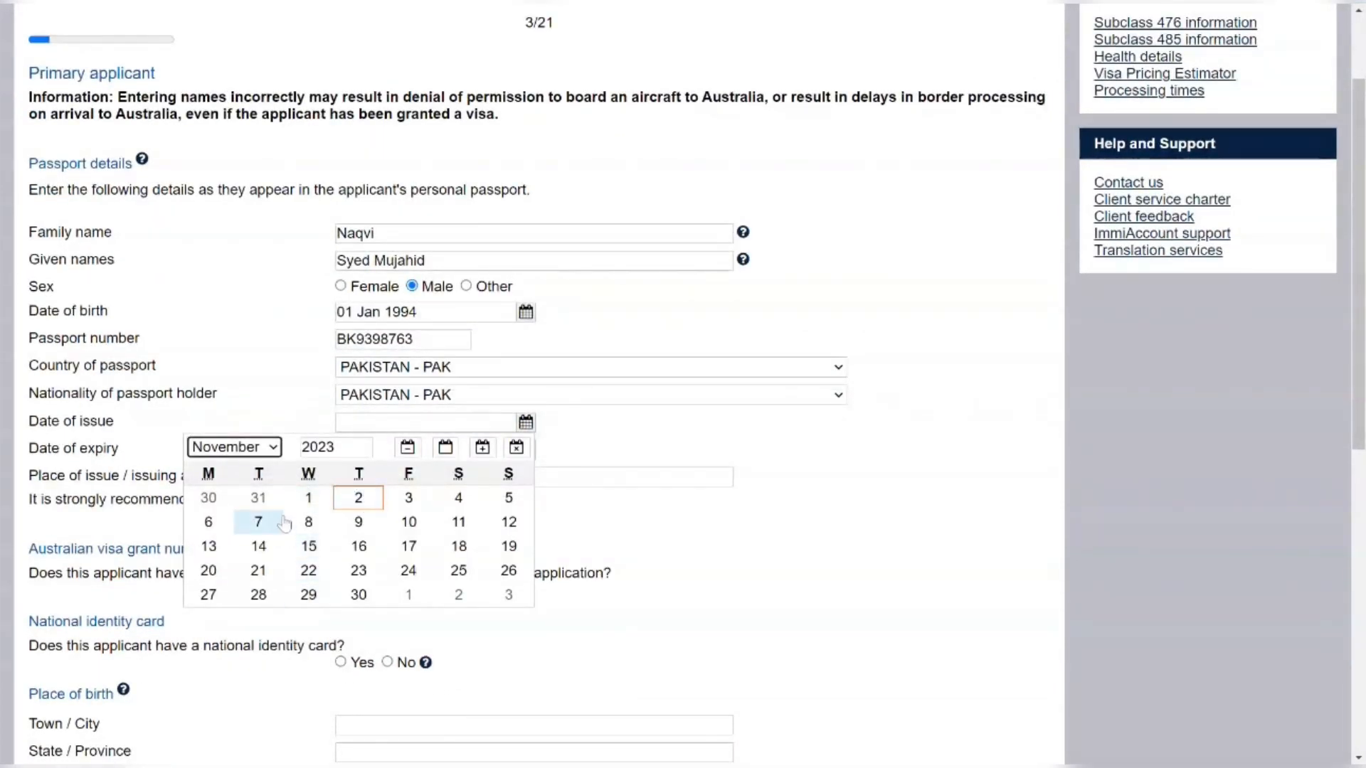
left_click(234, 447)
left_click(235, 562)
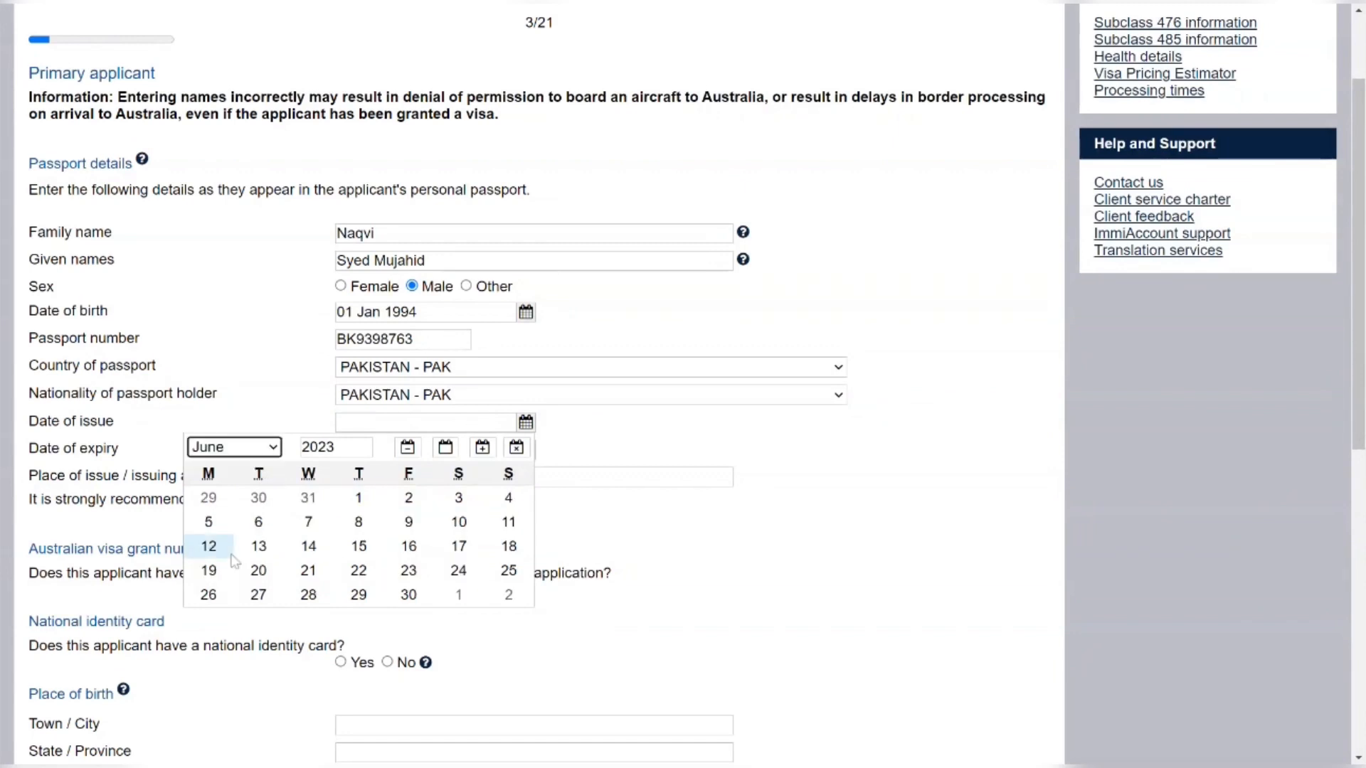
left_click(358, 497)
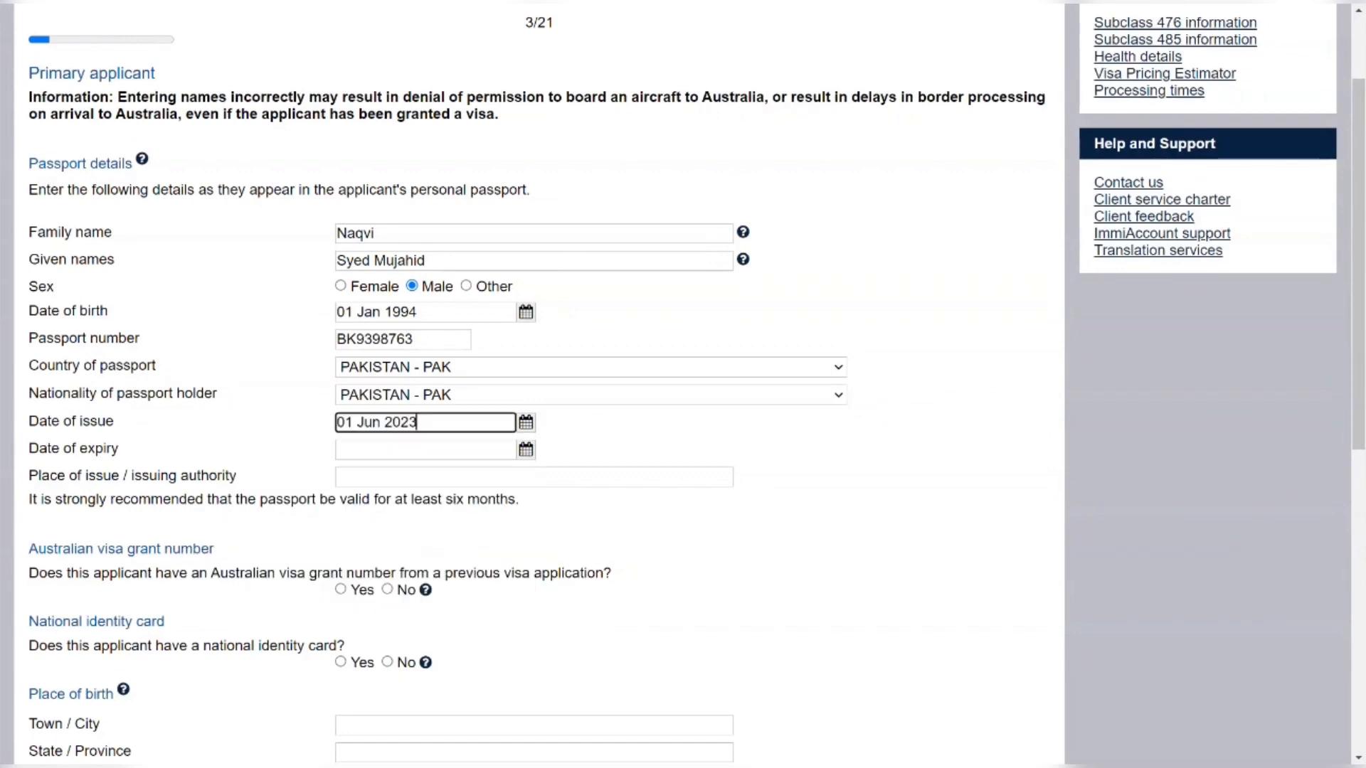
left_click(525, 450)
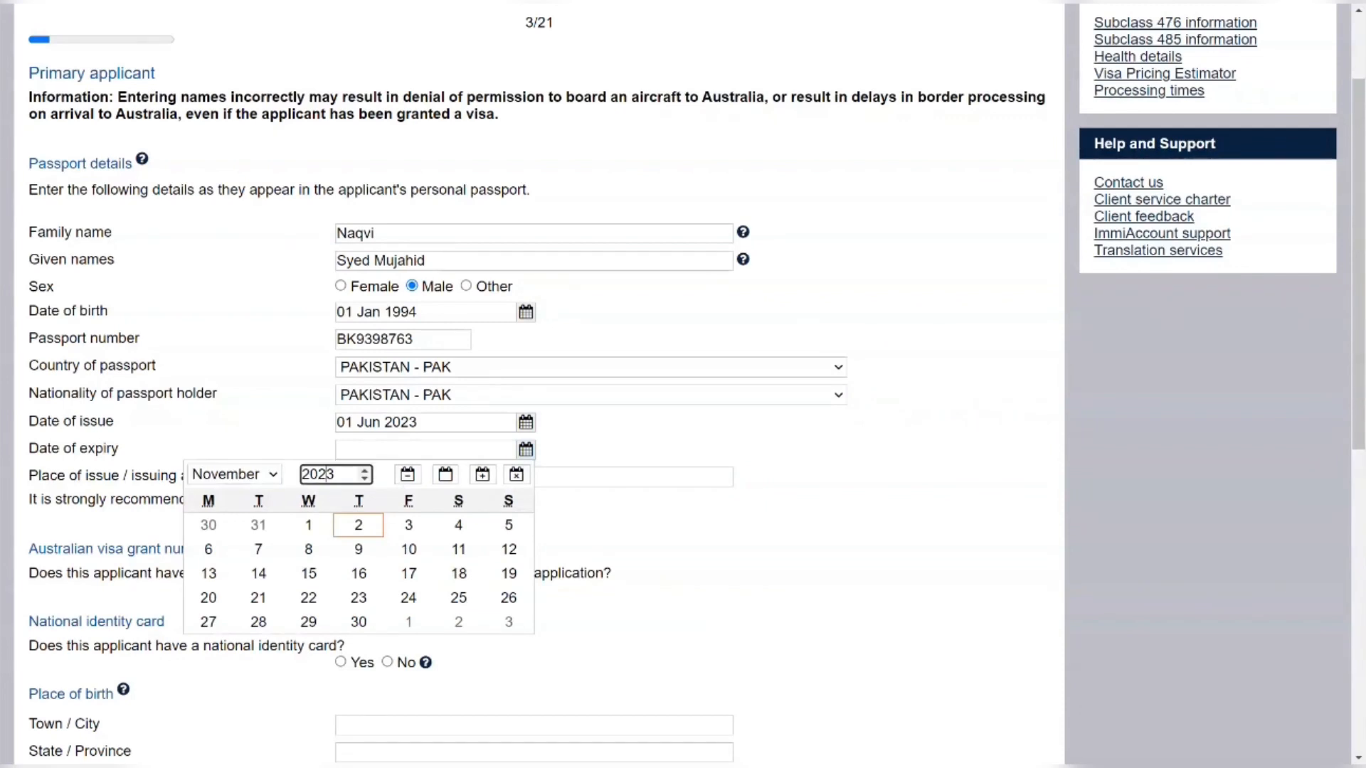
left_click(365, 479)
left_click(365, 479)
left_click(365, 479)
left_click(365, 478)
left_click(365, 470)
left_click(365, 470)
left_click(366, 470)
left_click(366, 471)
left_click(366, 470)
left_click(366, 470)
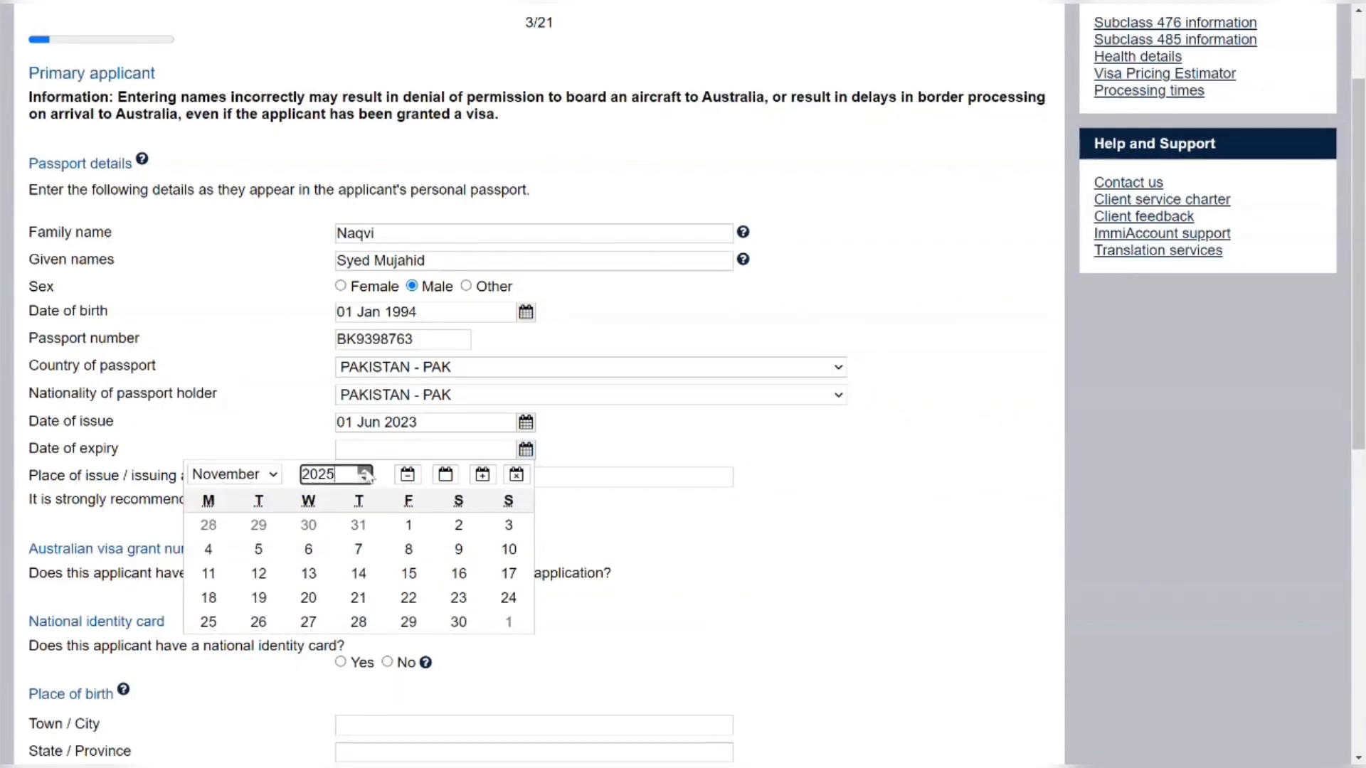
left_click(366, 470)
left_click(366, 470)
left_click(365, 470)
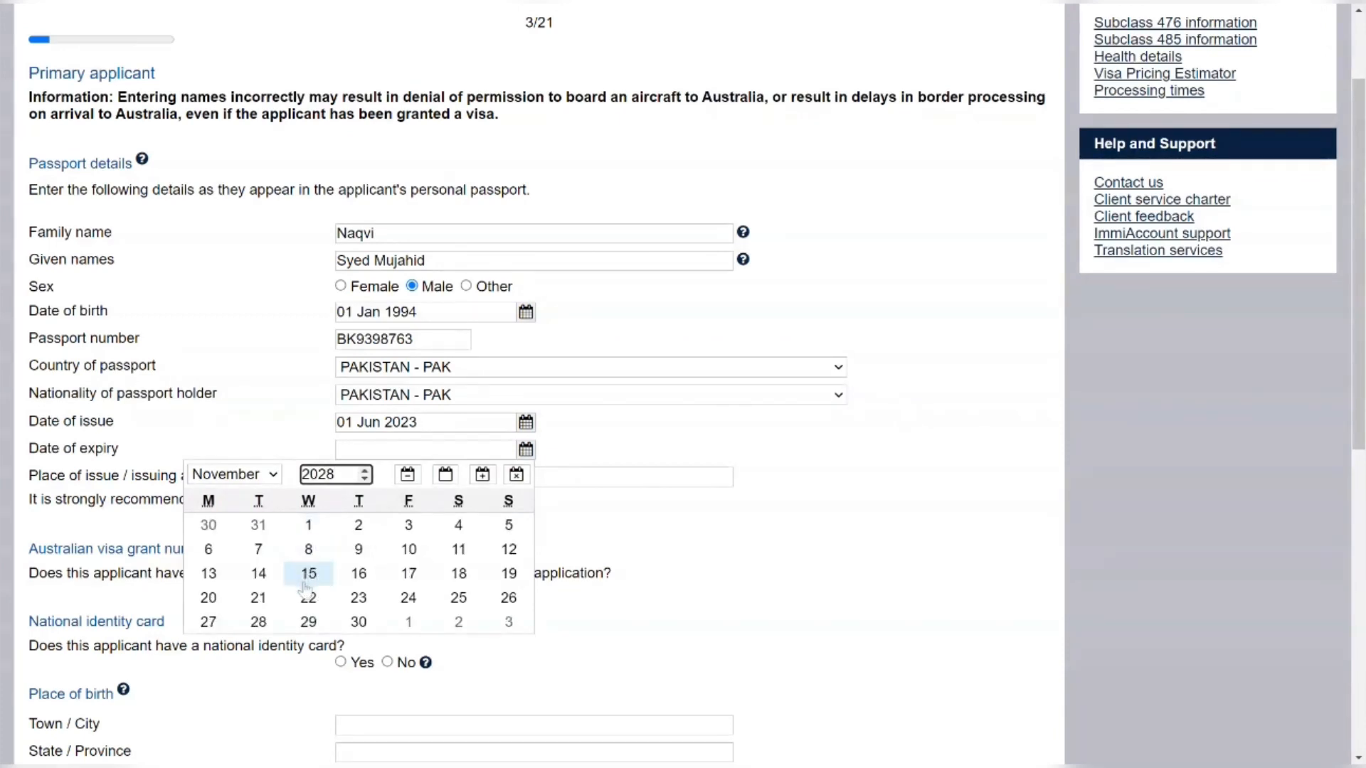
left_click(306, 580)
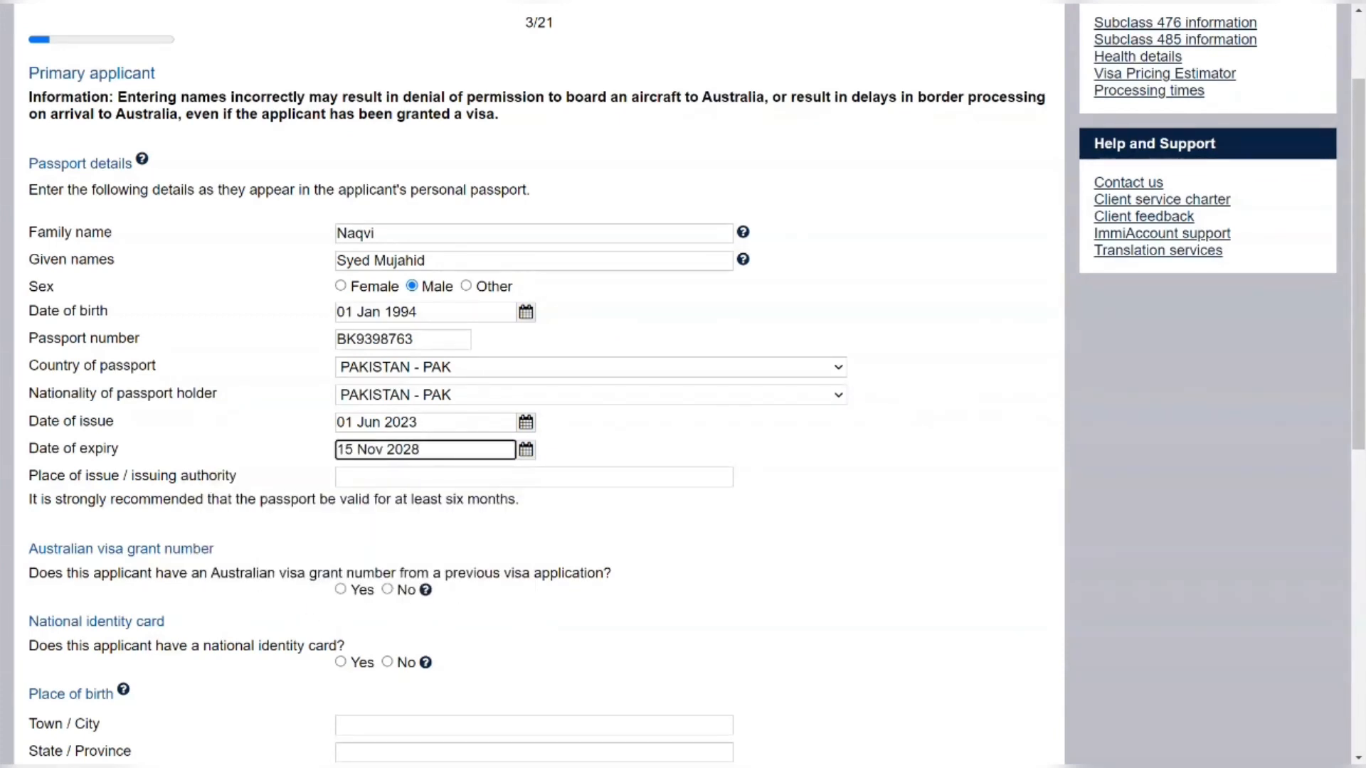
key("Tab")
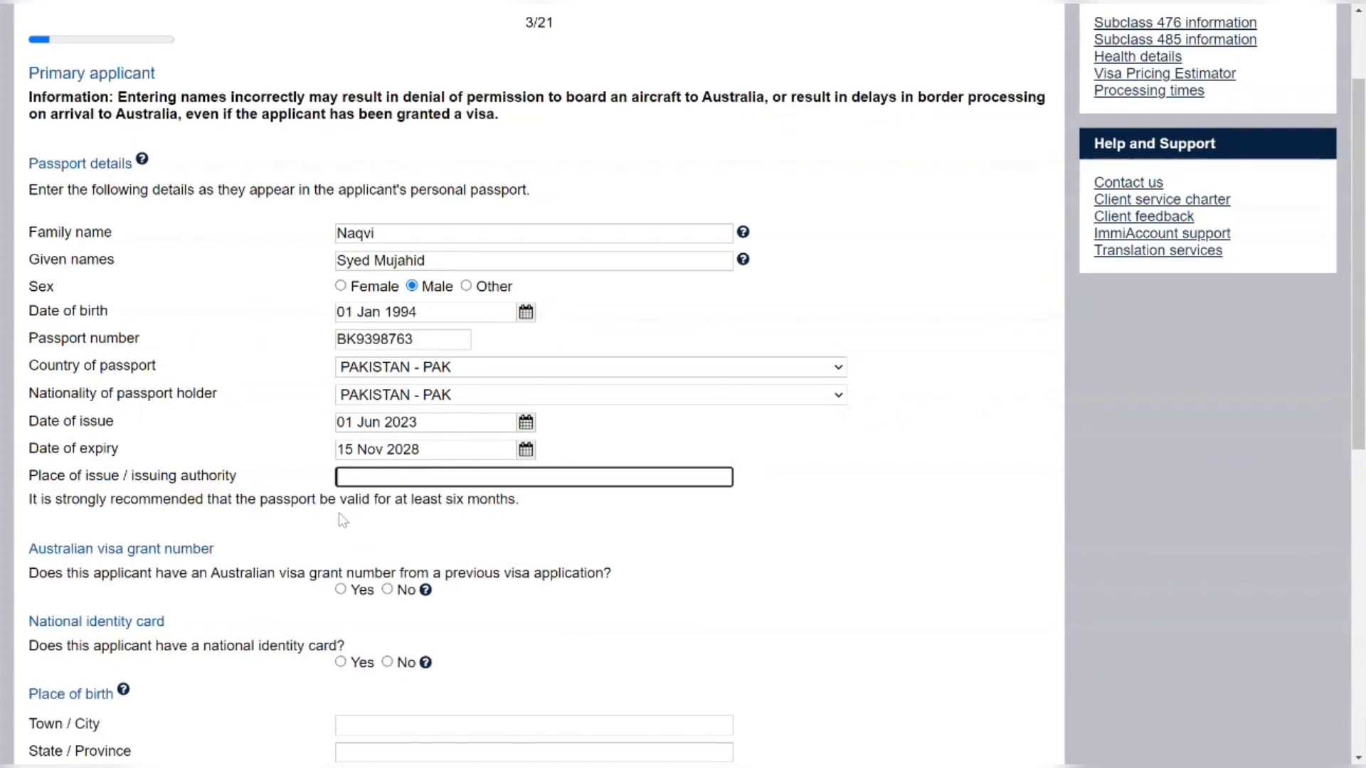
type("Pakistan")
Answer No to having a previous visa grant number
left_click_drag(123, 499, 496, 500)
left_click(576, 535)
scroll(577, 535, "down", 1)
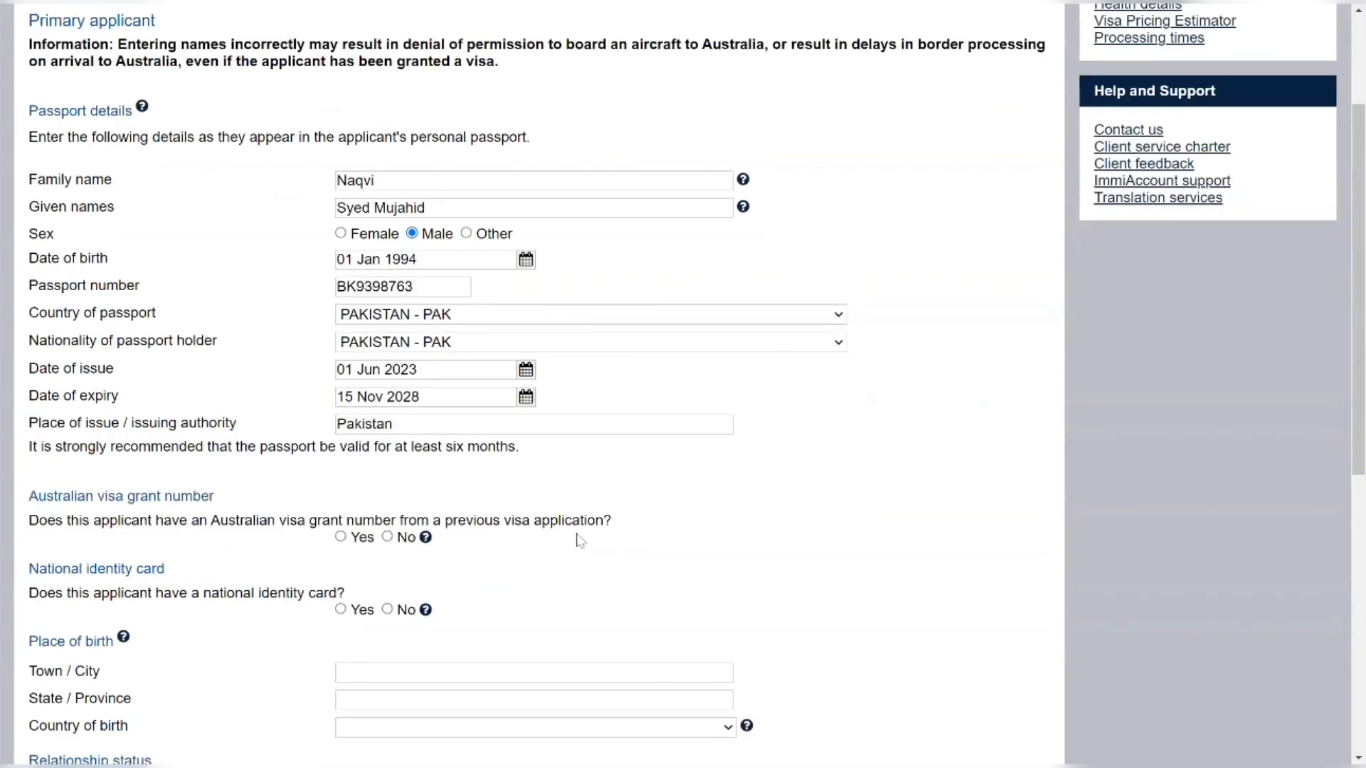
scroll(576, 540, "down", 2)
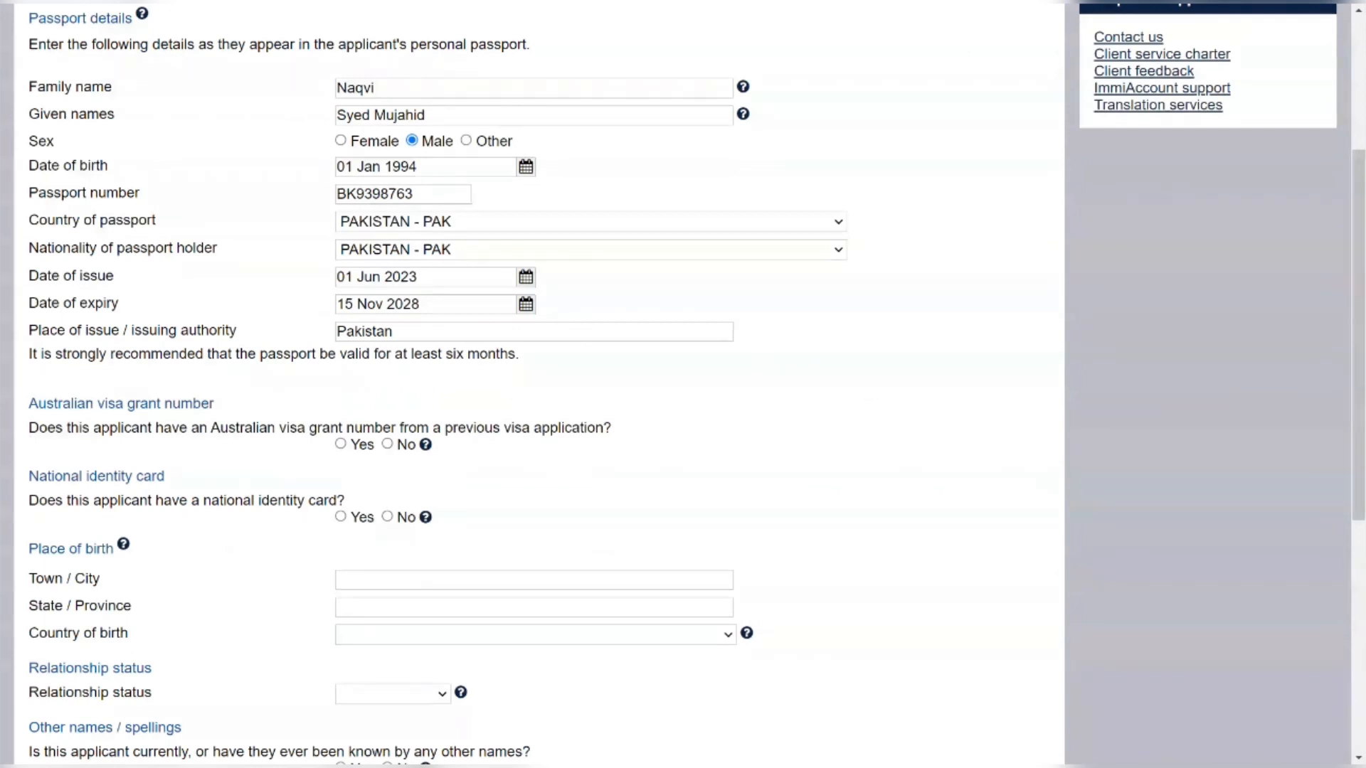
left_click(387, 445)
scroll(387, 449, "down", 1)
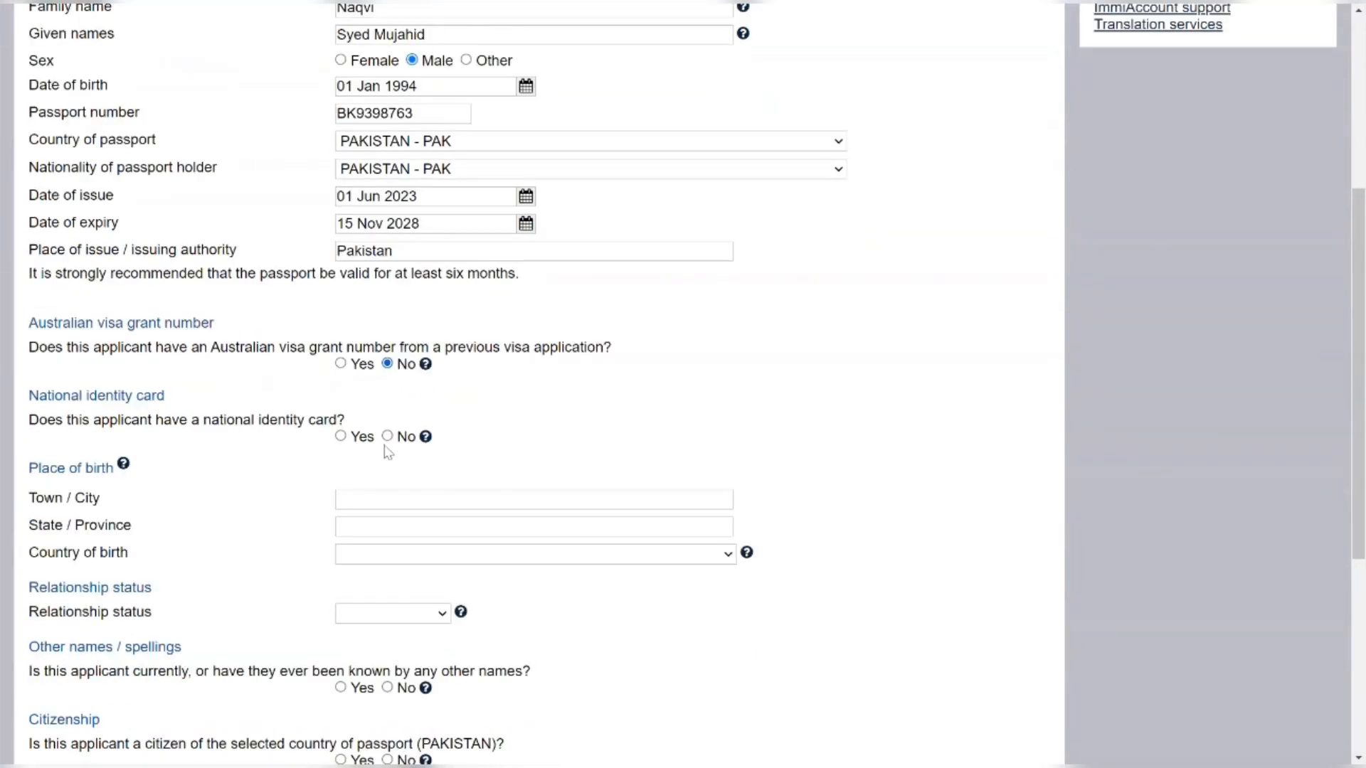
scroll(387, 452, "down", 1)
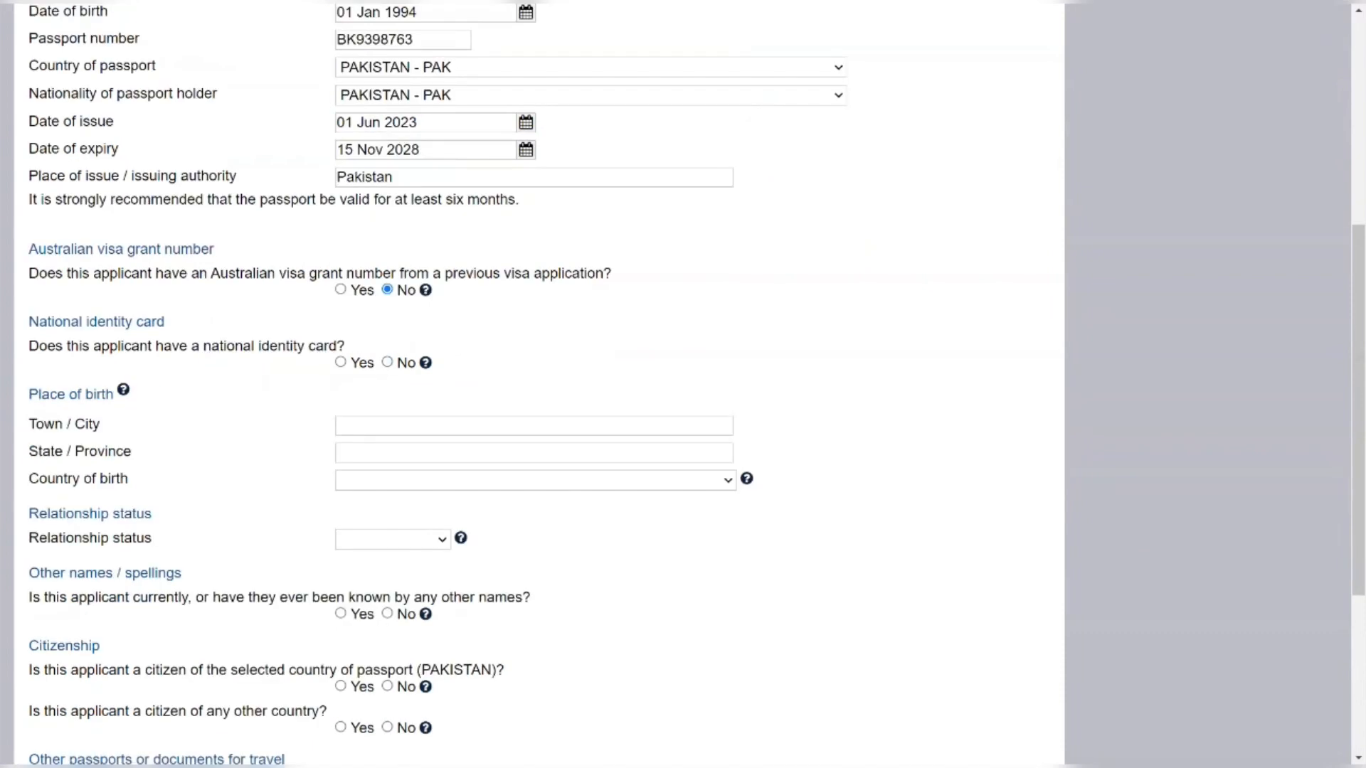
Declare a national identity card and enter the holder's names and identification number
left_click(342, 364)
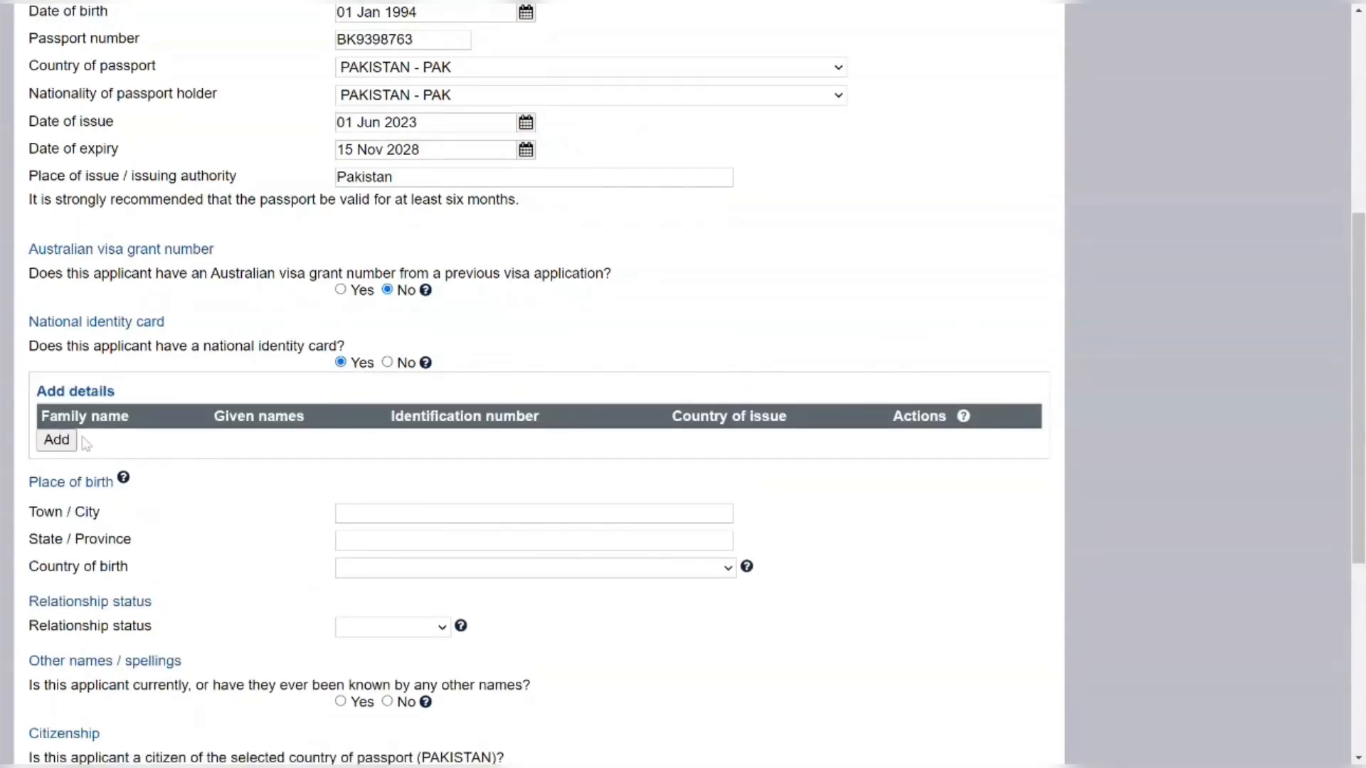
left_click(57, 439)
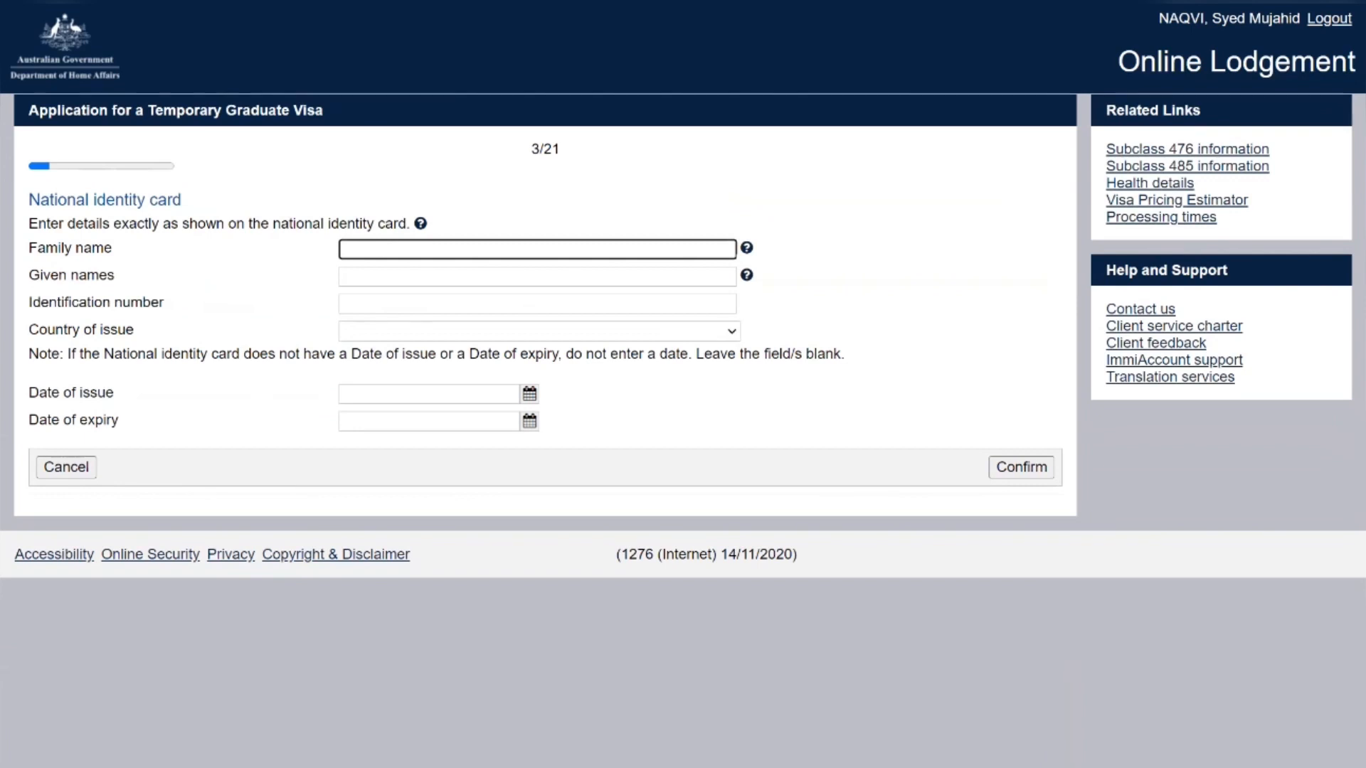
key("Tab")
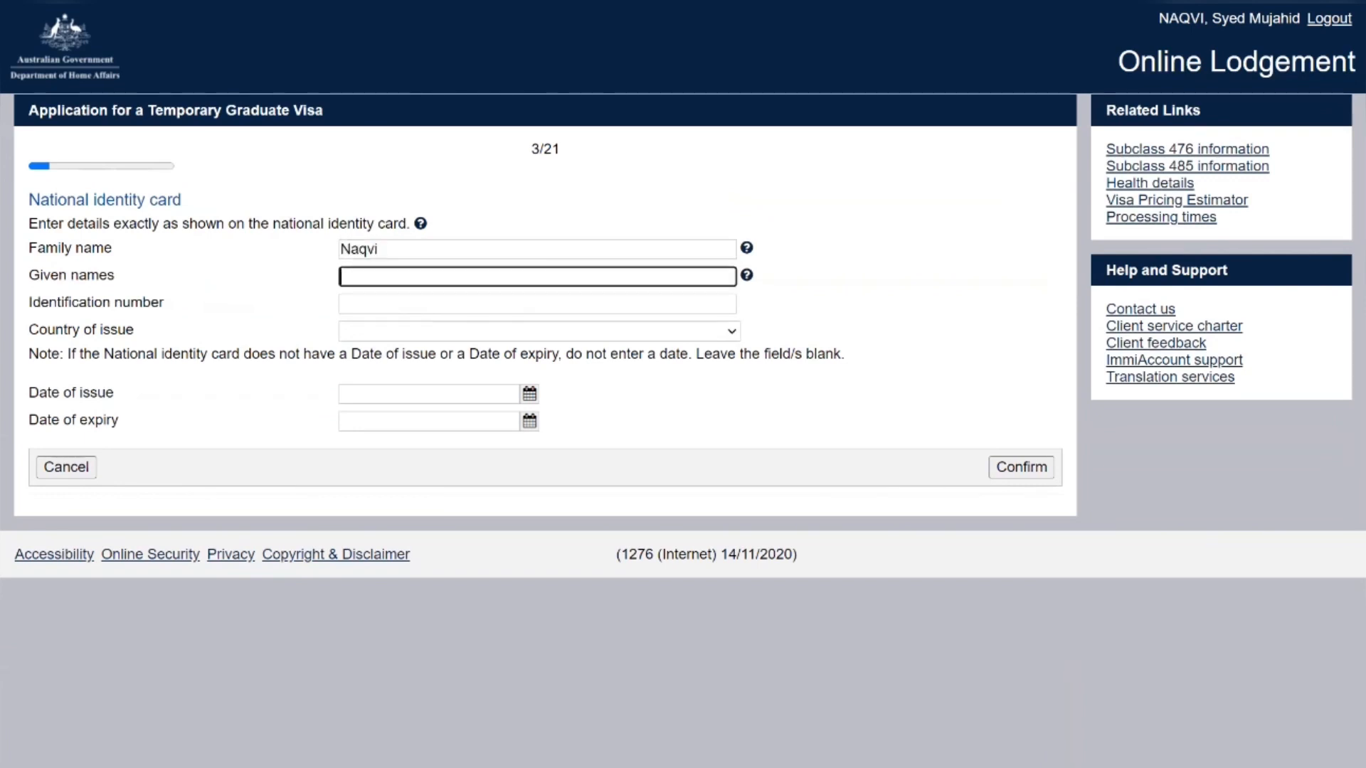
key("Tab")
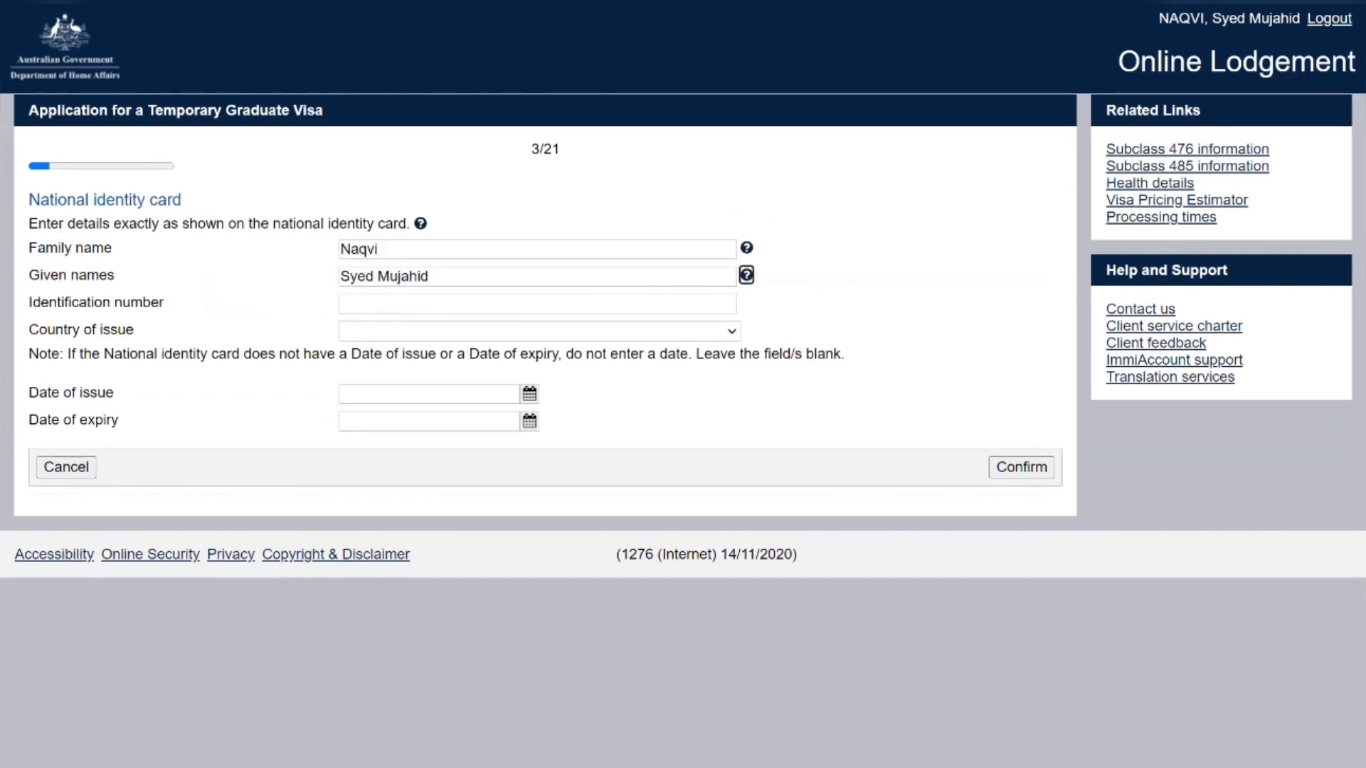
key("Tab")
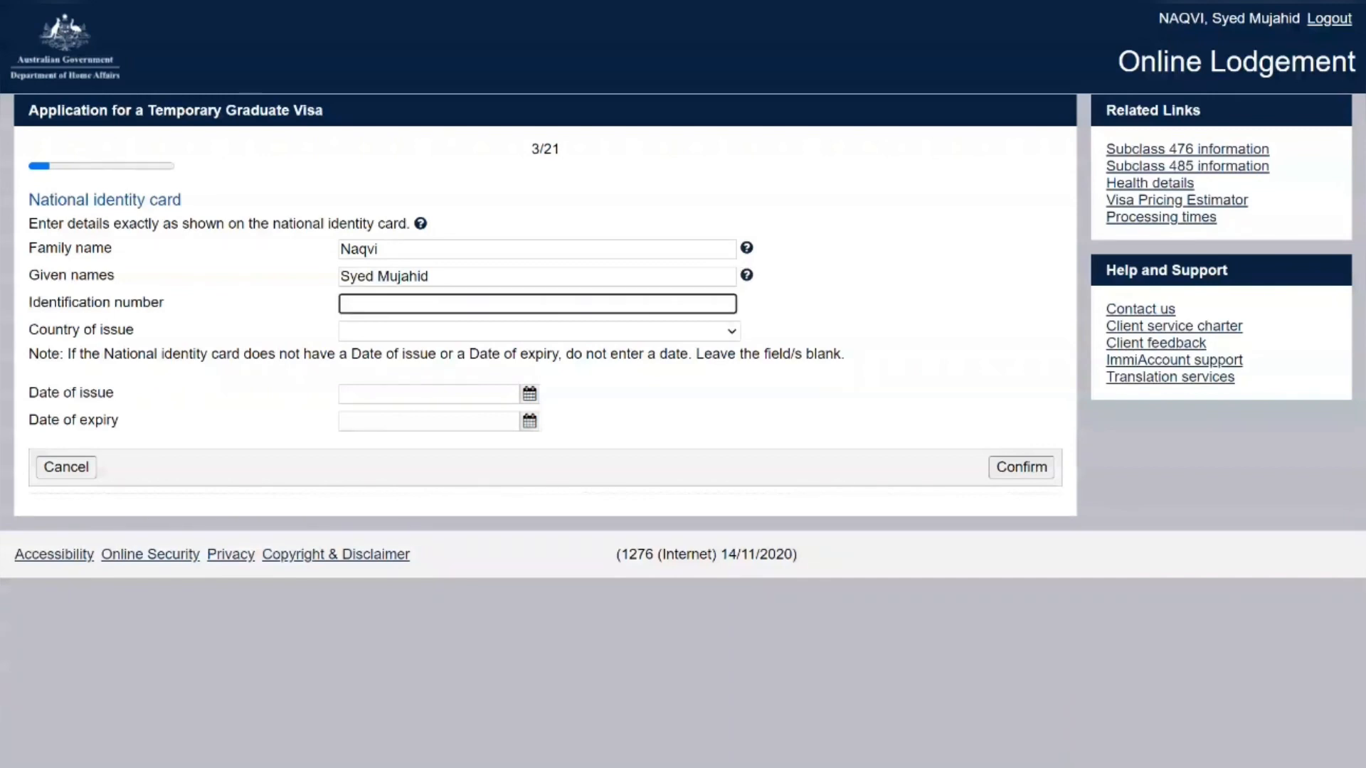
Give the identity card country PAKISTAN, issue 01 Jan 2023, expiry 01 Jan 2028, and save it
key("Tab")
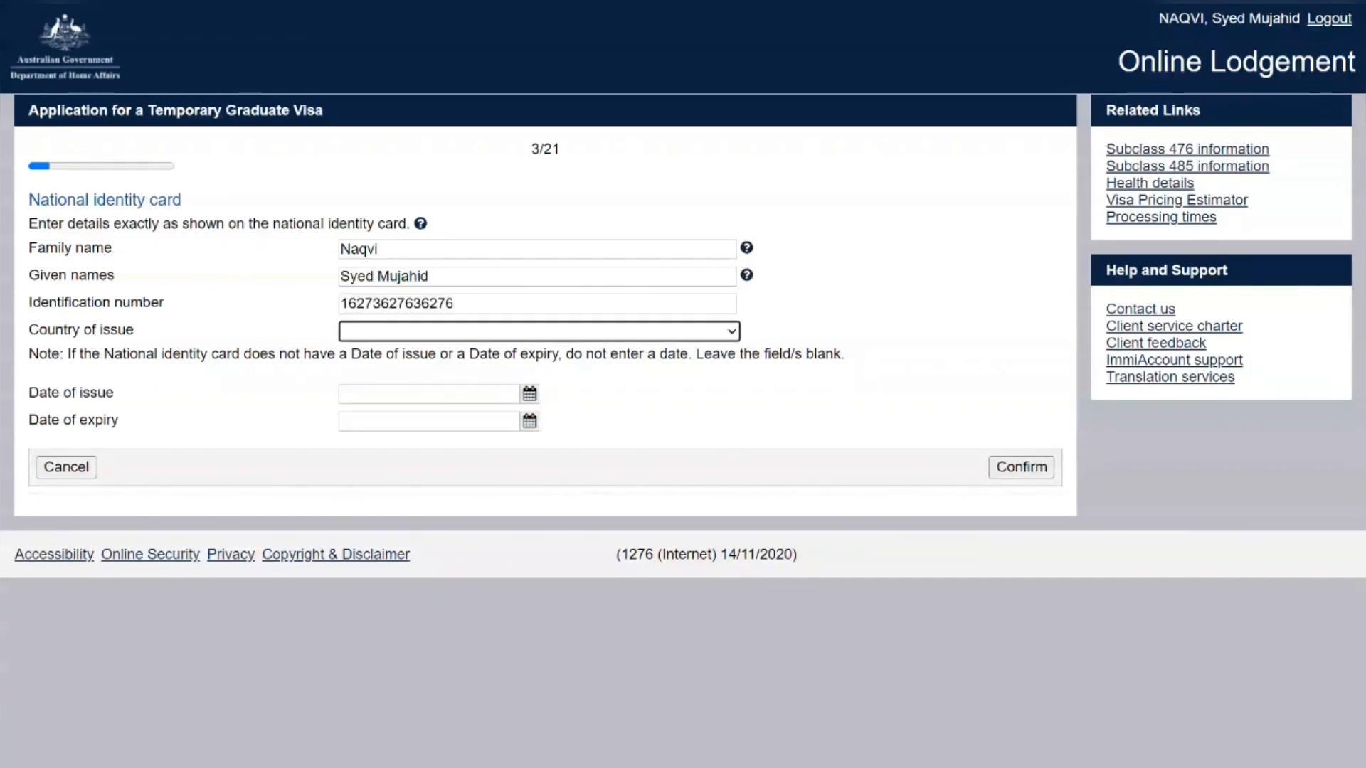
type("Pakis")
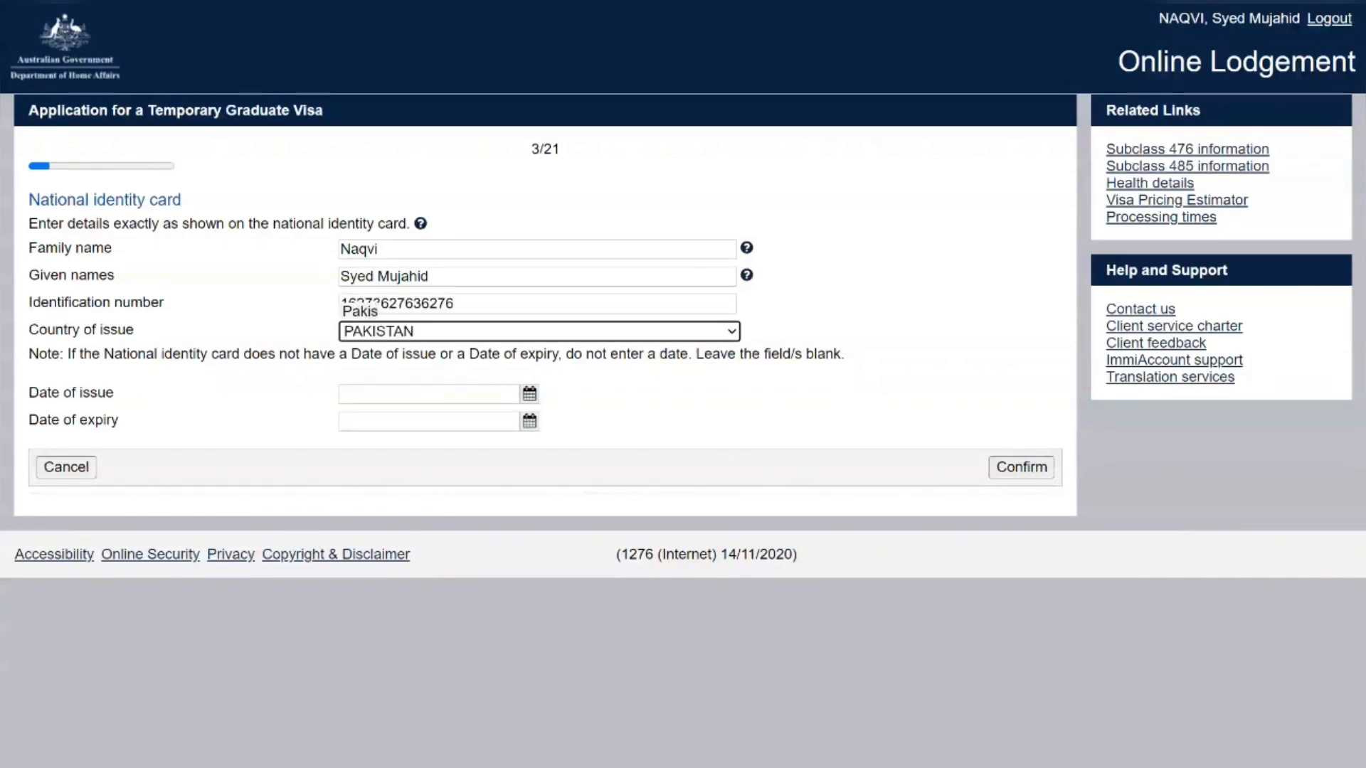
key("Down")
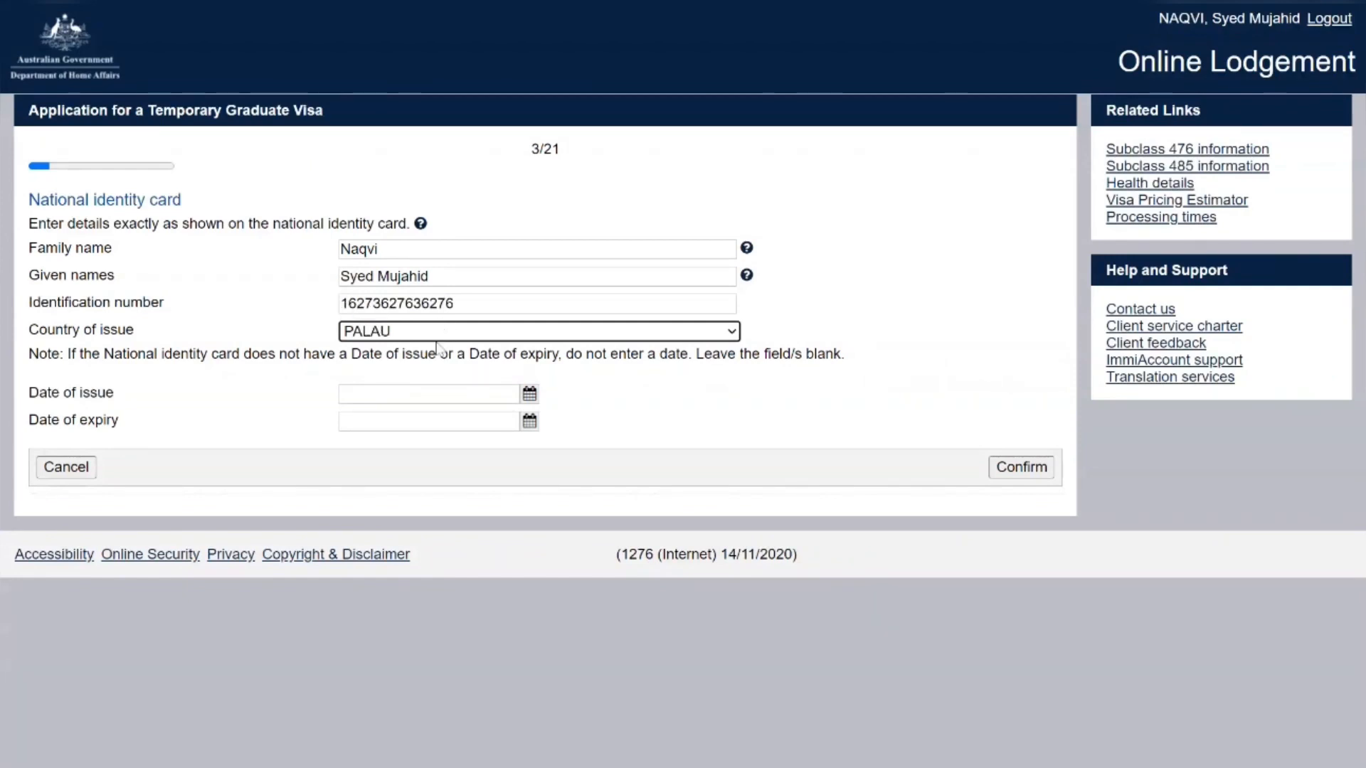
left_click(437, 347)
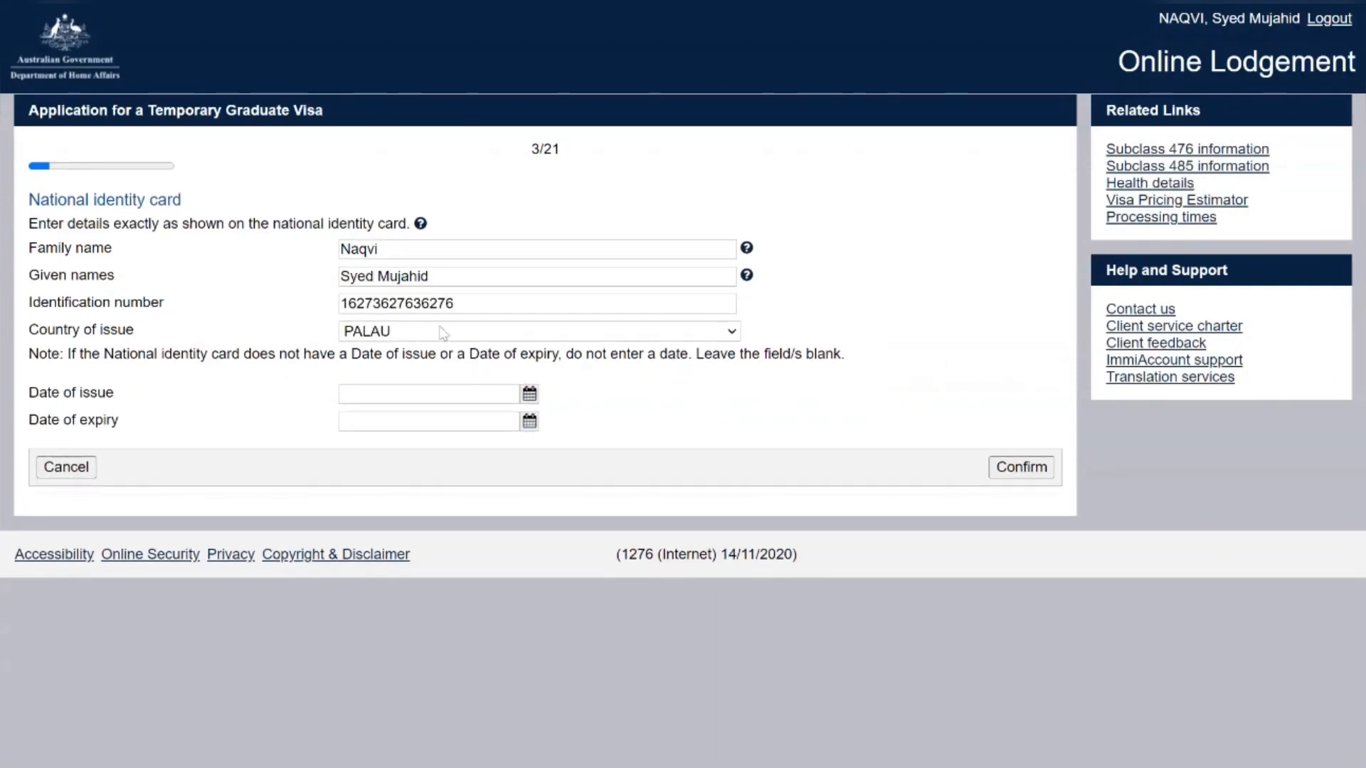
key("Up")
key("Tab")
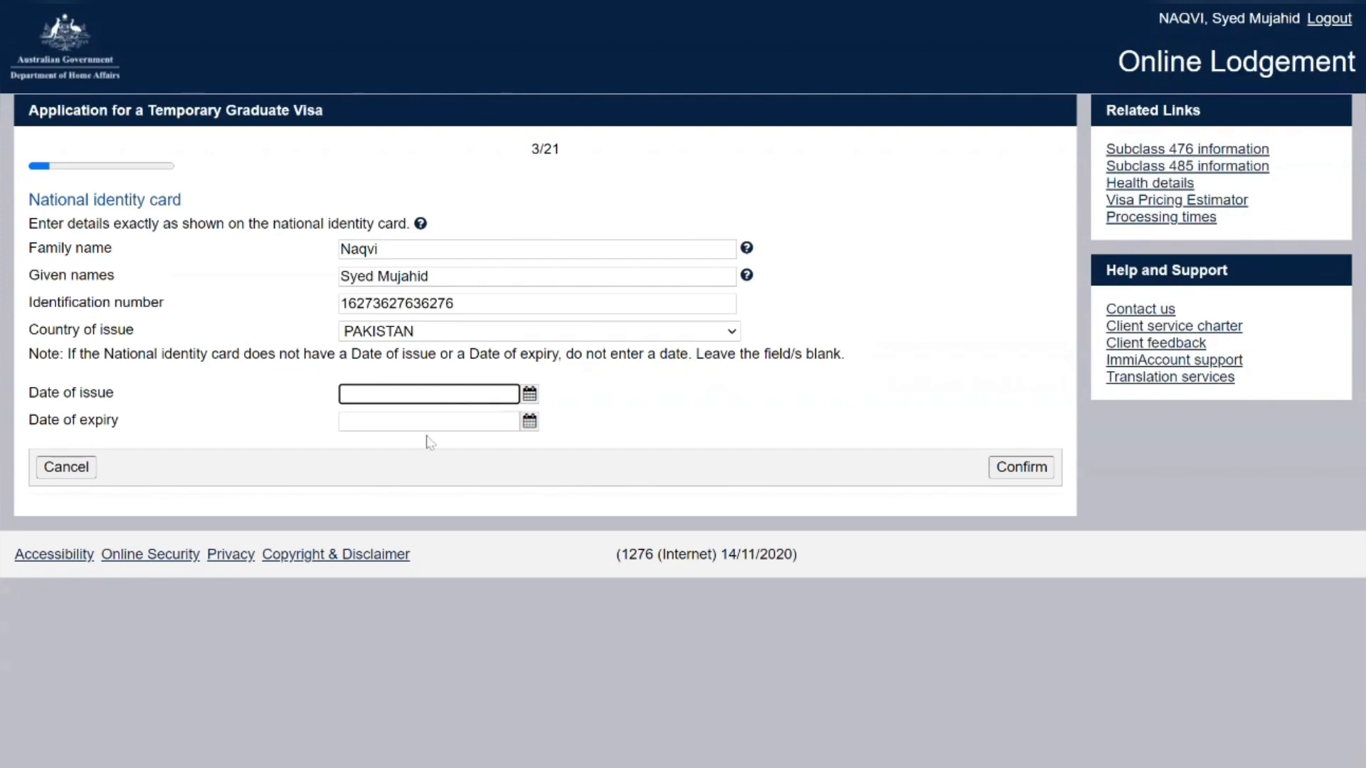
type("01/01/2023")
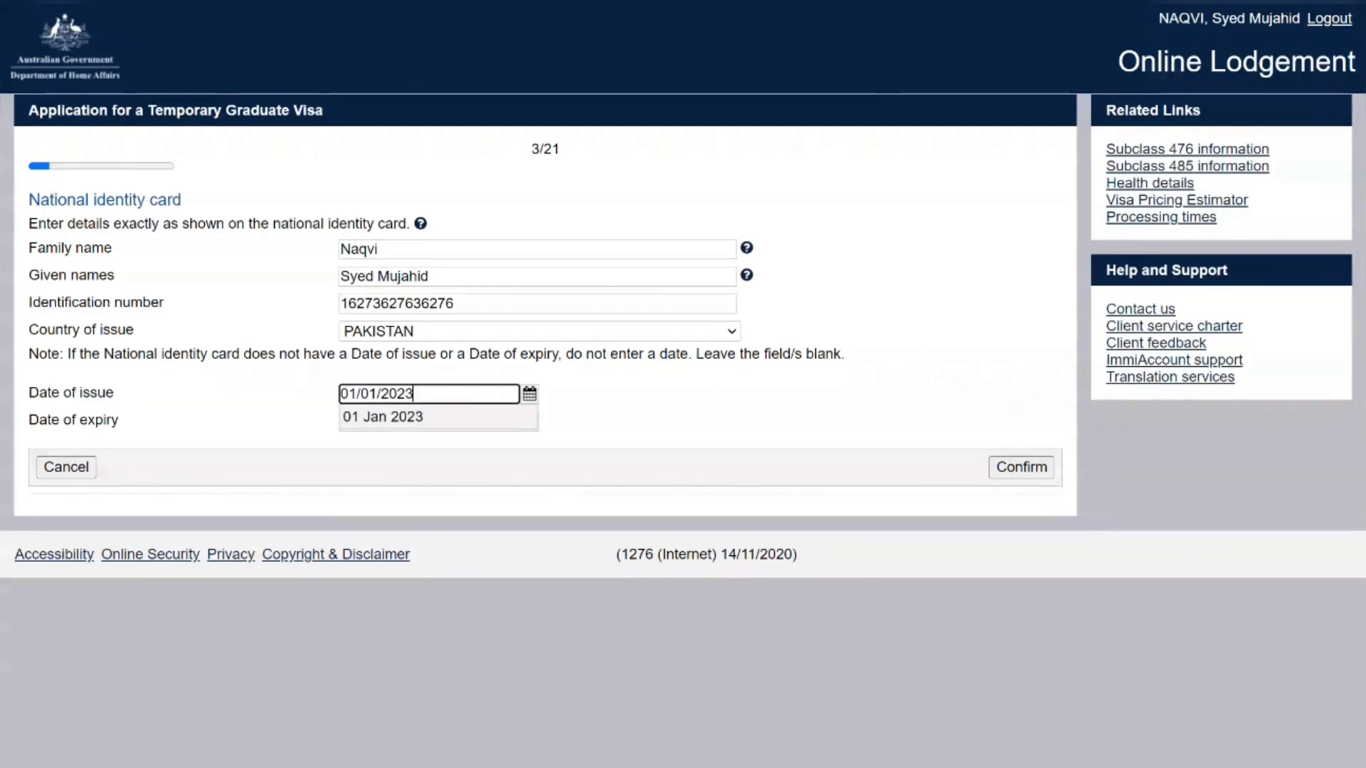
key("Return")
key("Tab")
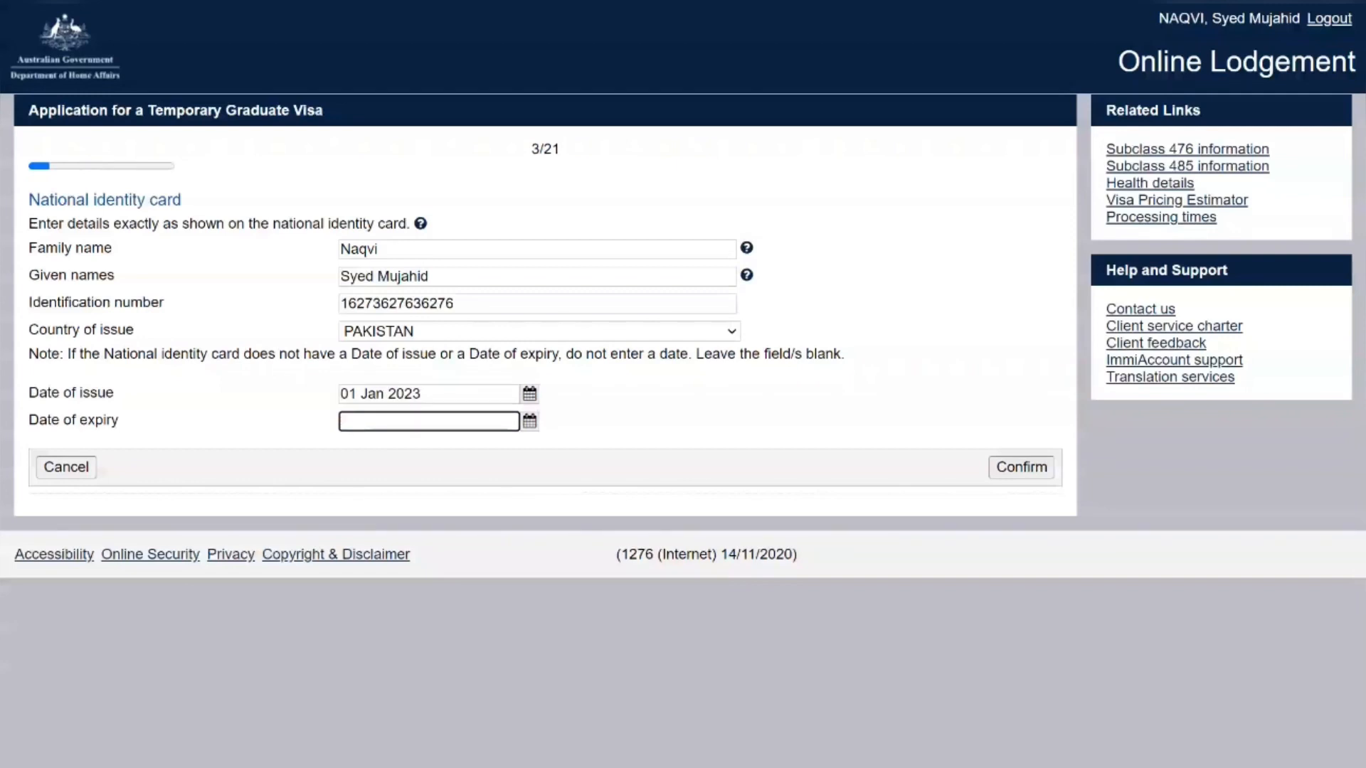
type("01/01")
type("/2028")
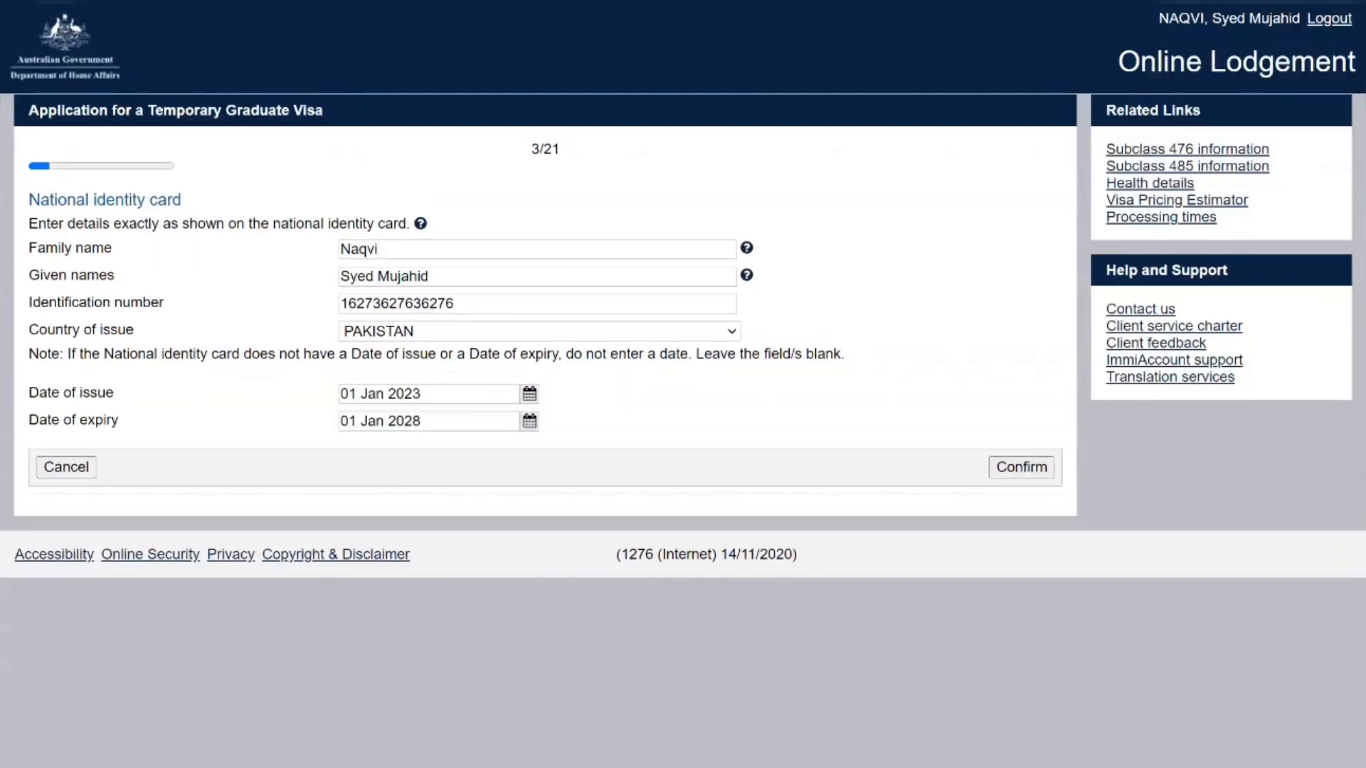
left_click(1025, 467)
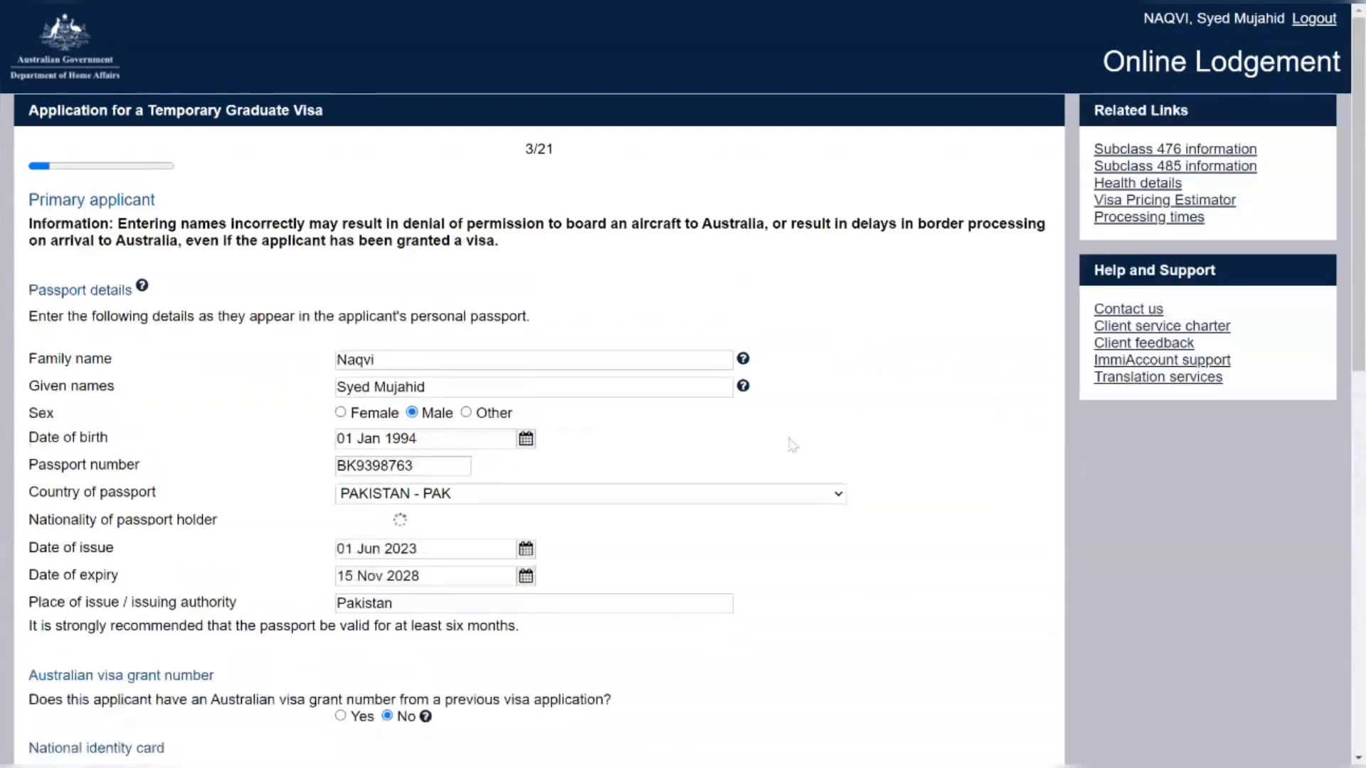
Record the place of birth as Rawalpindi, Punjab, PAKISTAN
scroll(768, 441, "down", 5)
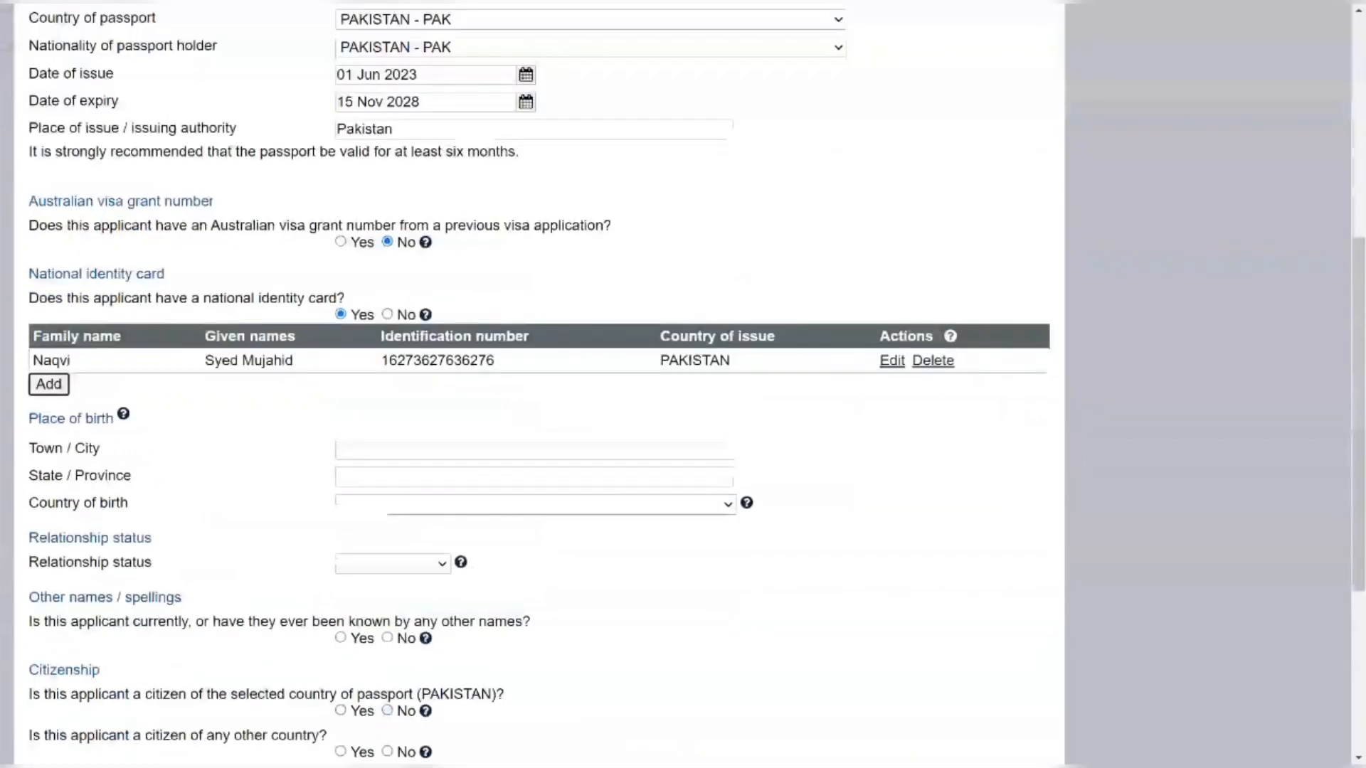
left_click(441, 450)
type("Rawalpi")
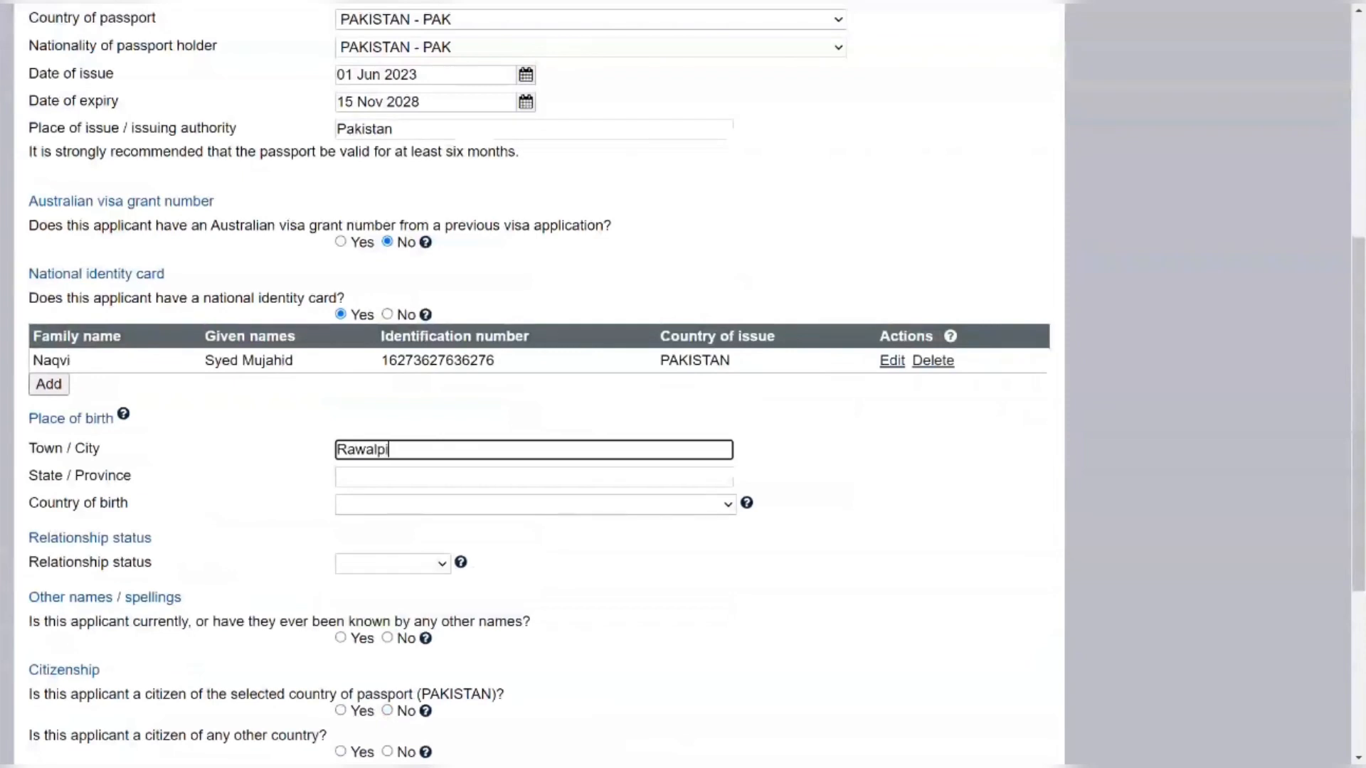
type("ndi")
key("Tab")
type("P")
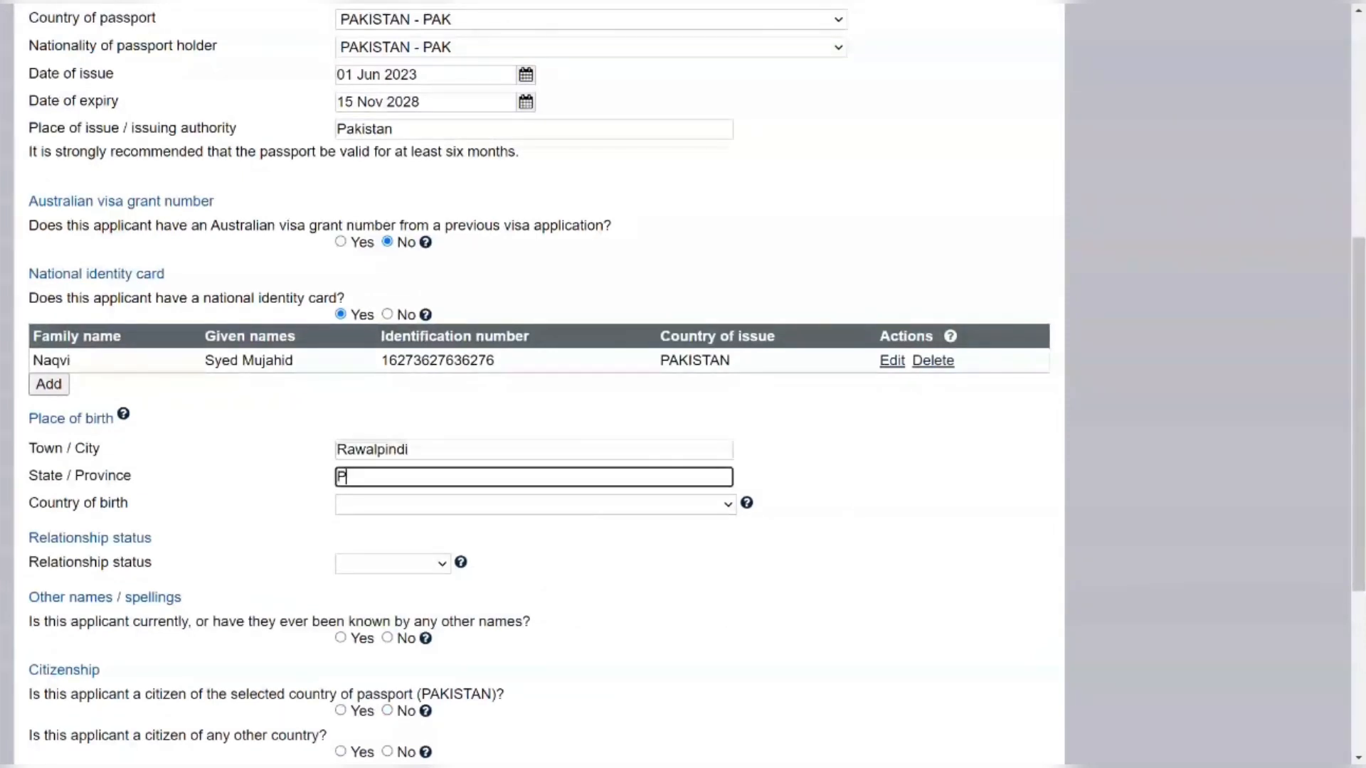
type("unjab")
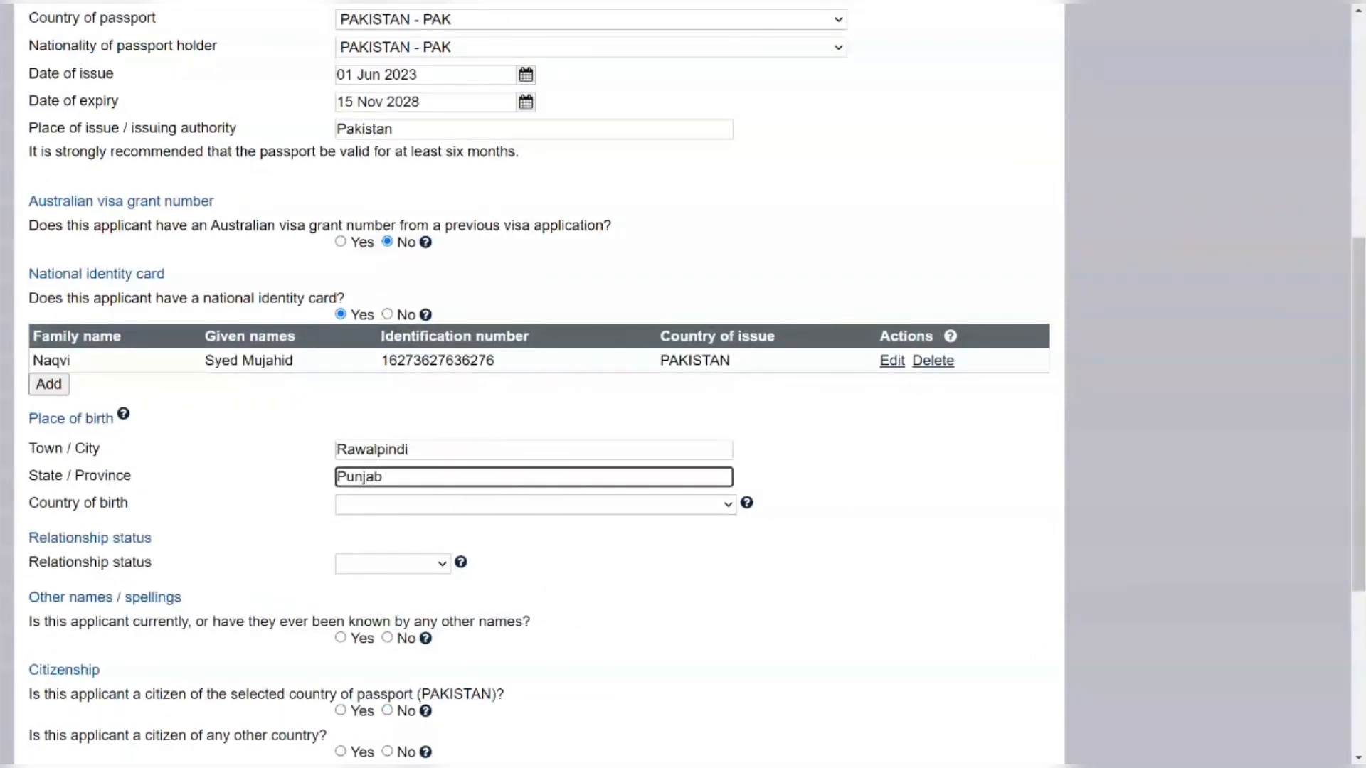
key("Tab")
type("Pa")
type("l")
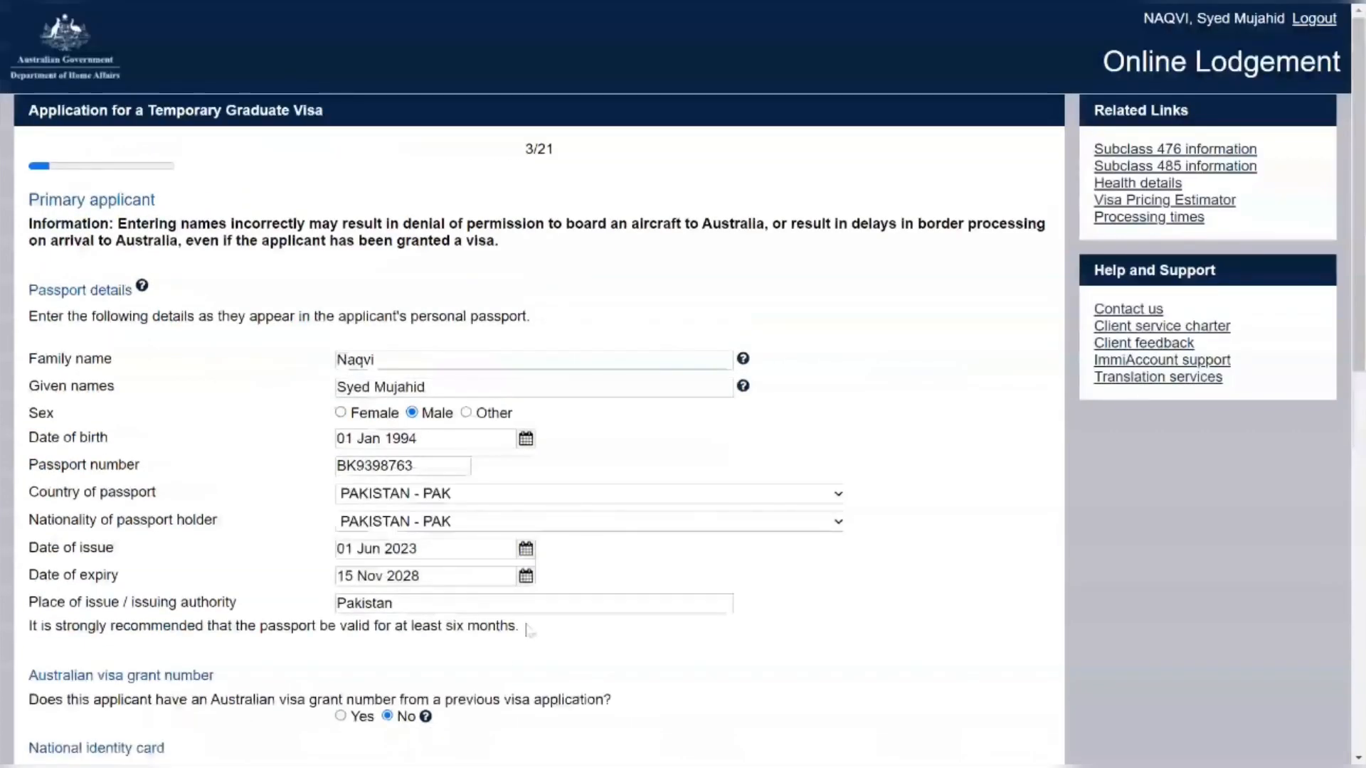
scroll(524, 626, "down", 8)
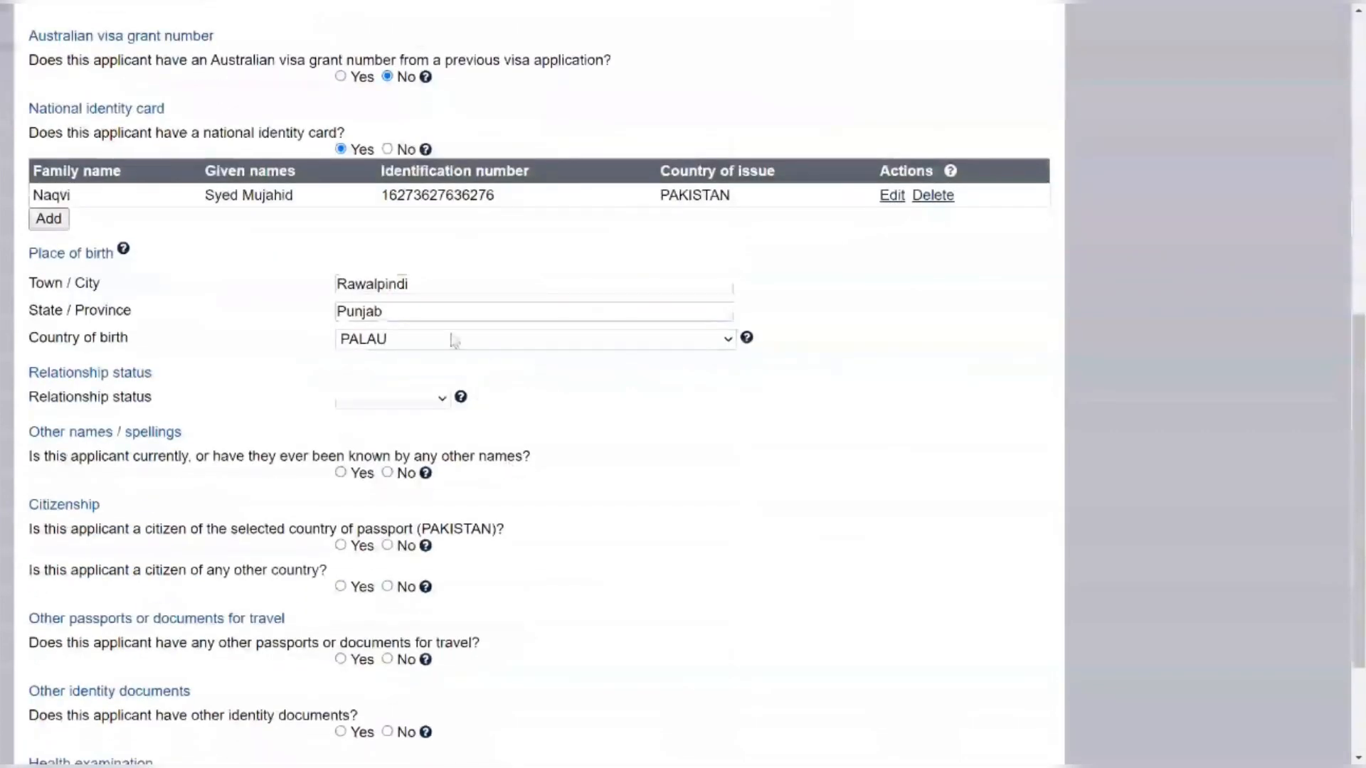
left_click(456, 340)
type("pak")
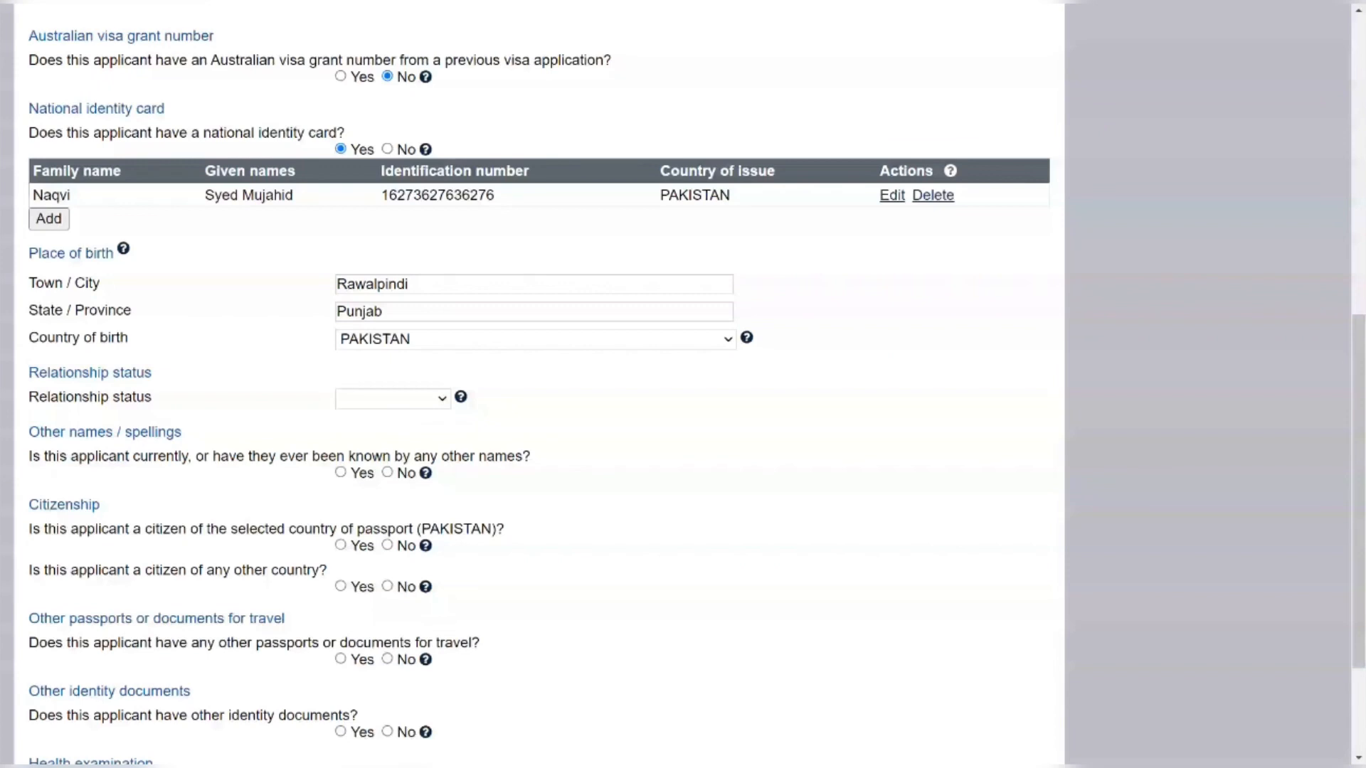
Set Never Married, confirm PAKISTAN citizenship, and answer No to other names, citizenships, documents, health exams
left_click(384, 500)
scroll(204, 406, "down", 2)
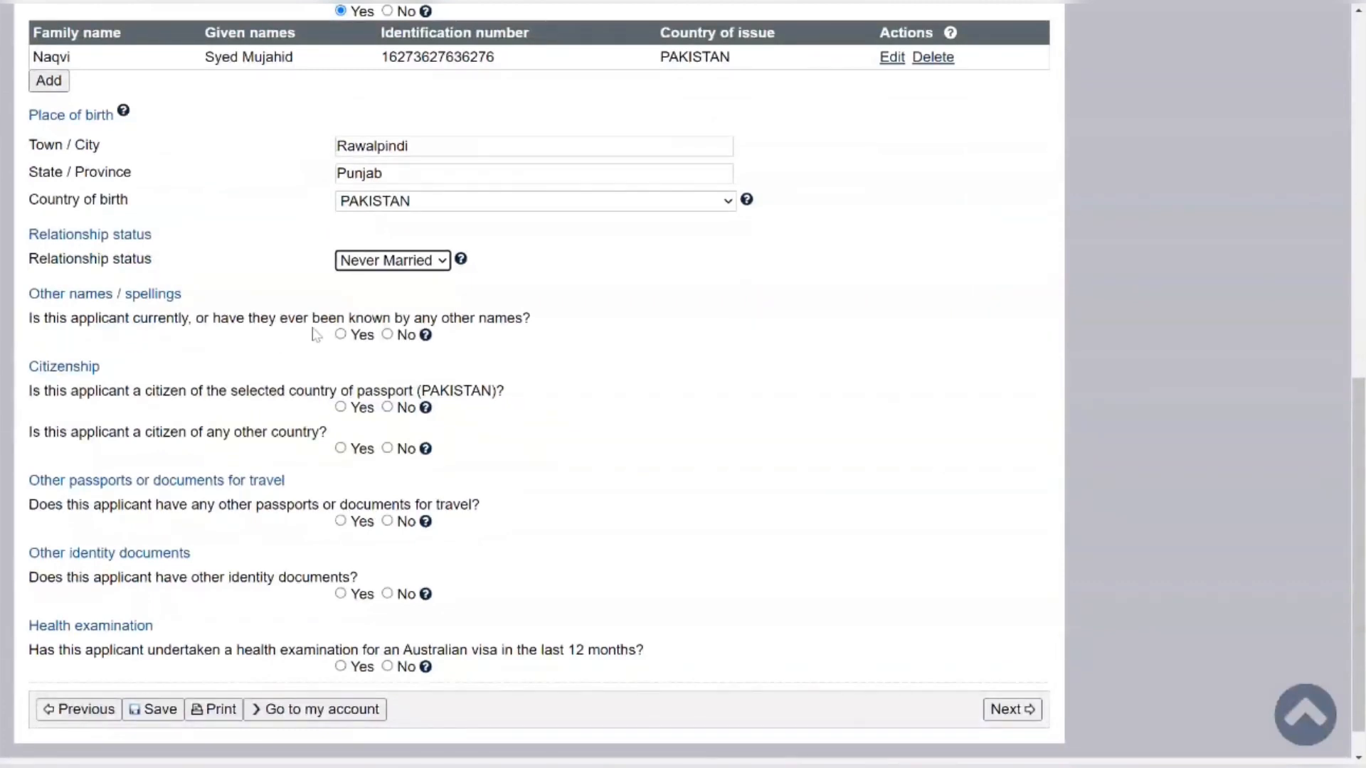
left_click(387, 334)
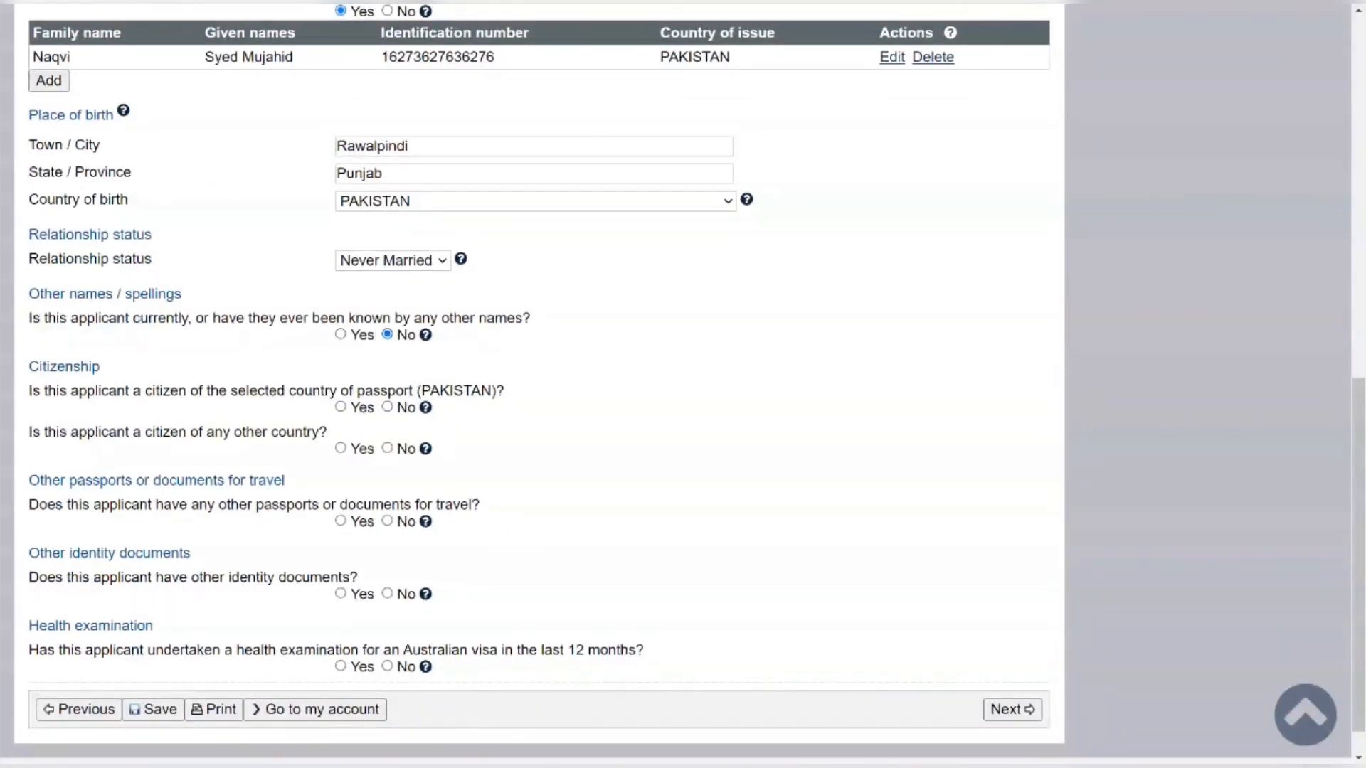
scroll(277, 349, "down", 1)
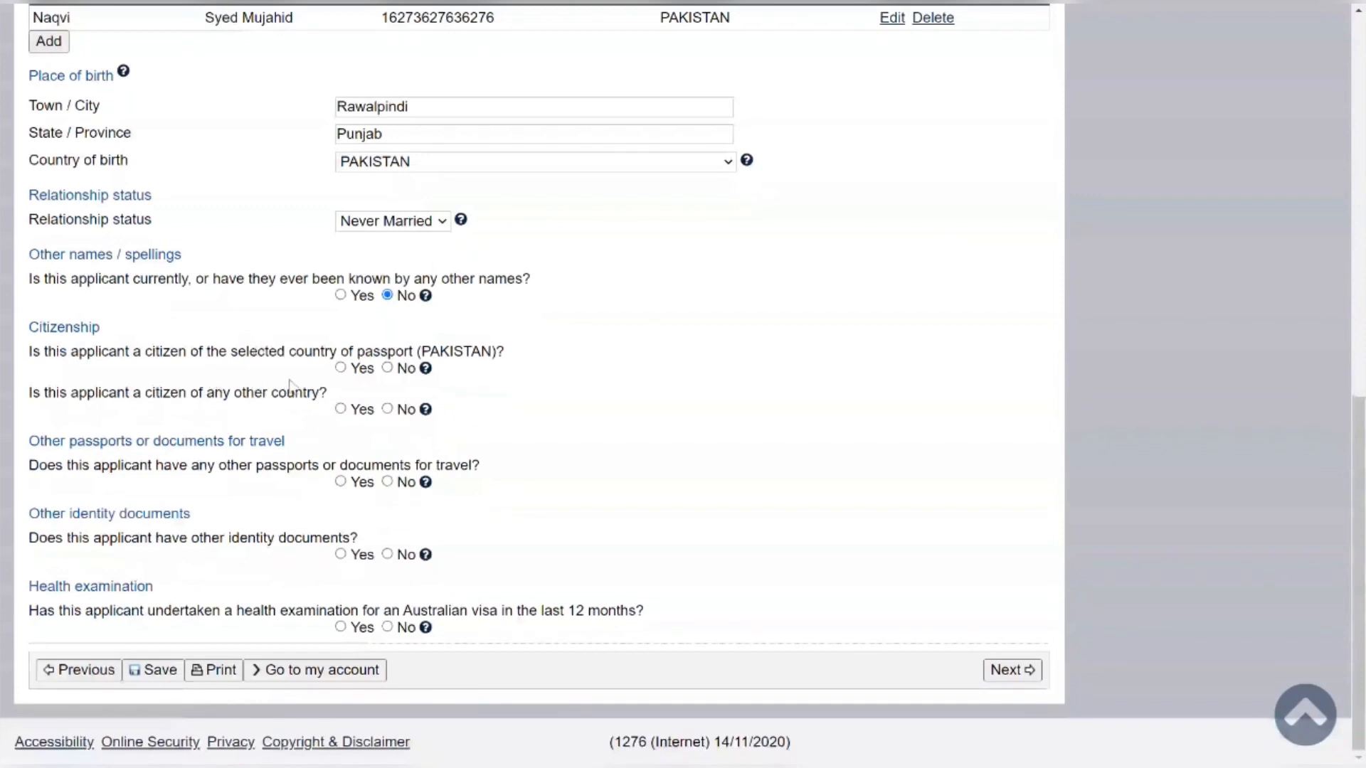
left_click(340, 368)
left_click(388, 410)
left_click(387, 482)
left_click(390, 556)
left_click(386, 627)
left_click(1007, 672)
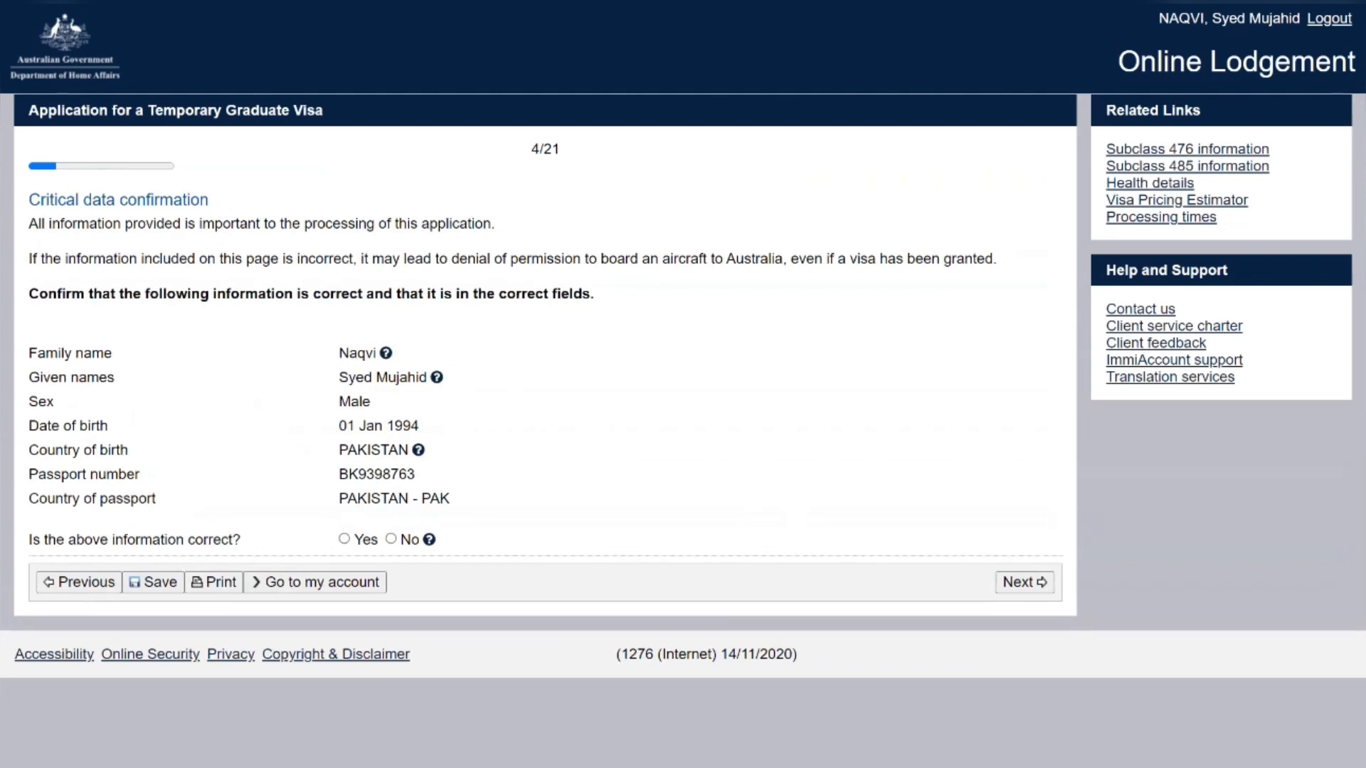
Answer Yes that the critical data shown is correct and continue
left_click(344, 539)
key("Return")
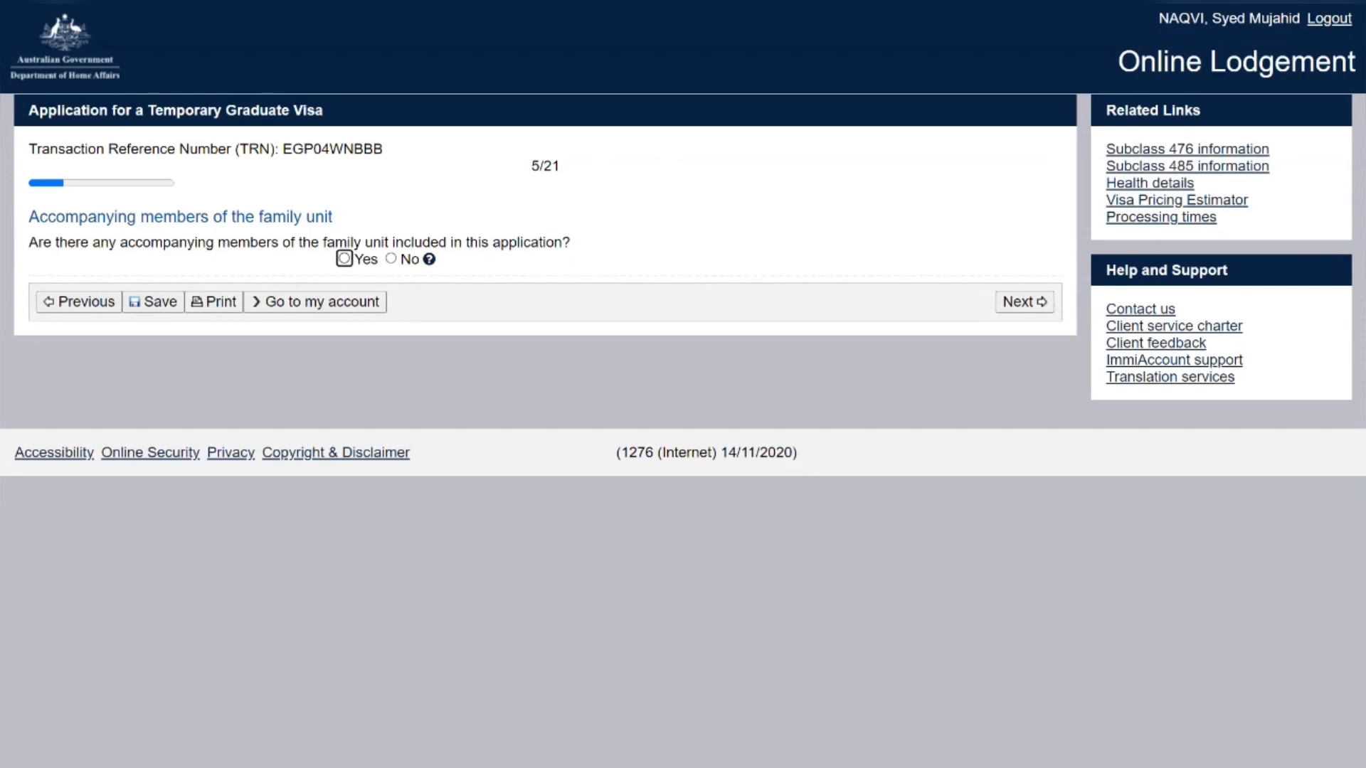
Answer No to both accompanying and non-accompanying family members, moving on to contact details
left_click(430, 261)
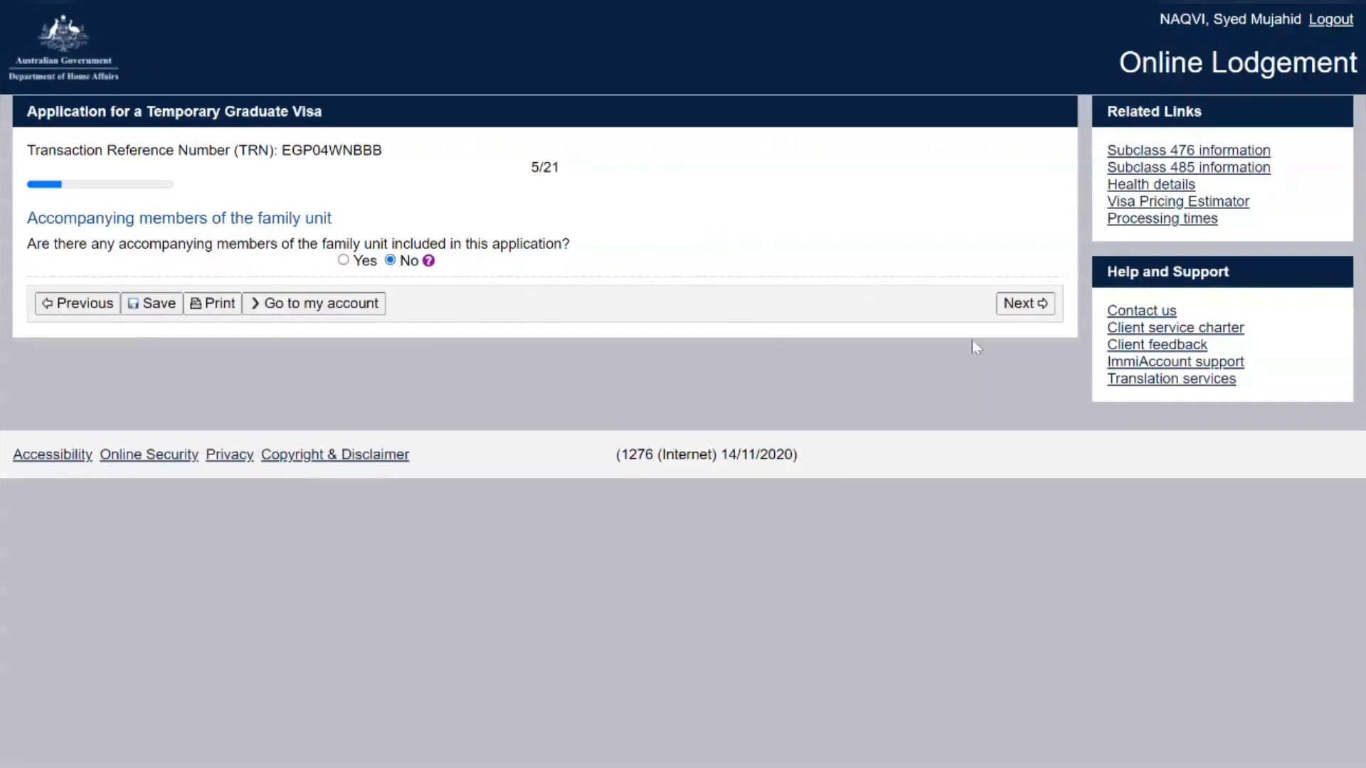
left_click(1040, 311)
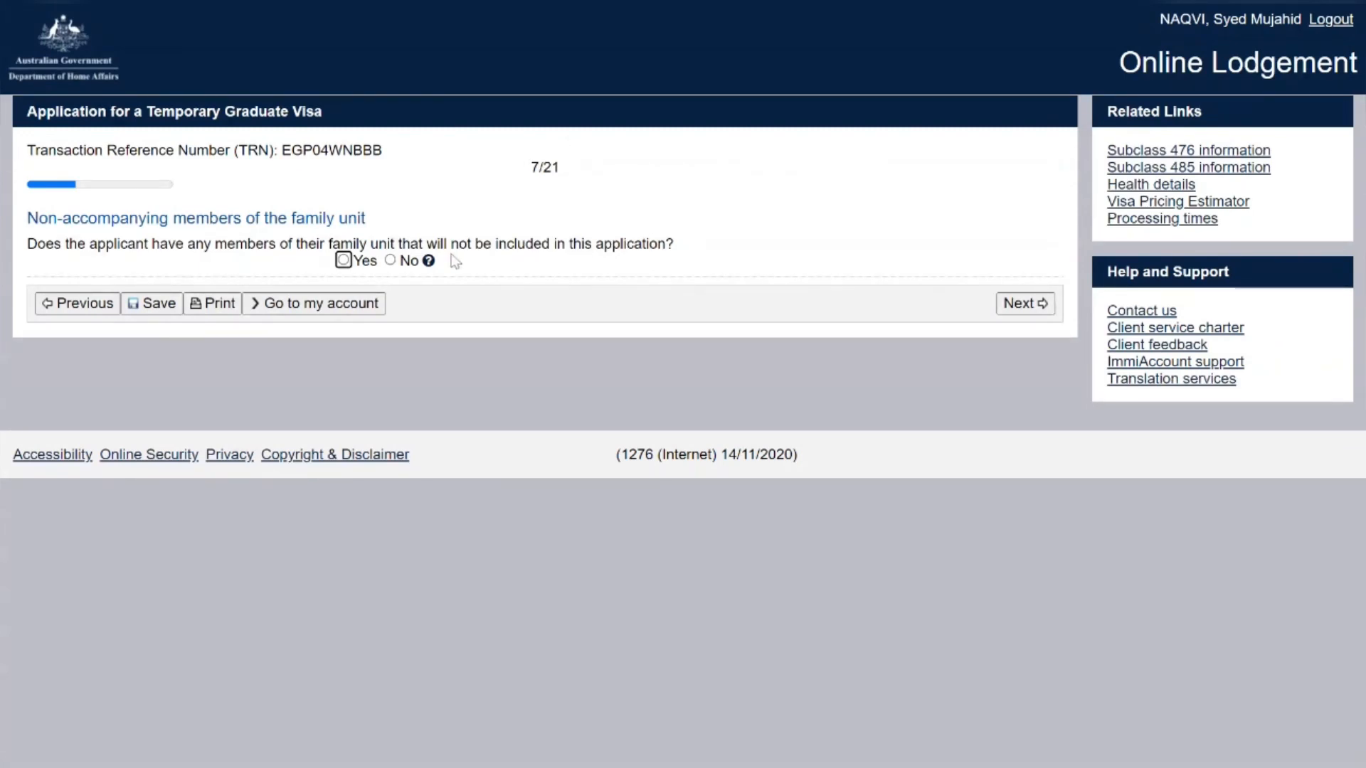
left_click(391, 260)
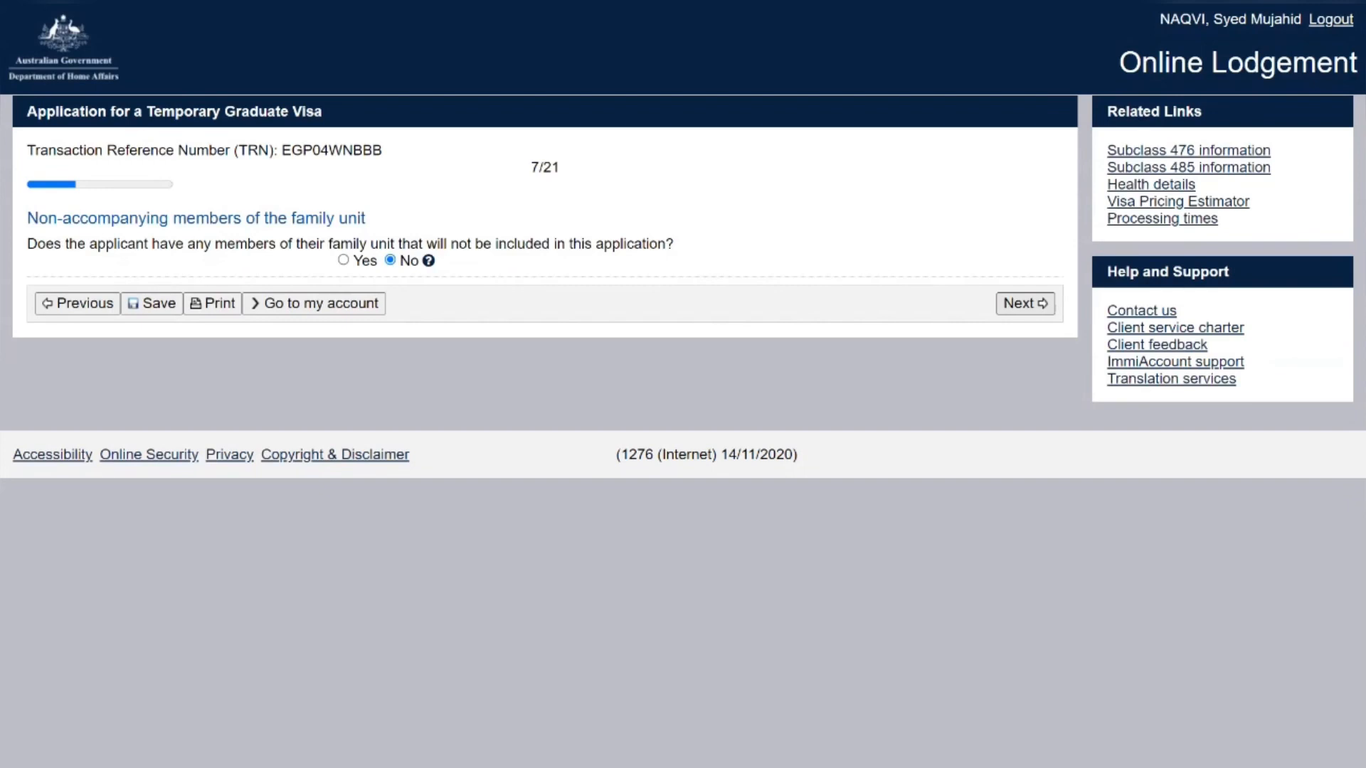
left_click(1025, 303)
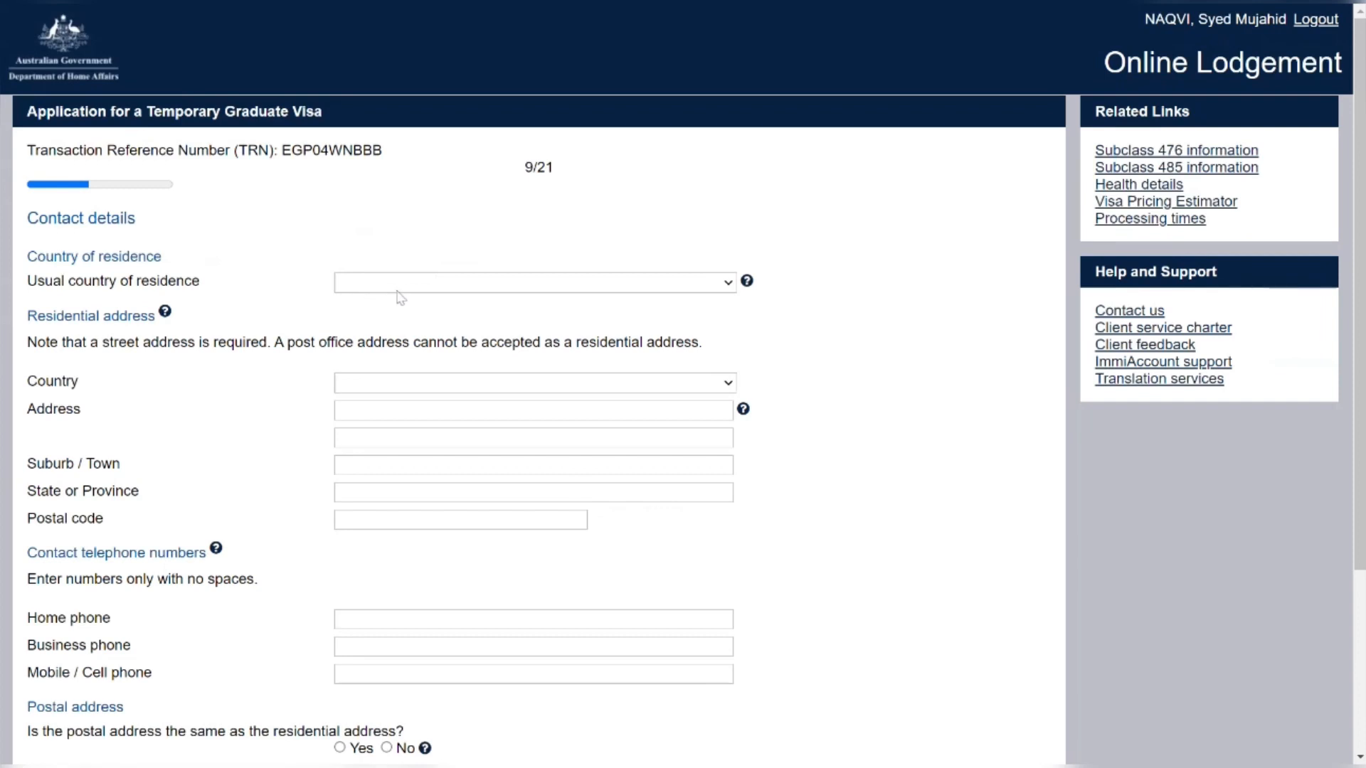
Set residence country PAKISTAN and enter the residential street, suburb, ISLAMABAD province and postal code
key("p")
key("Tab")
key("Tab")
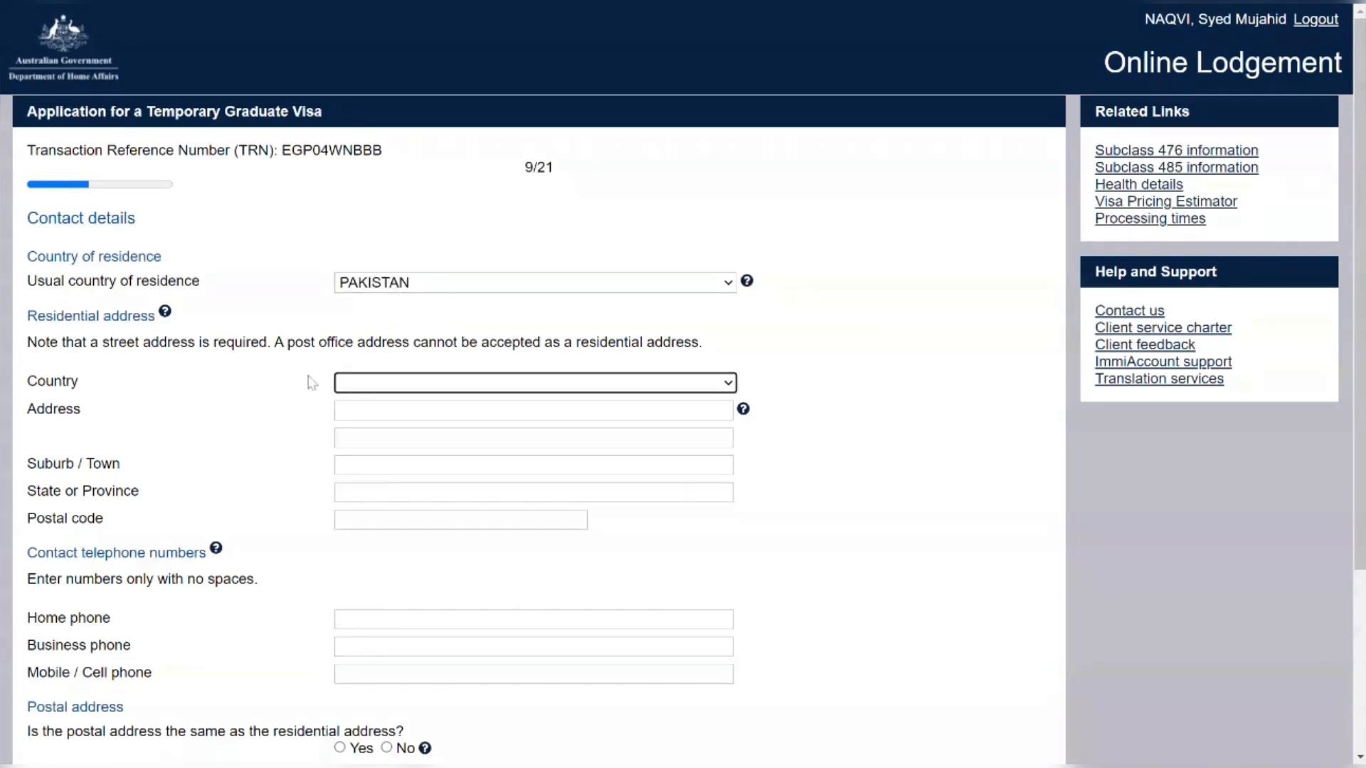
type("pak")
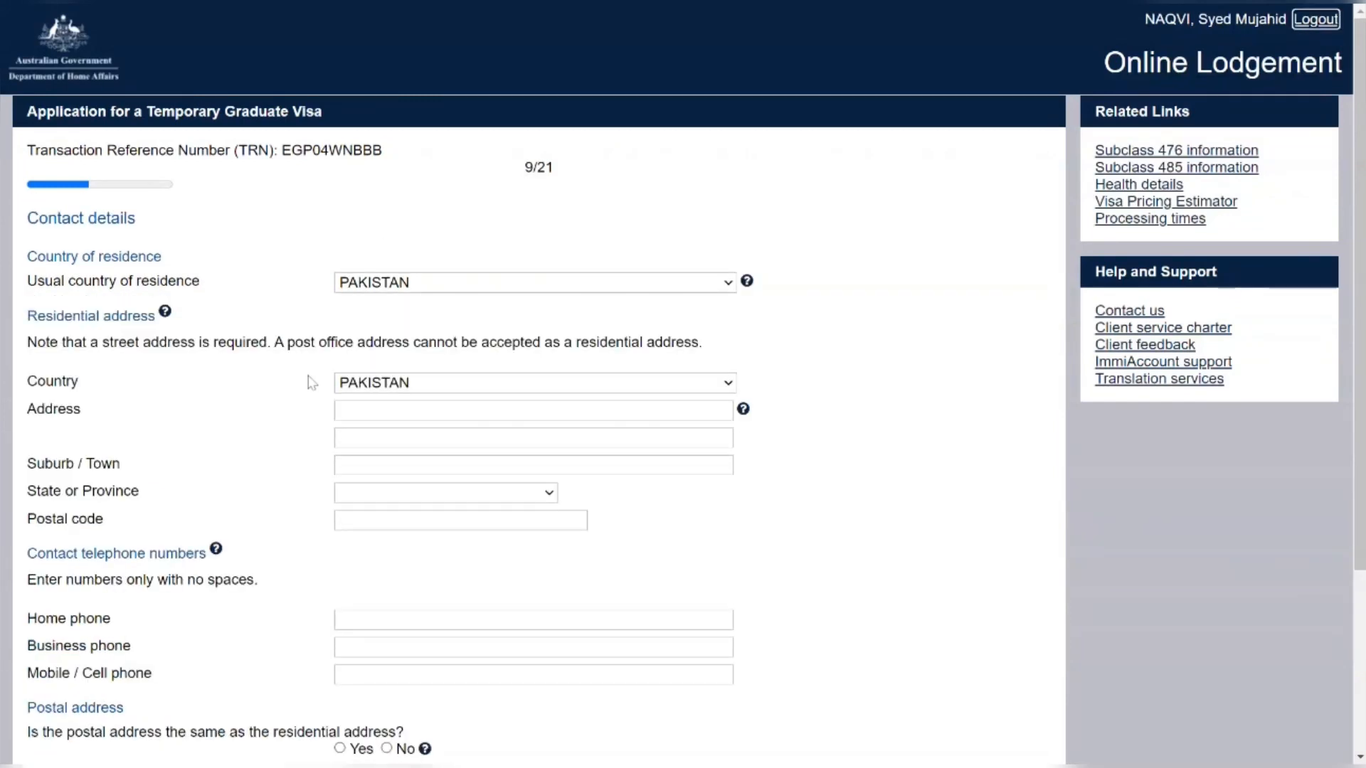
left_click(390, 419)
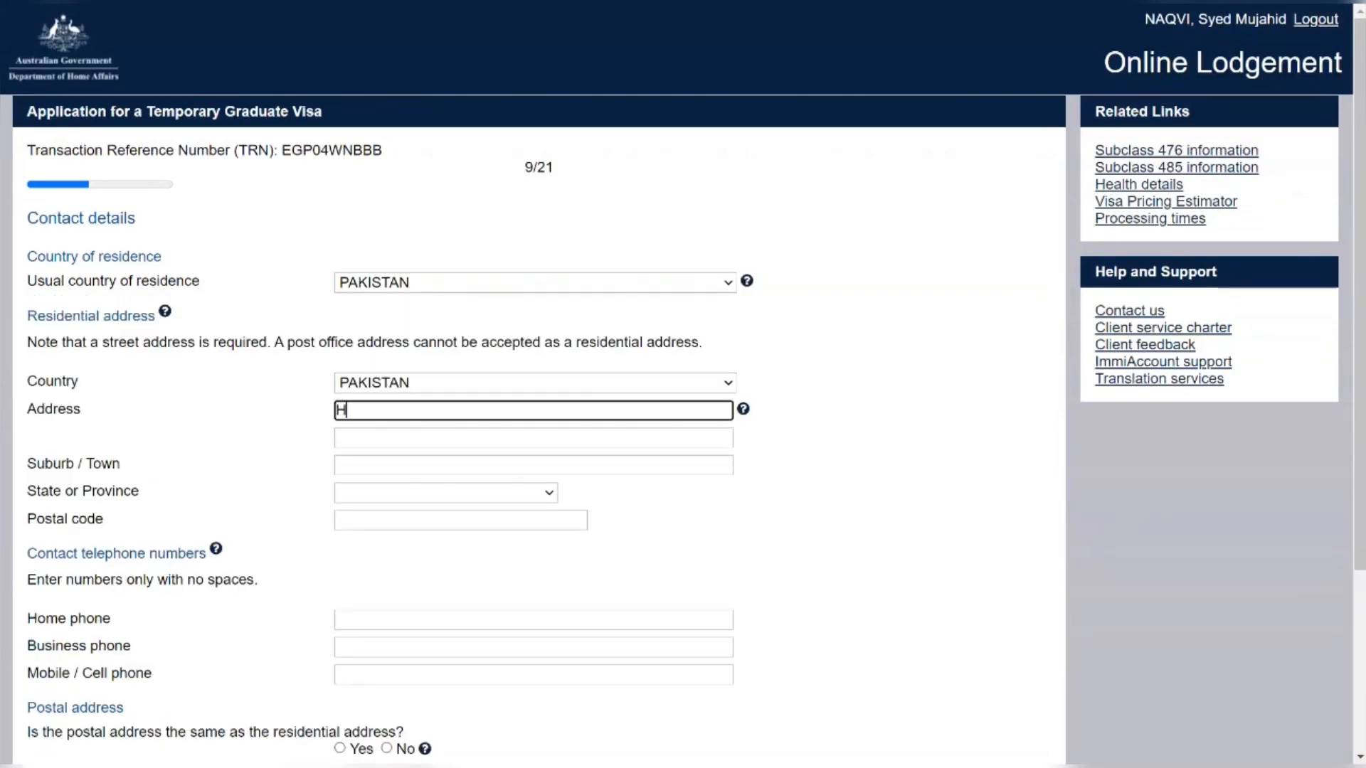
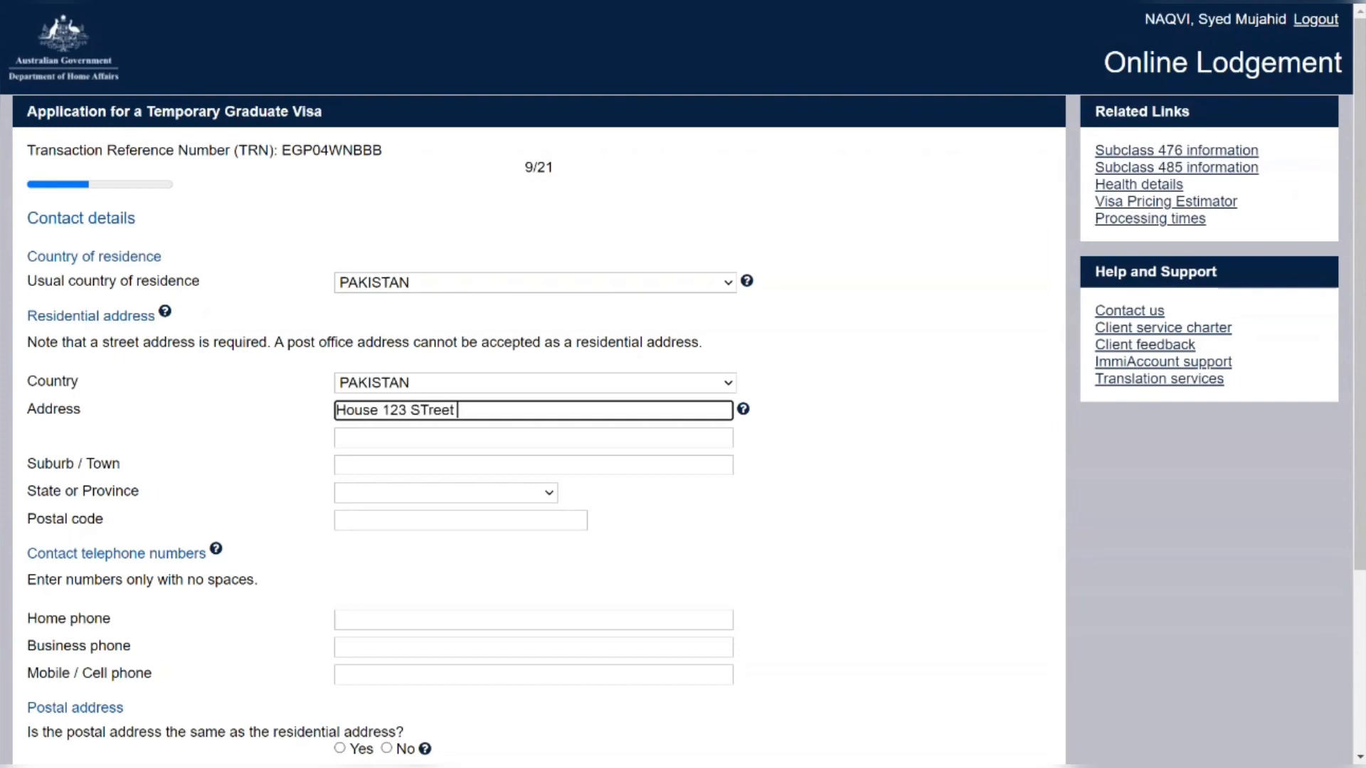
key("BackSpace")
key("BackSpace")
key("BackSpace")
key("BackSpace")
key("BackSpace")
key("Tab")
key("Tab")
key("Tab")
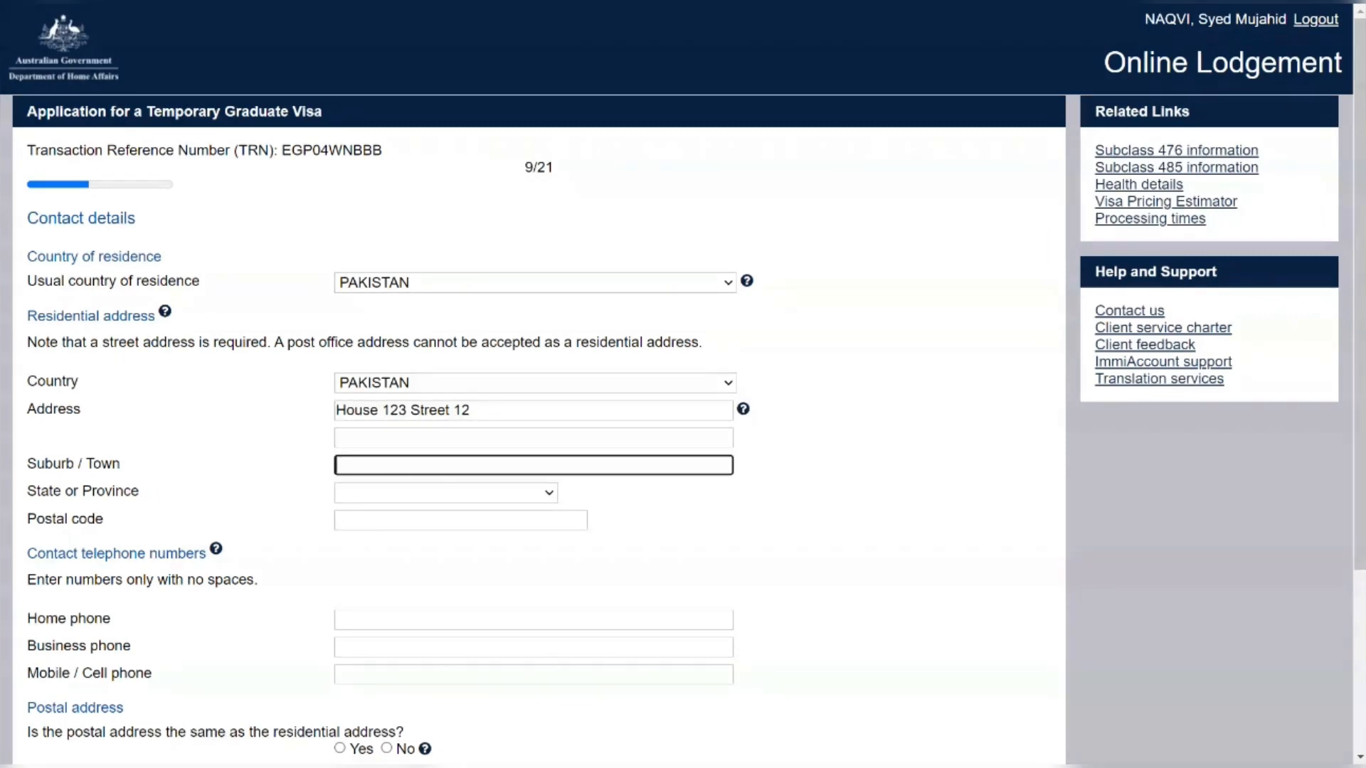
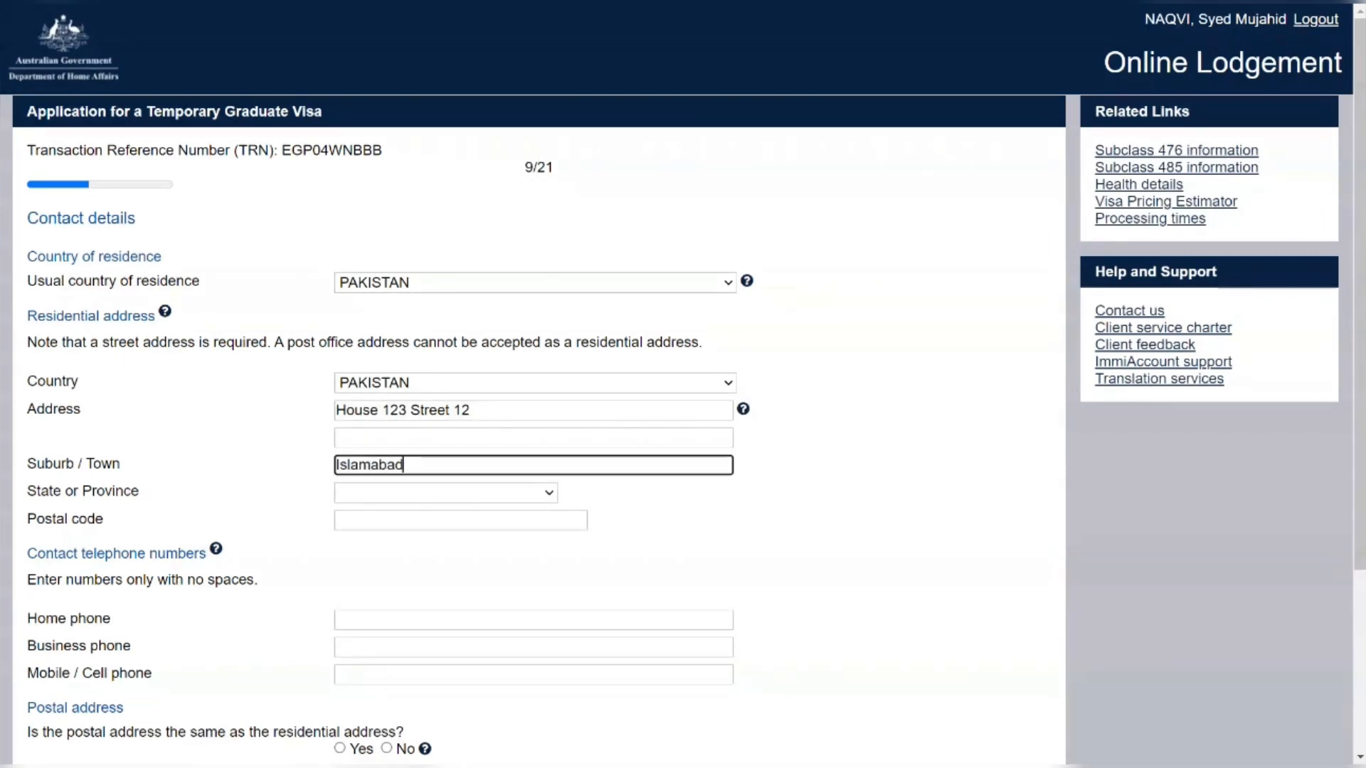
key("Tab")
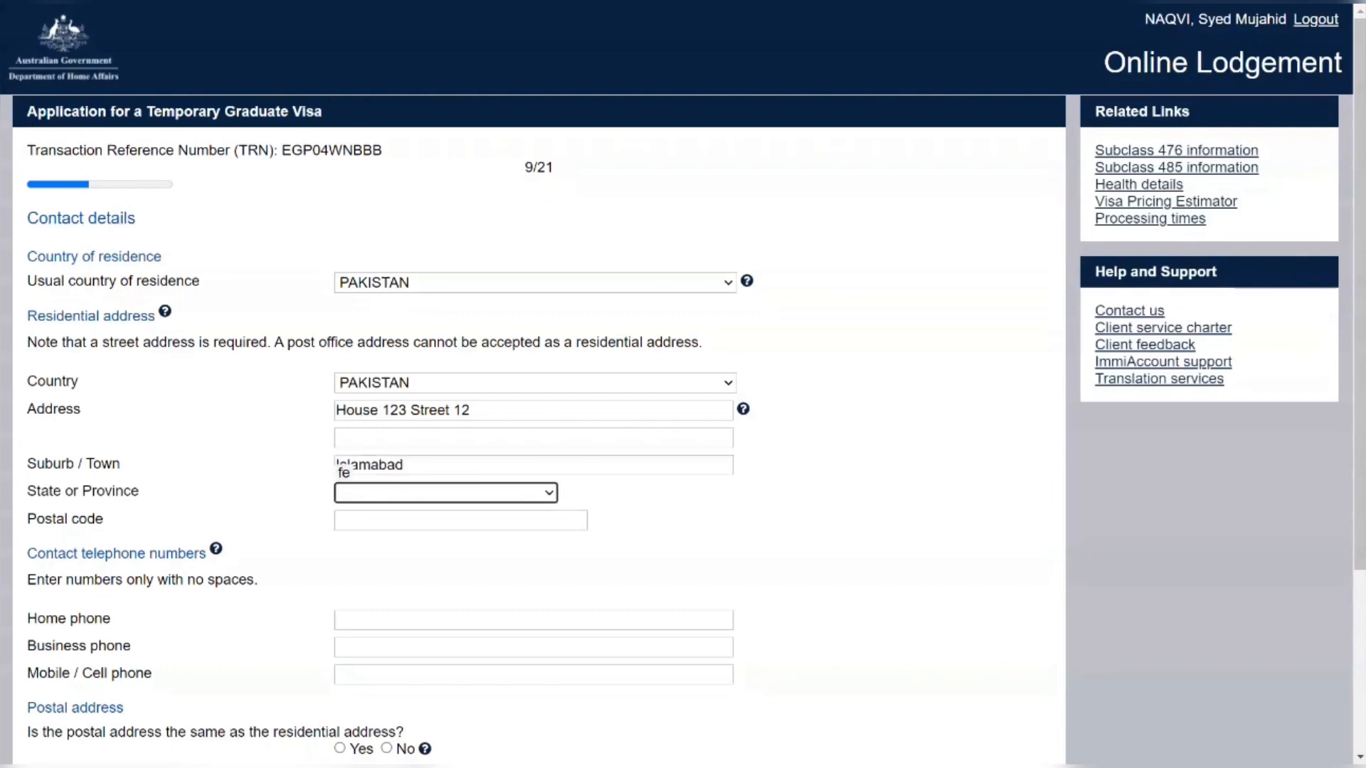
left_click(414, 506)
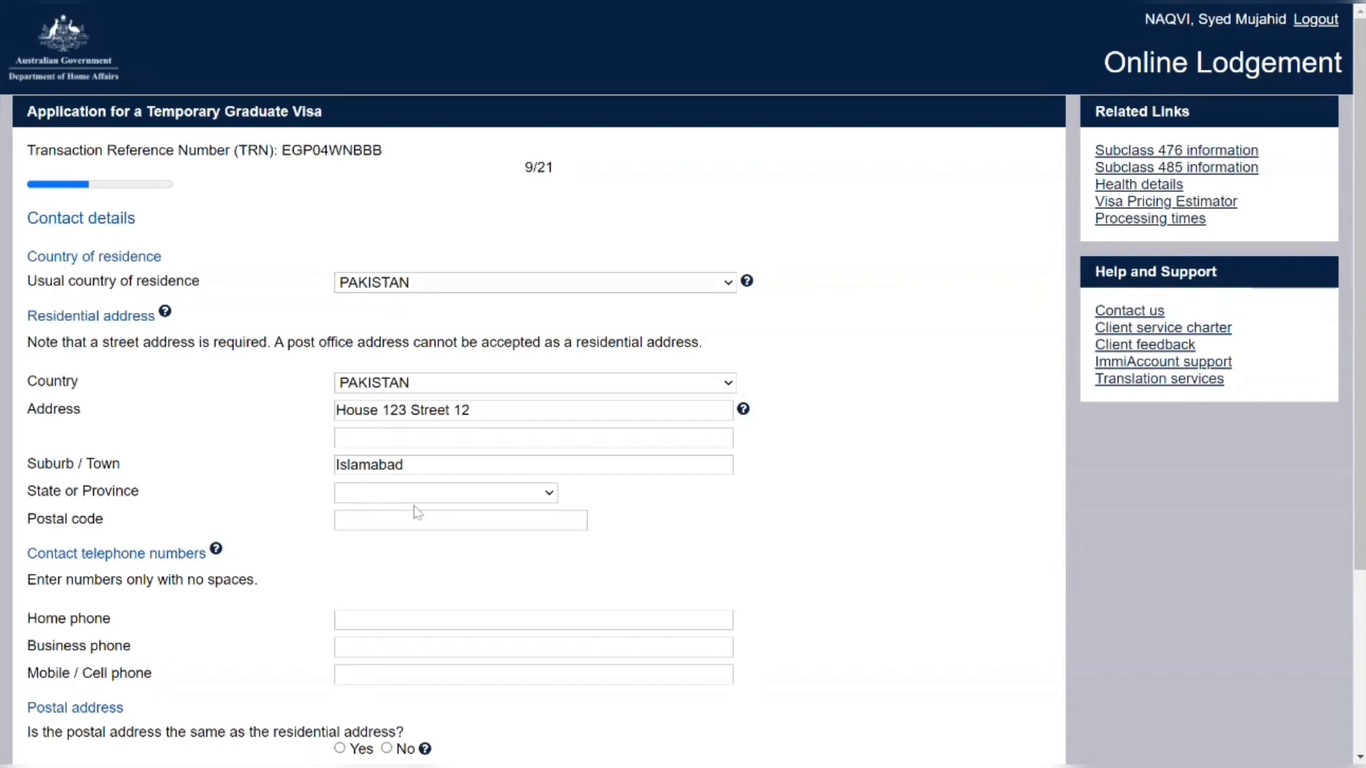
left_click(410, 570)
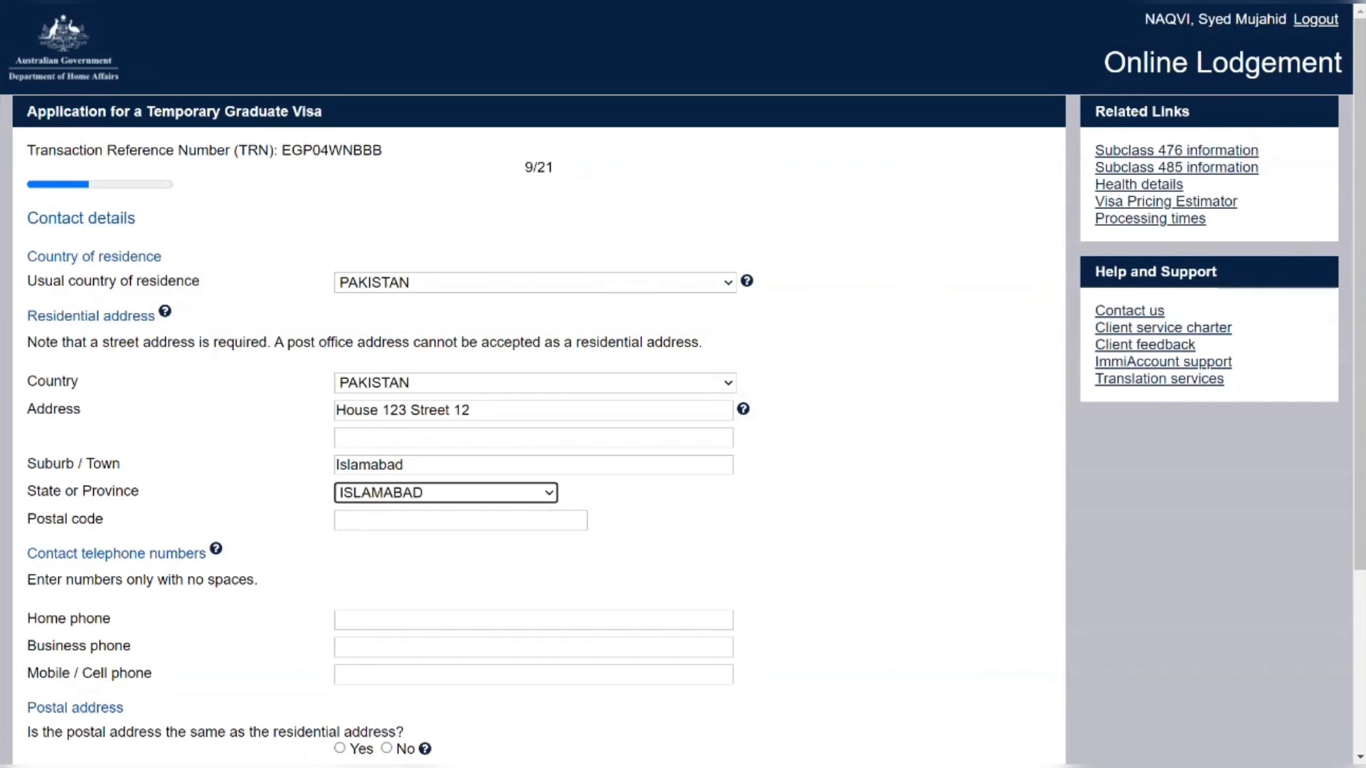
key("Tab")
type("54000")
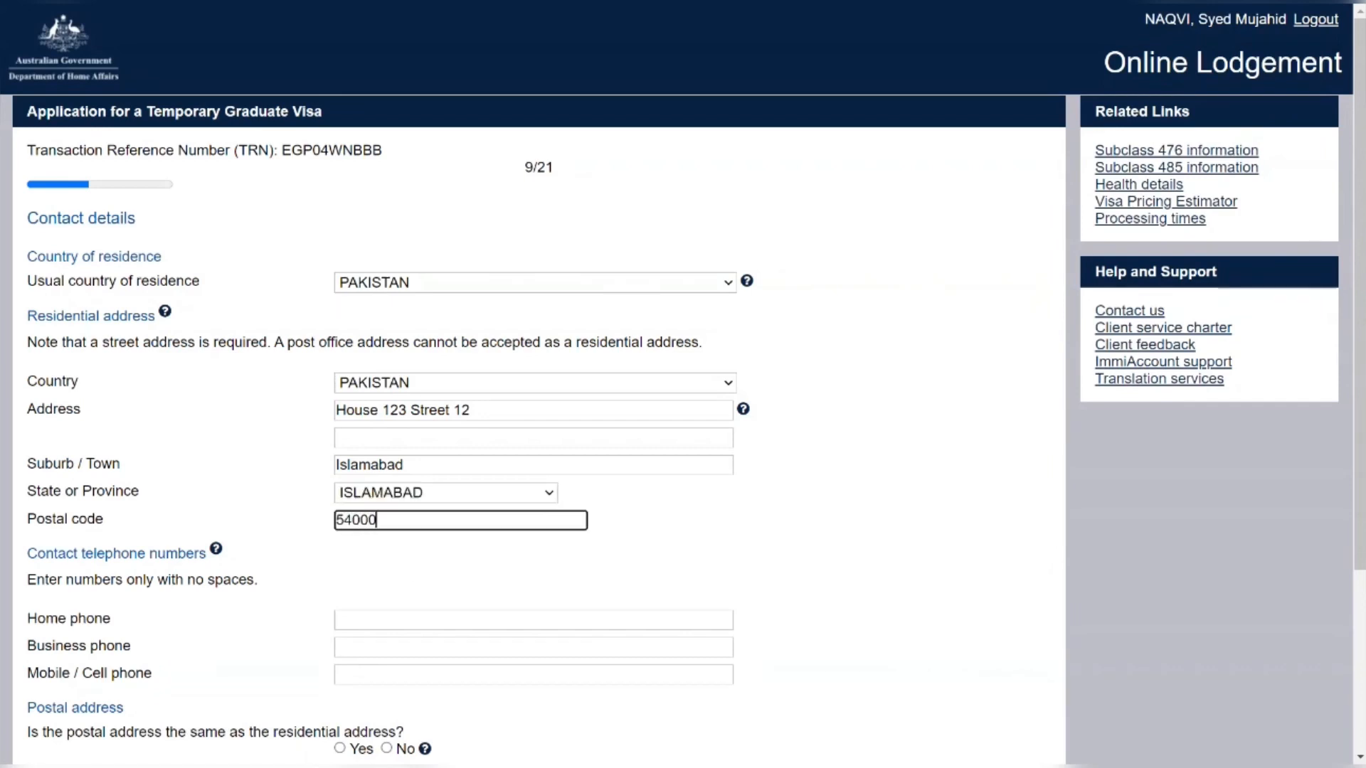
Add the mobile number, mark postal address as same, and choose Victoria as intended state
scroll(466, 545, "down", 2)
left_click(467, 487)
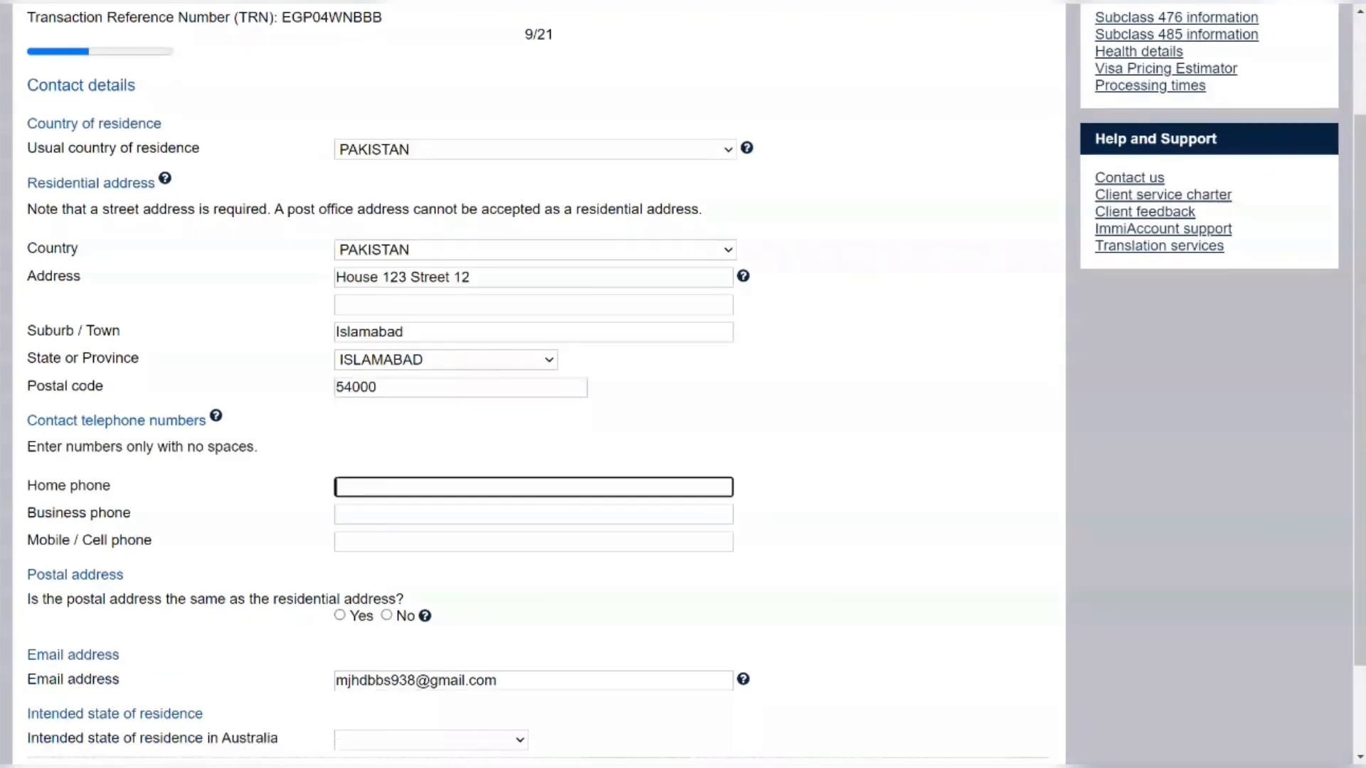
left_click(399, 542)
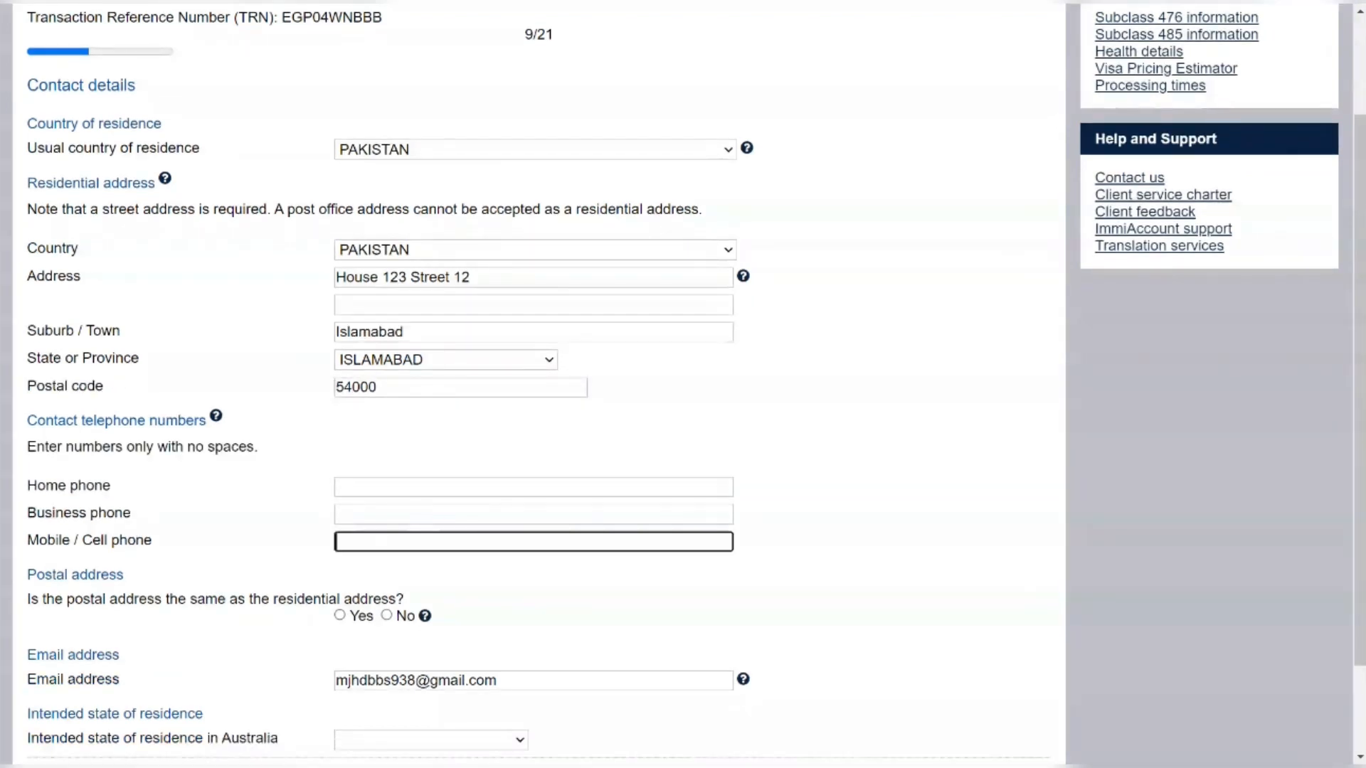
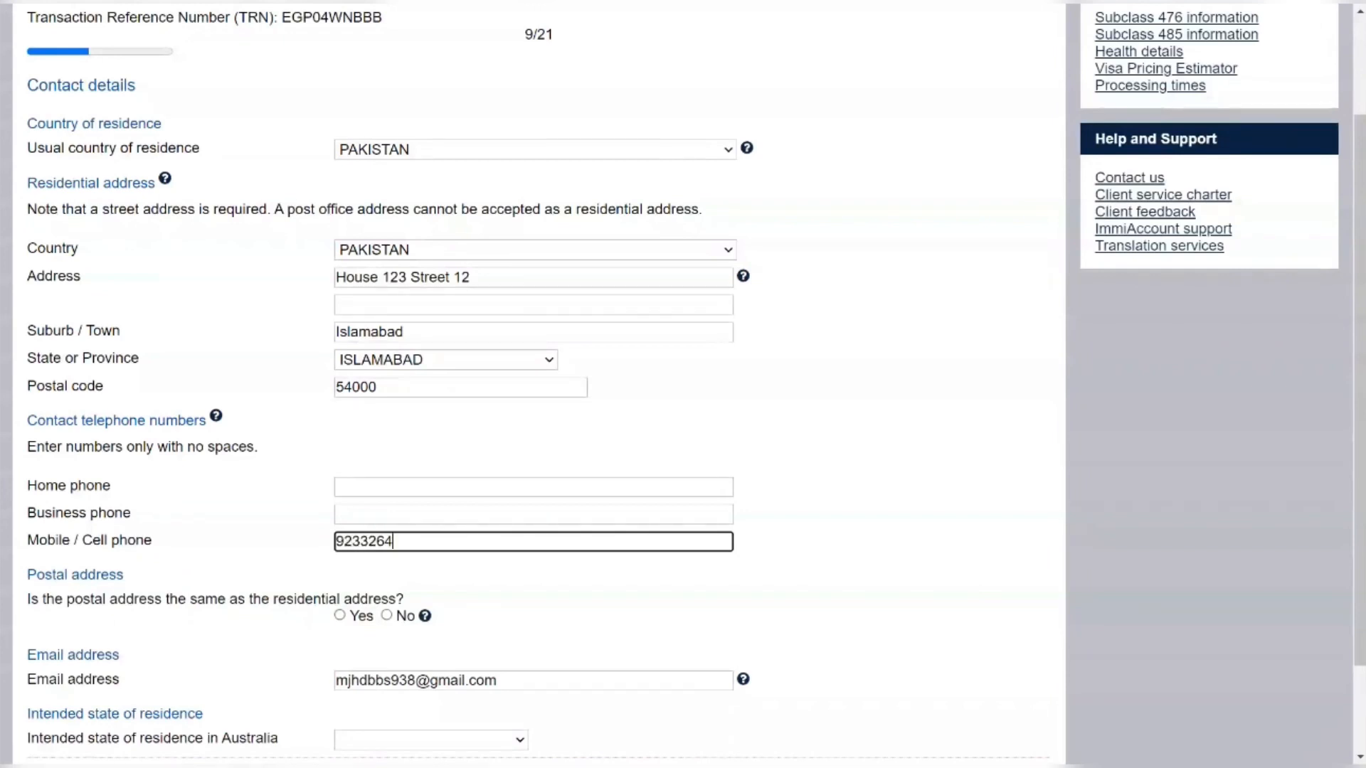
scroll(366, 580, "down", 2)
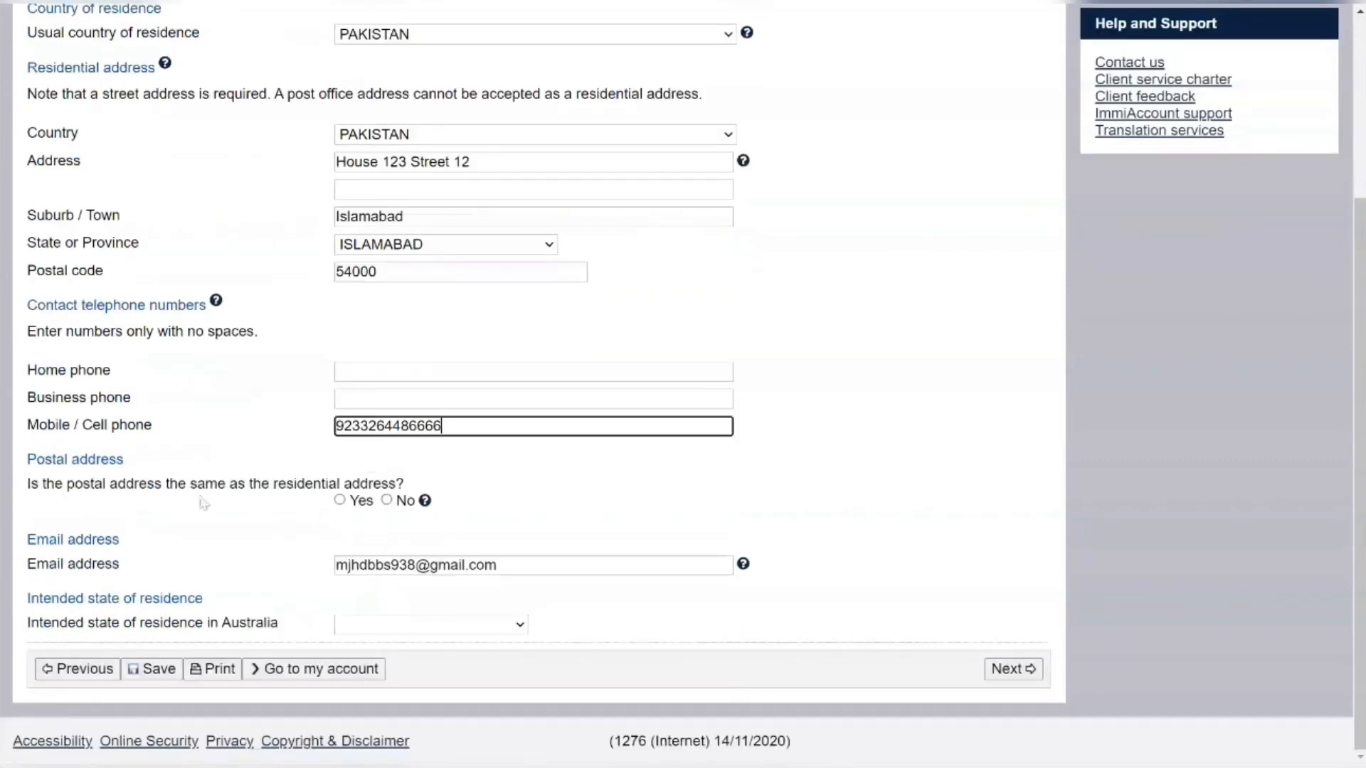
left_click(339, 500)
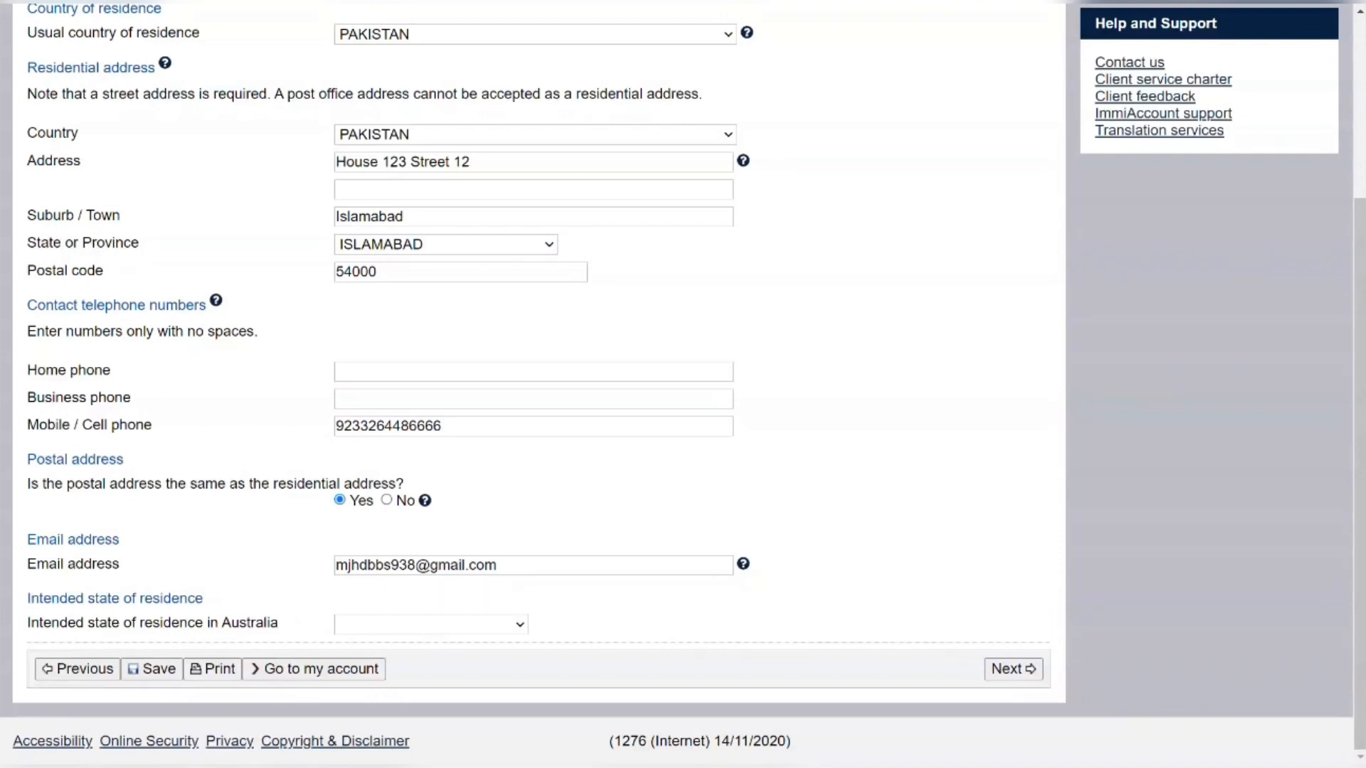
left_click(401, 564)
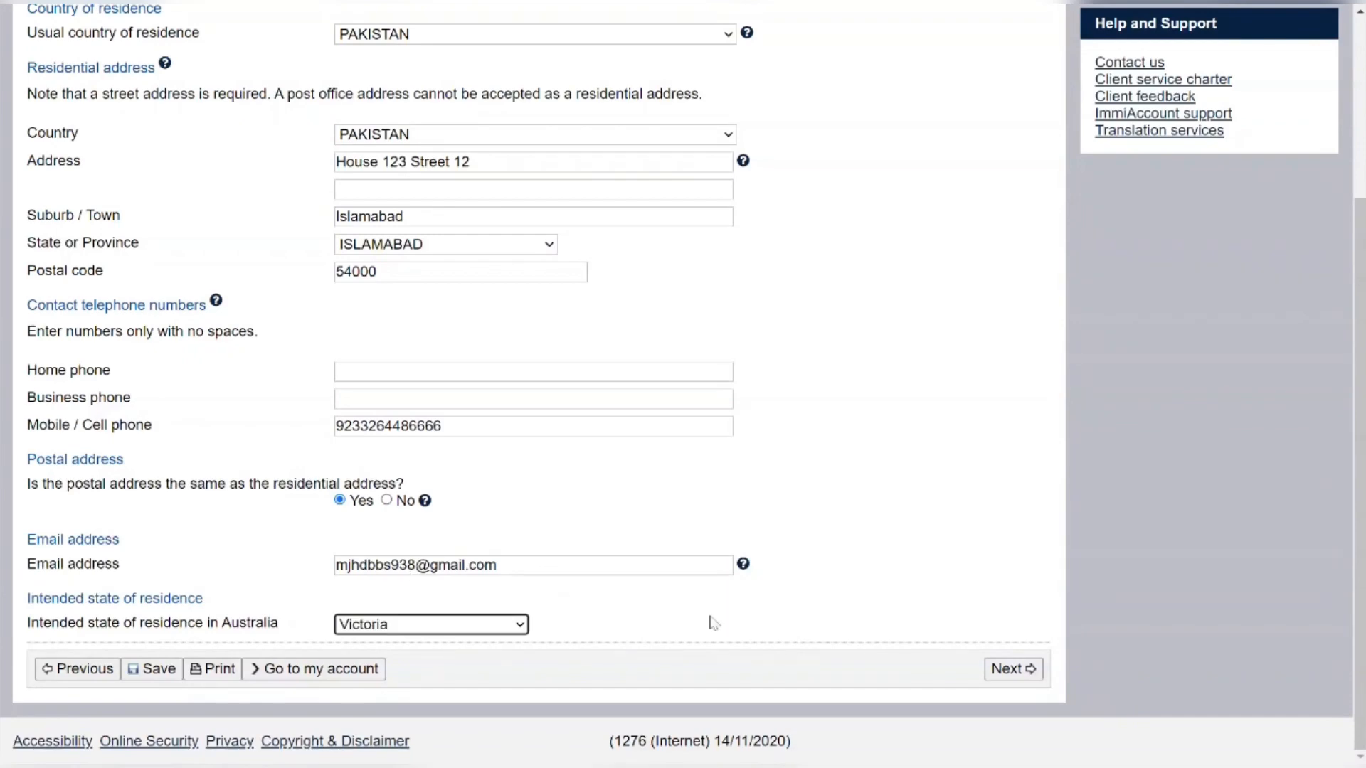
left_click(1009, 669)
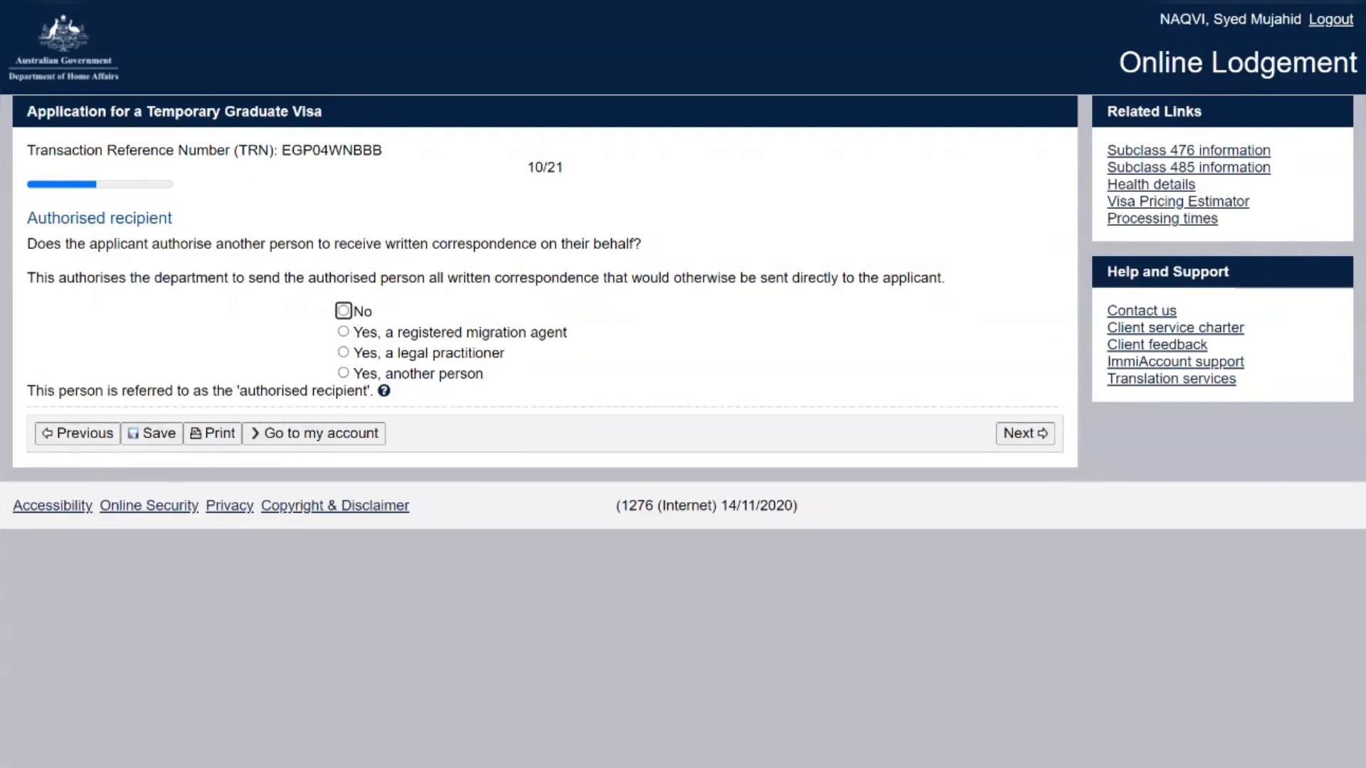
Answer No to nominating an authorised recipient and continue to address history
left_click(344, 312)
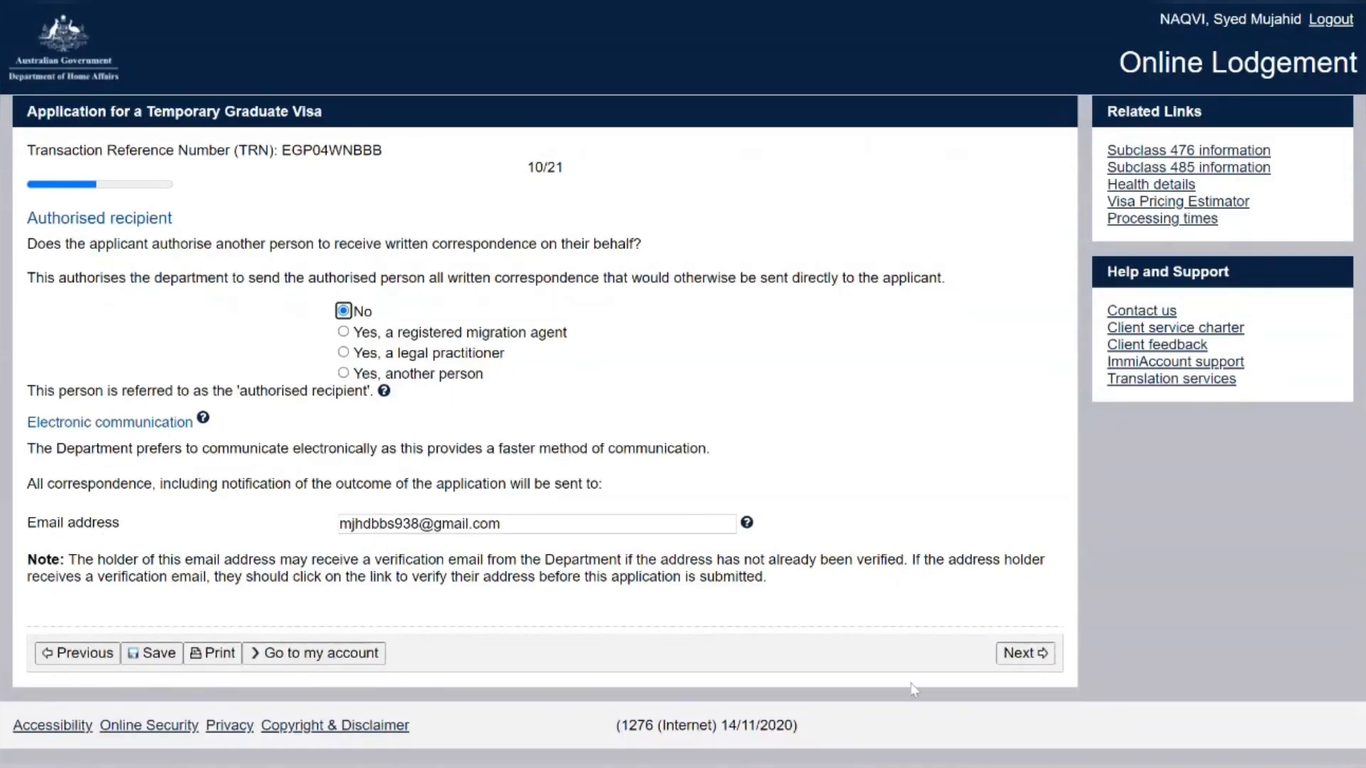
left_click(1026, 652)
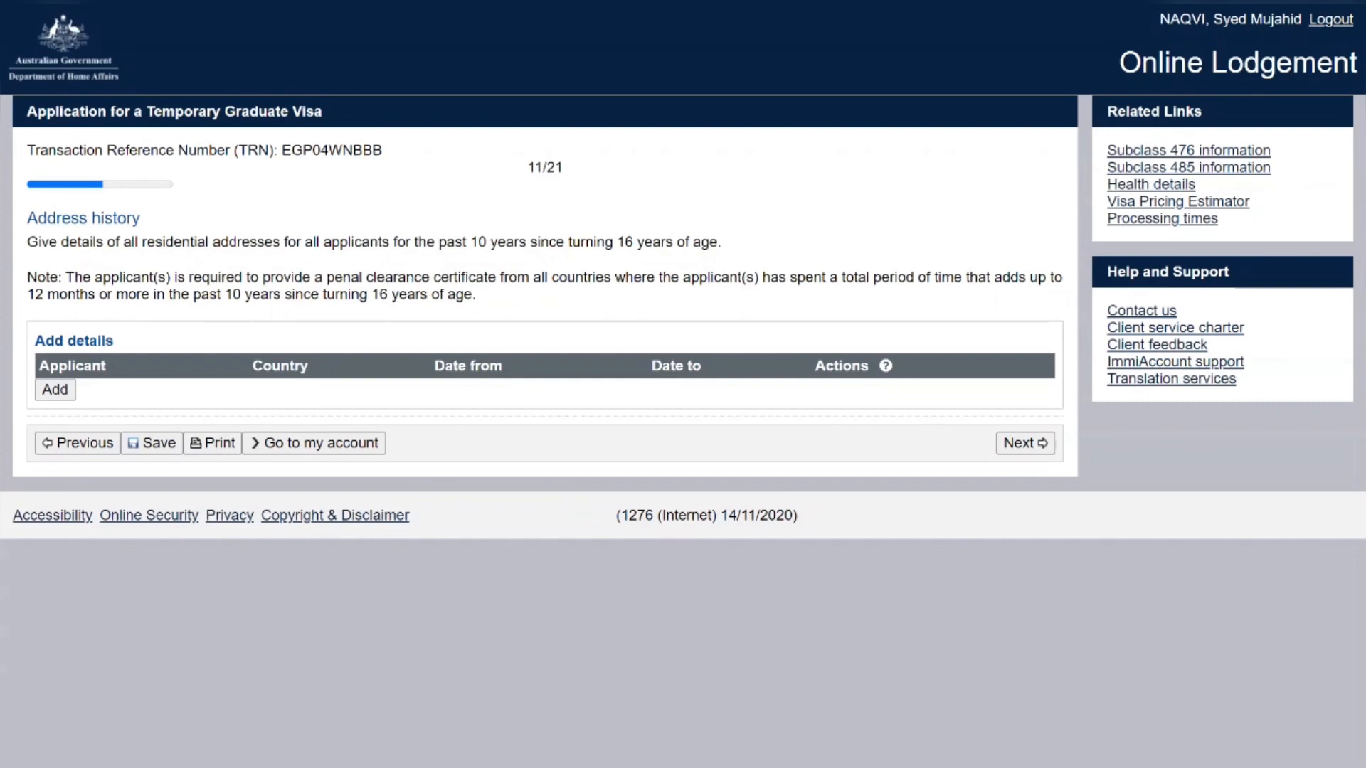
Add a current residential address starting 01 Jan 2012
left_click(55, 390)
left_click(345, 329)
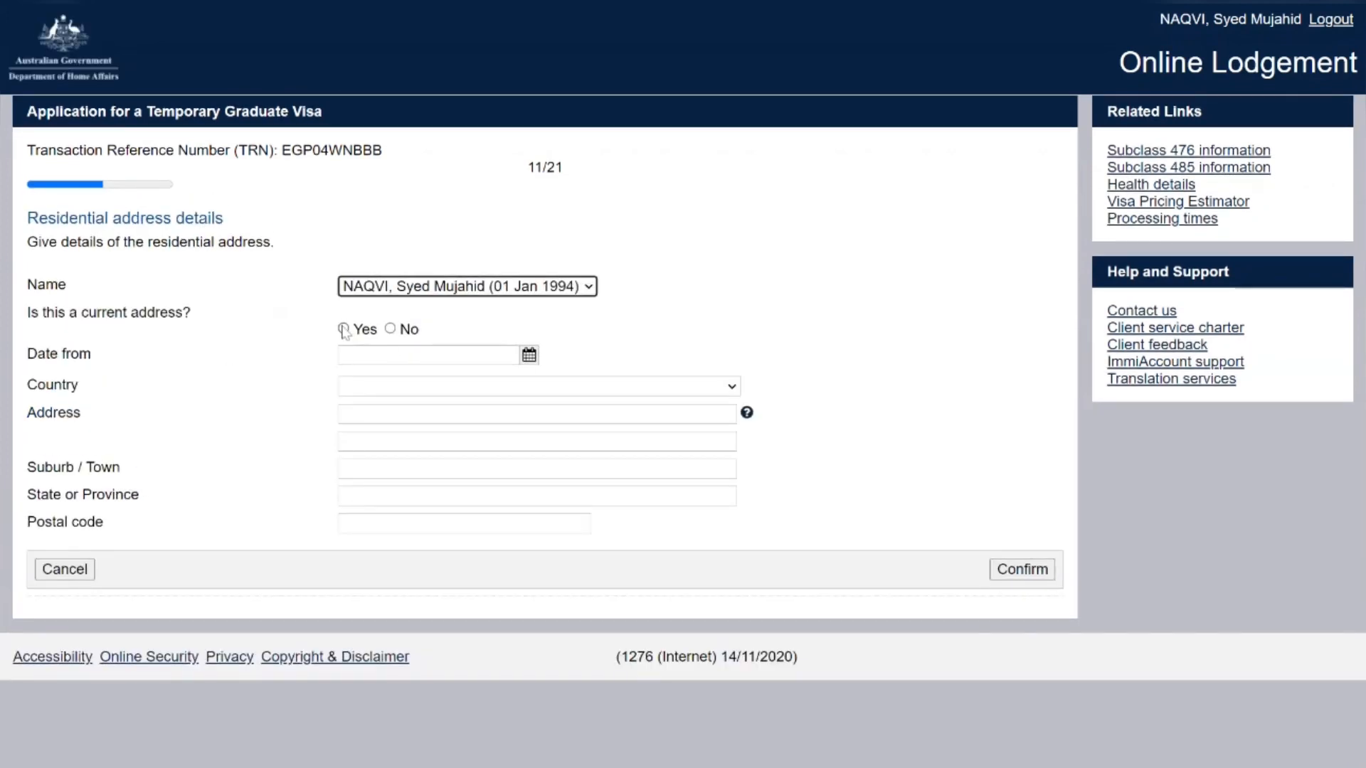
left_click(356, 355)
type("0")
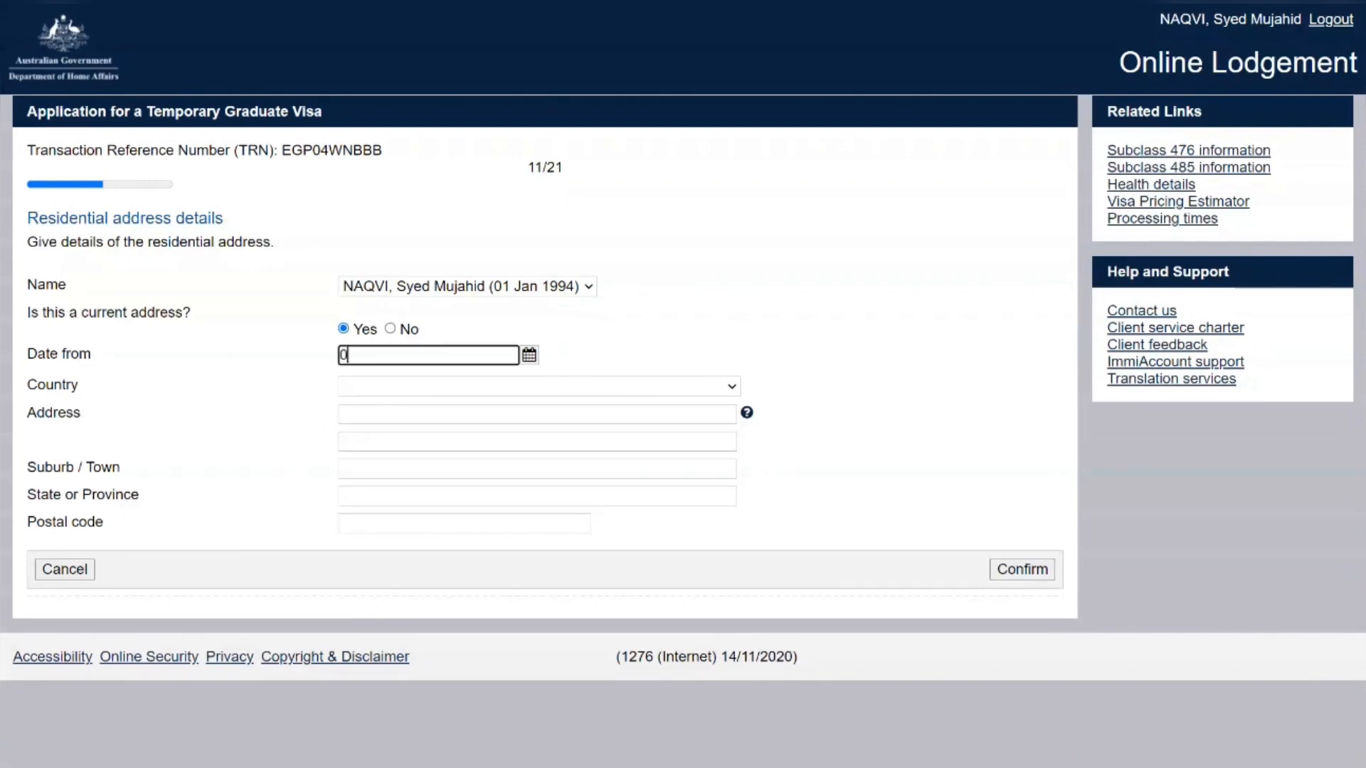
type("1/")
type("2012")
key("Down")
key("Return")
Enter the address as House 123, Islamabad, ISLAMABAD, 54000, PAKISTAN, and confirm it
key("Tab")
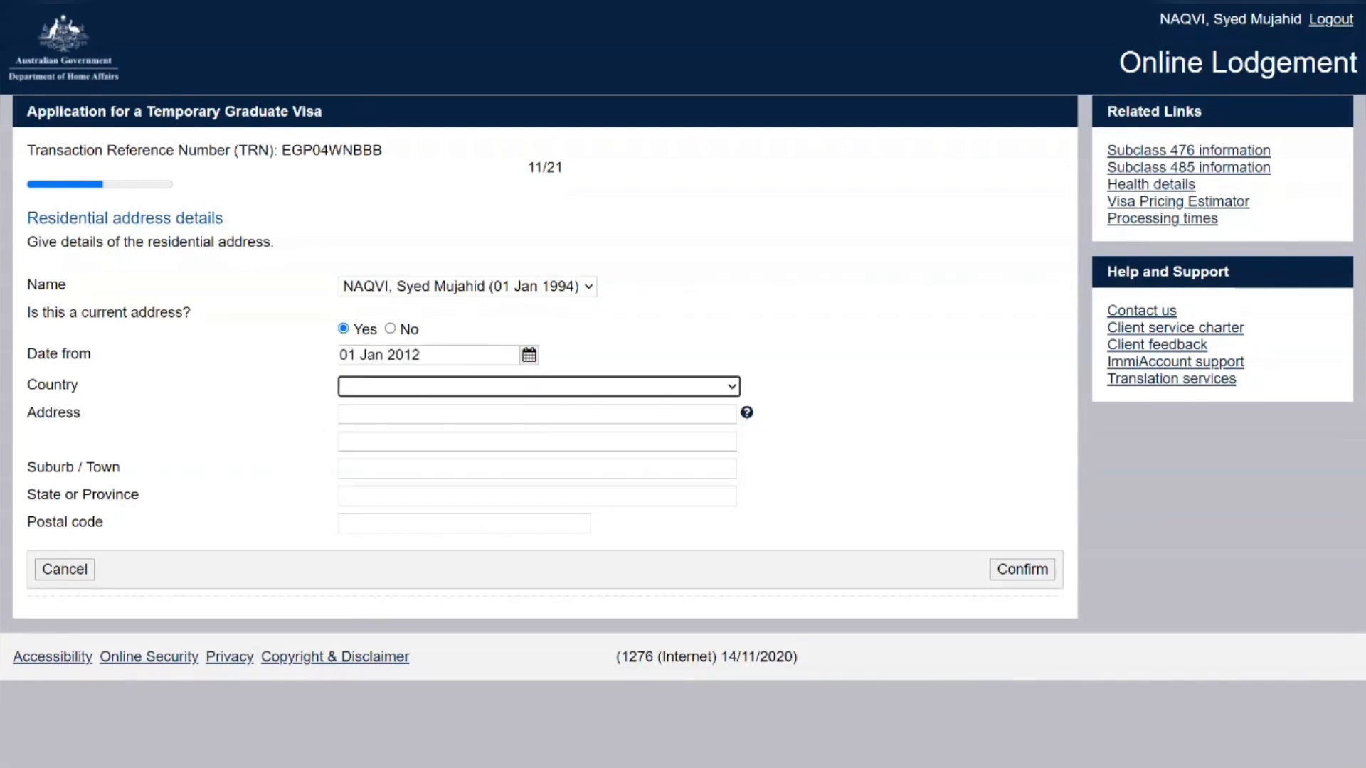
type("Pak")
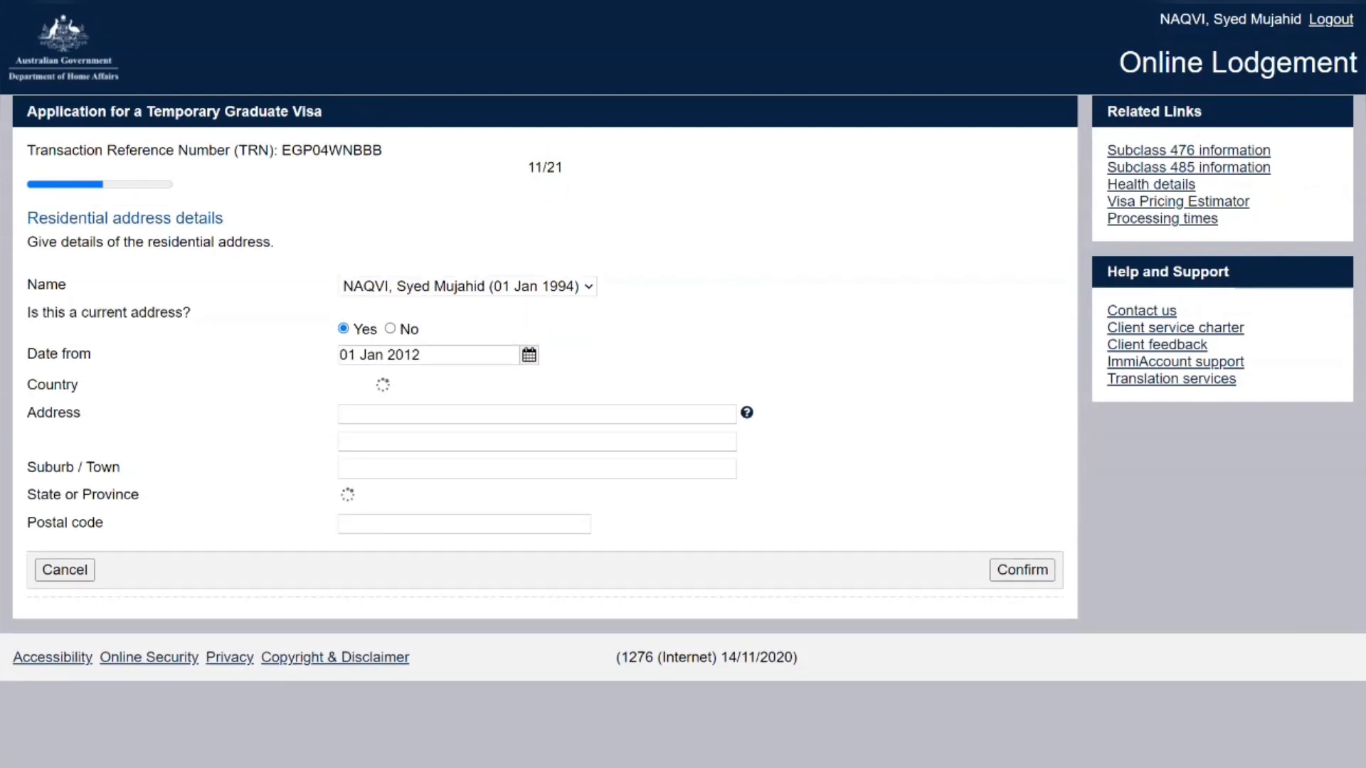
key("Tab")
type("H")
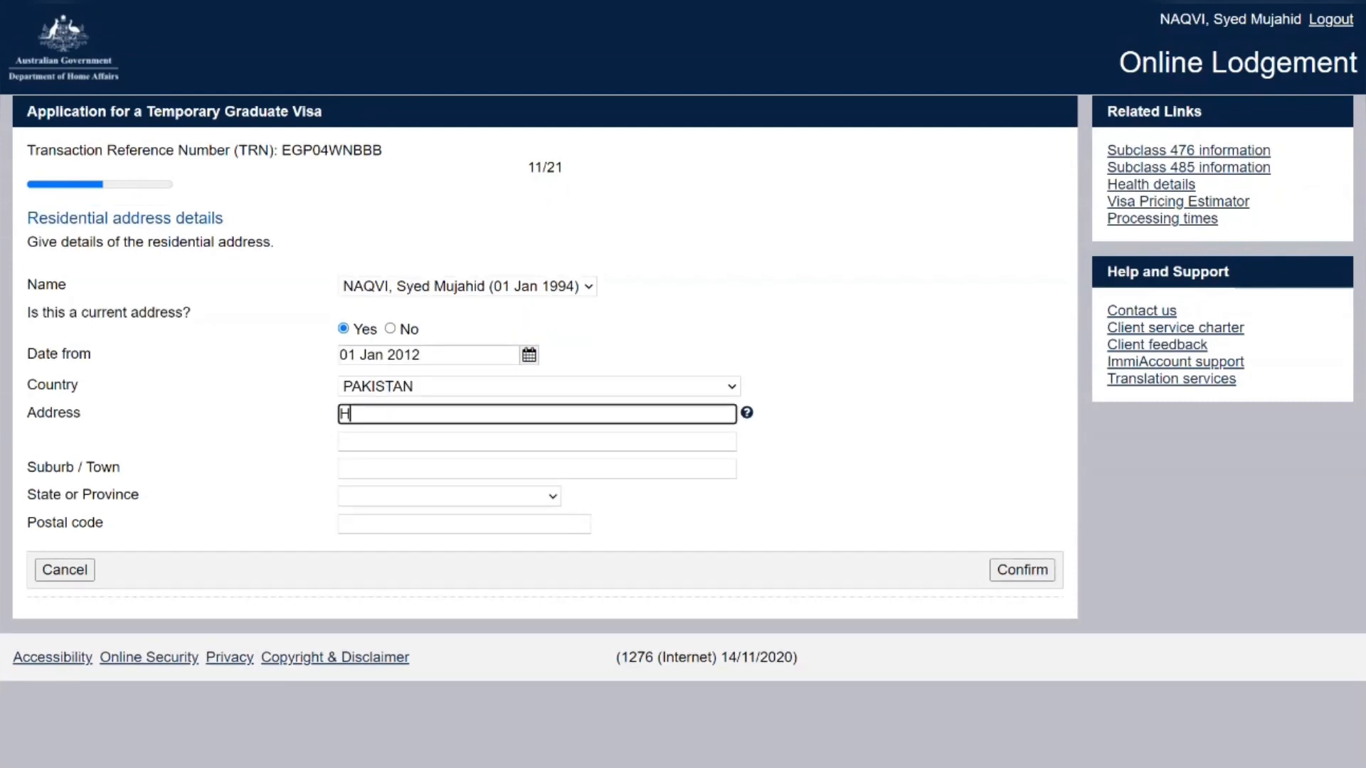
type("ouse 123")
key("Tab")
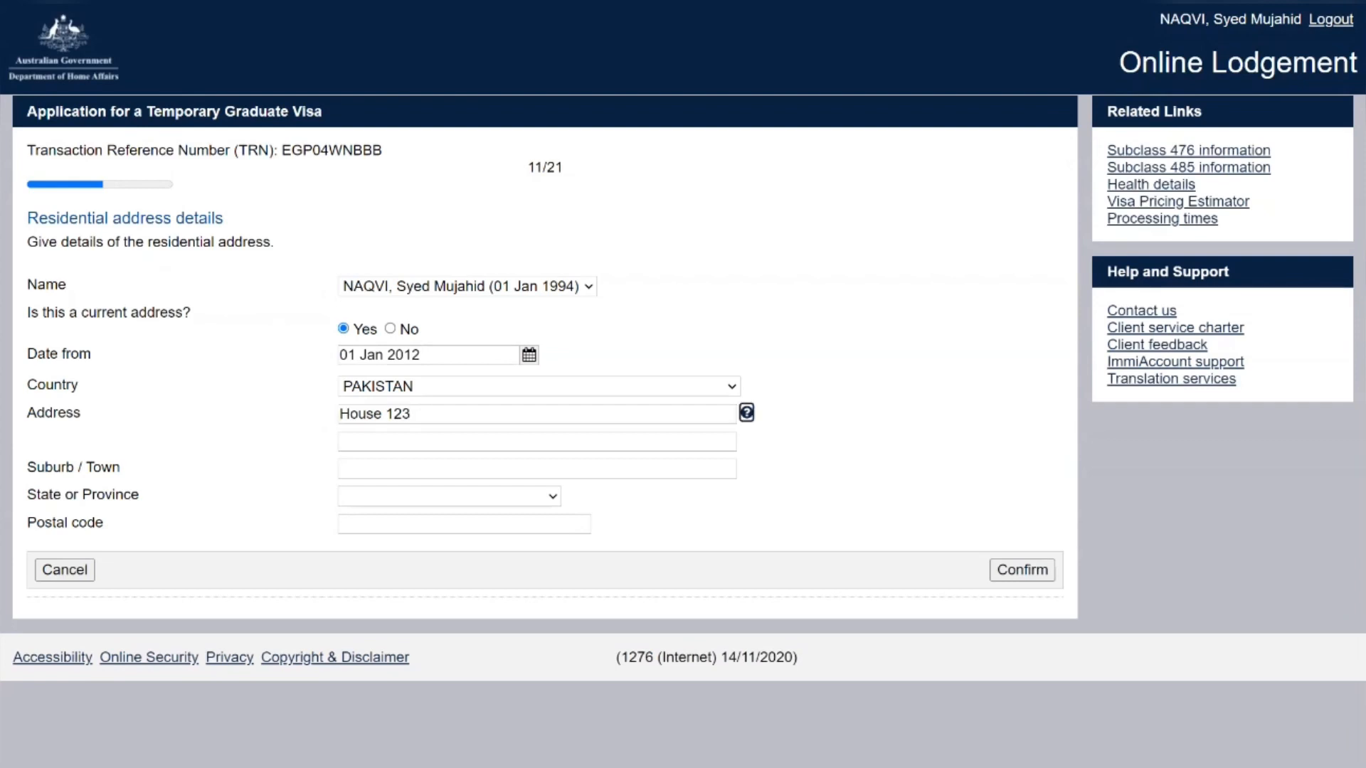
key("Tab")
key("Tab")
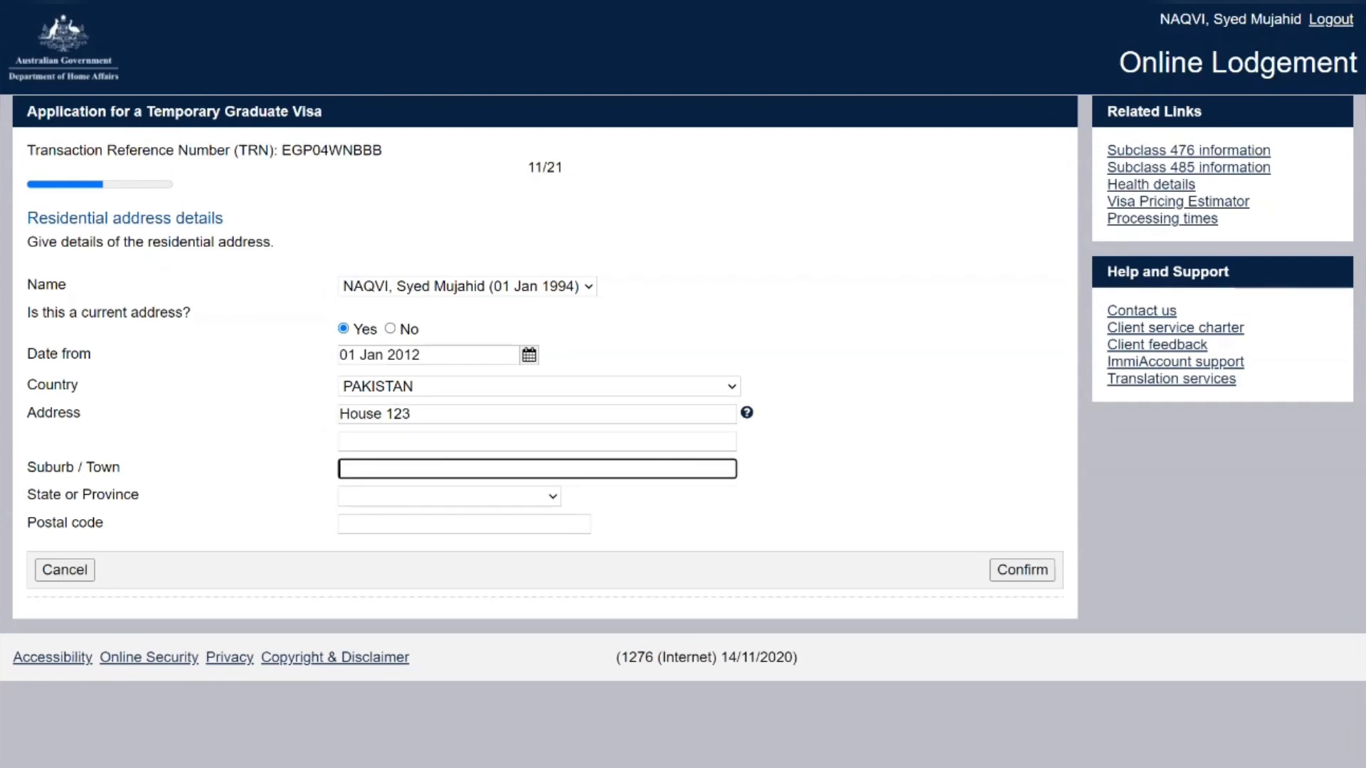
type("Islamabad")
key("Tab")
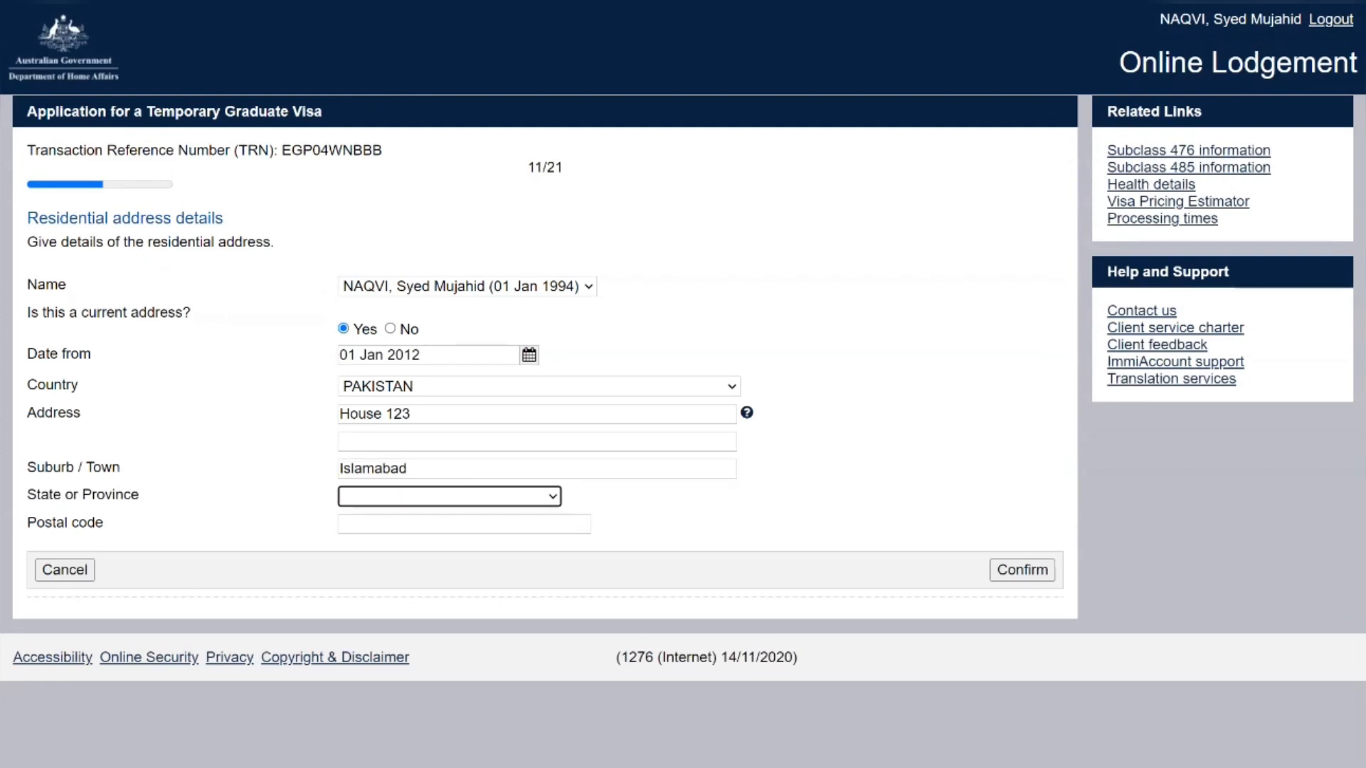
key("i")
key("Tab")
type("54000")
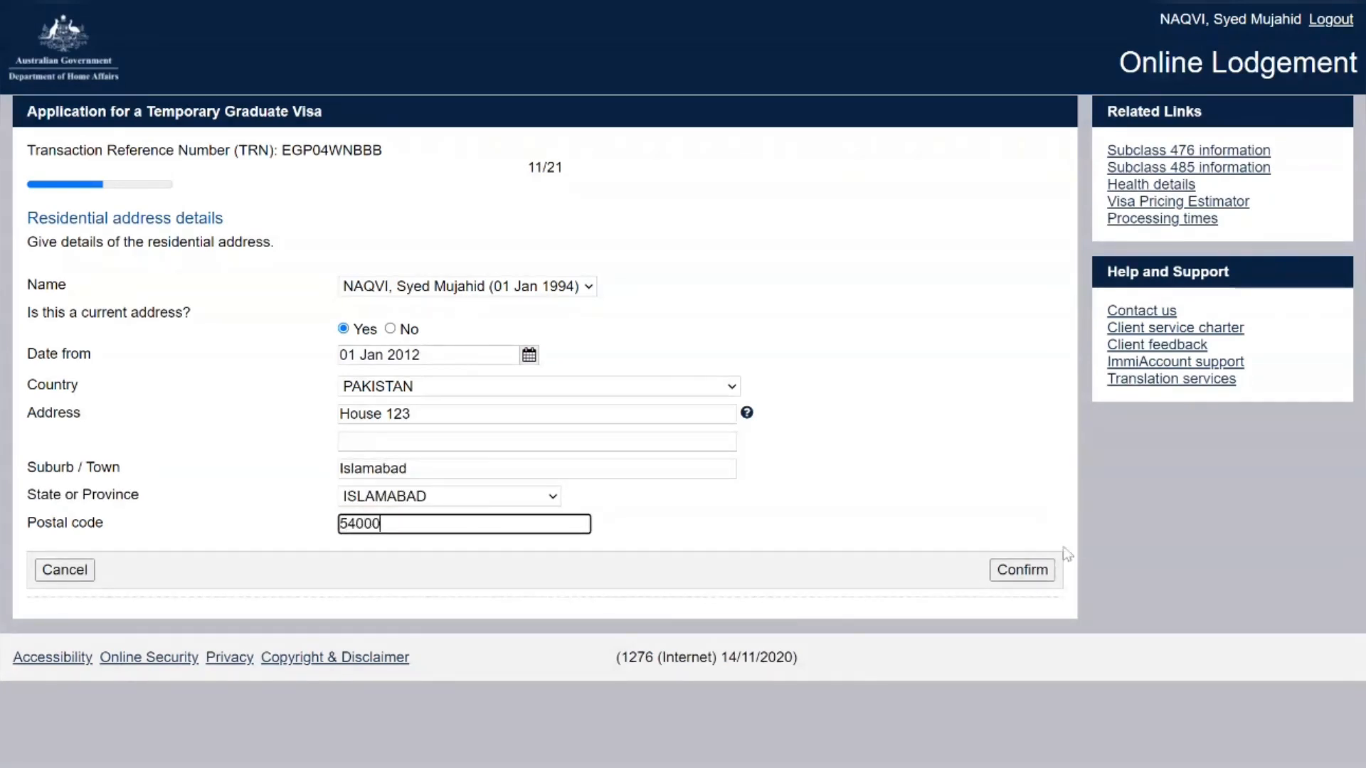
left_click(1038, 573)
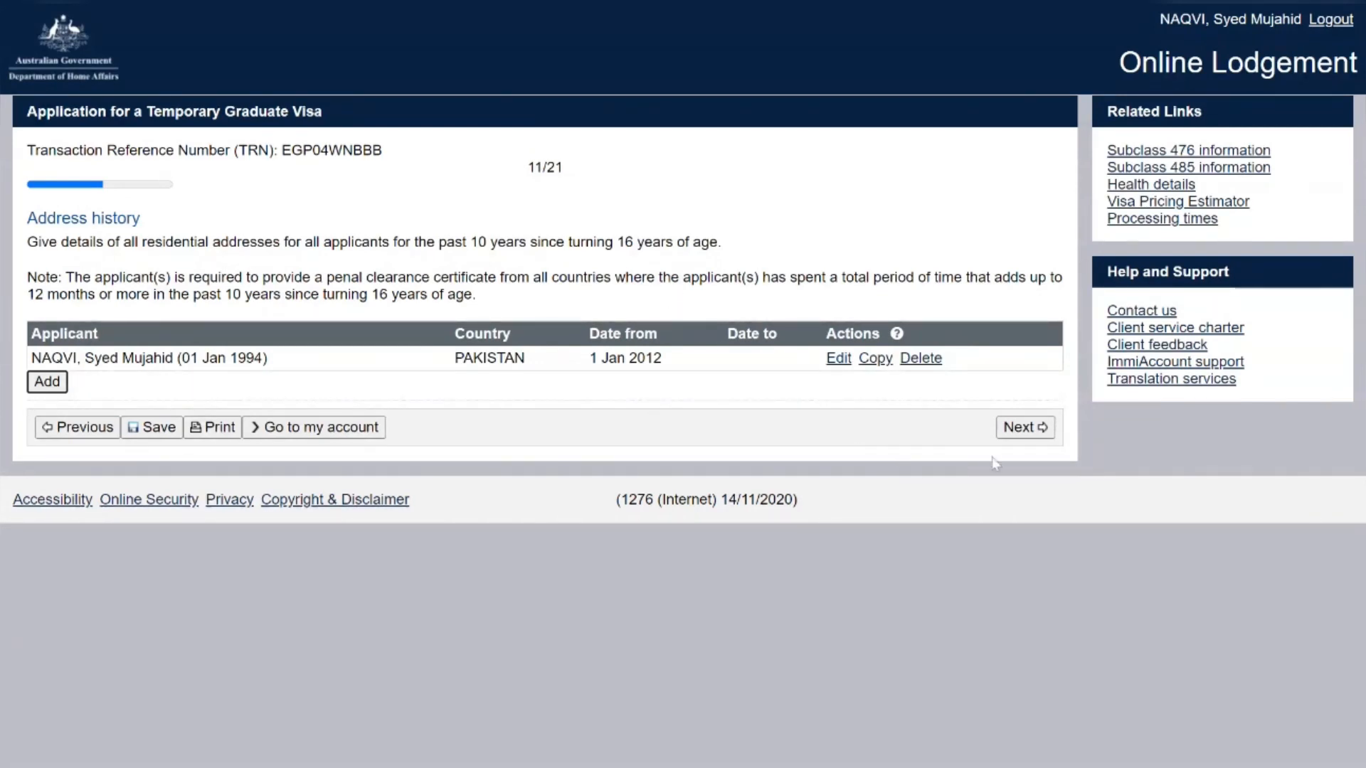
Leave address history, answer No to overseas travel in the last 10 years, and continue
left_click(1021, 435)
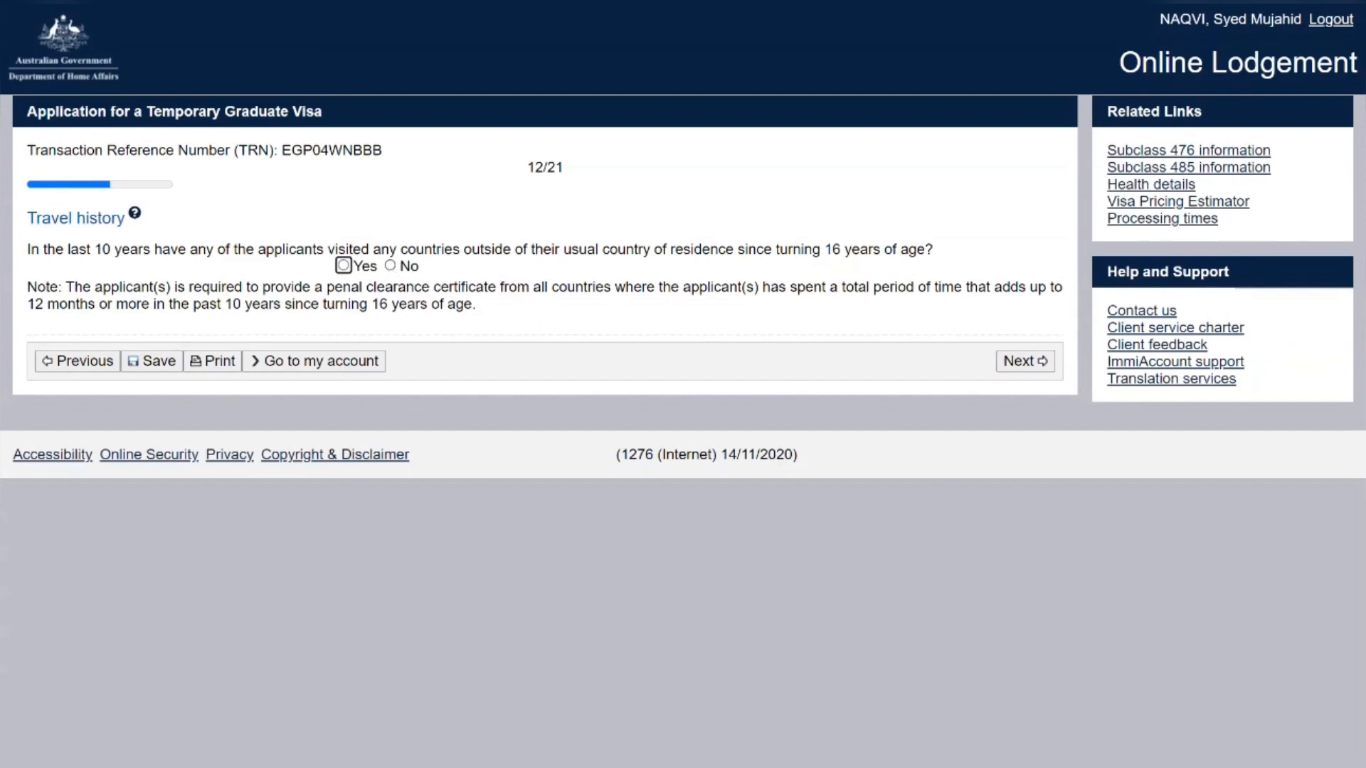
left_click(389, 265)
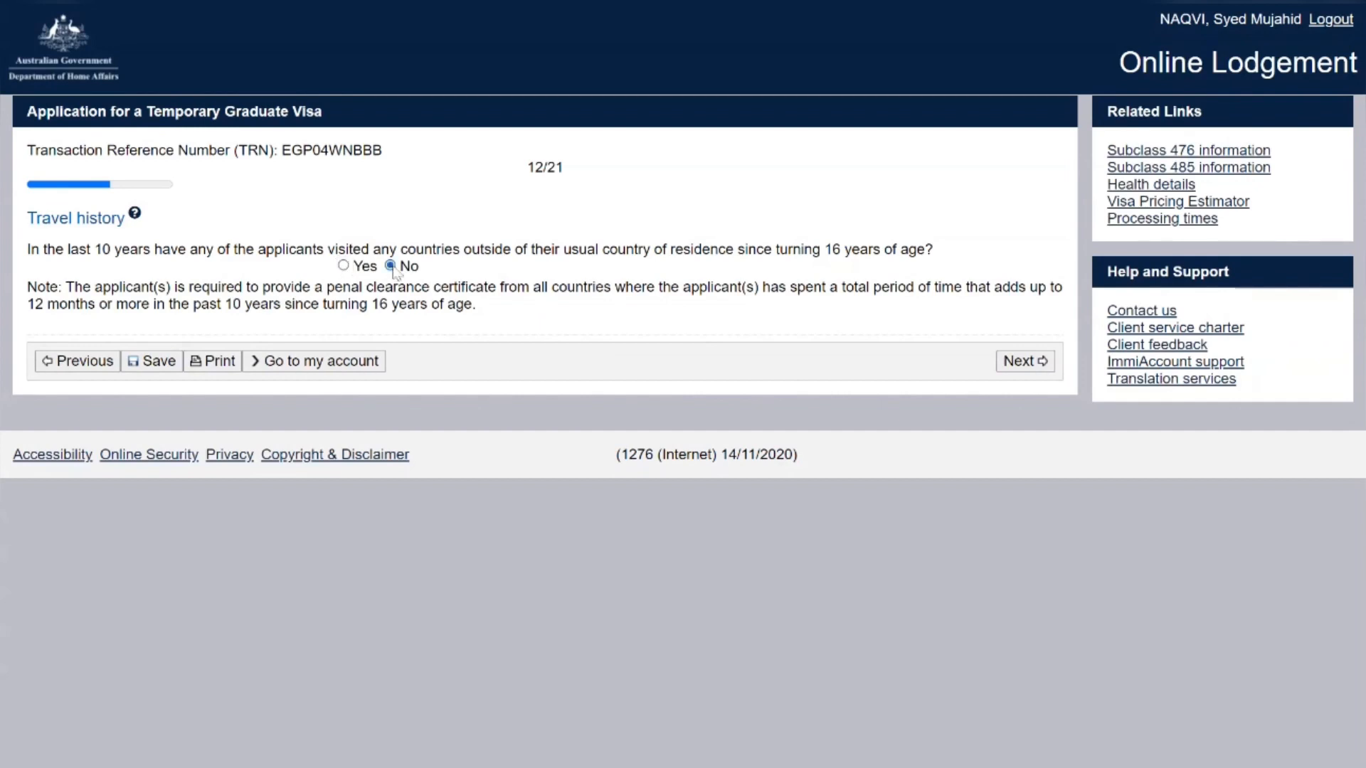
left_click(1013, 361)
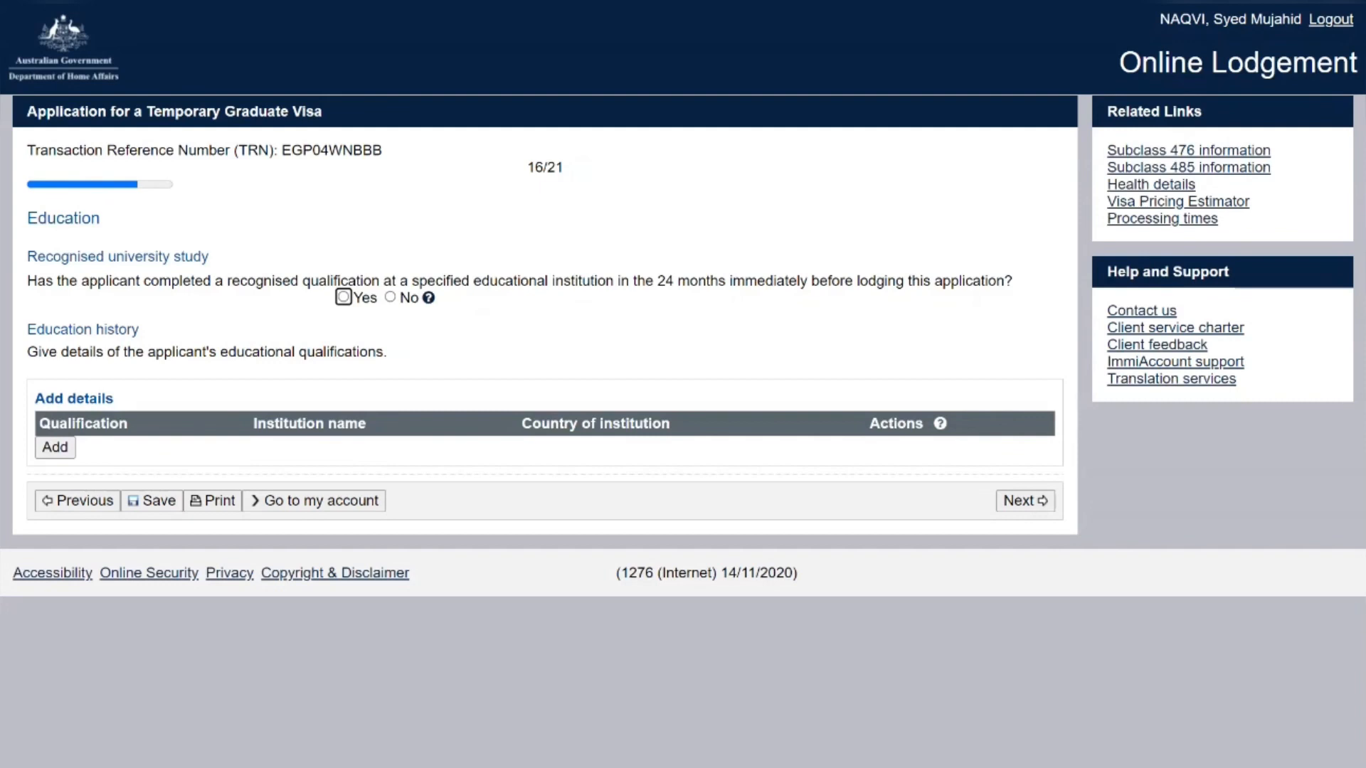
Confirm recent recognised study and add a Bachelor Degree in Civil Engineering
left_click(343, 297)
left_click(55, 448)
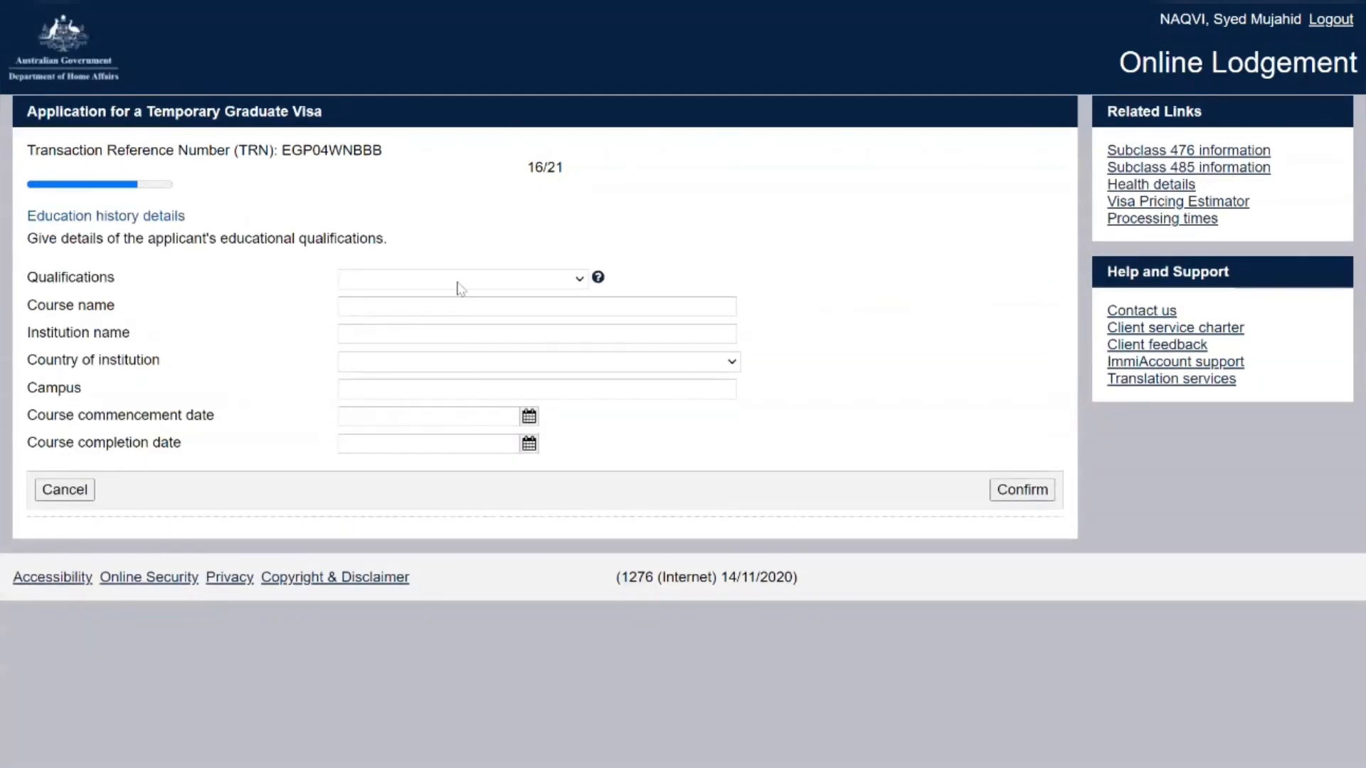
key("b")
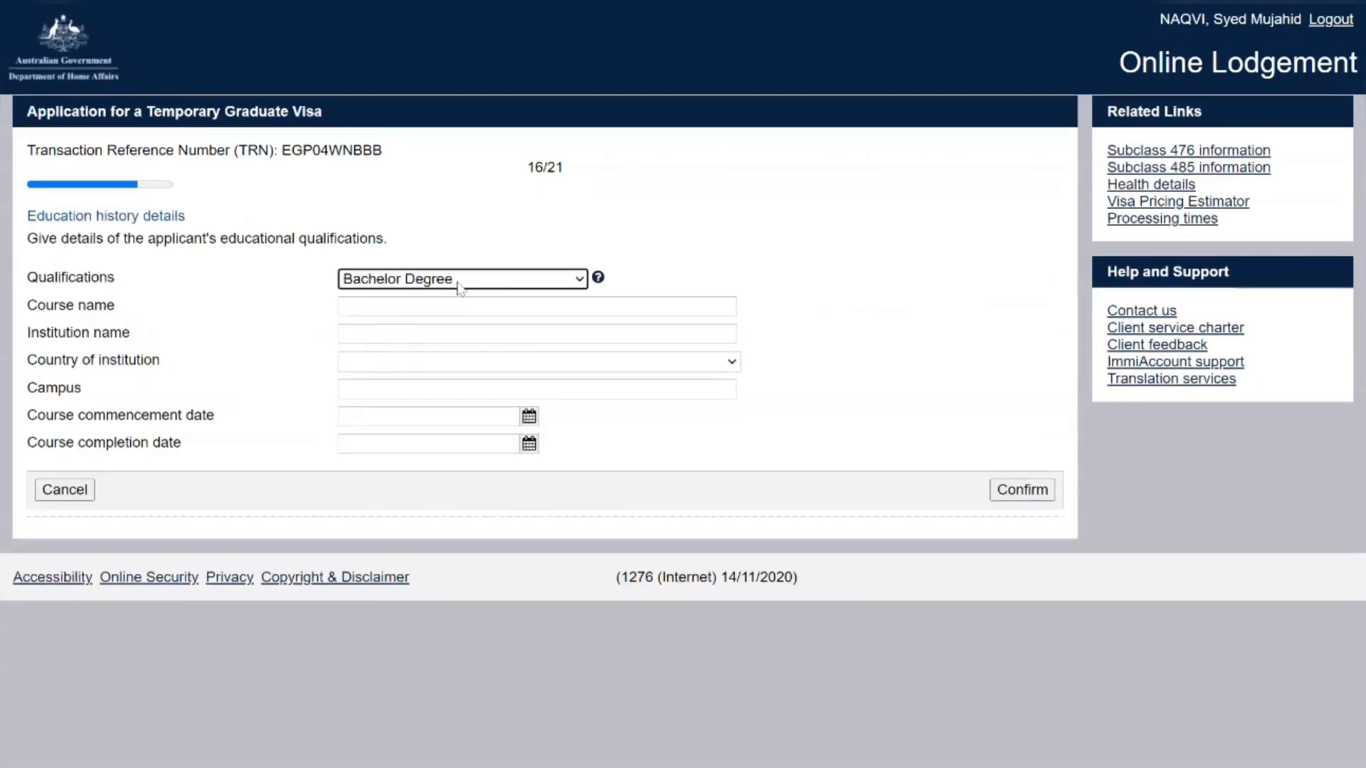
key("Tab")
key("Tab")
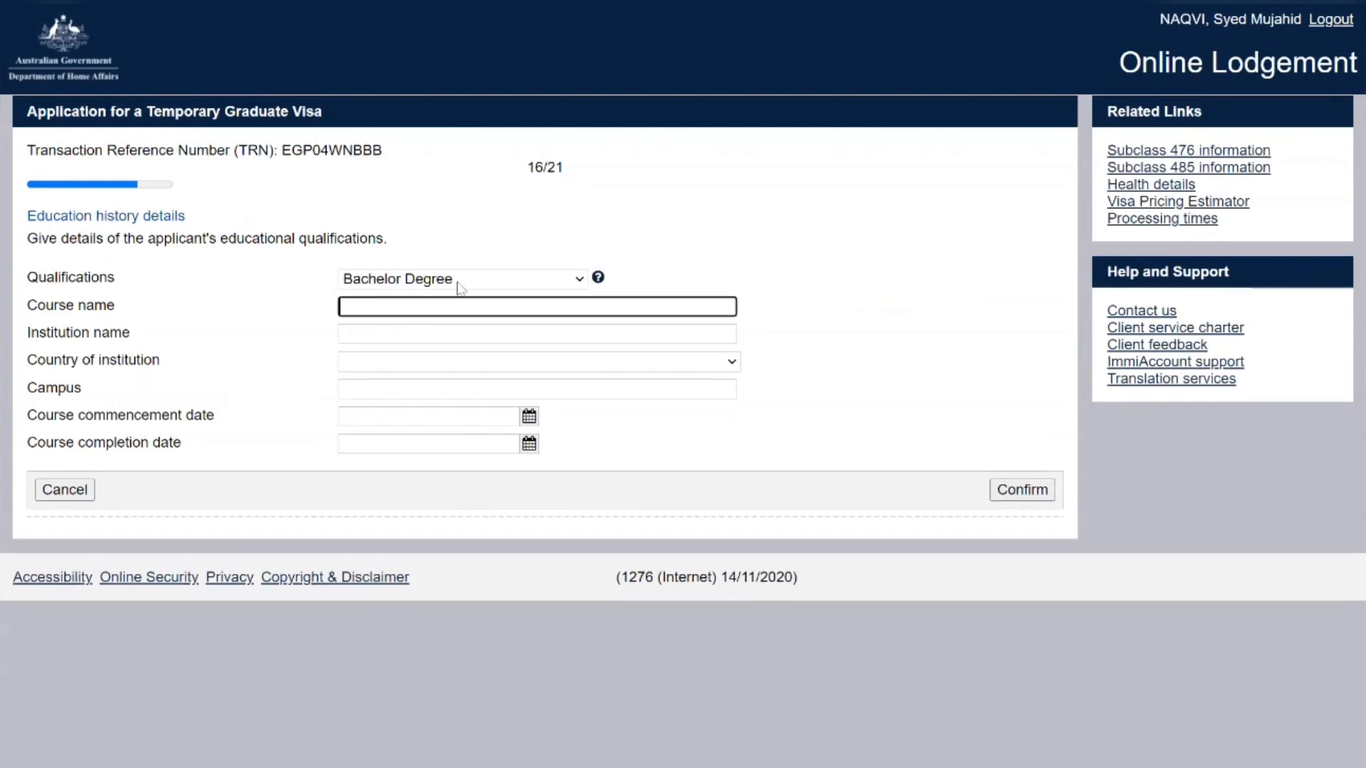
type("Civil Engineering")
key("Tab")
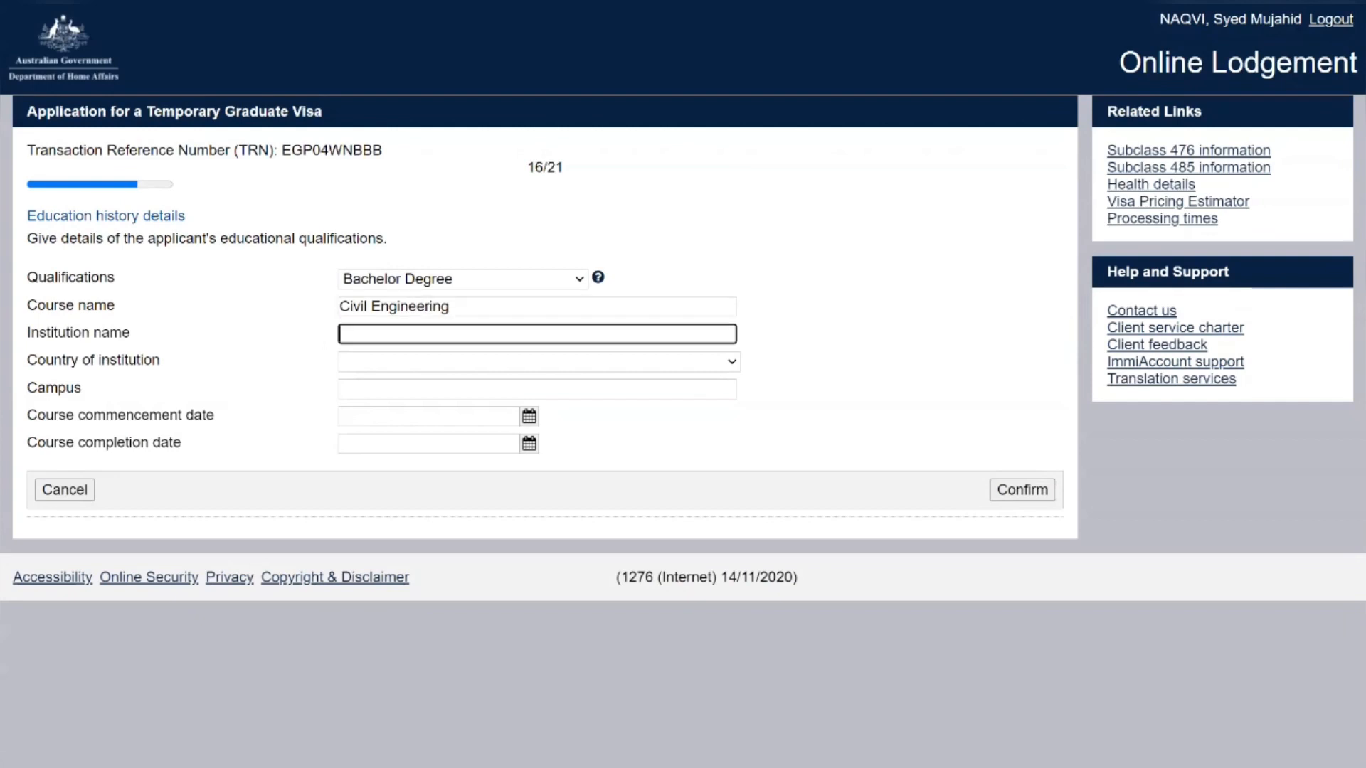
Set the institution to National University of Sciences and Technology, PAKISTAN, Islamabad campus
type("National Universi")
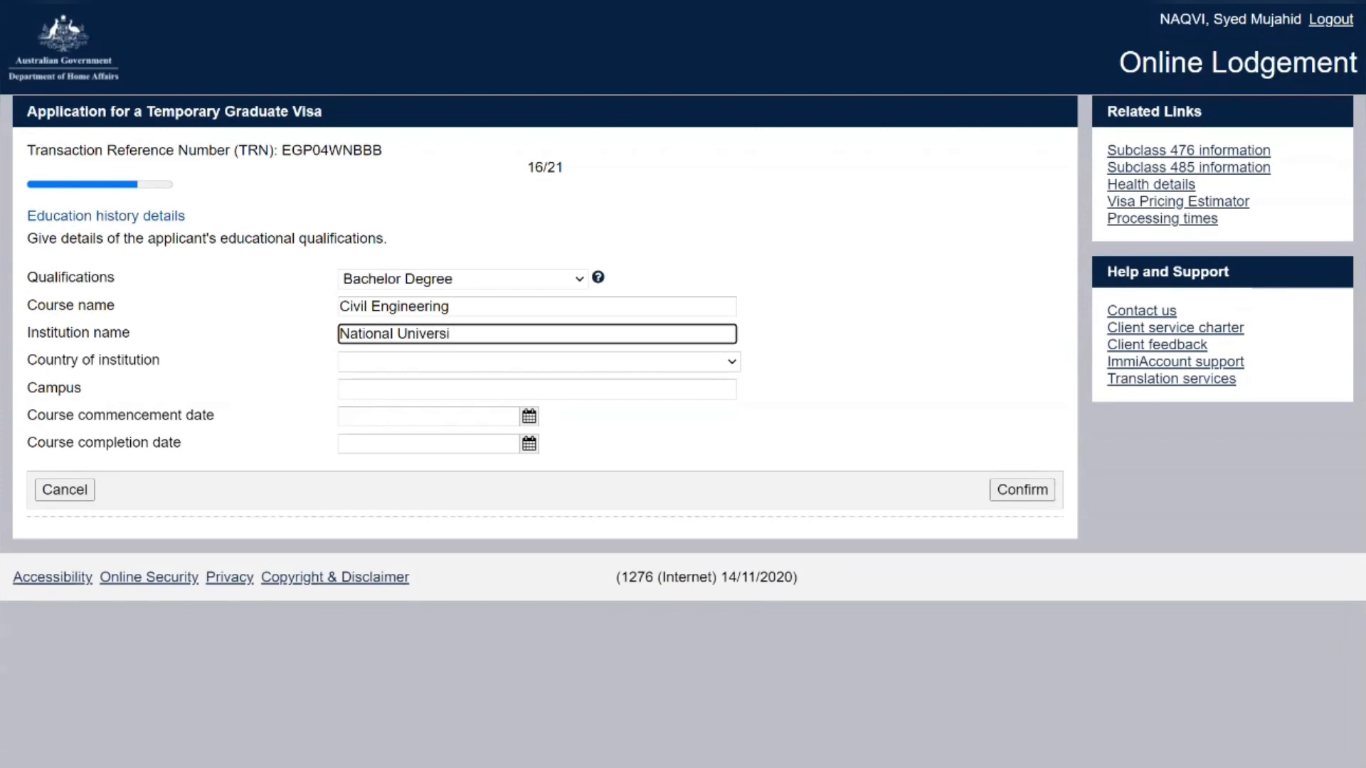
type("ty of S")
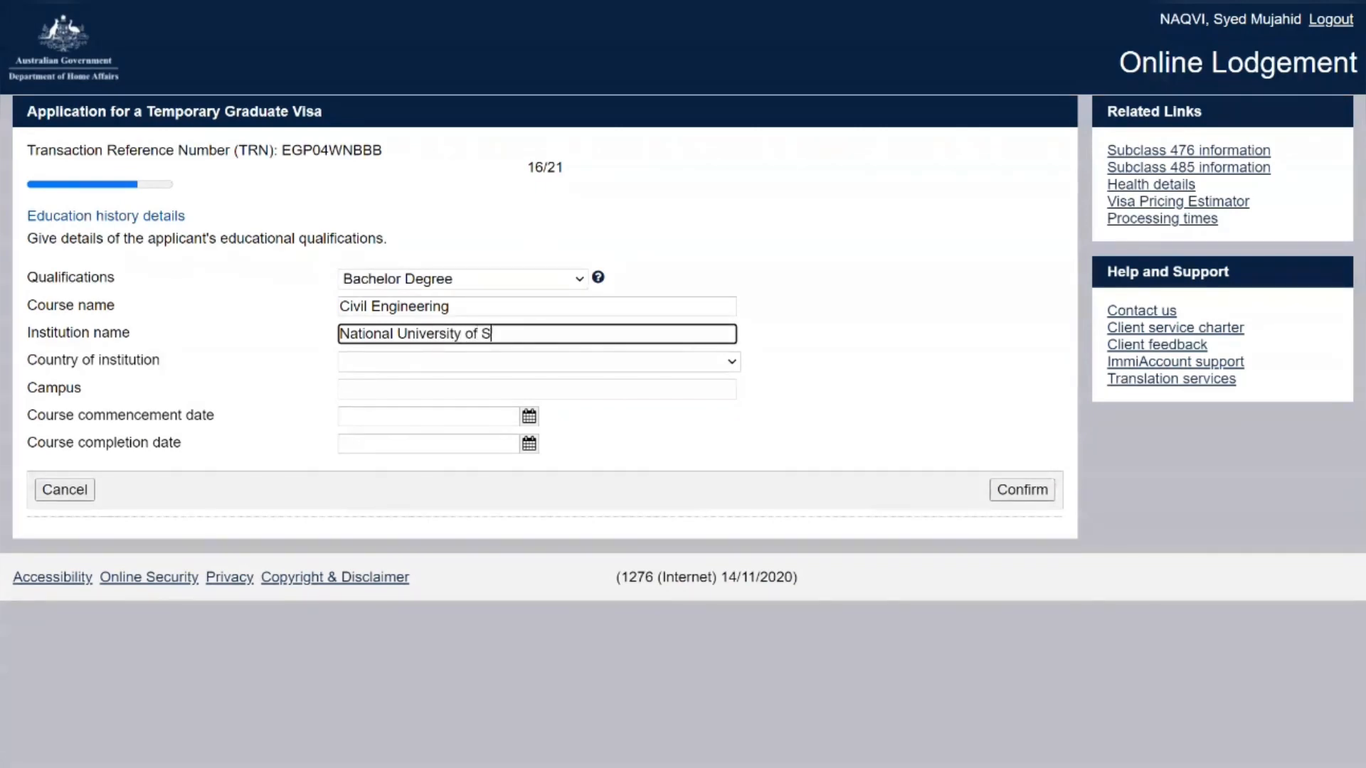
type("ciences a")
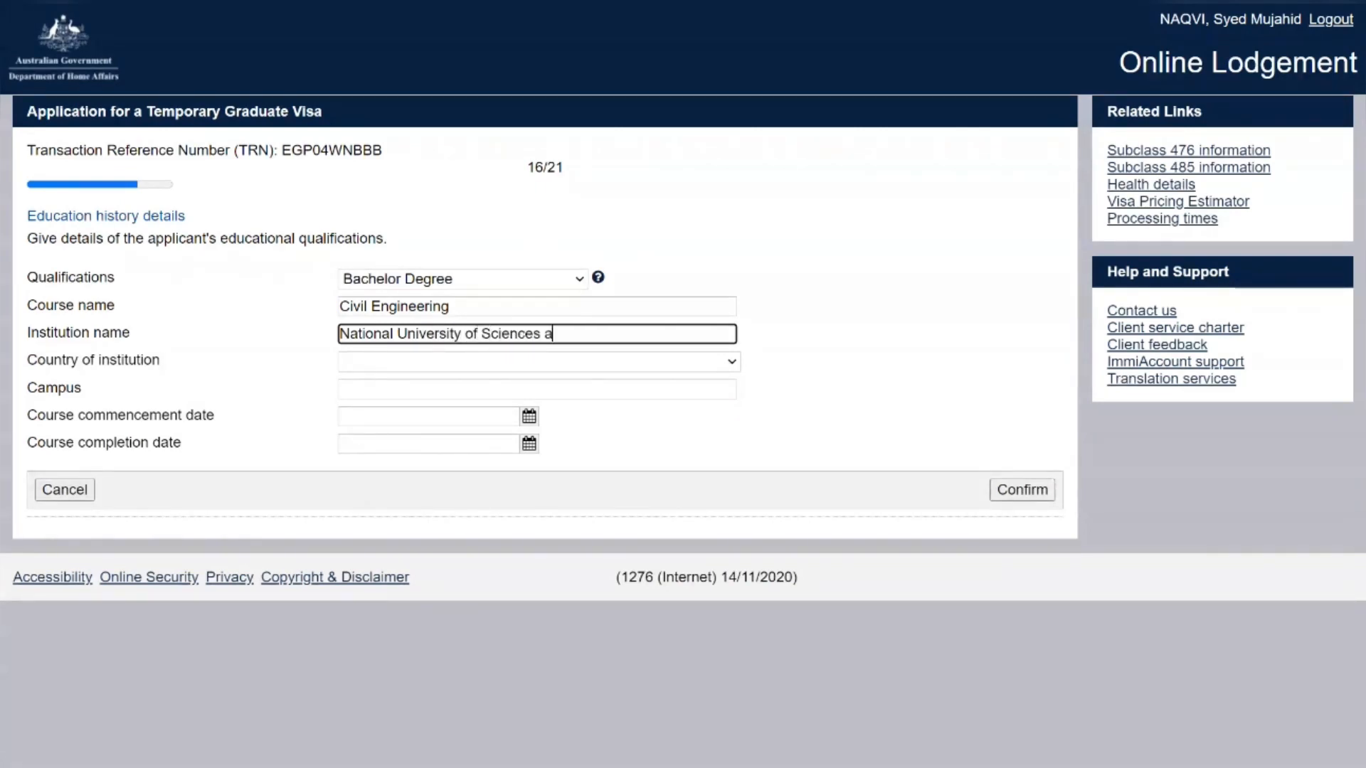
type("nd Technology")
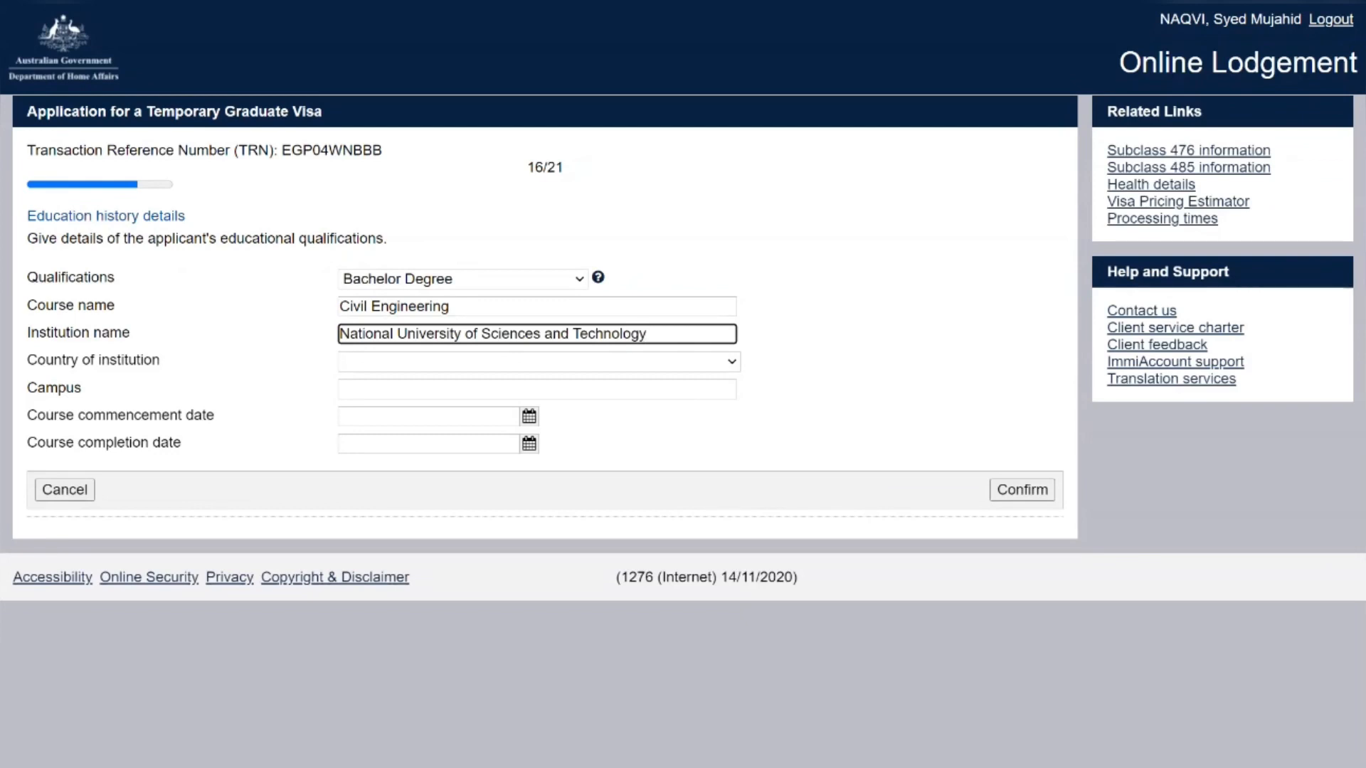
key("Tab")
key("p")
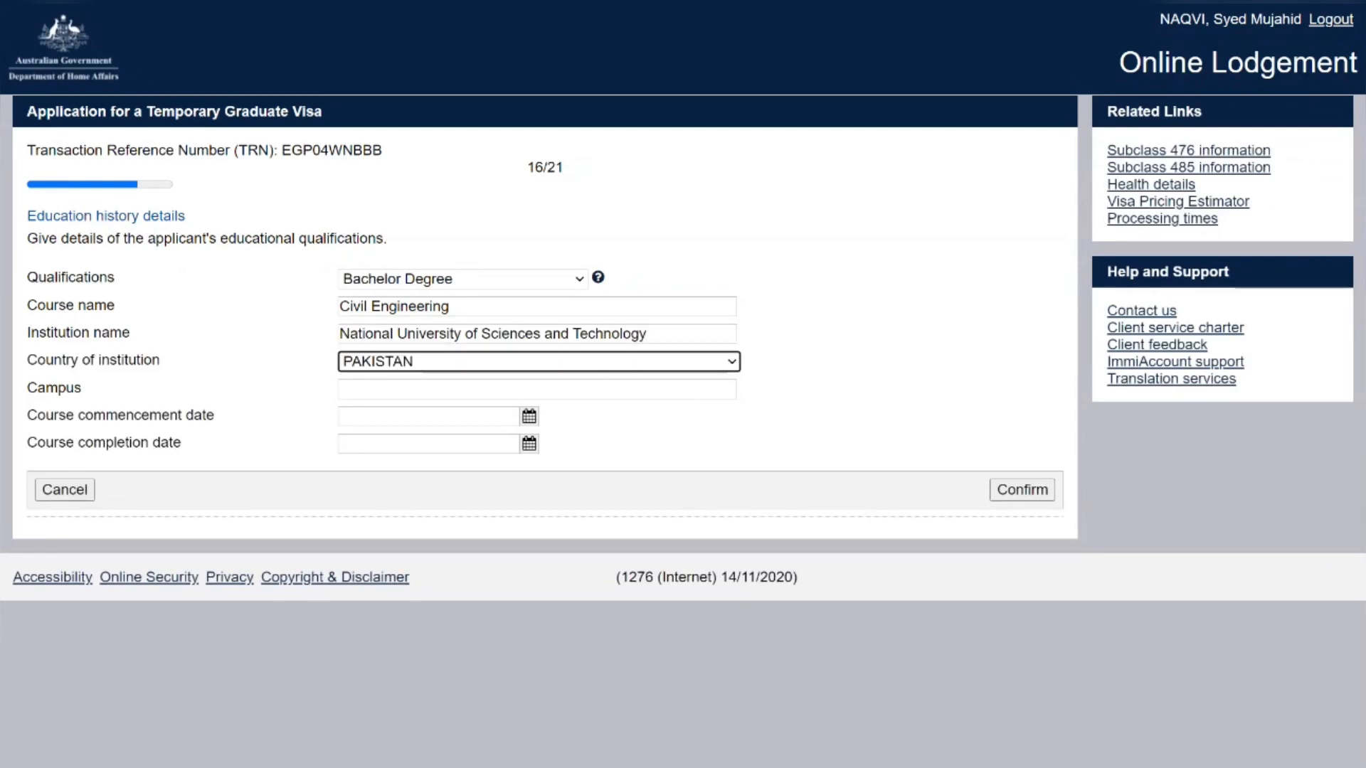
key("Tab")
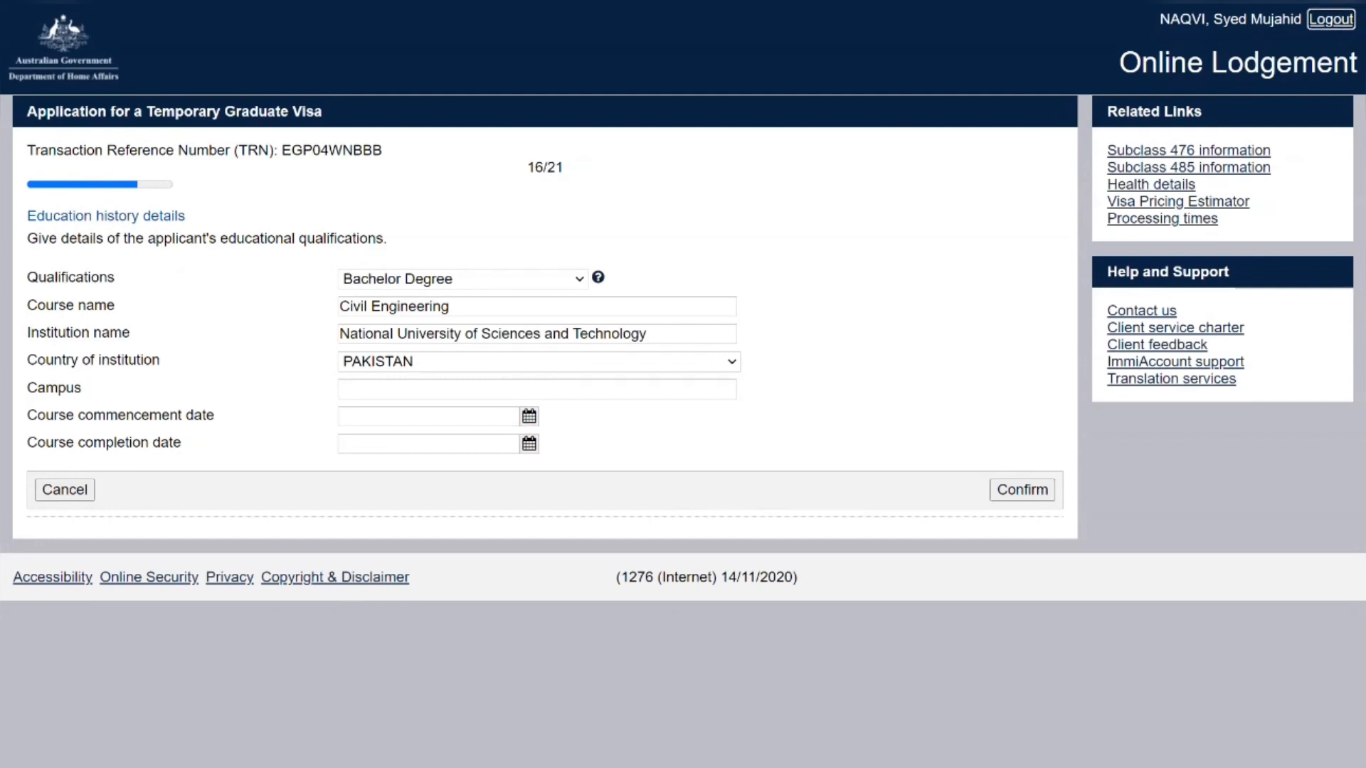
key("Tab")
type("Islamabad")
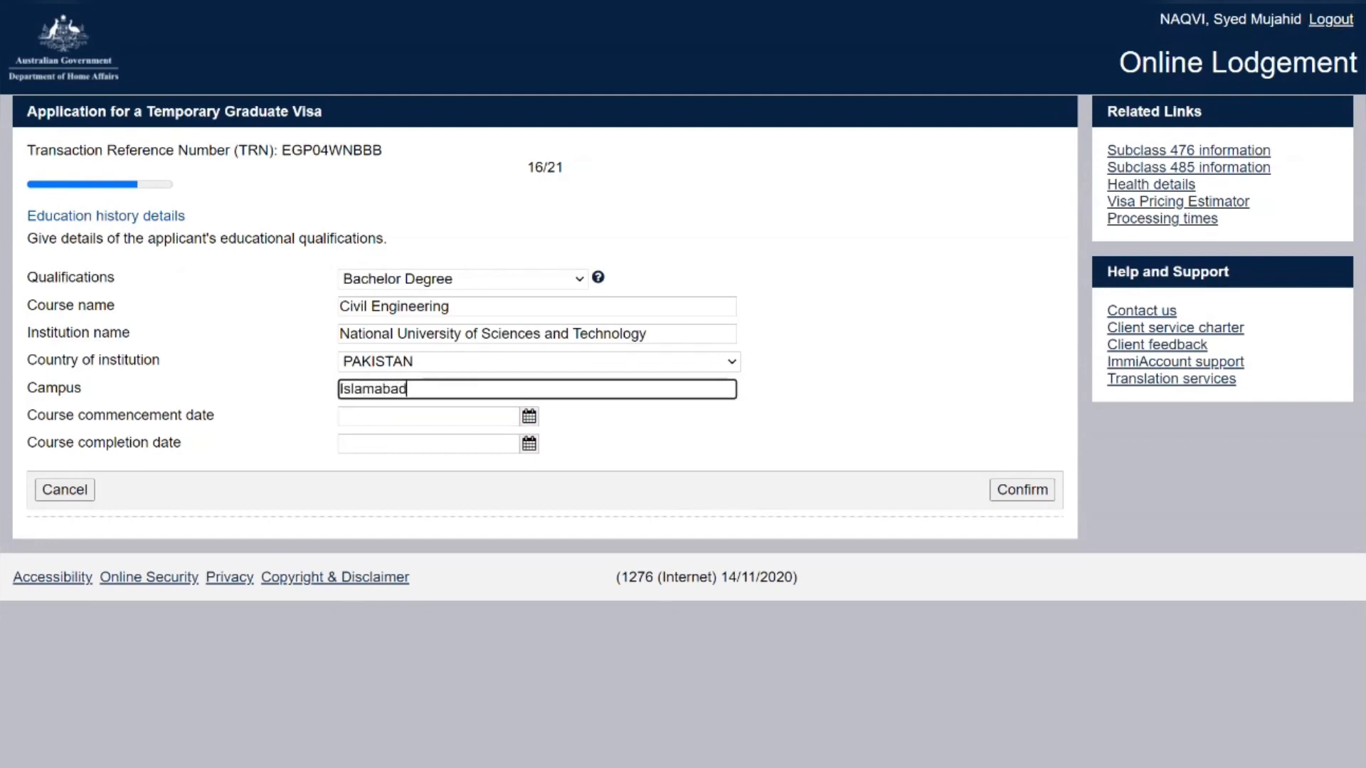
Set the course dates to 01 Sep 2018 through 01 Jun 2022
key("Tab")
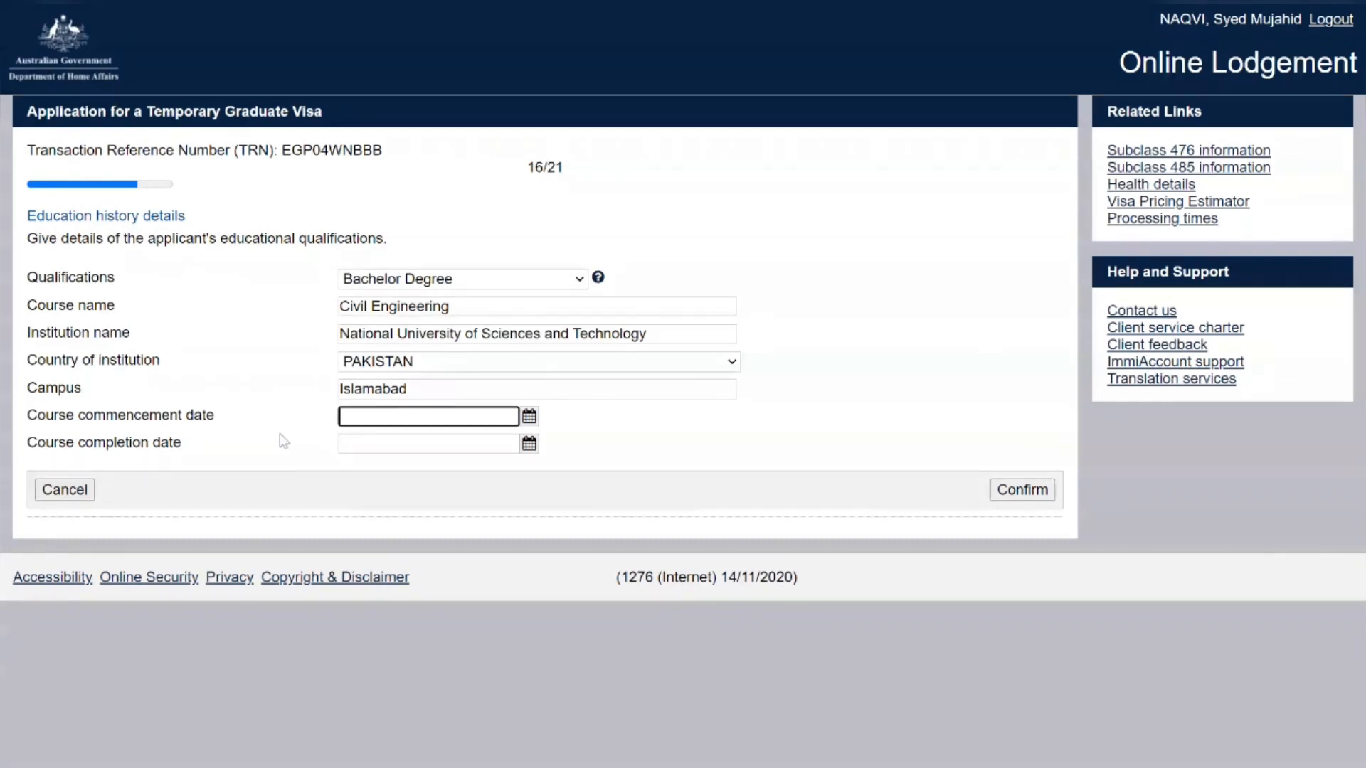
type("01/09/2018")
key("Down")
key("Return")
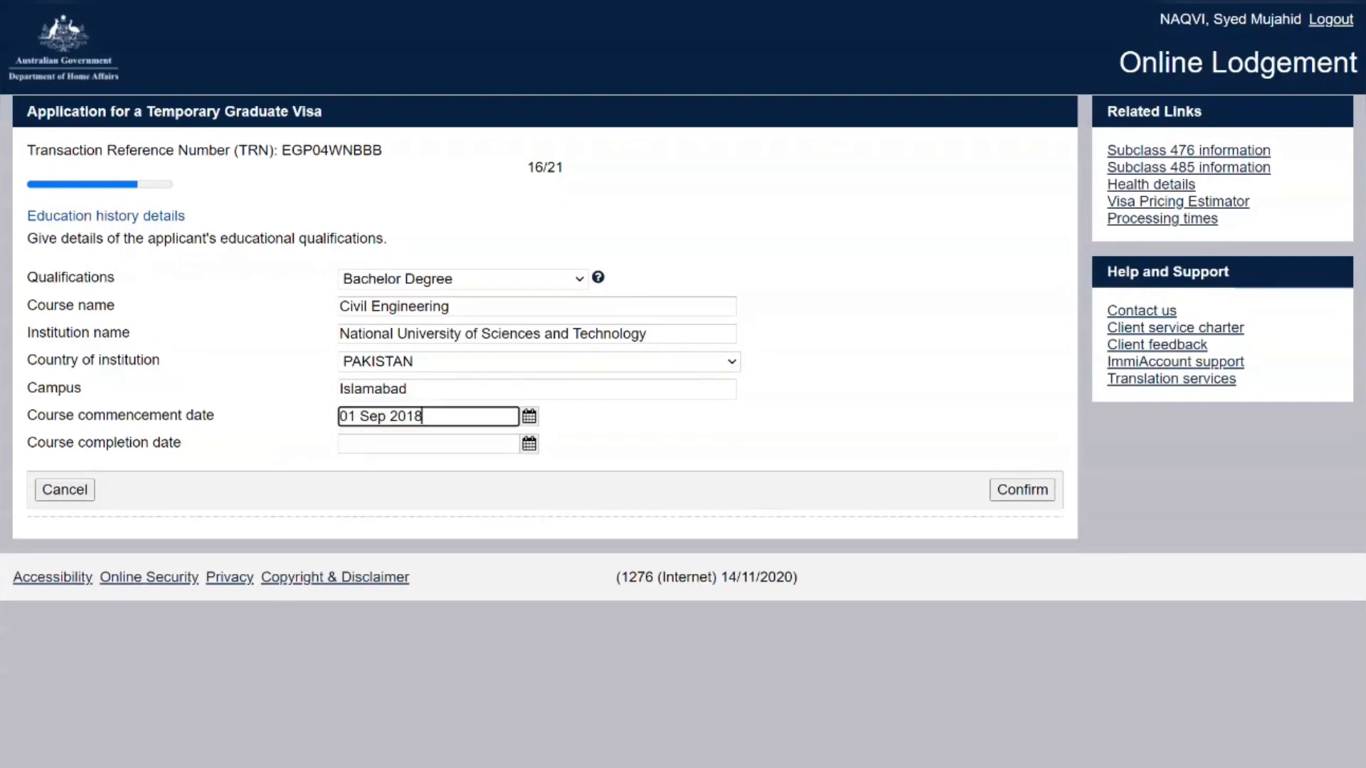
key("Tab")
type("0")
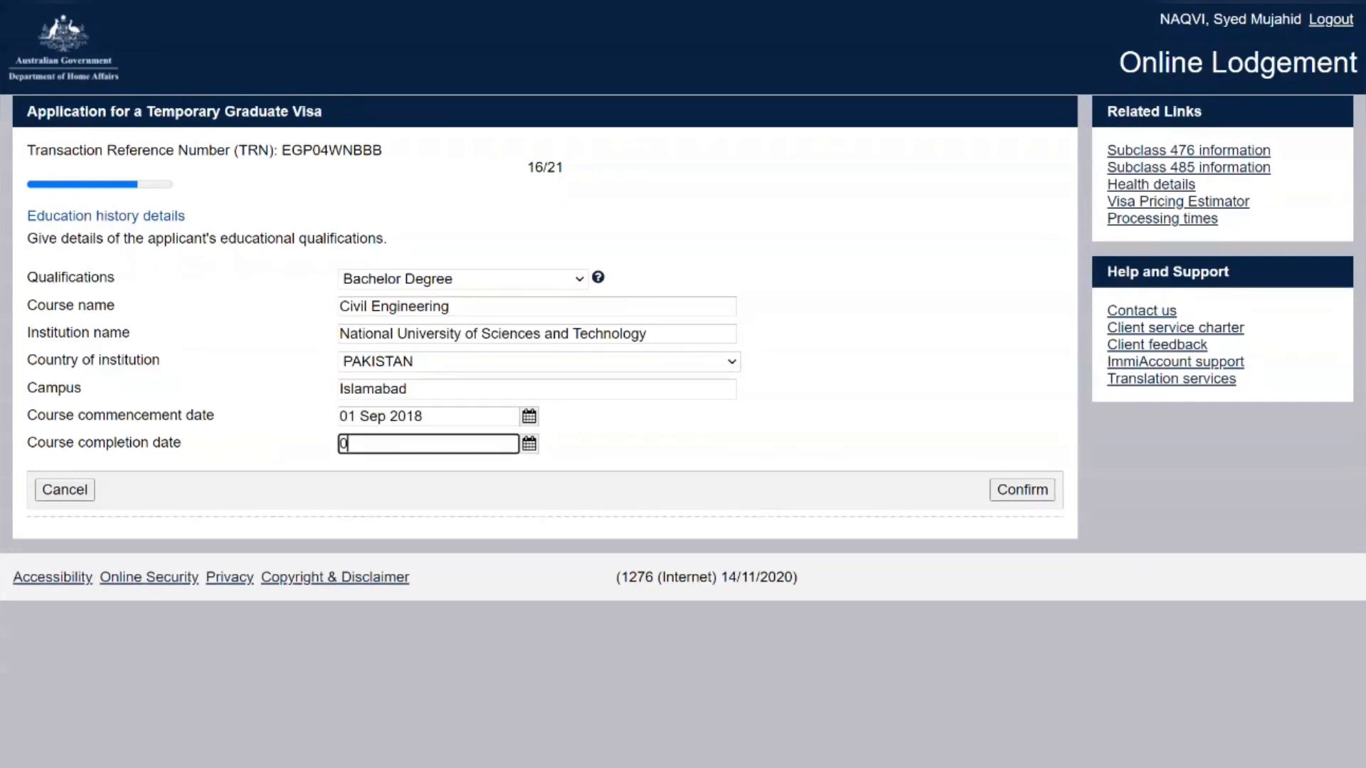
type("1/06")
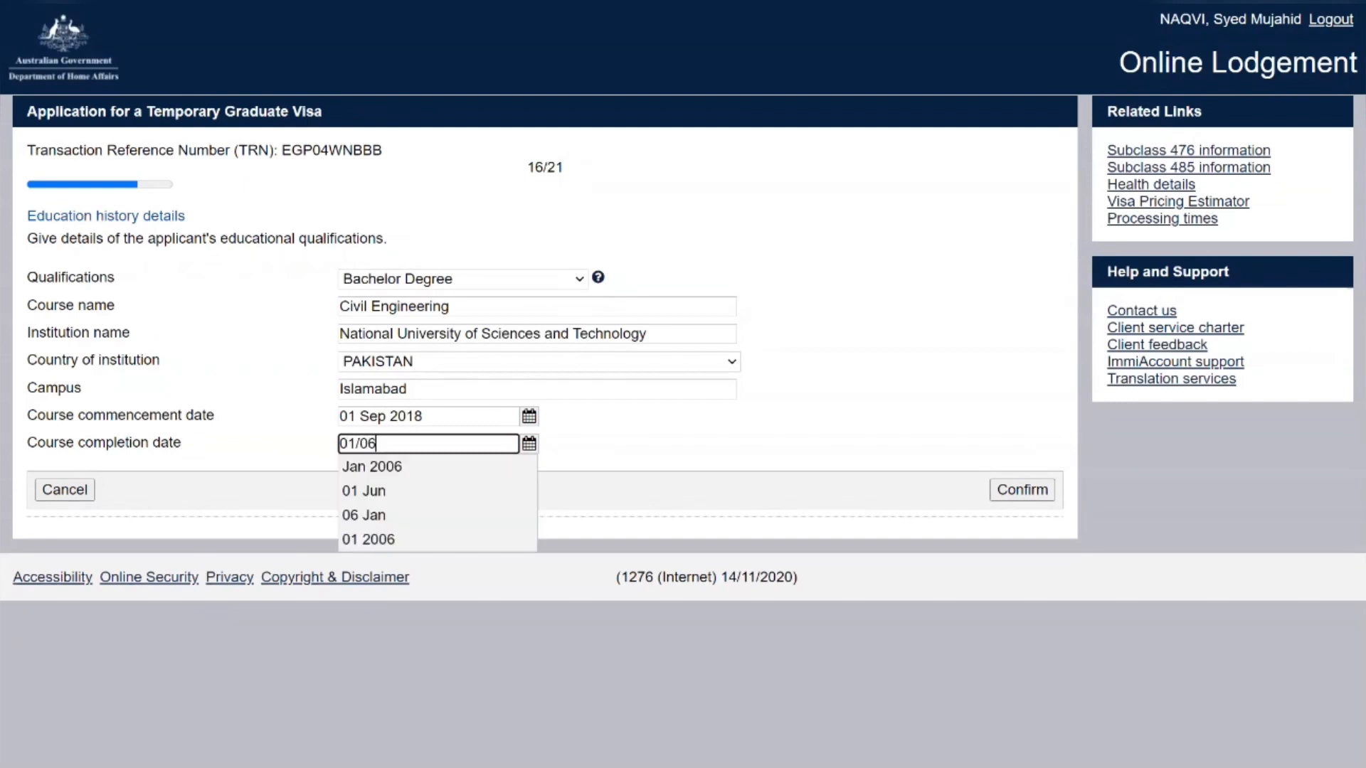
type("/2022")
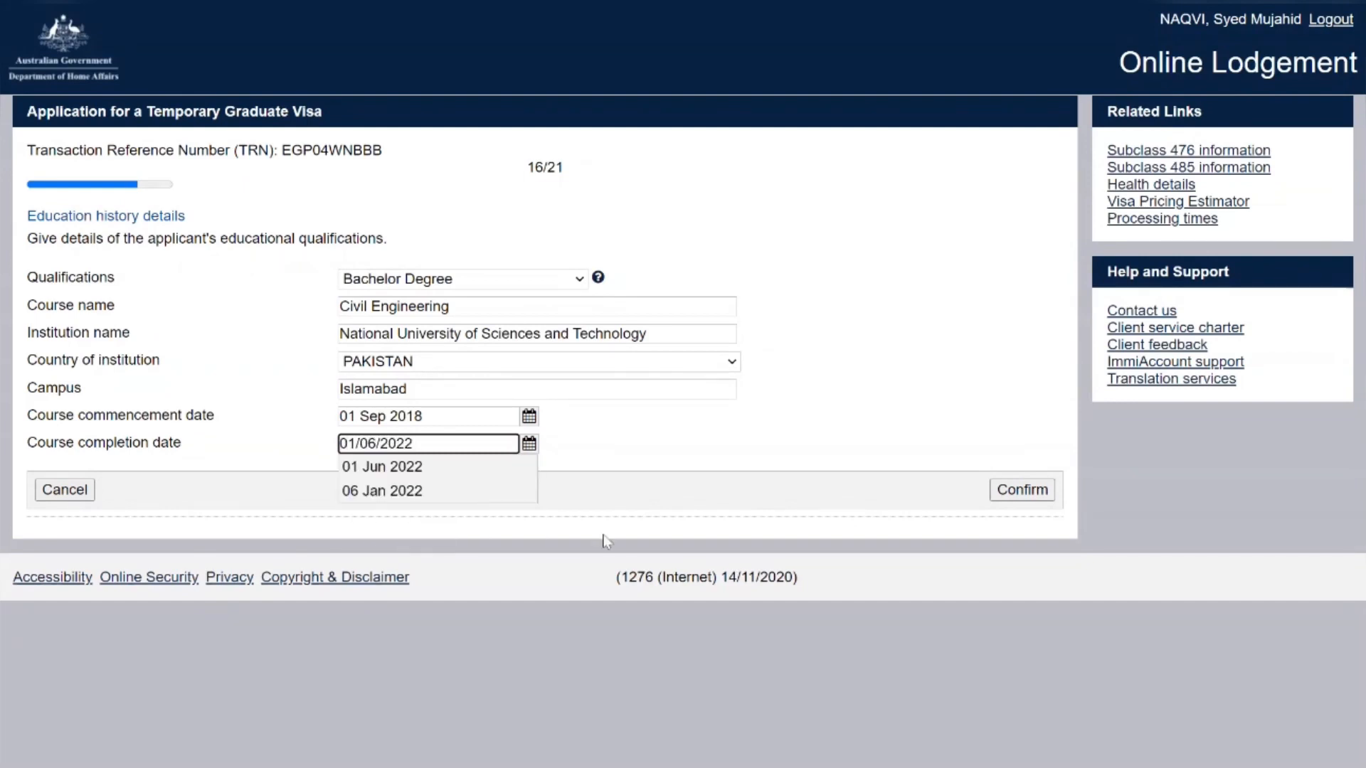
left_click(436, 469)
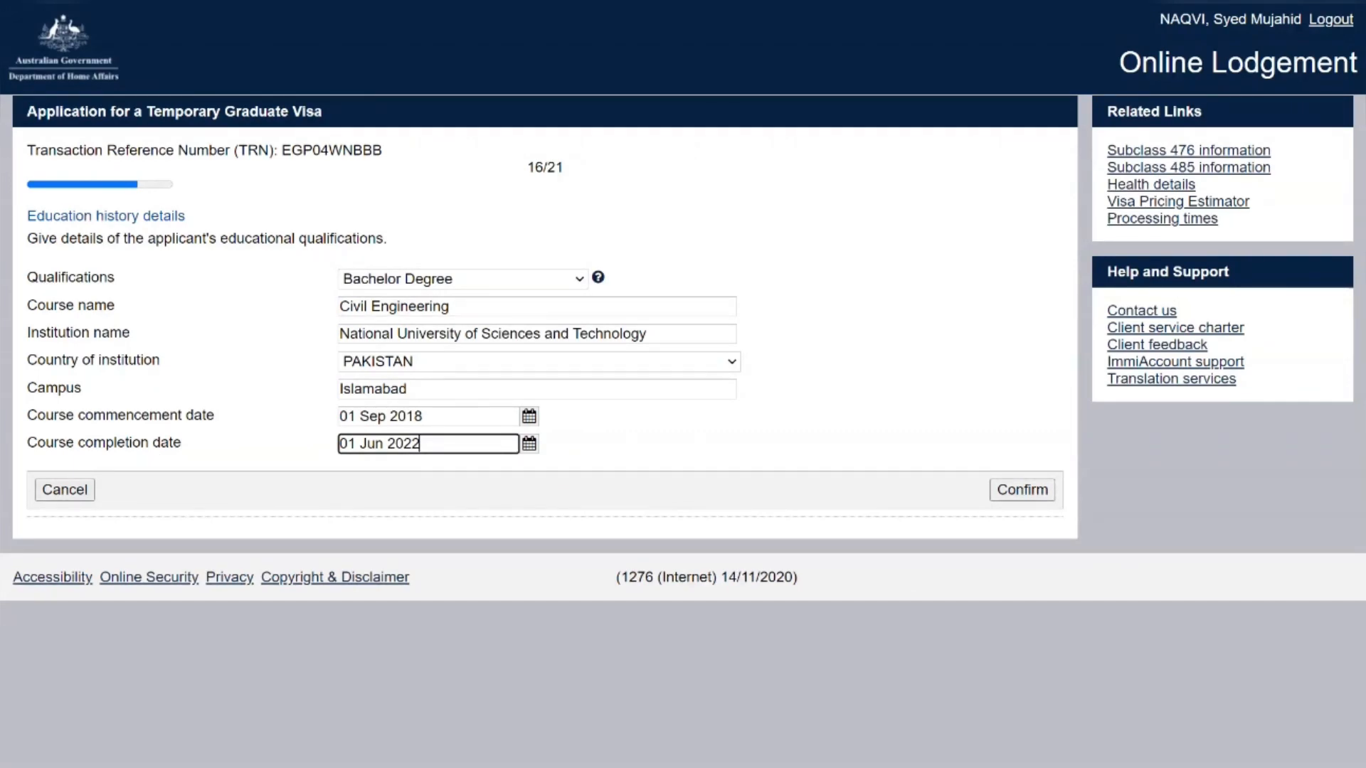
Save the education entry and enter Civil Engineer as the usual occupation
left_click(1013, 496)
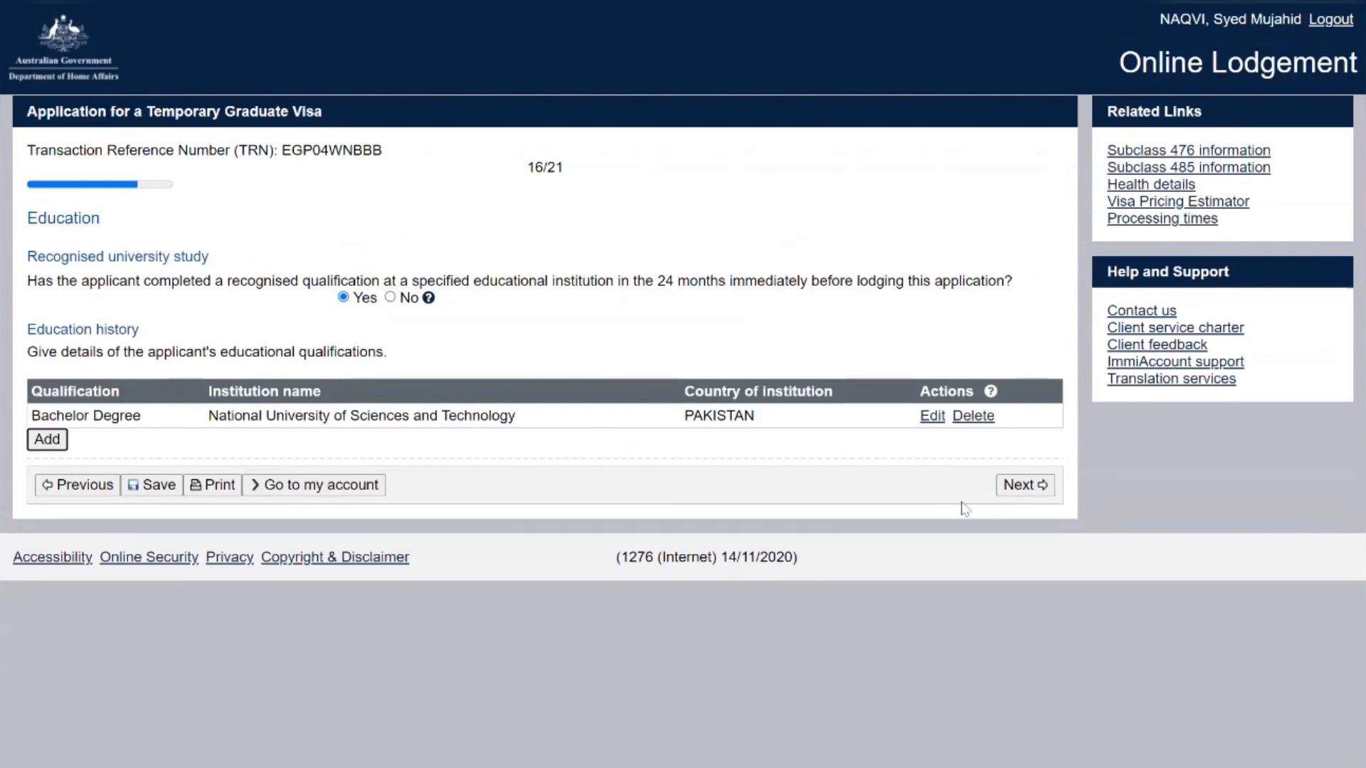
left_click(1030, 487)
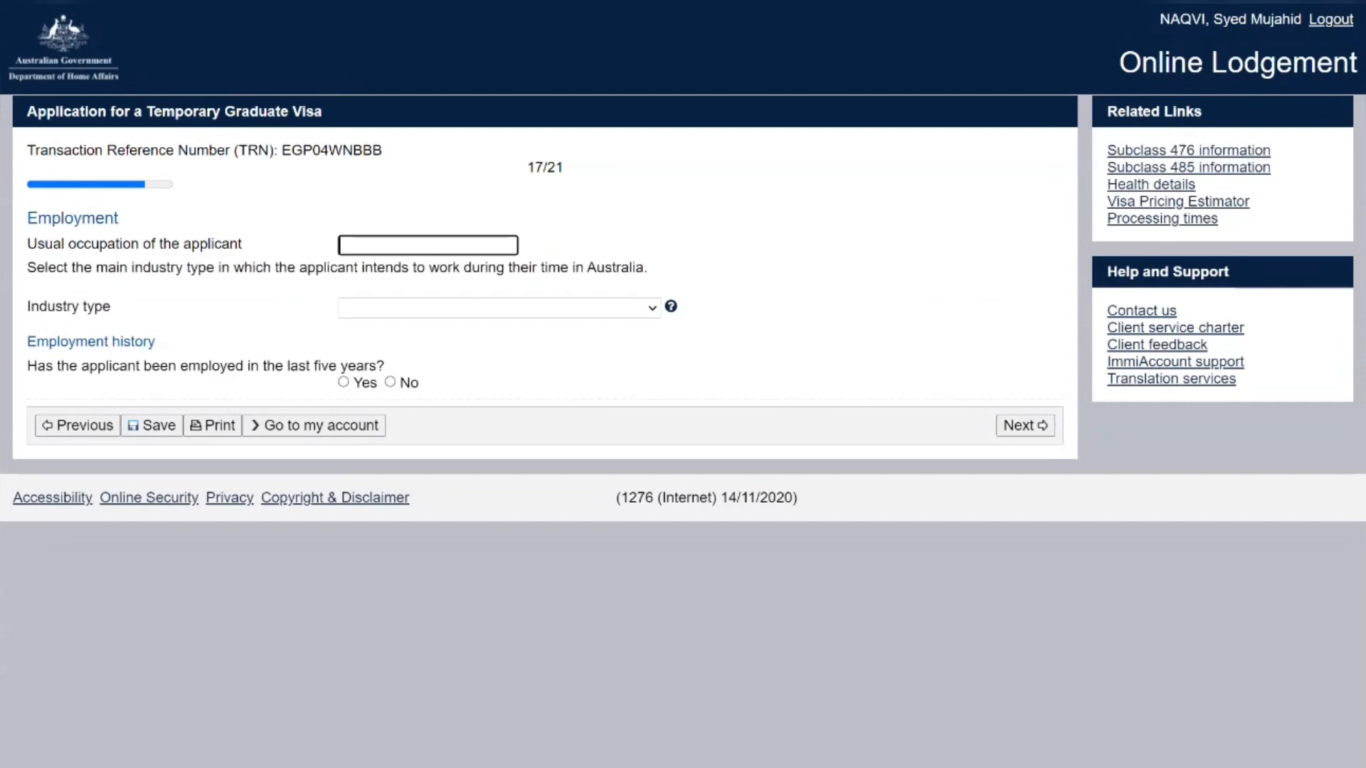
type("Civil Engineer")
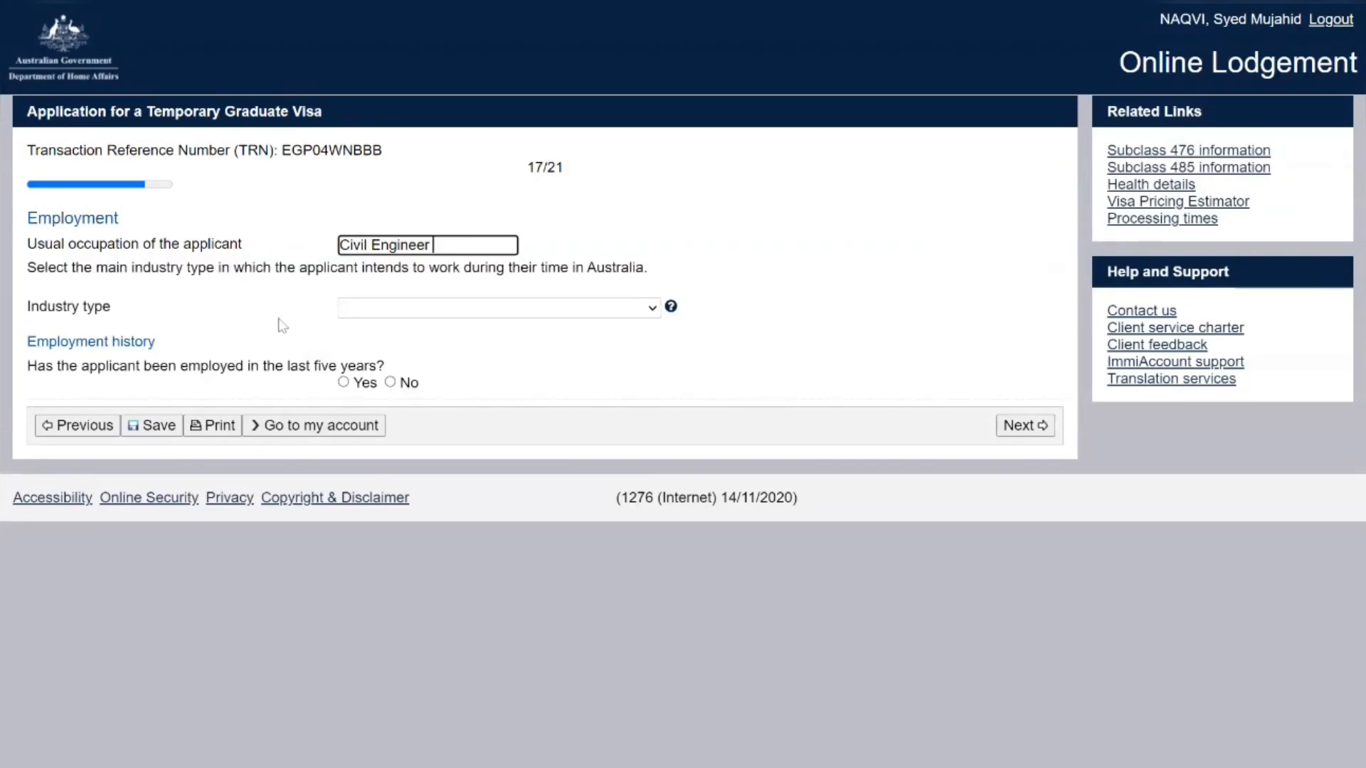
left_click(379, 315)
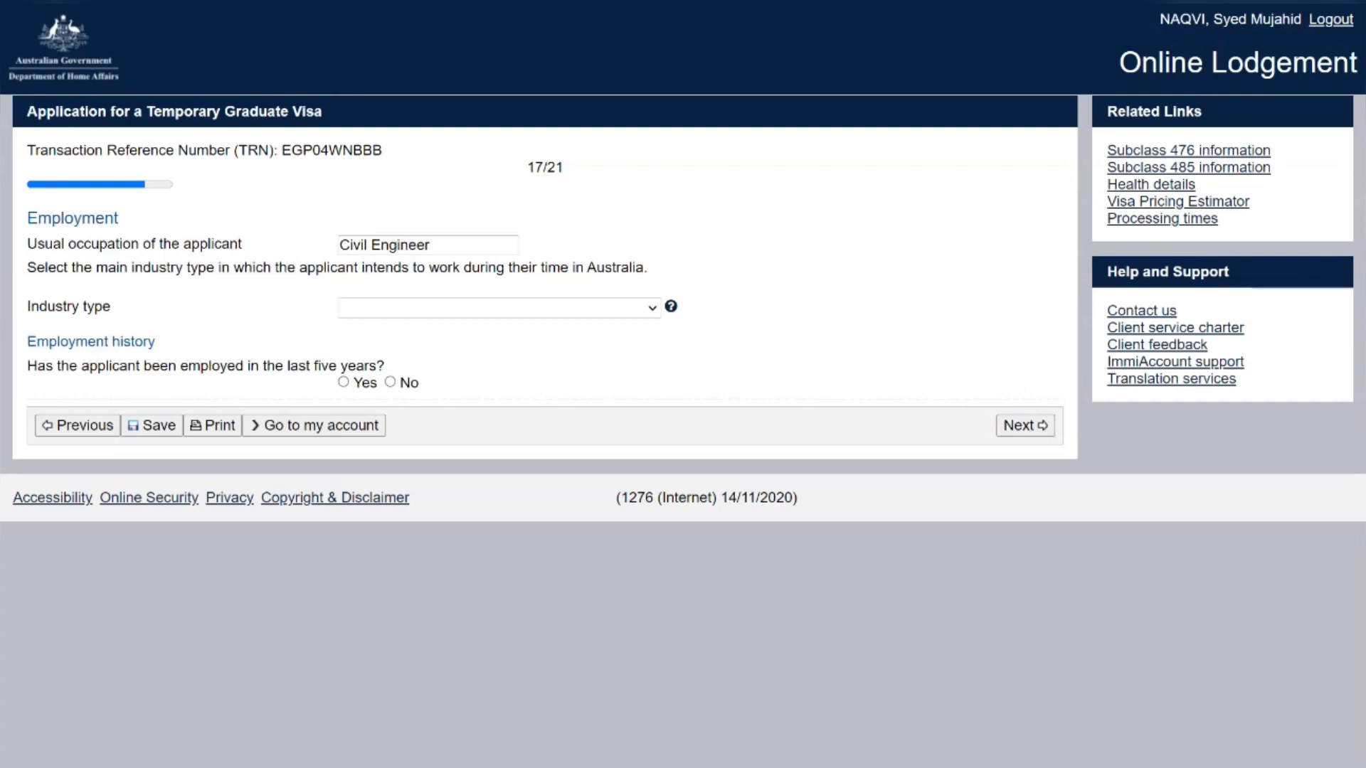
Set industry type to Construction, answer No to recent employment, and continue
left_click(388, 411)
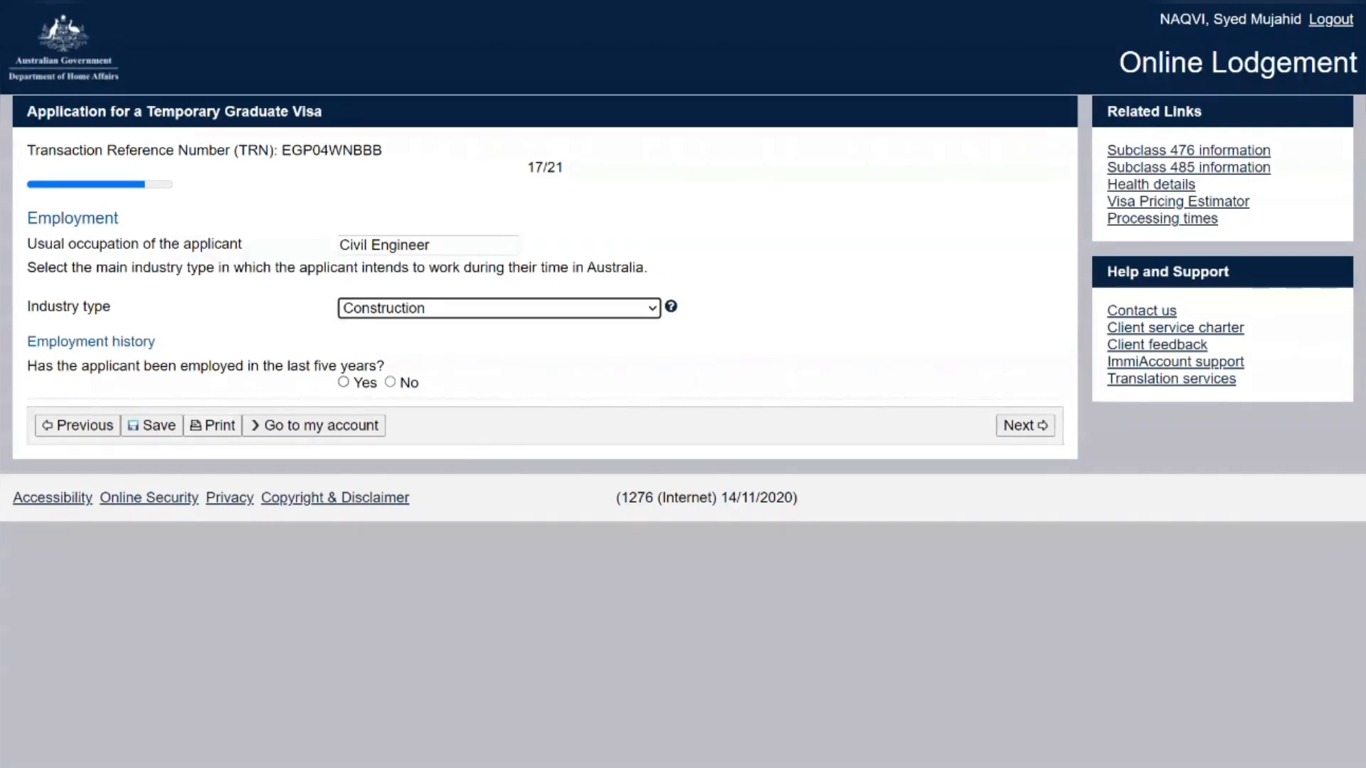
left_click(391, 382)
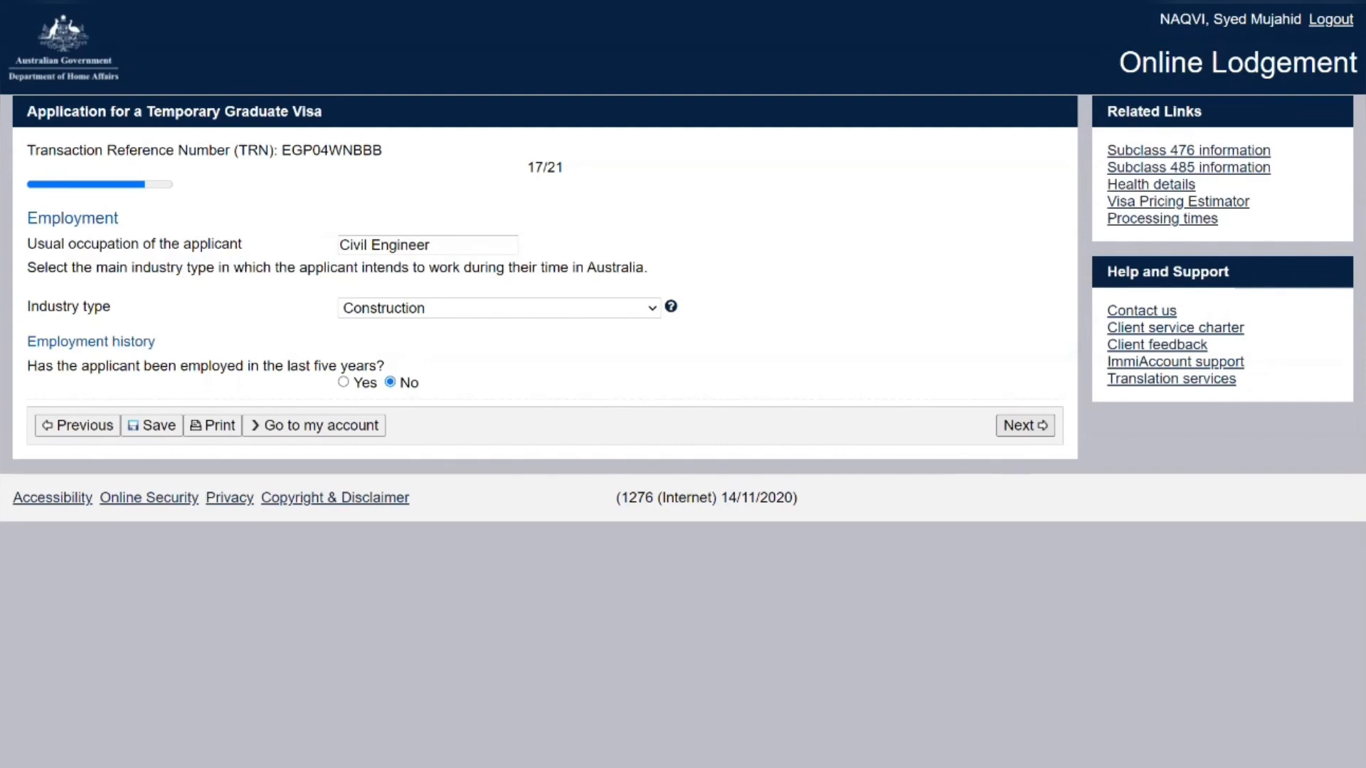
left_click(1025, 426)
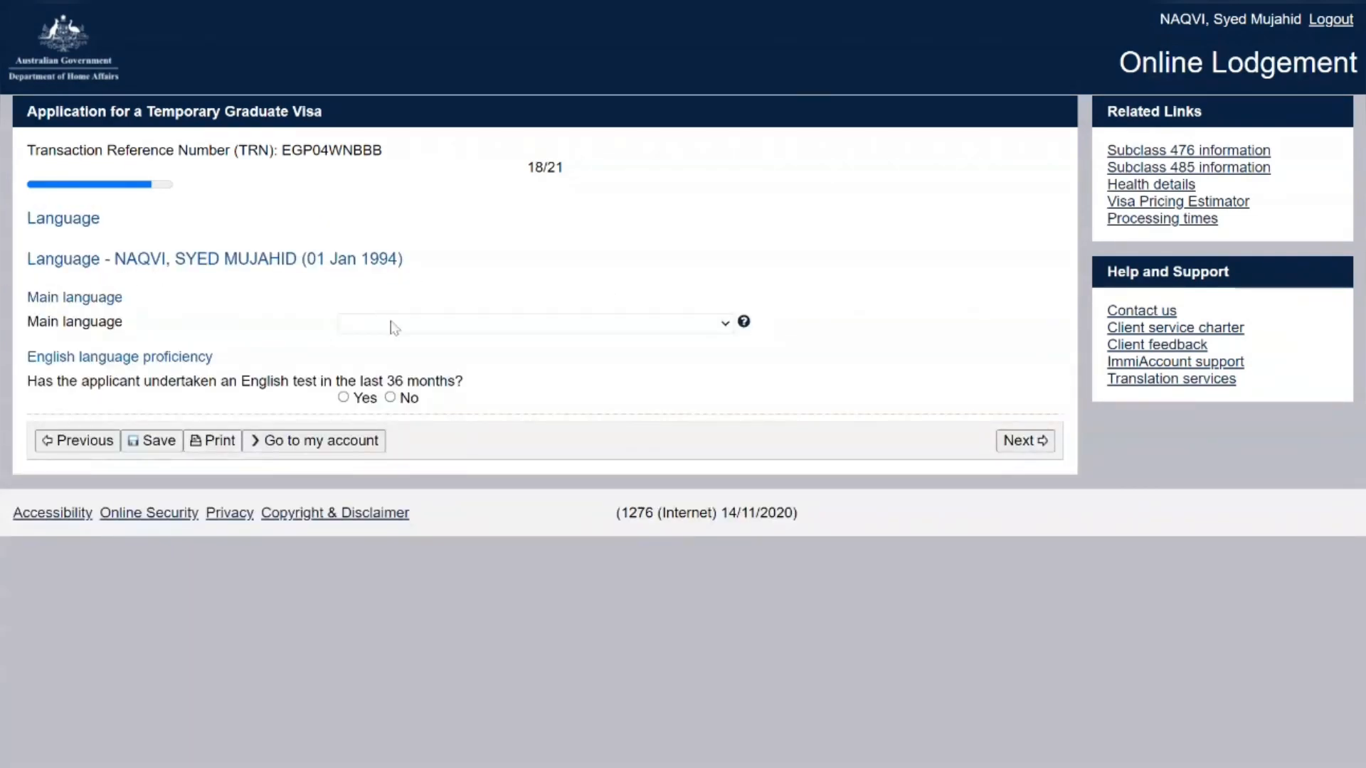
Set main language to Urdu and record a PTE Academic test dated 01 Dec 2021
type("ur")
key("Return")
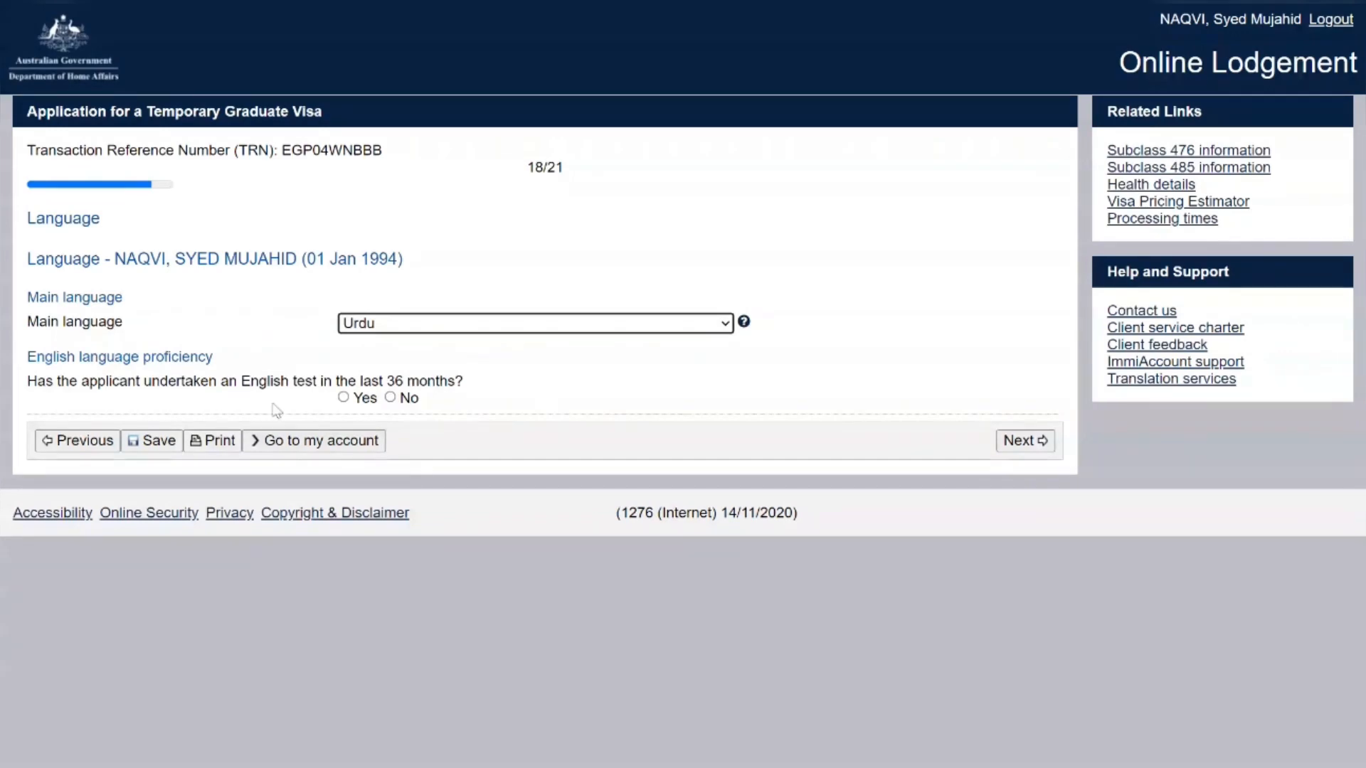
left_click(343, 396)
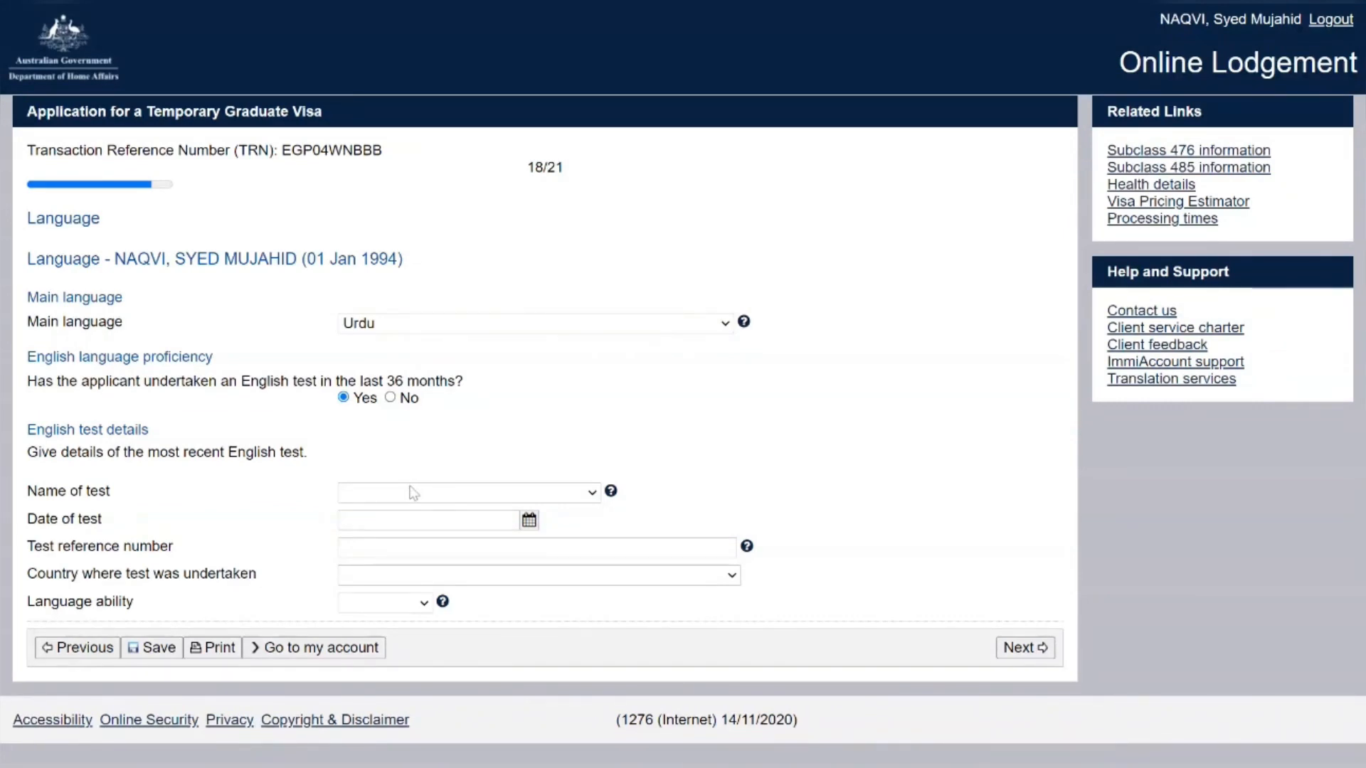
left_click(372, 580)
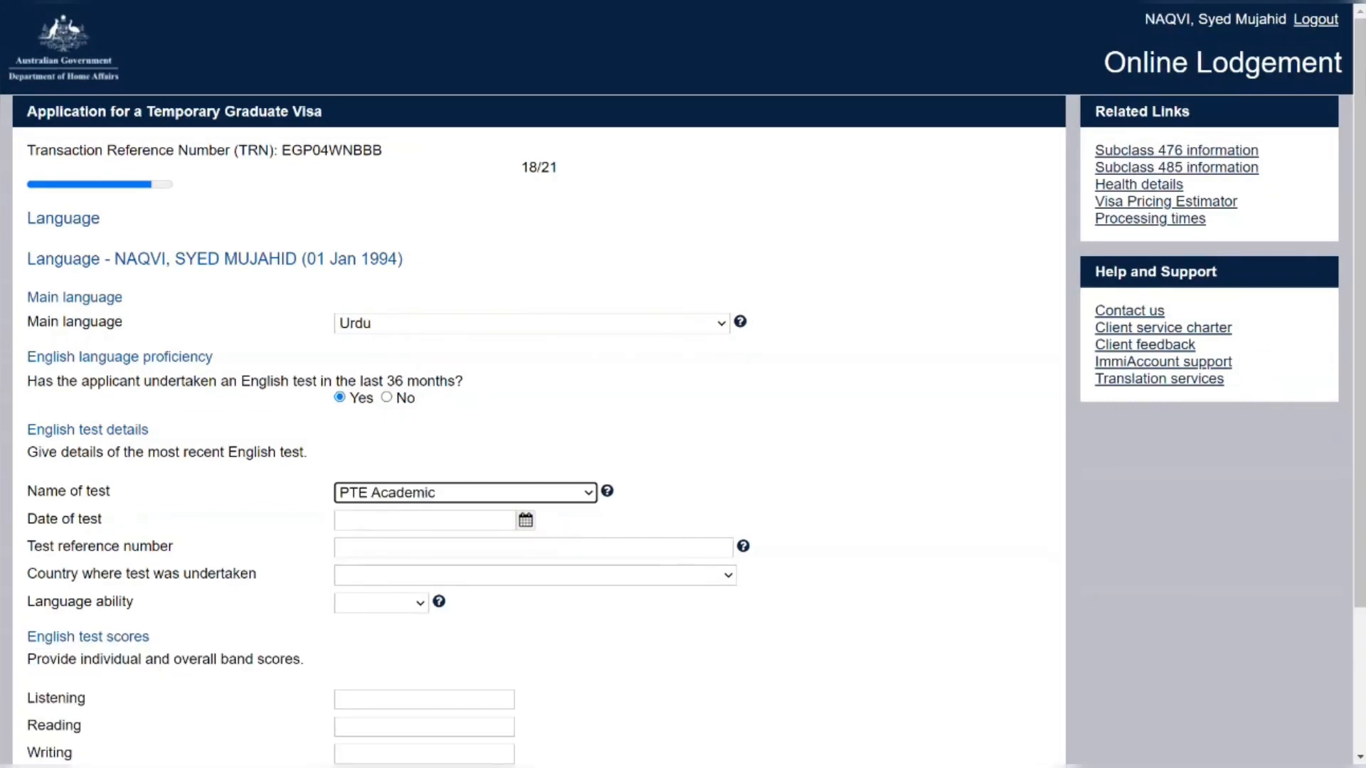
key("Tab")
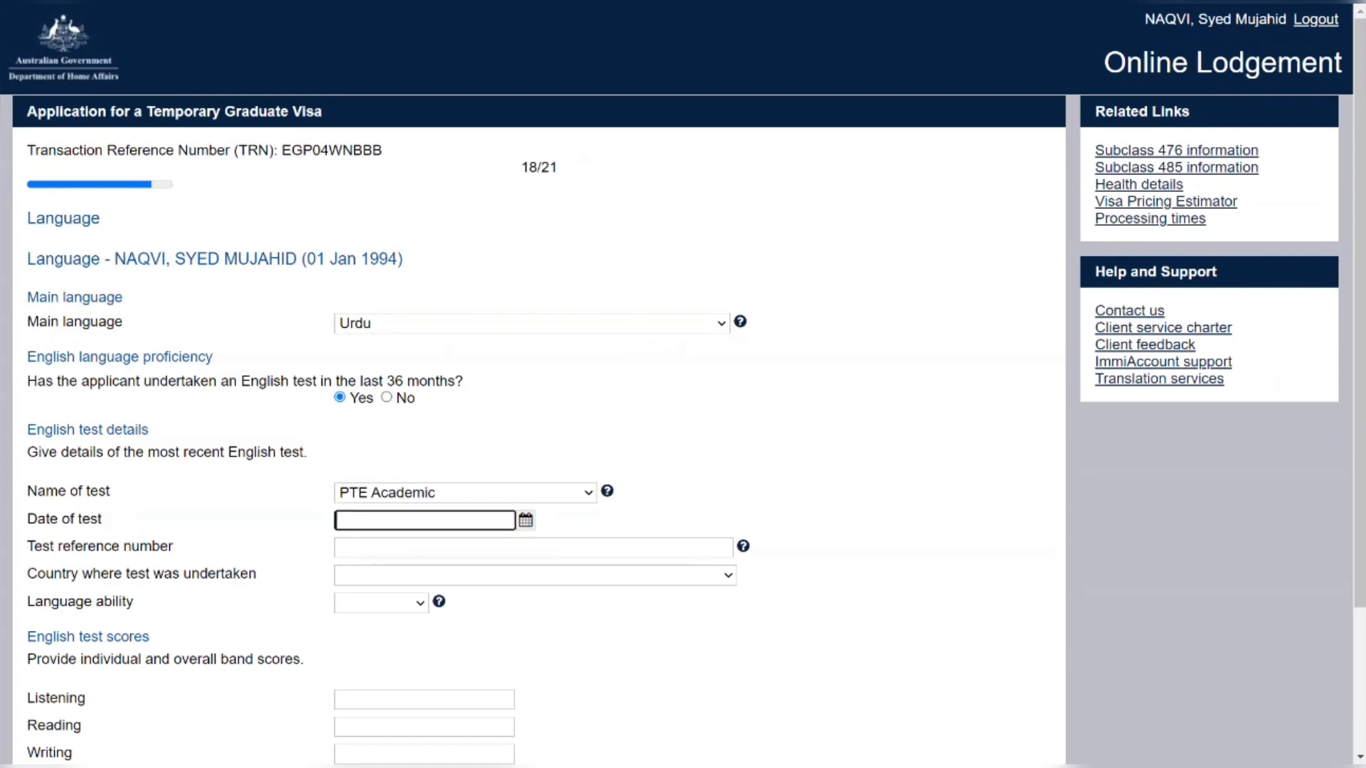
type("01/12/20")
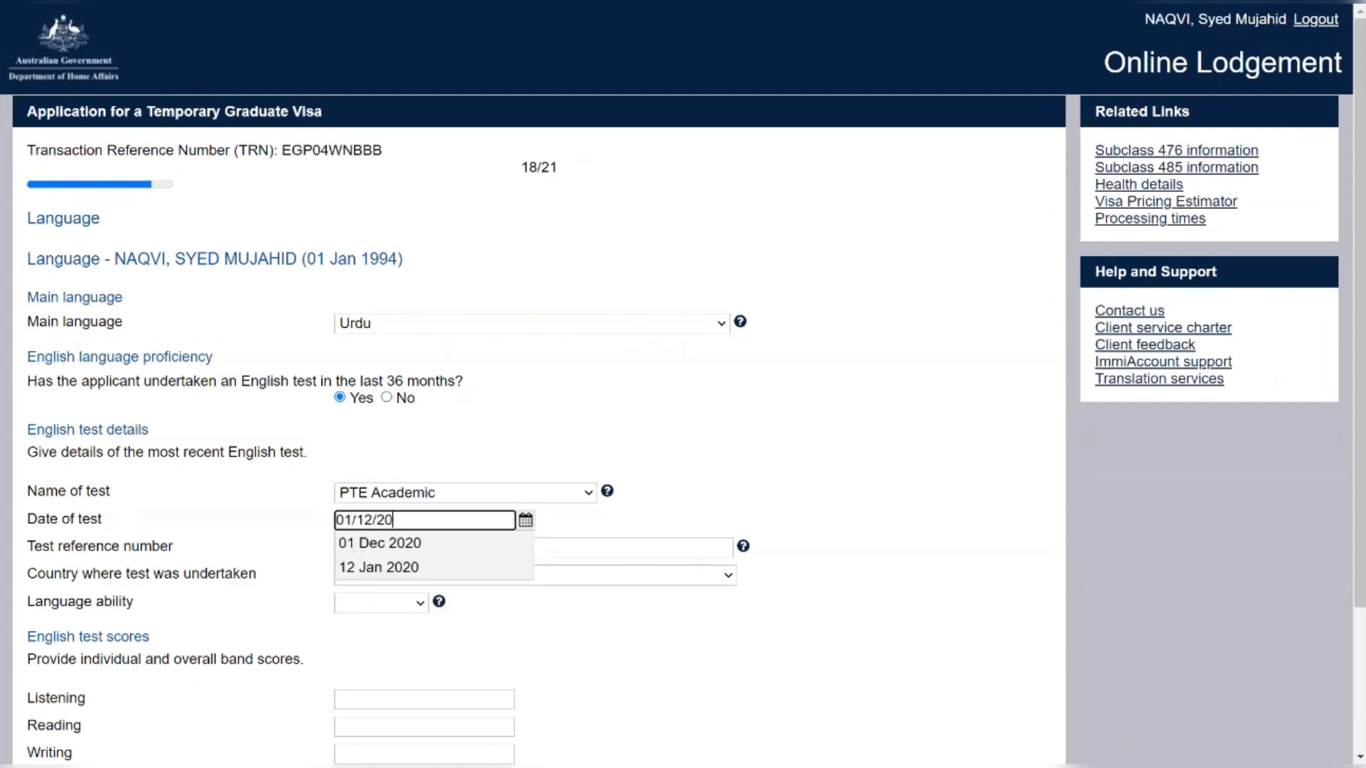
type("21")
key("Return")
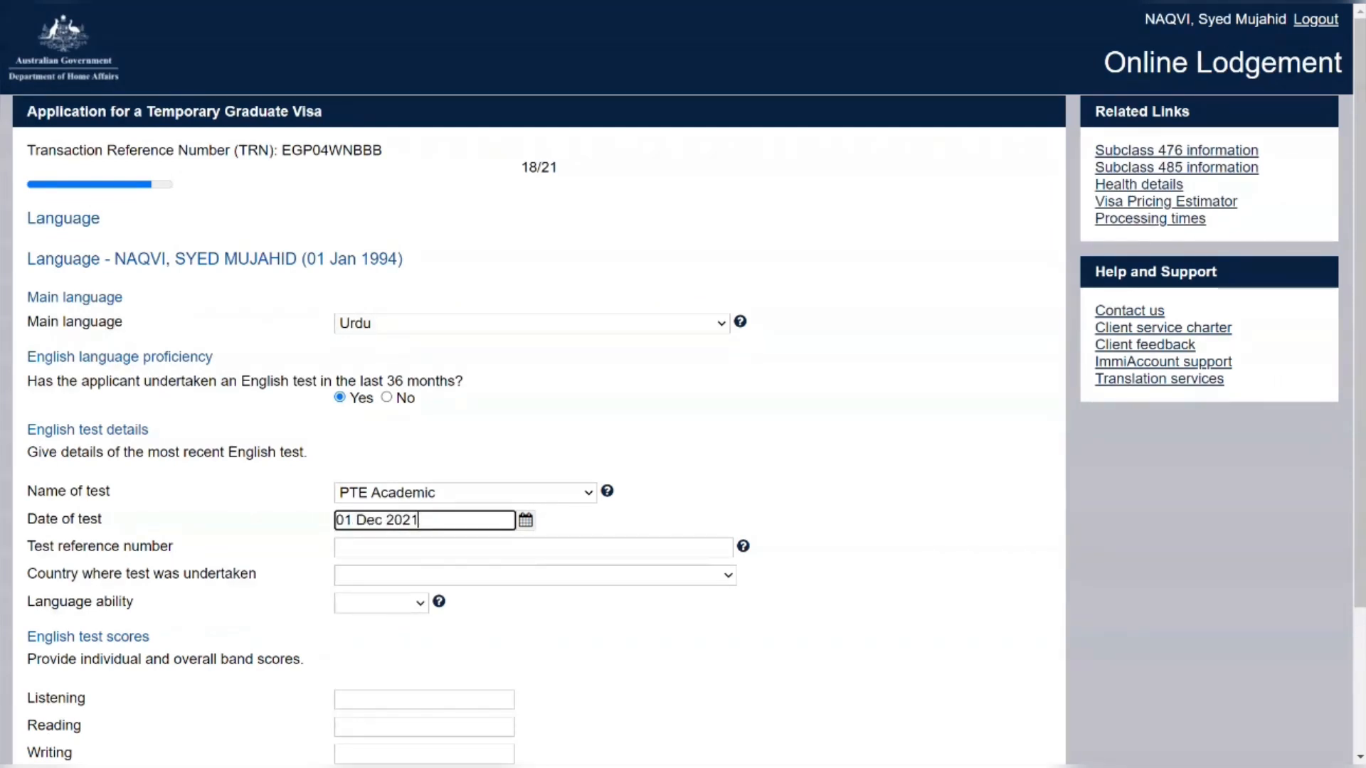
Enter the test reference number and set the test country to PAKISTAN
left_click(510, 548)
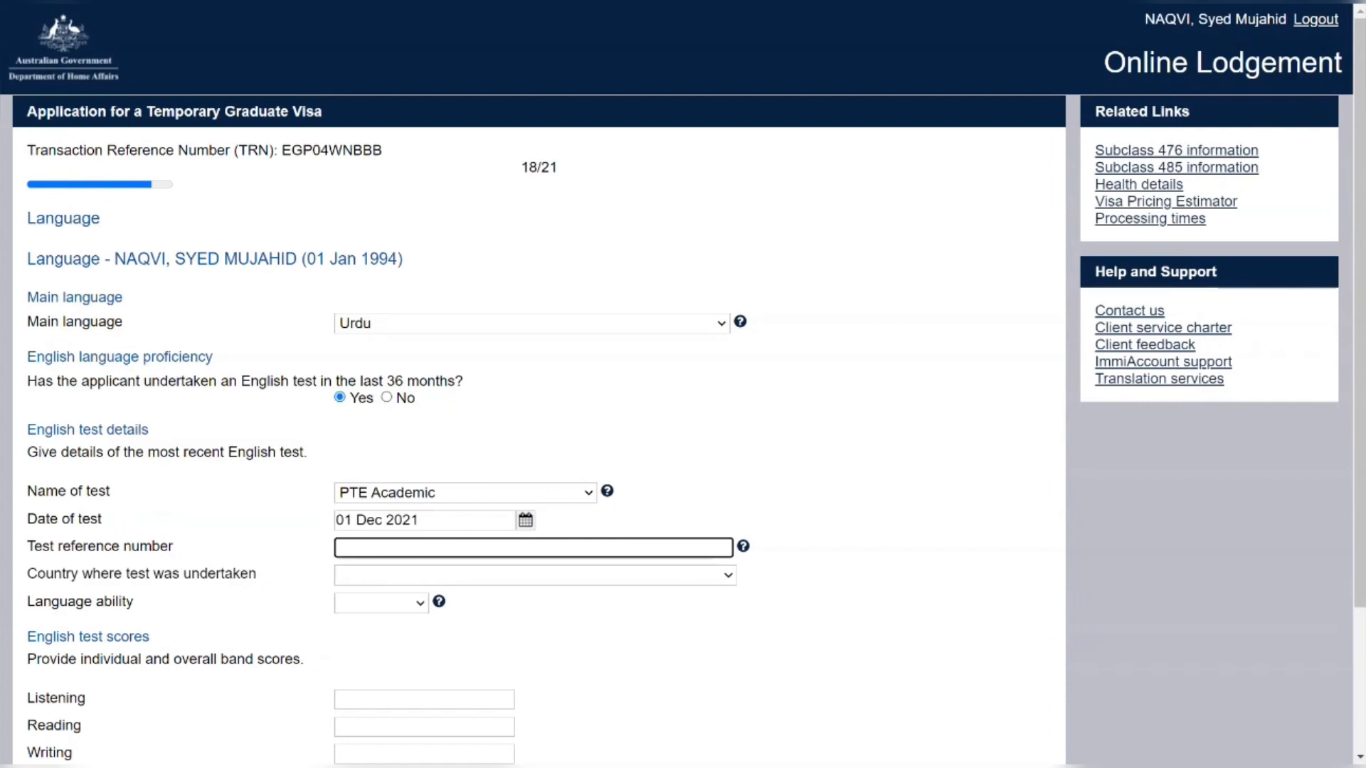
key("Tab")
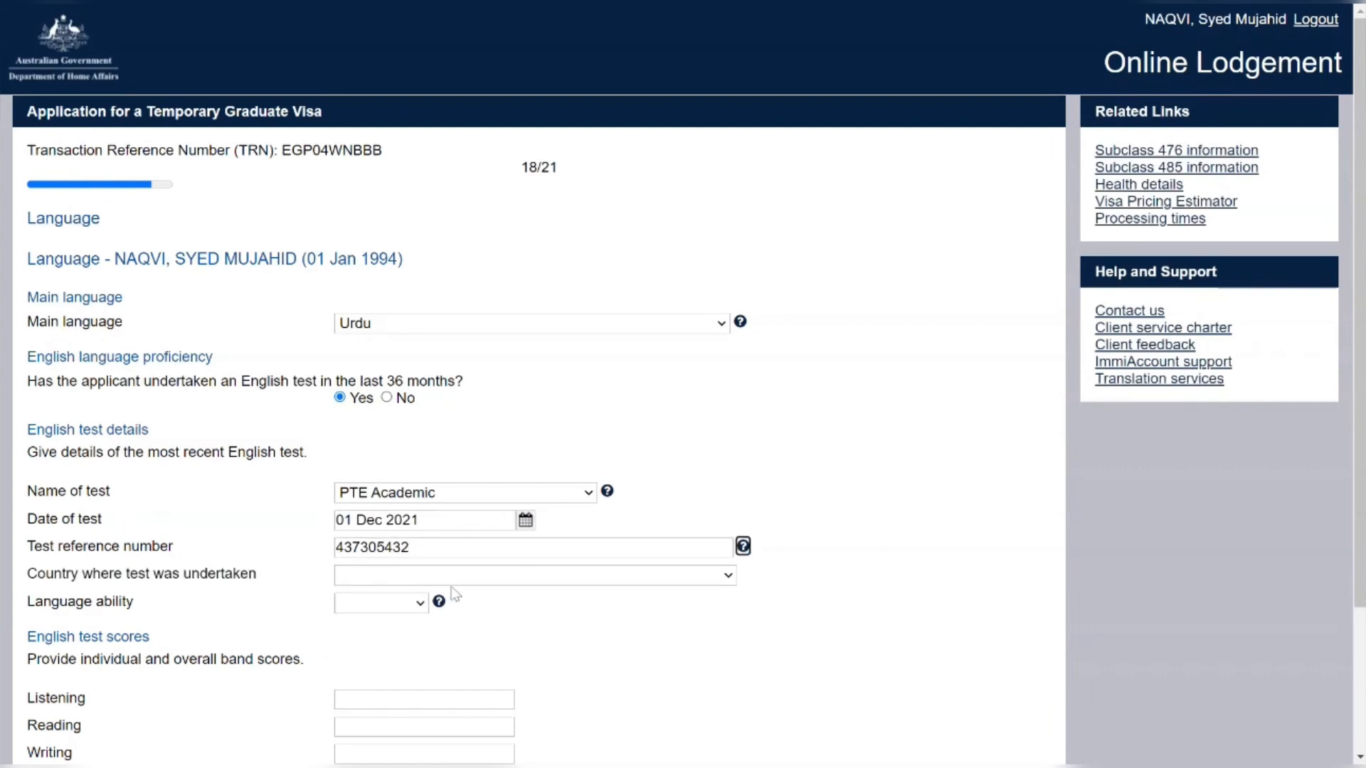
left_click(465, 574)
type("p")
key("Return")
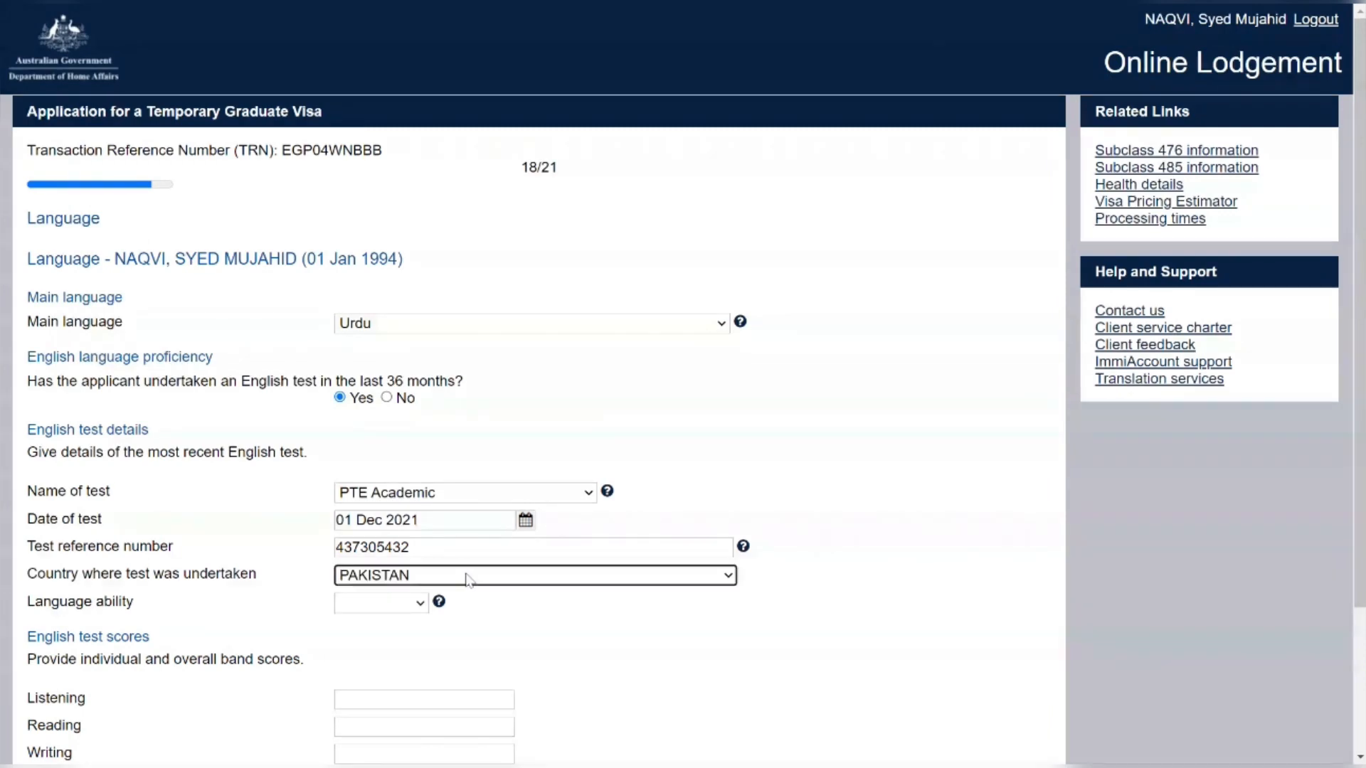
key("Tab")
scroll(463, 573, "down", 3)
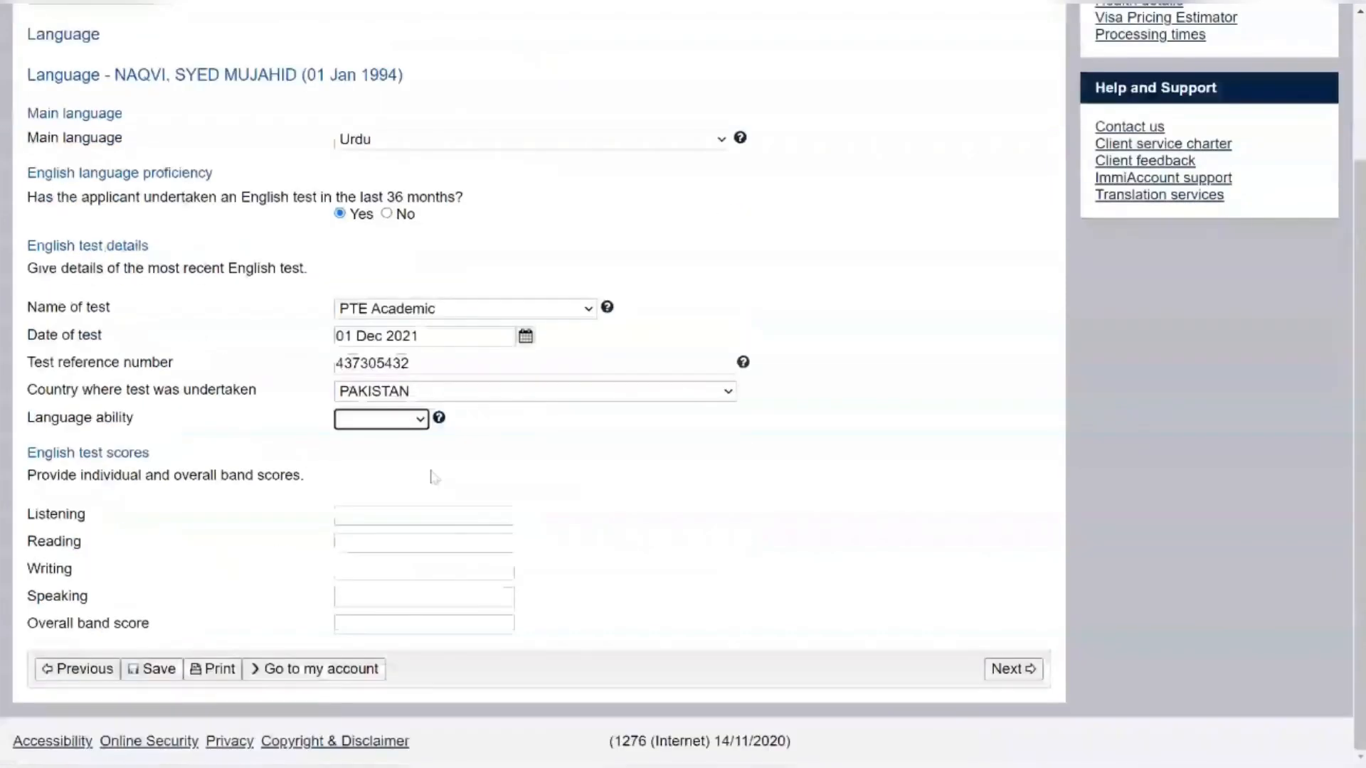
Set language ability to Superior
left_click(415, 425)
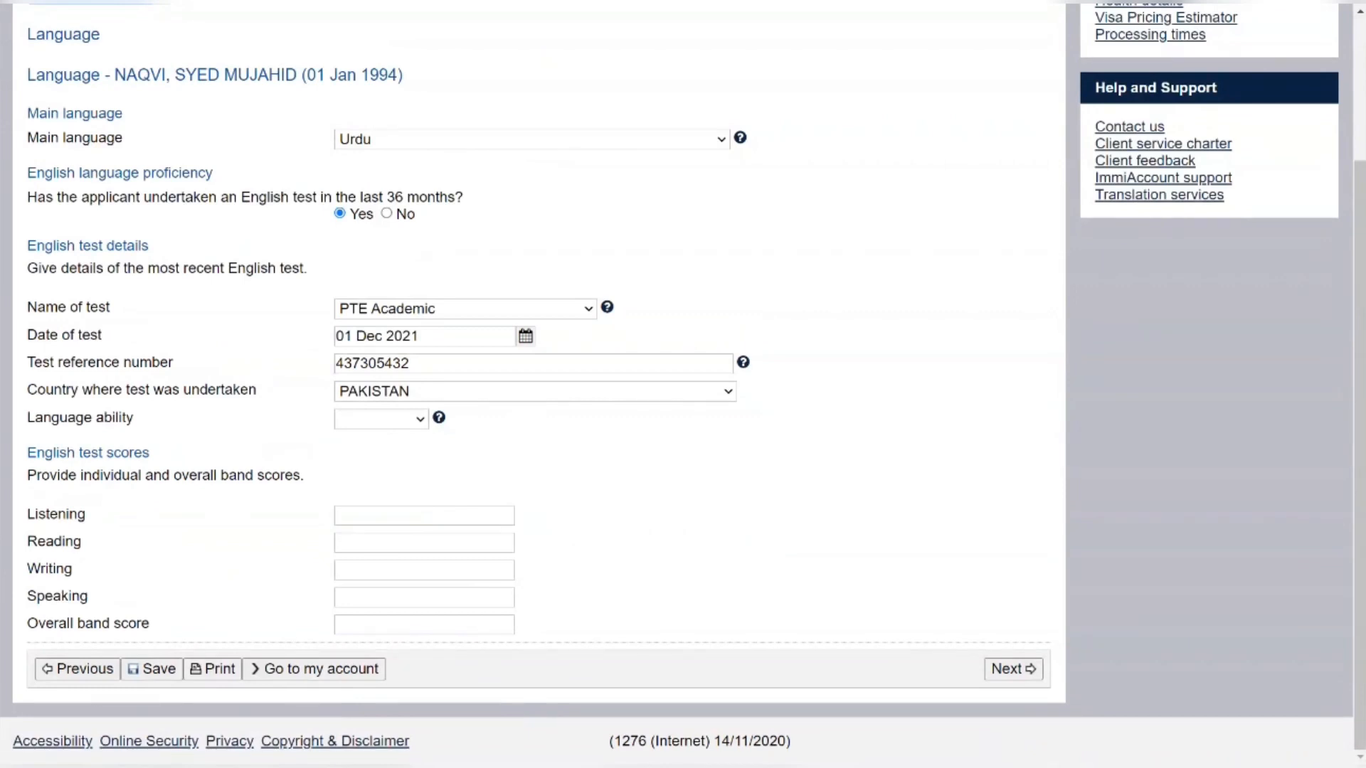
left_click(378, 455)
left_click(554, 440)
left_click(427, 514)
left_click(405, 421)
left_click(399, 437)
left_click(388, 514)
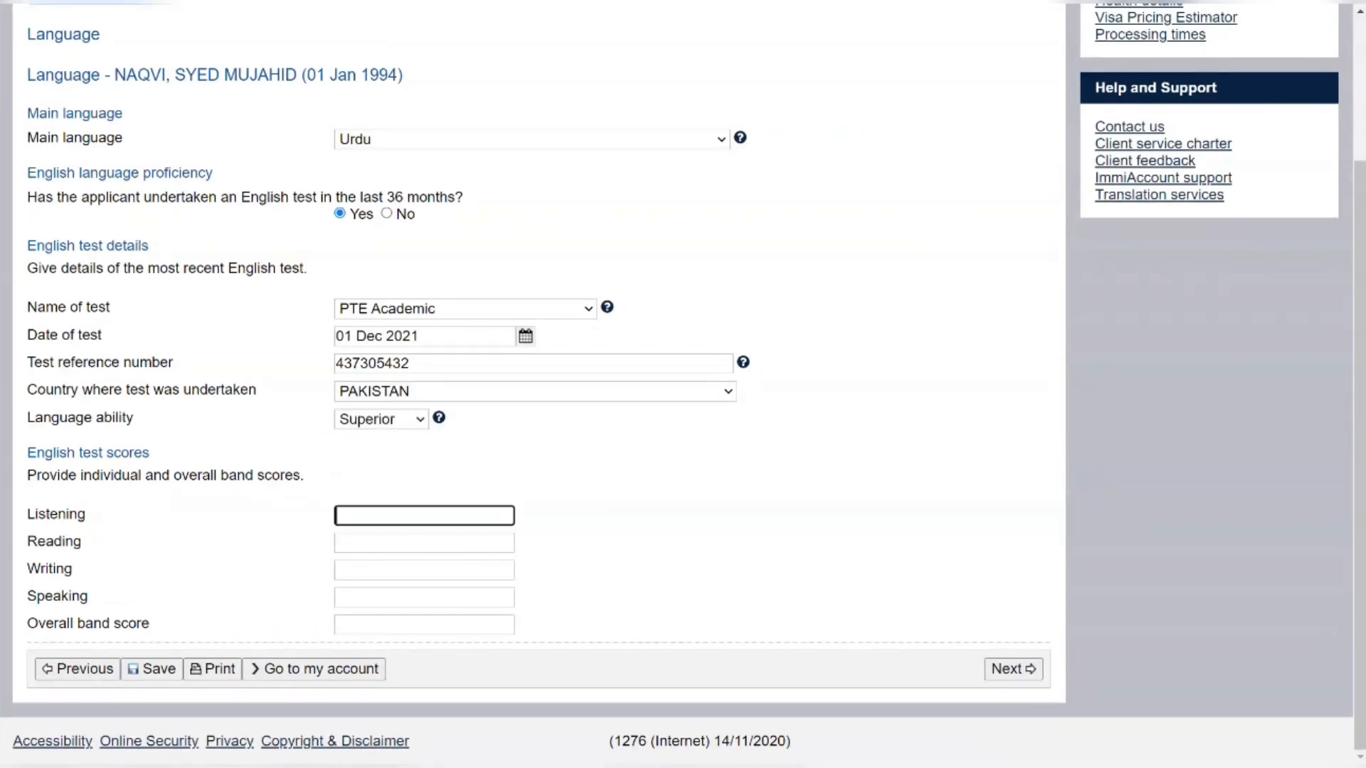
Enter PTE scores: Listening 86, Reading 86, Writing 86, Speaking 80, overall 83
type("86")
key("Tab")
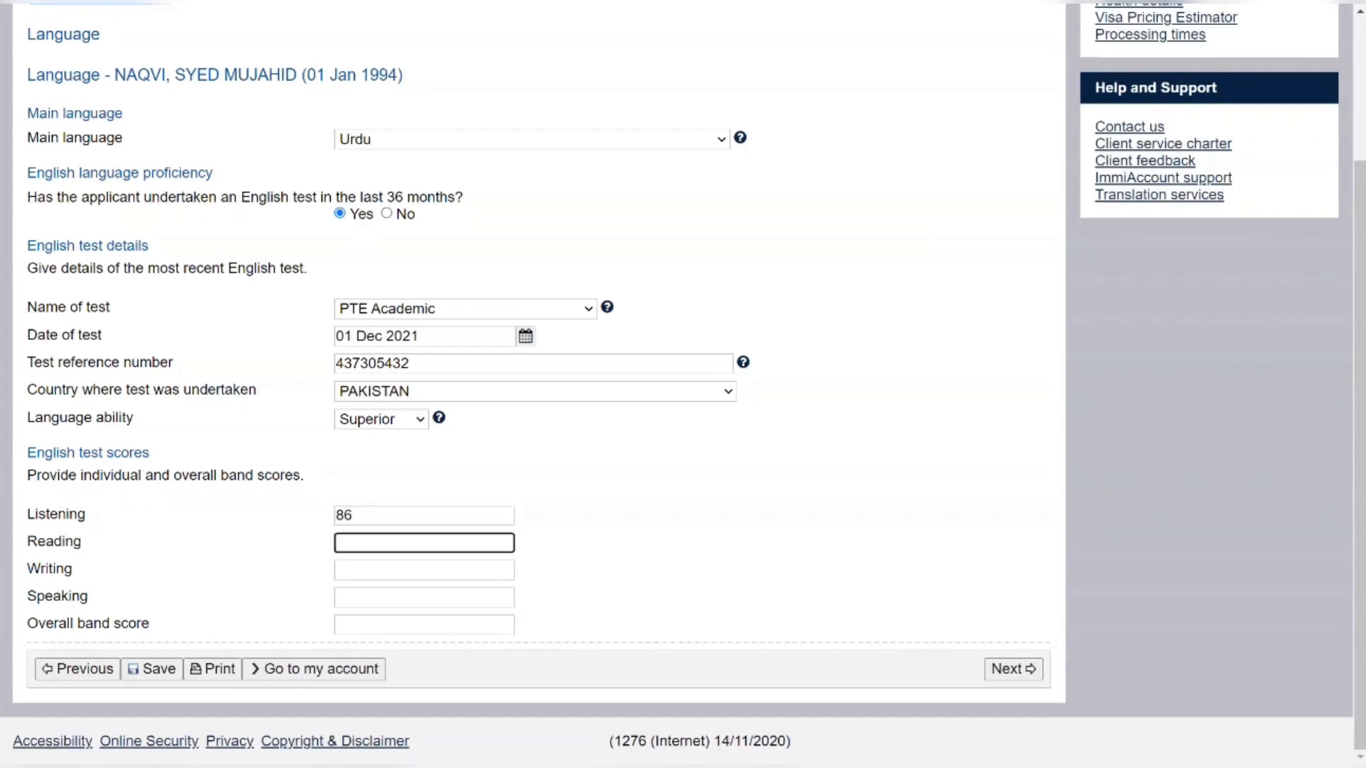
type("86")
key("Tab")
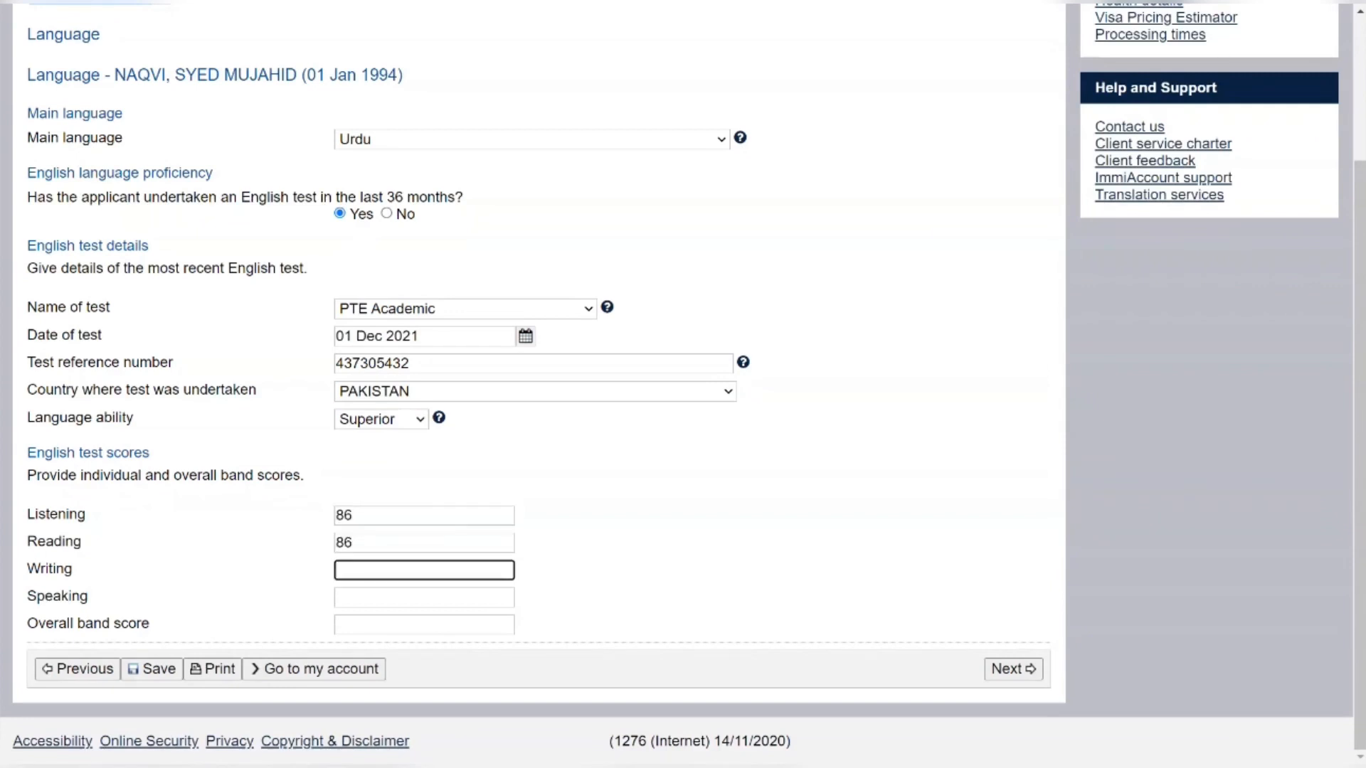
type("86")
key("Tab")
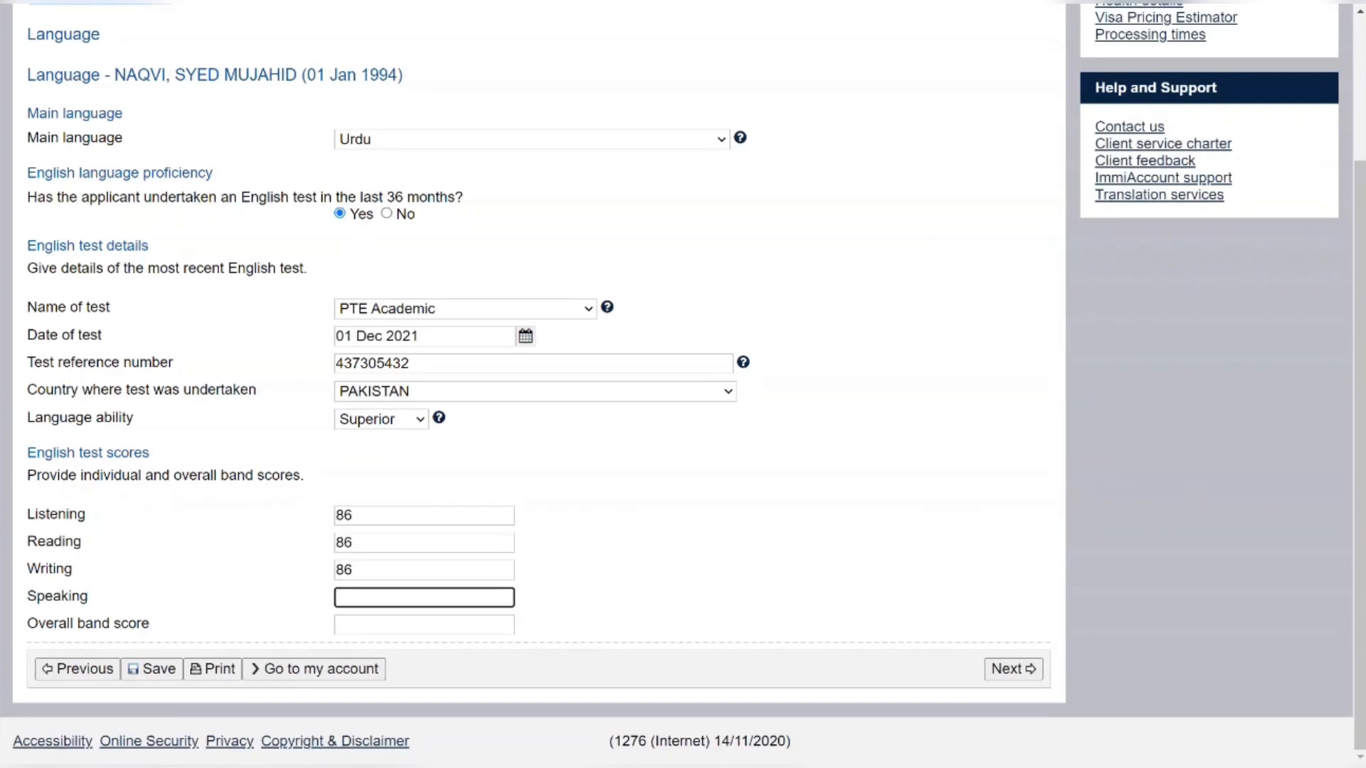
type("80")
key("Tab")
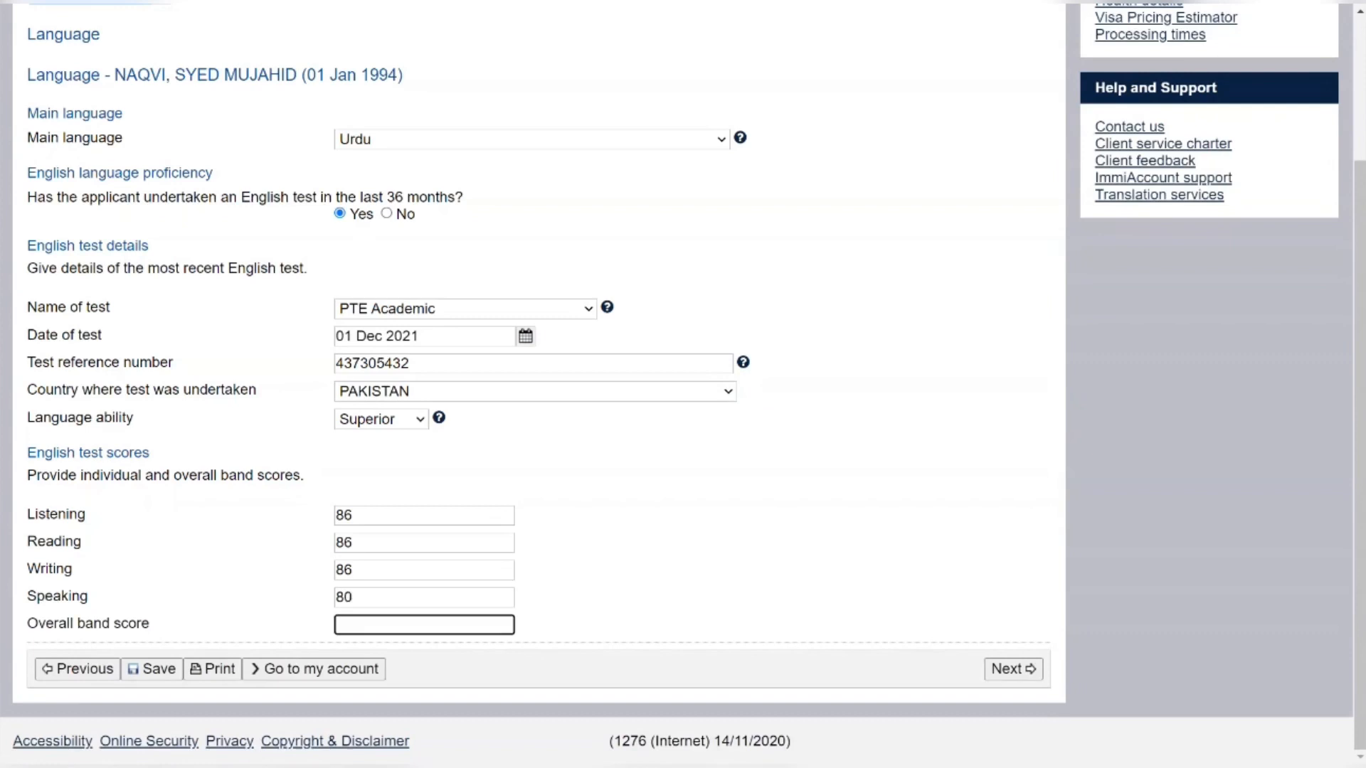
type("83")
left_click(747, 550)
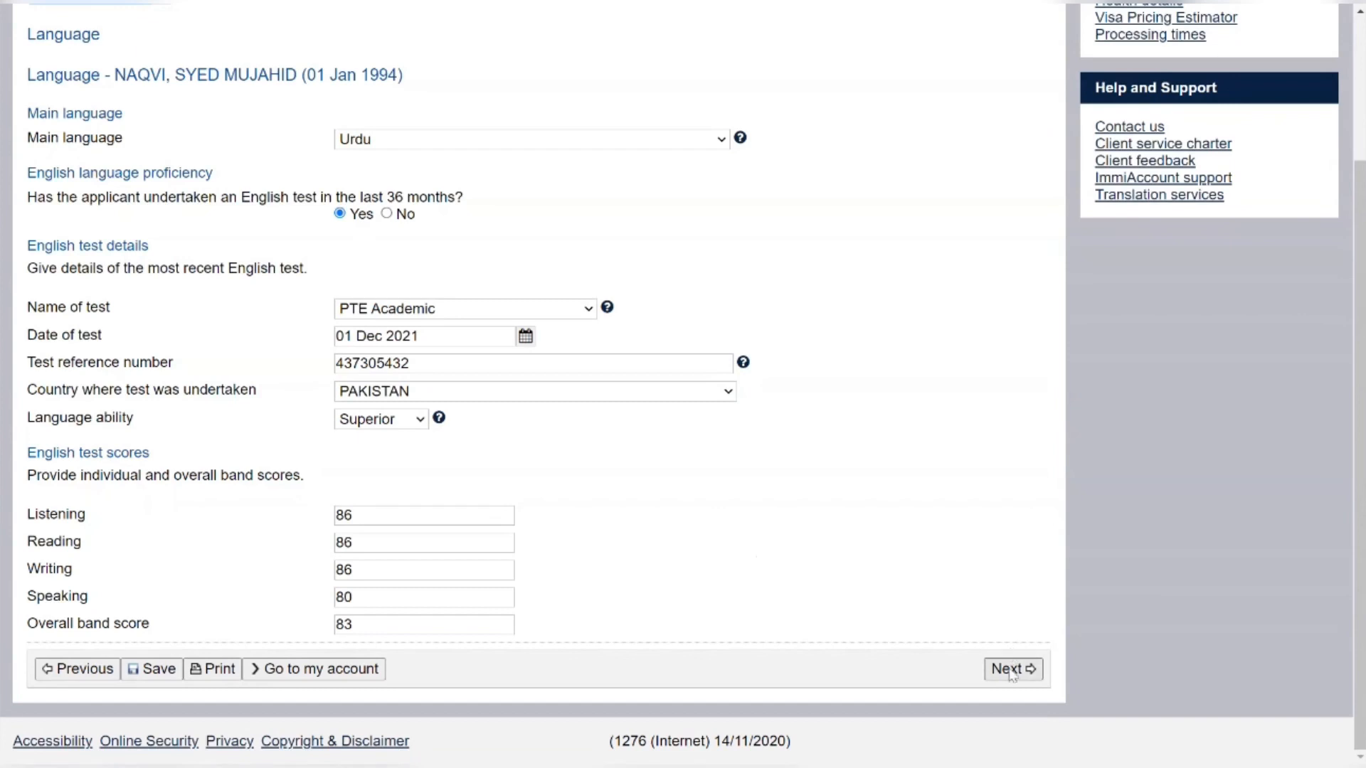
Go to Health declarations and answer No to living abroad and hospital or care facility entry
left_click(1013, 668)
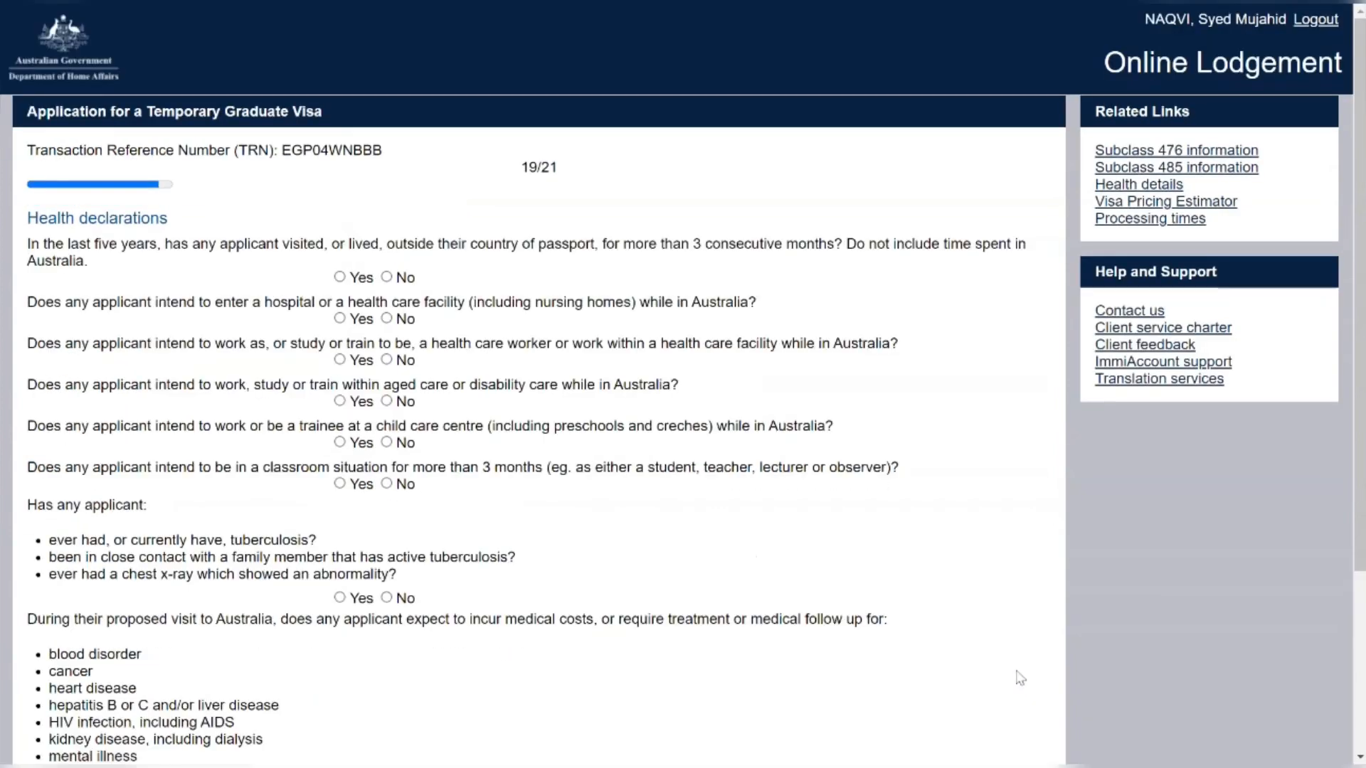
key("Tab")
left_click(388, 277)
left_click(386, 318)
Answer No to health care, aged or disability care, child care work, and classroom attendance questions
left_click(387, 361)
left_click(387, 401)
left_click(386, 445)
left_click(387, 485)
scroll(392, 491, "down", 1)
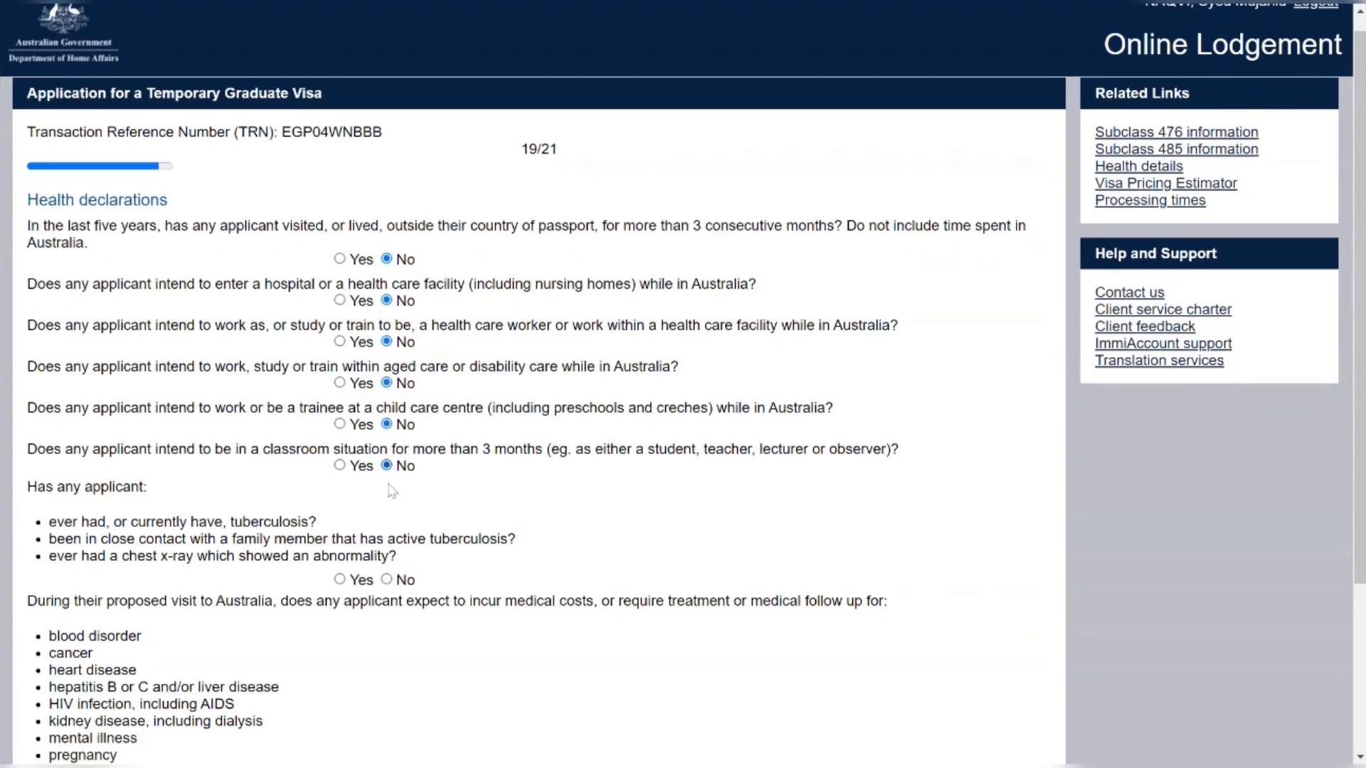
scroll(392, 490, "down", 2)
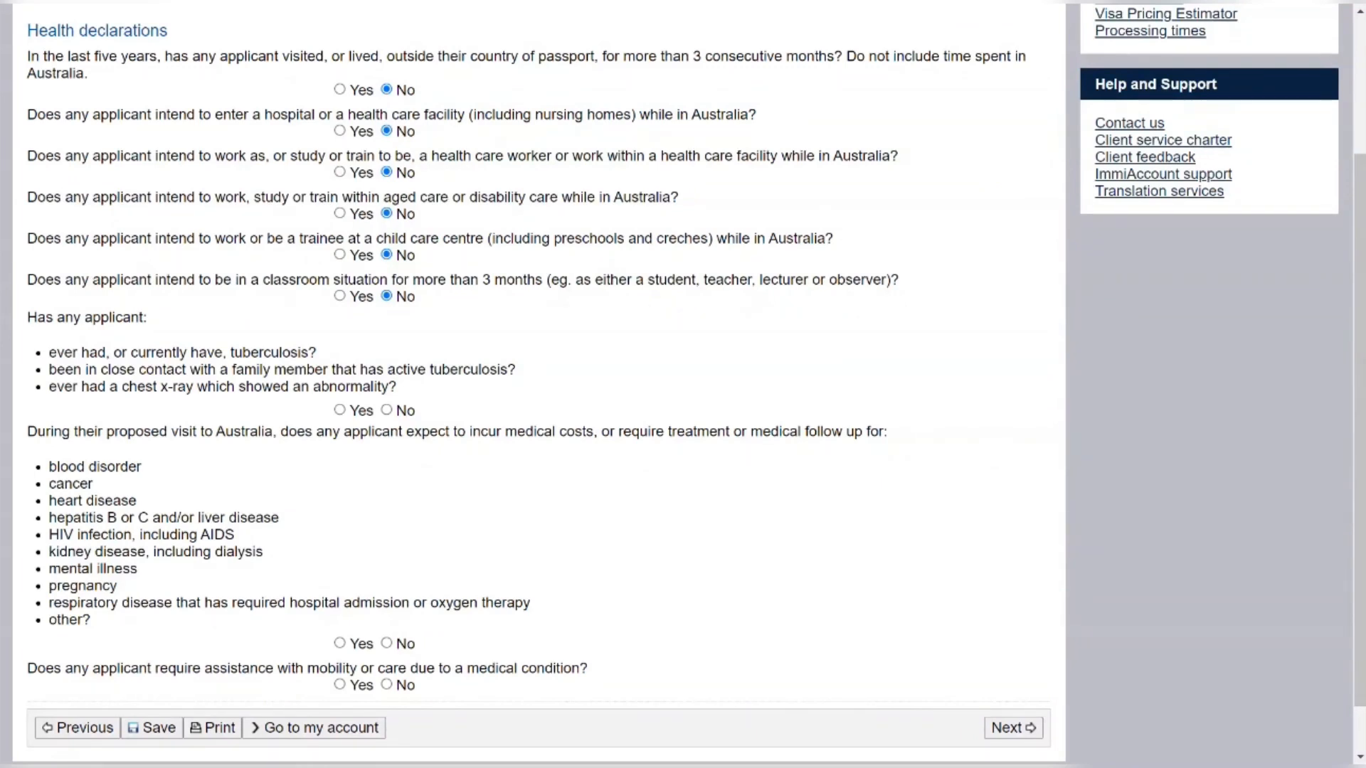
Answer No to tuberculosis, expected medical treatment costs, and needing mobility or care assistance
left_click(386, 411)
scroll(299, 484, "down", 1)
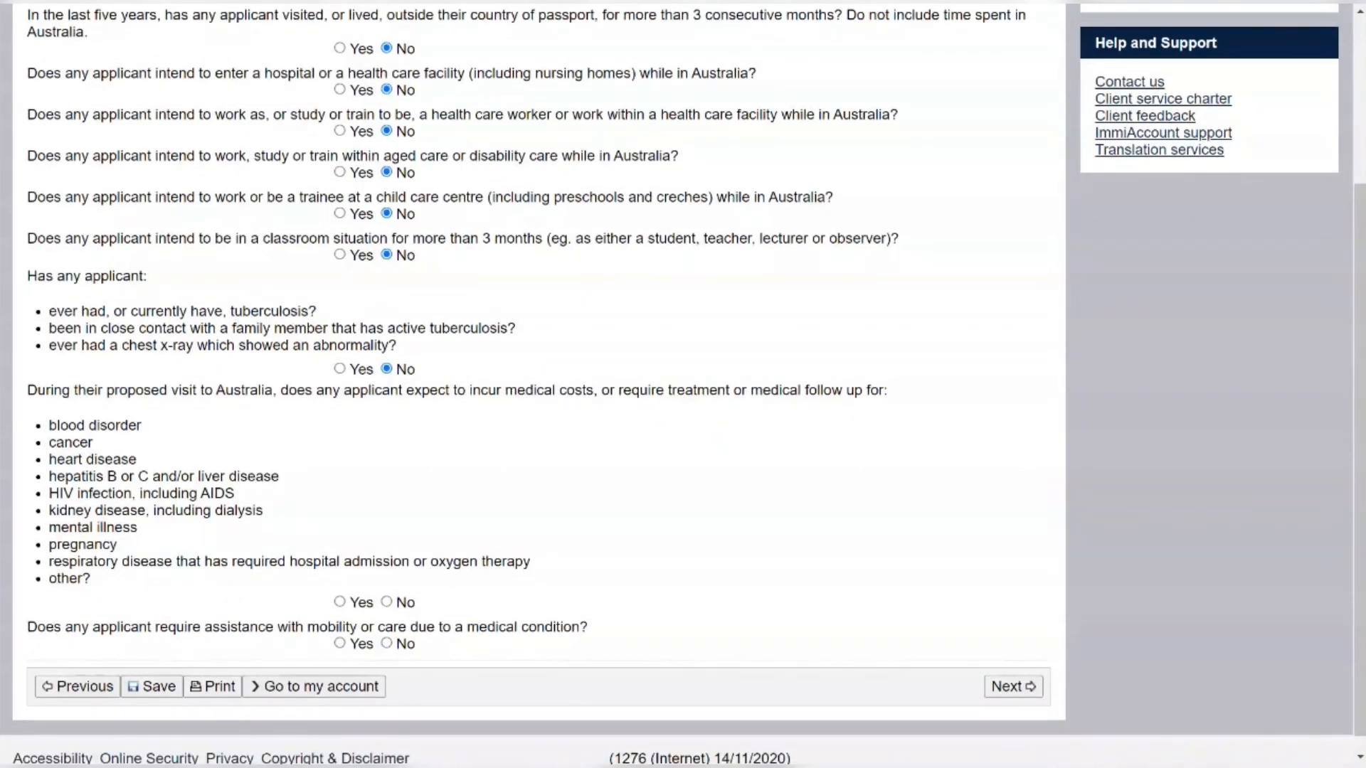
scroll(229, 448, "down", 1)
scroll(229, 448, "down", 1)
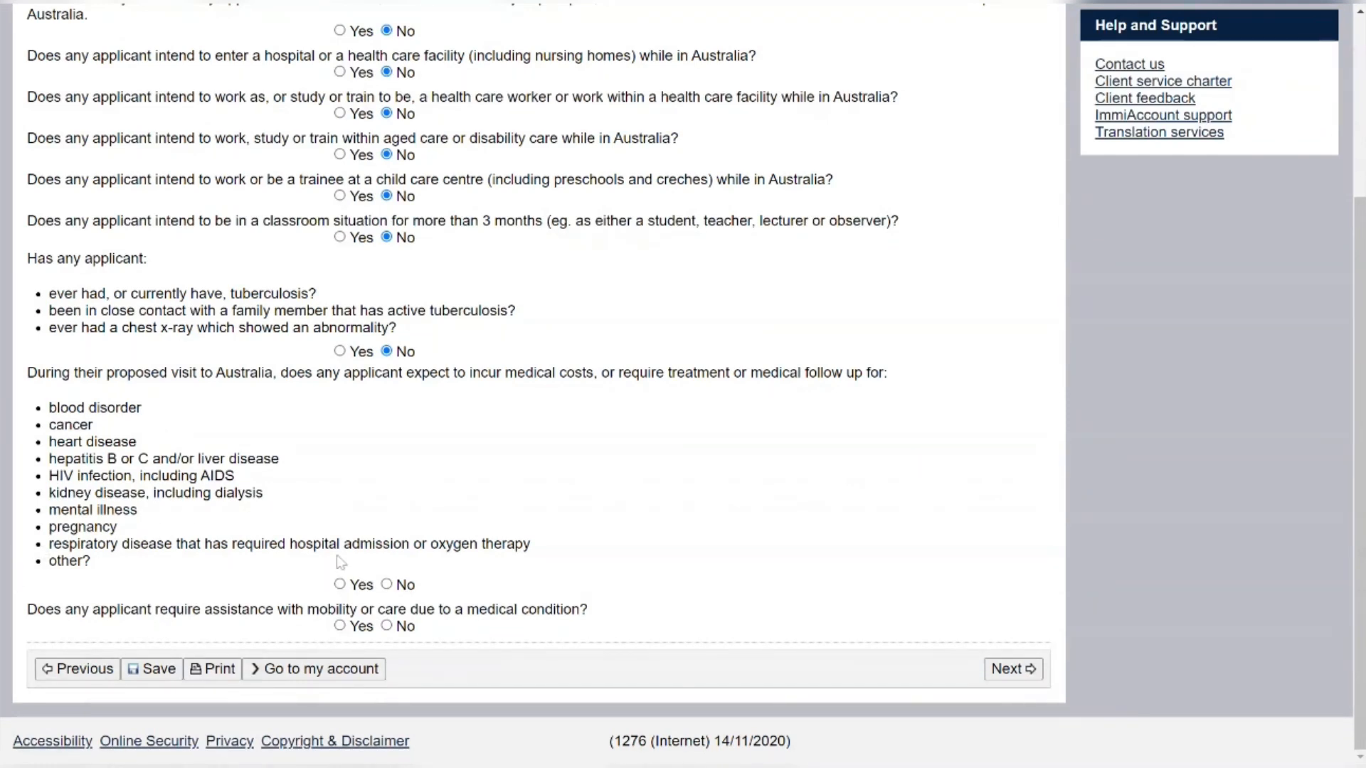
left_click(386, 585)
left_click(387, 628)
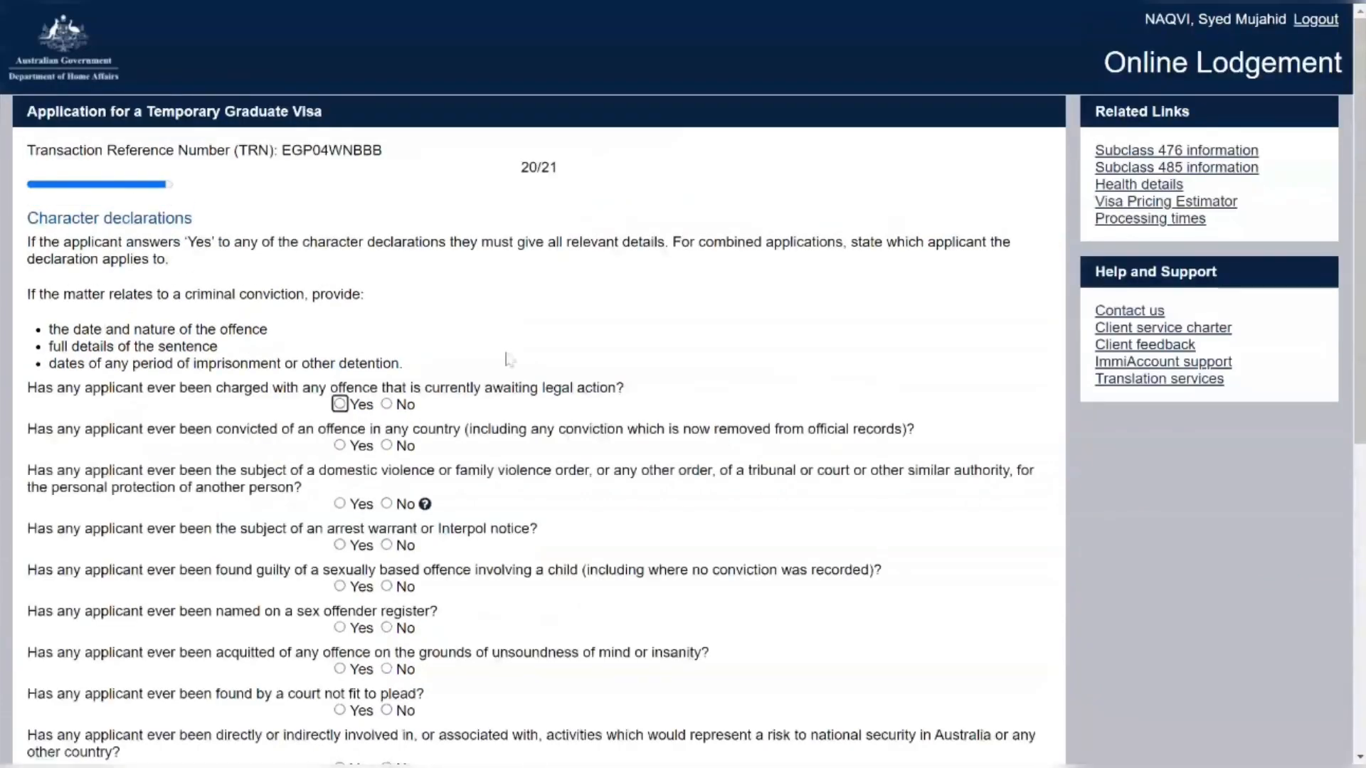
Answer No to pending legal action, convictions, domestic violence orders, arrest warrants, and child sexual offences
scroll(507, 358, "down", 2)
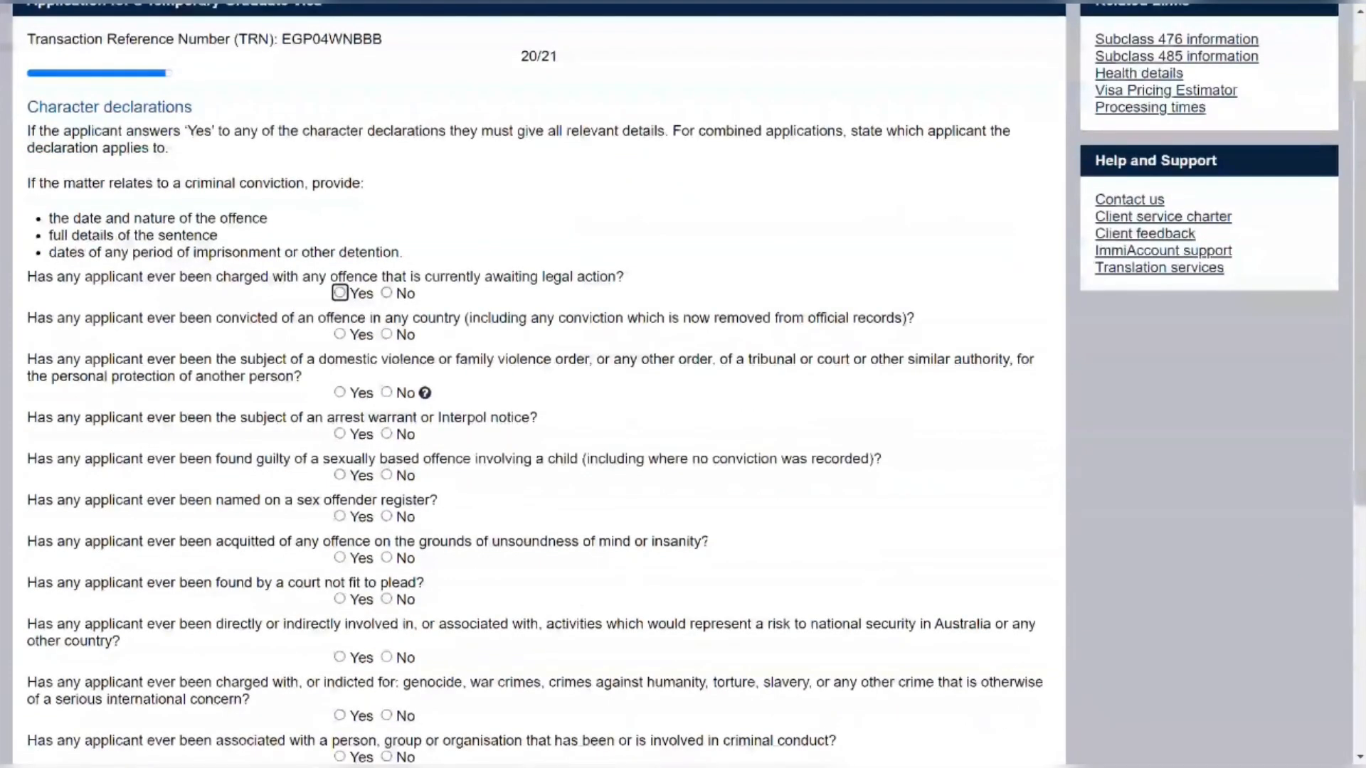
left_click(390, 295)
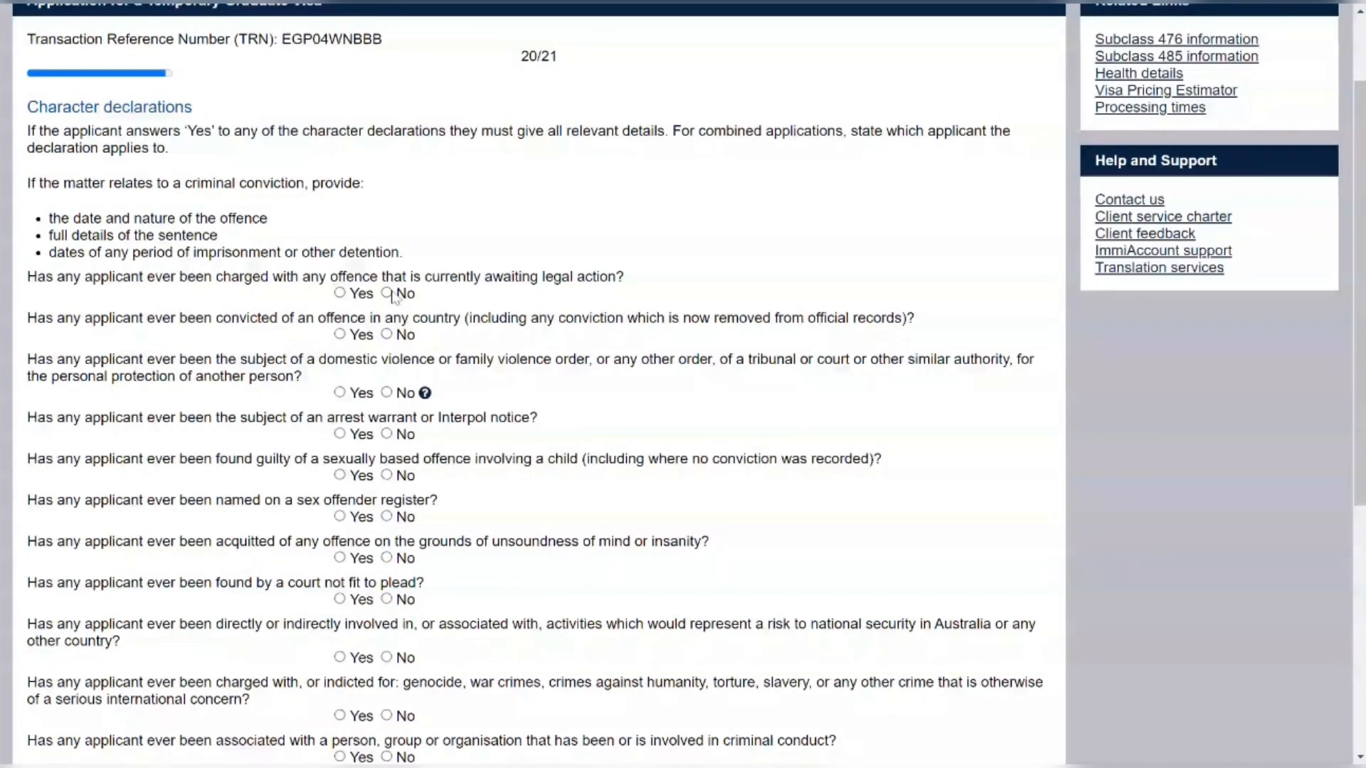
scroll(487, 307, "down", 1)
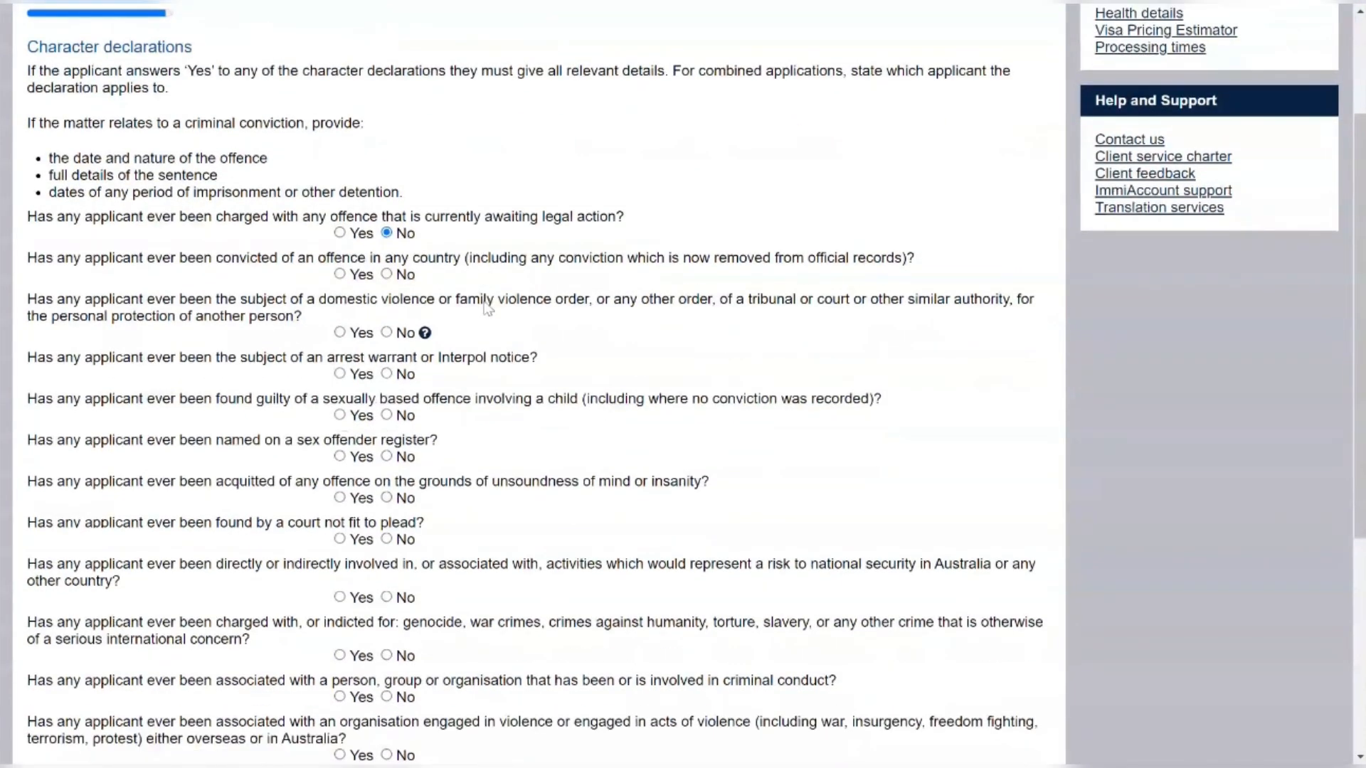
left_click(388, 274)
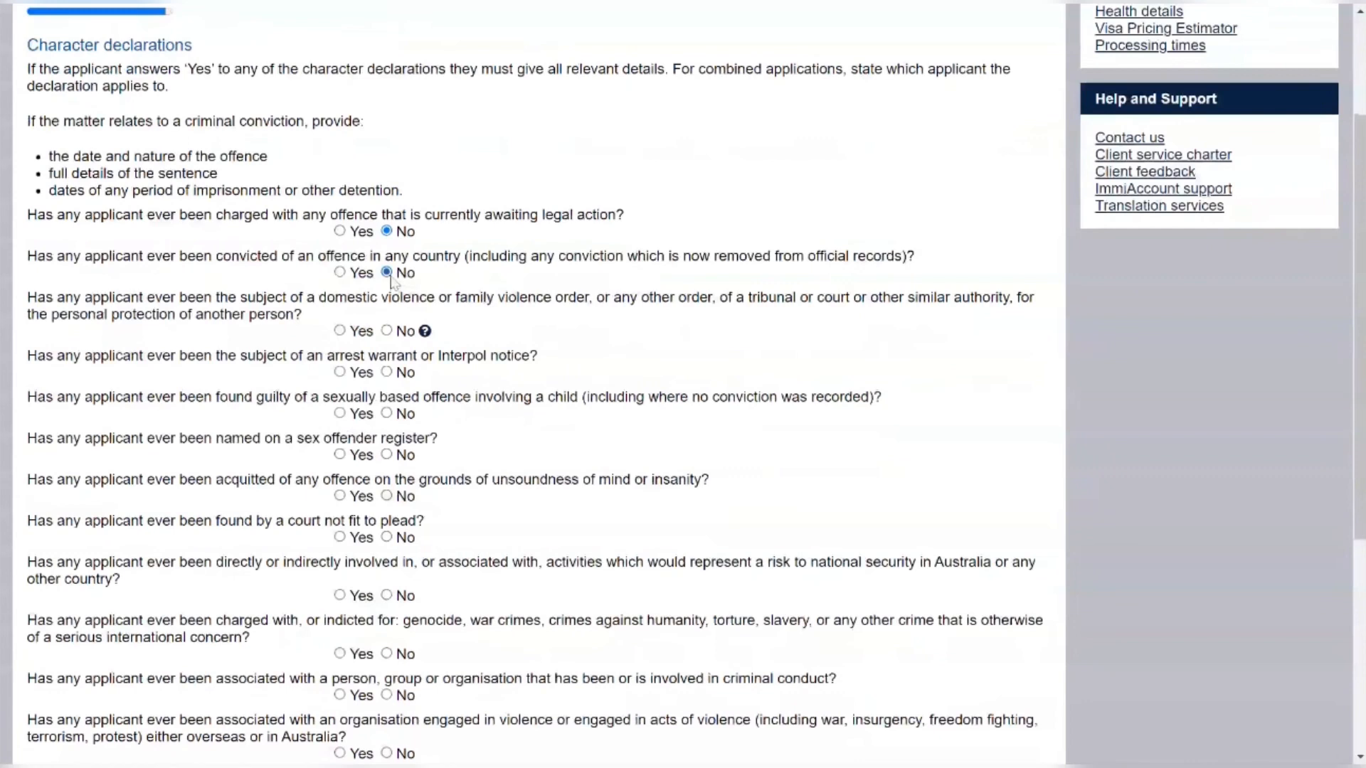
left_click(388, 330)
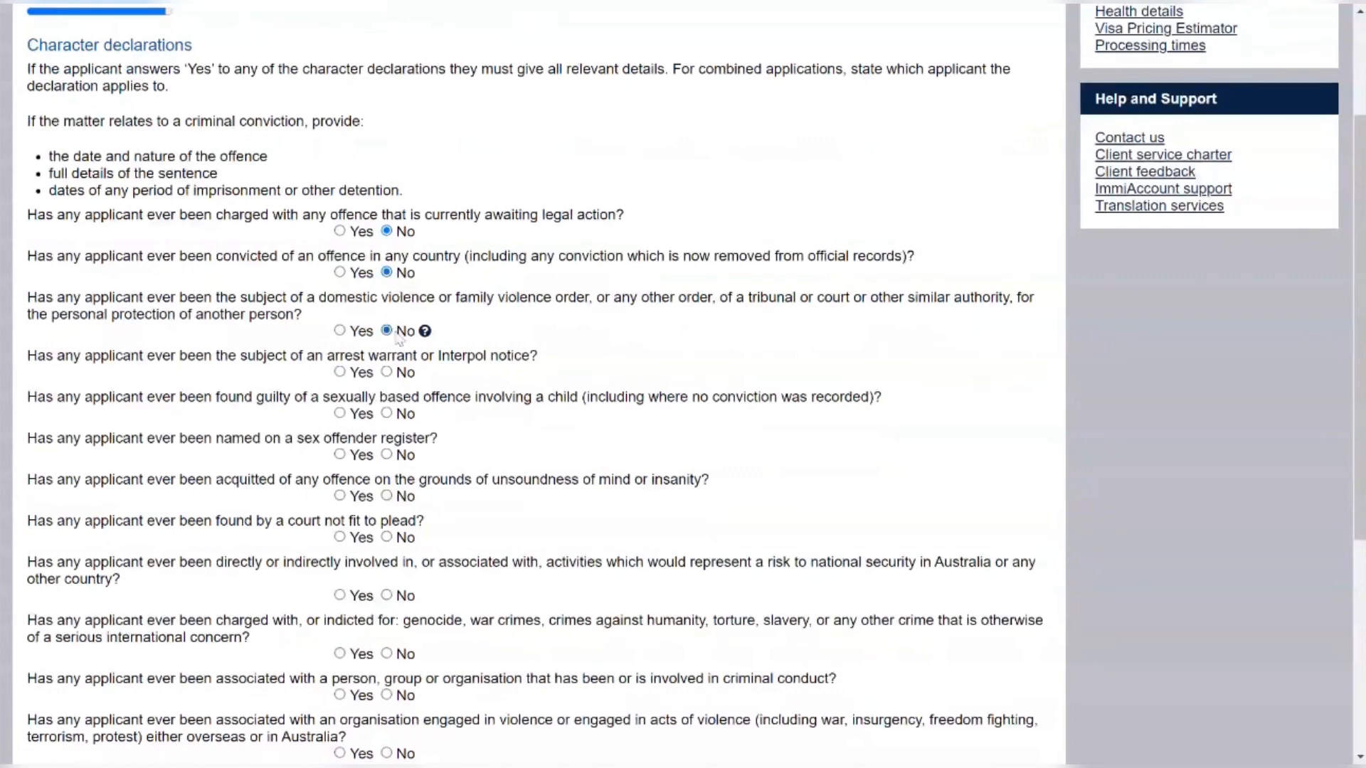
left_click(388, 373)
left_click(386, 414)
Answer No to sex offender register, unsoundness of mind, unfit to plead, national security, and war crimes
scroll(450, 426, "down", 1)
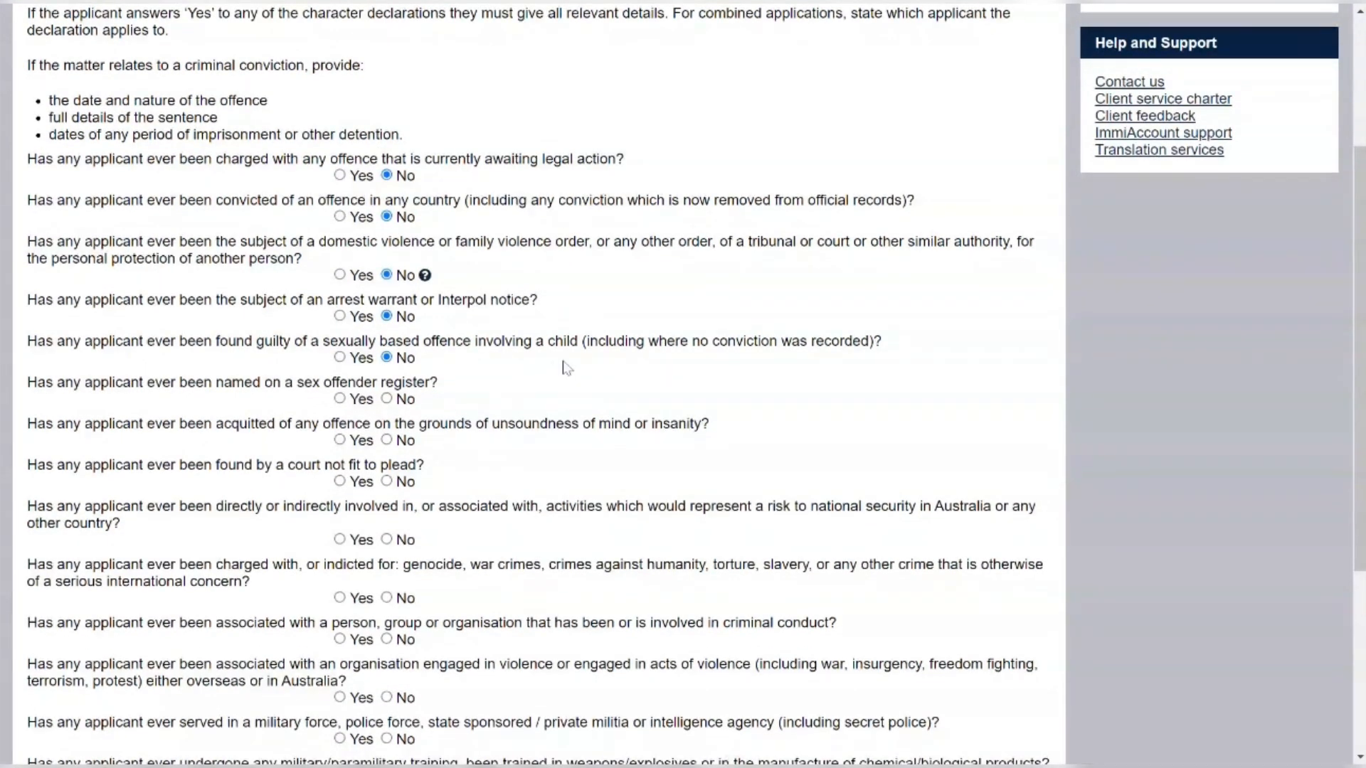
scroll(569, 368, "down", 1)
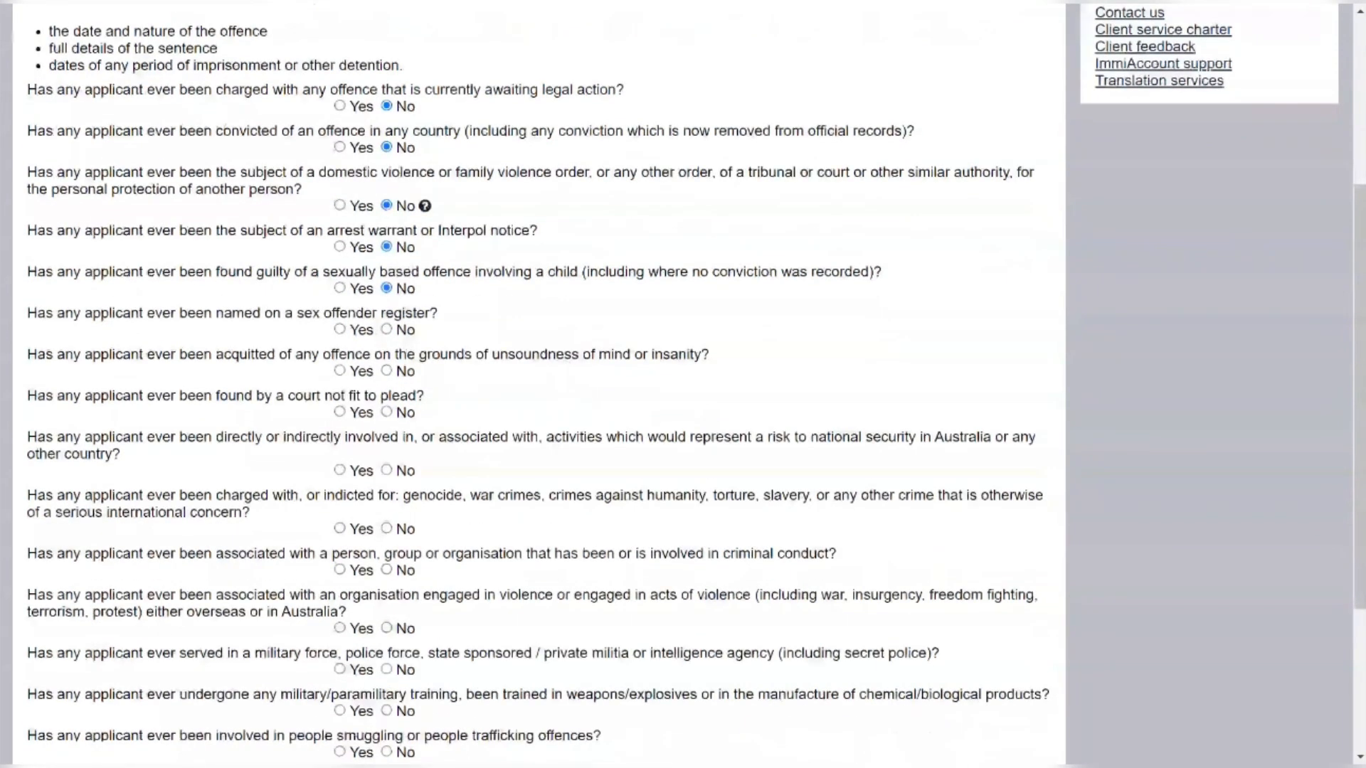
left_click(386, 330)
scroll(455, 376, "down", 1)
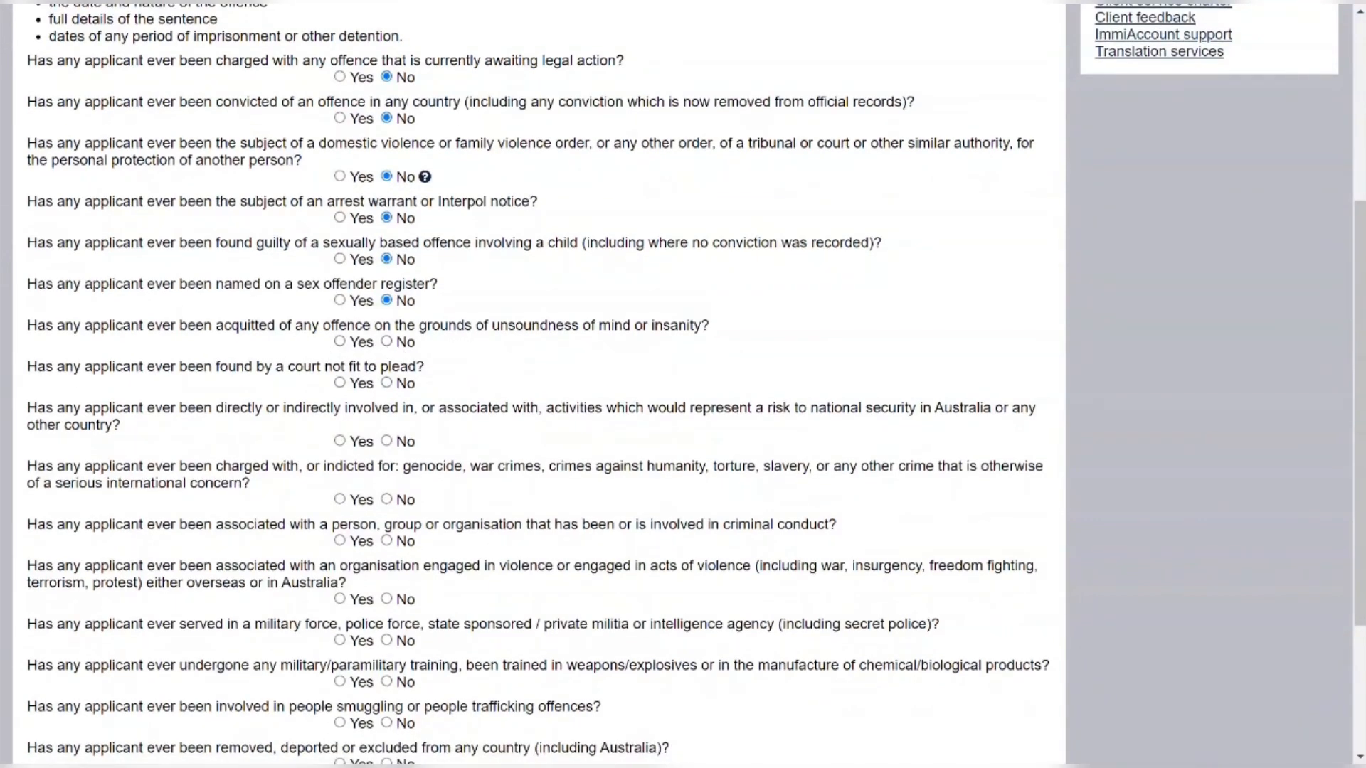
left_click(386, 343)
scroll(490, 355, "down", 1)
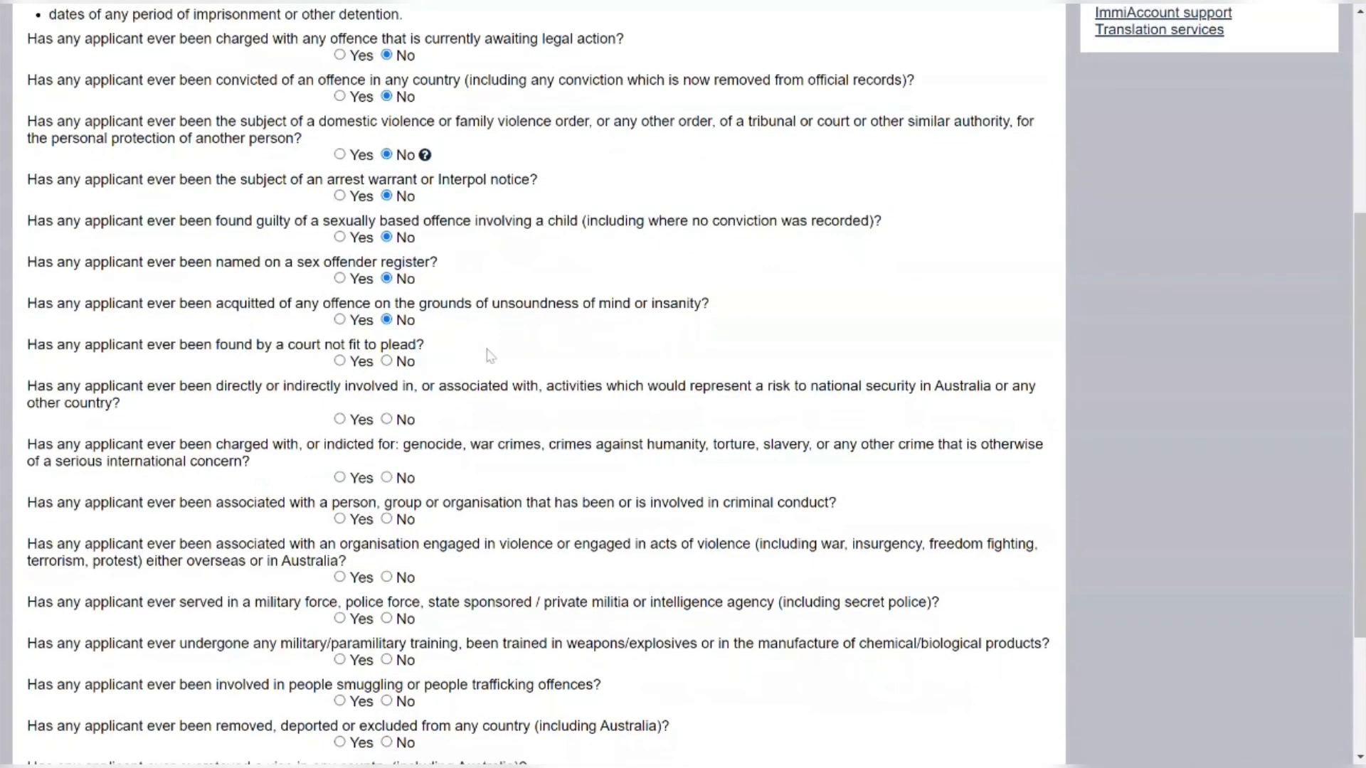
scroll(490, 356, "down", 2)
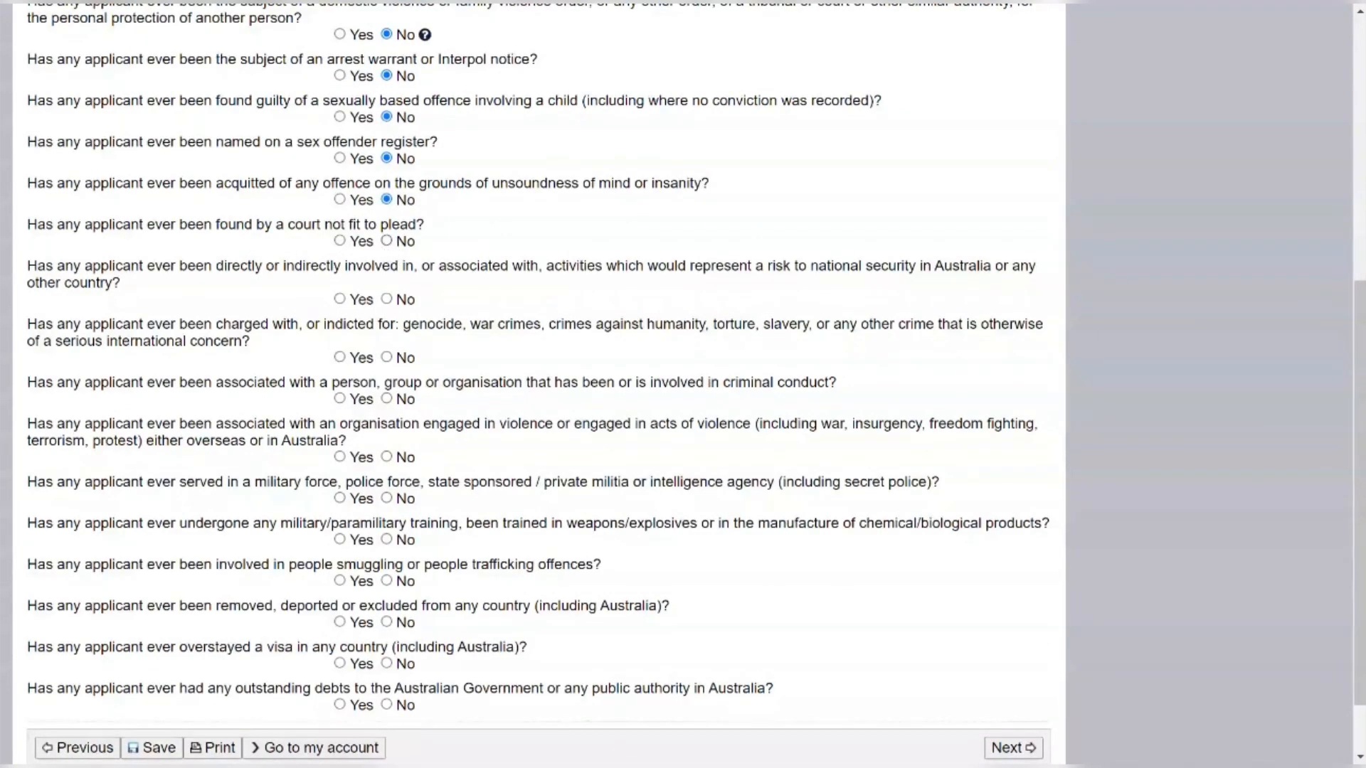
left_click(386, 241)
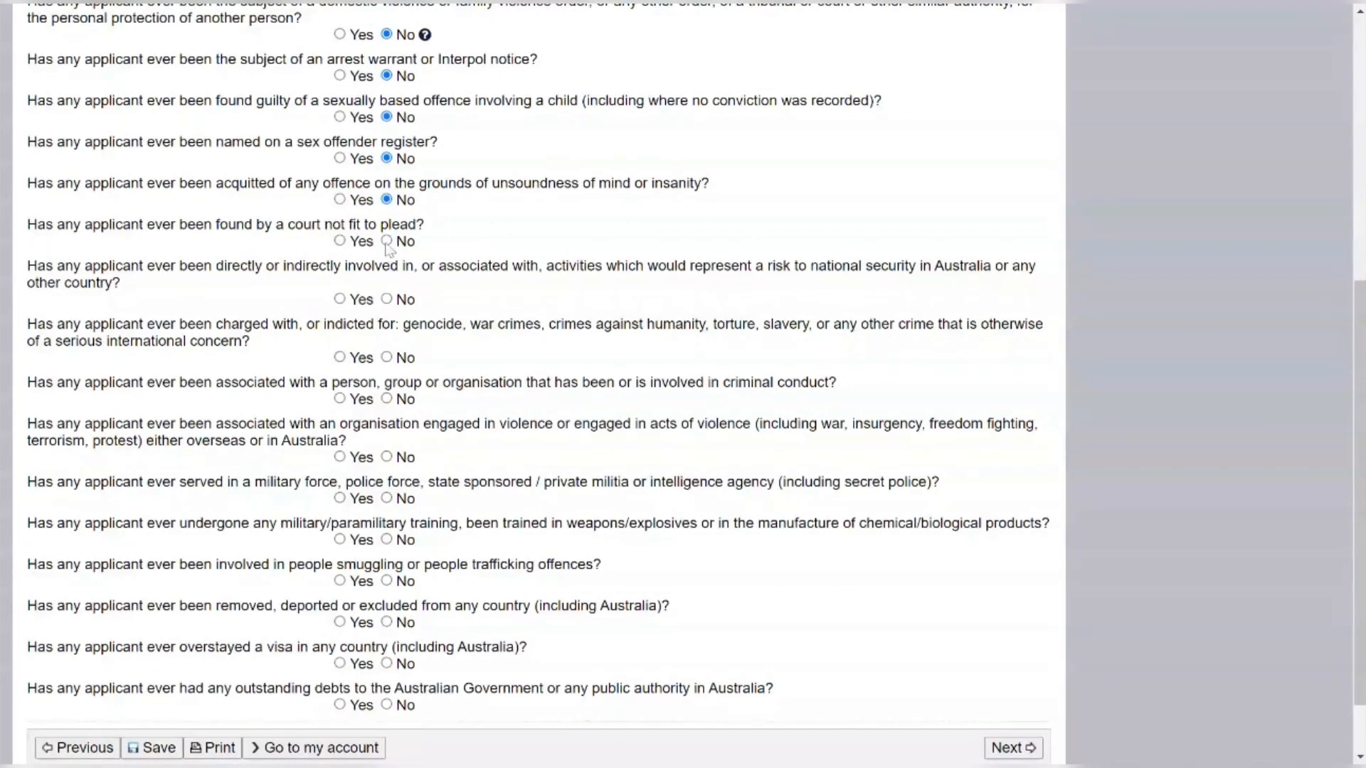
left_click(386, 300)
left_click(387, 358)
Answer No to criminal or violent associations, military service, weapons training, smuggling, deportation, overstays, and debts
scroll(390, 358, "down", 1)
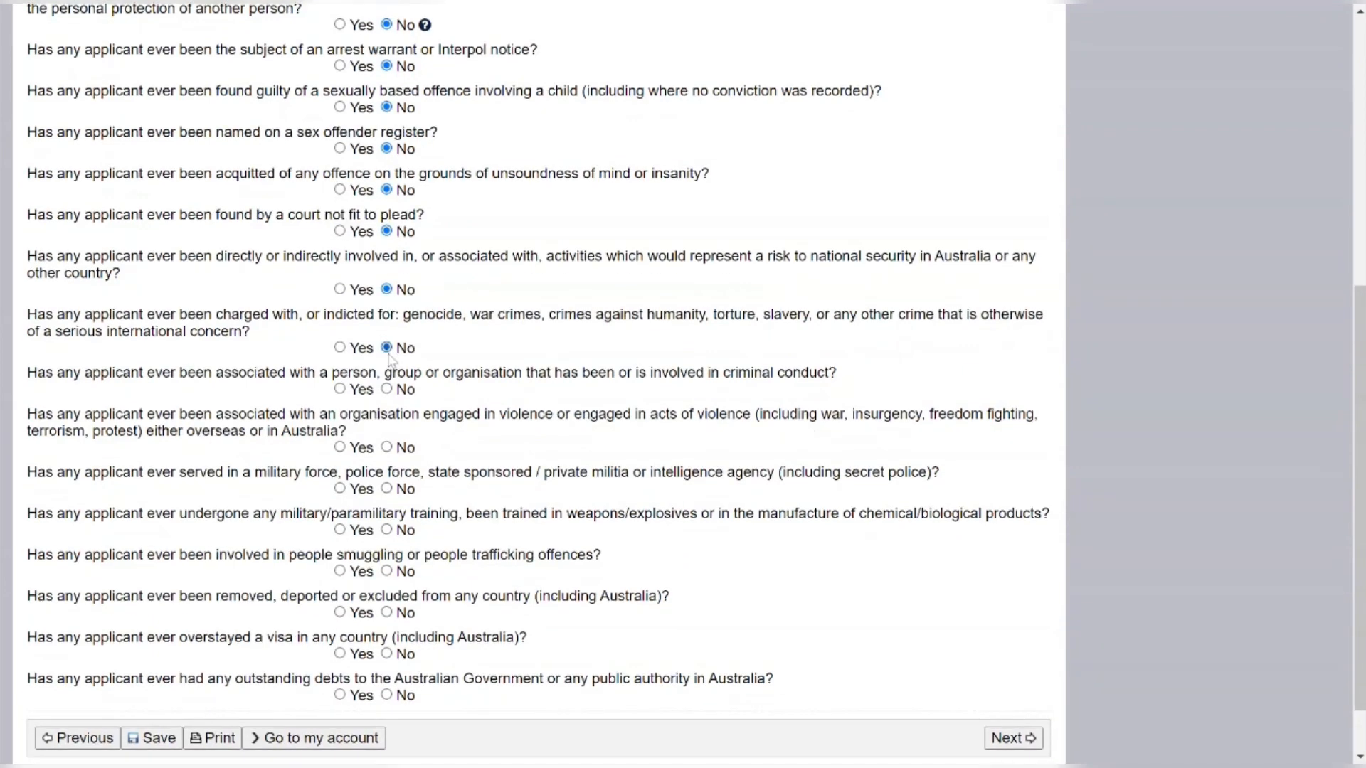
scroll(390, 359, "down", 1)
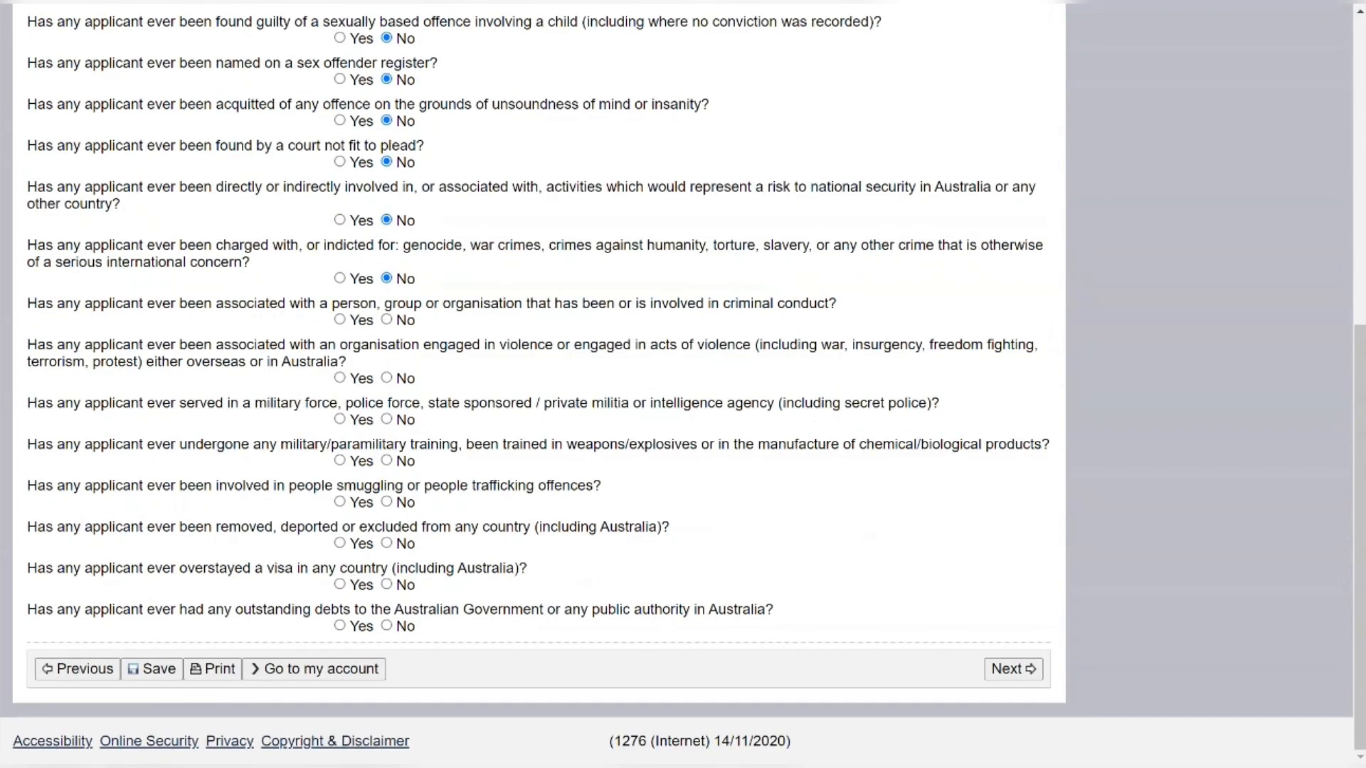
left_click(386, 320)
left_click(388, 379)
left_click(388, 420)
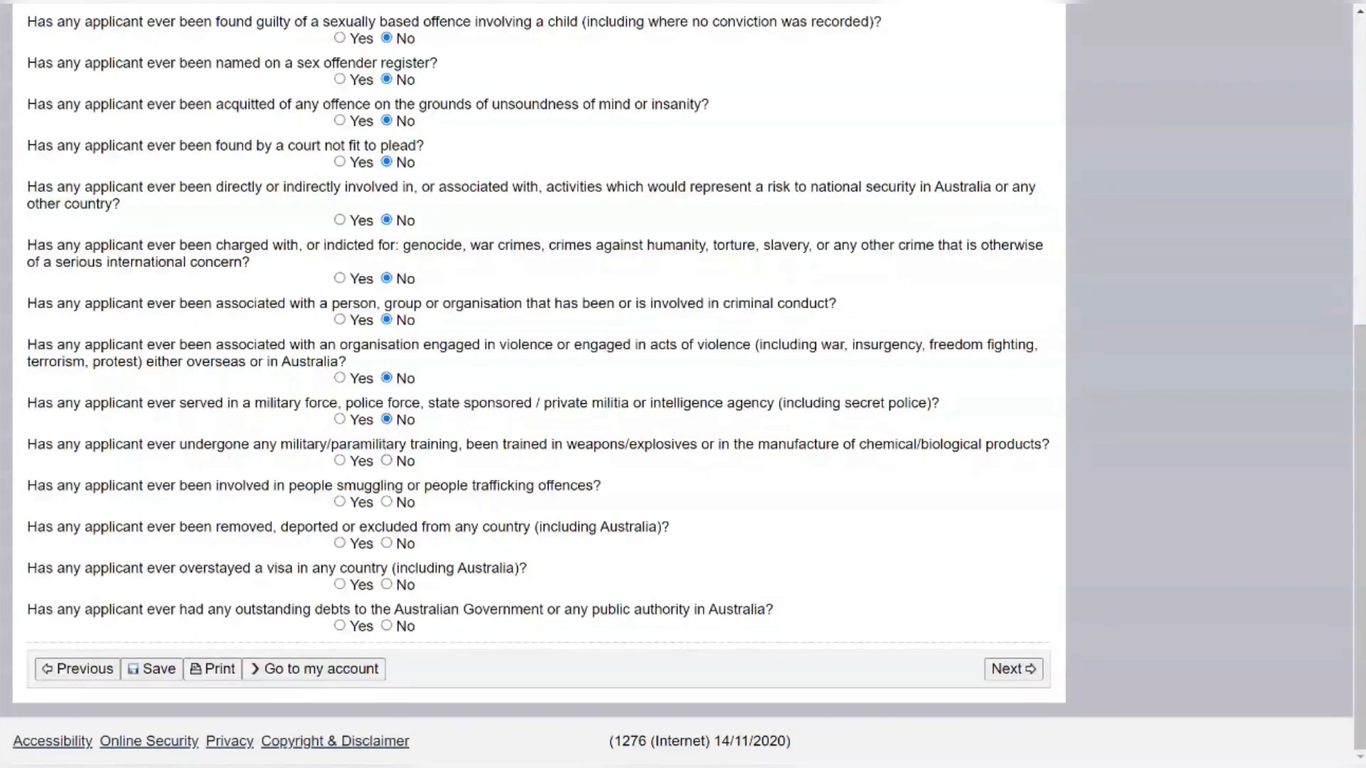
left_click(386, 461)
left_click(387, 503)
left_click(387, 544)
left_click(387, 585)
left_click(387, 626)
Advance to the final Declarations page (21/21) and look over its statements
left_click(1032, 679)
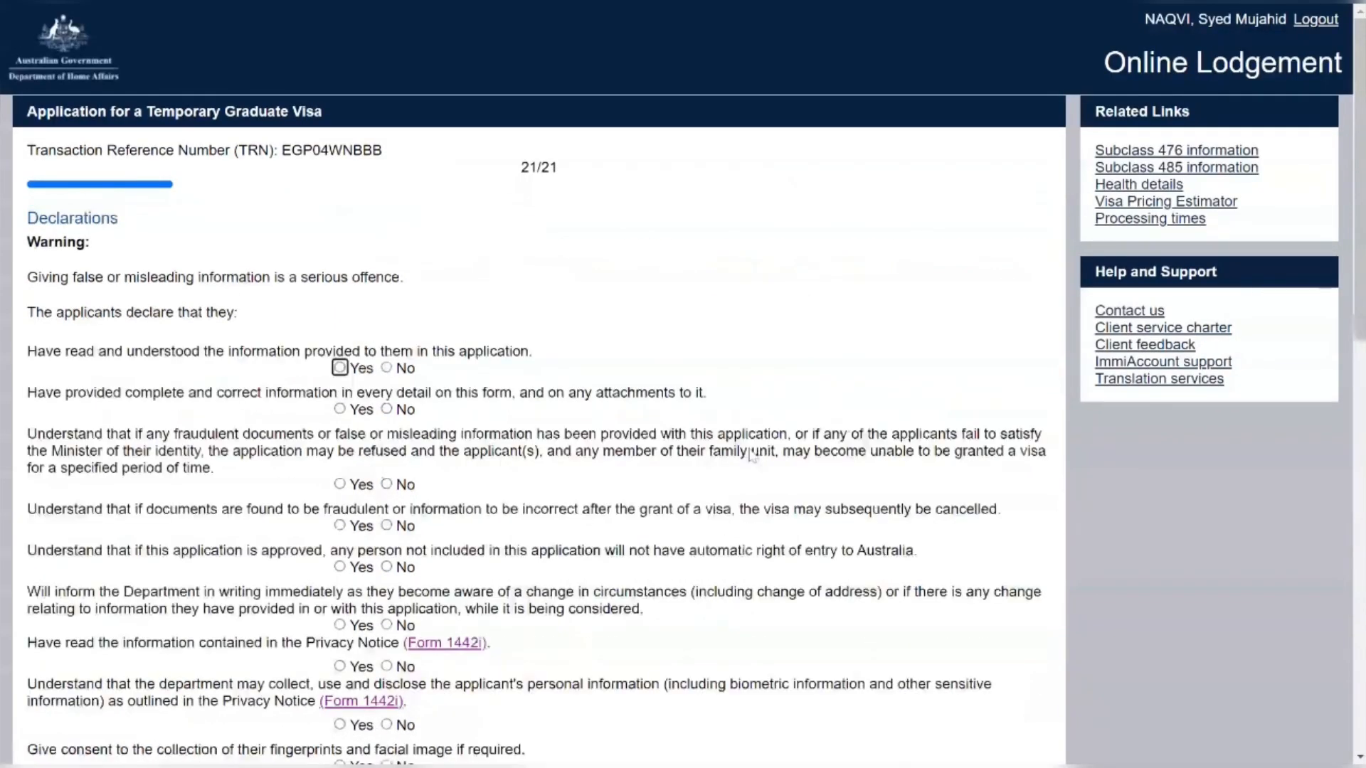
scroll(477, 343, "down", 1)
scroll(478, 343, "down", 1)
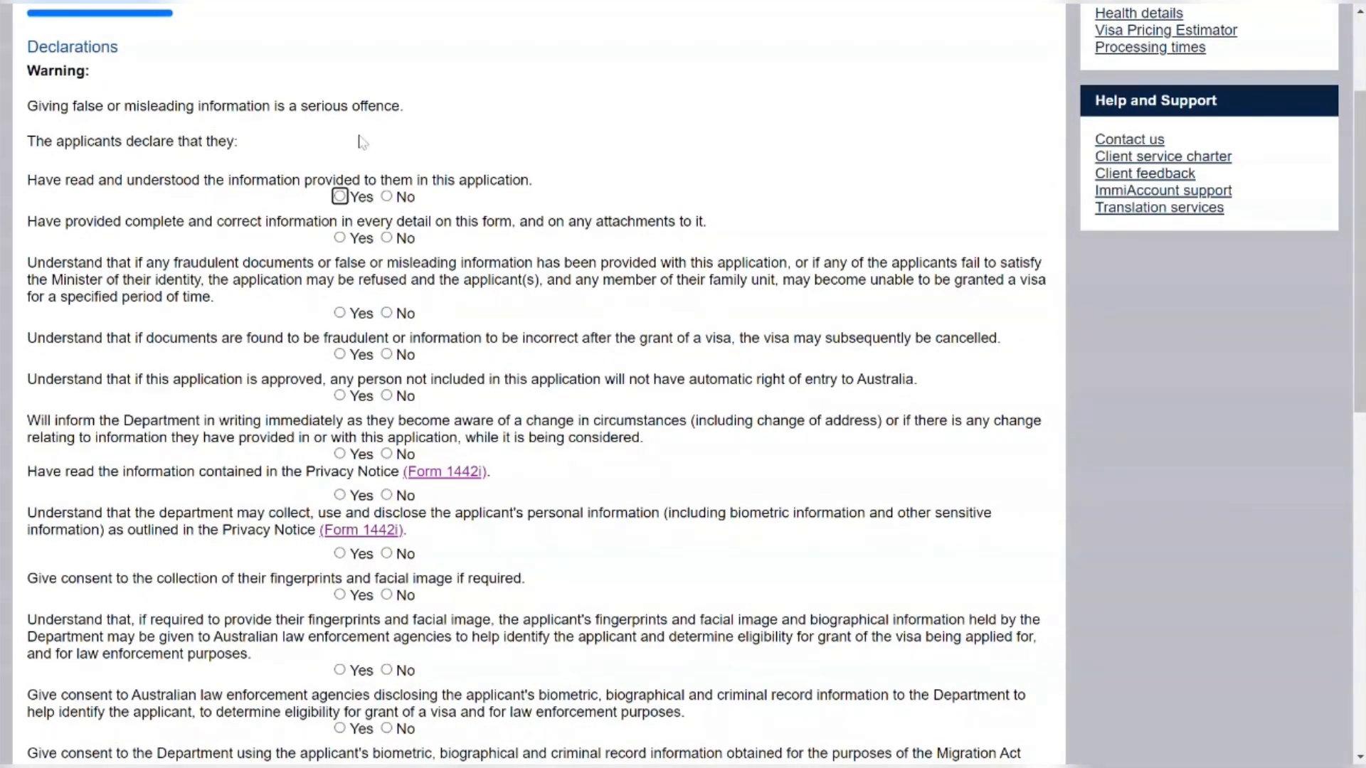
scroll(350, 179, "up", 1)
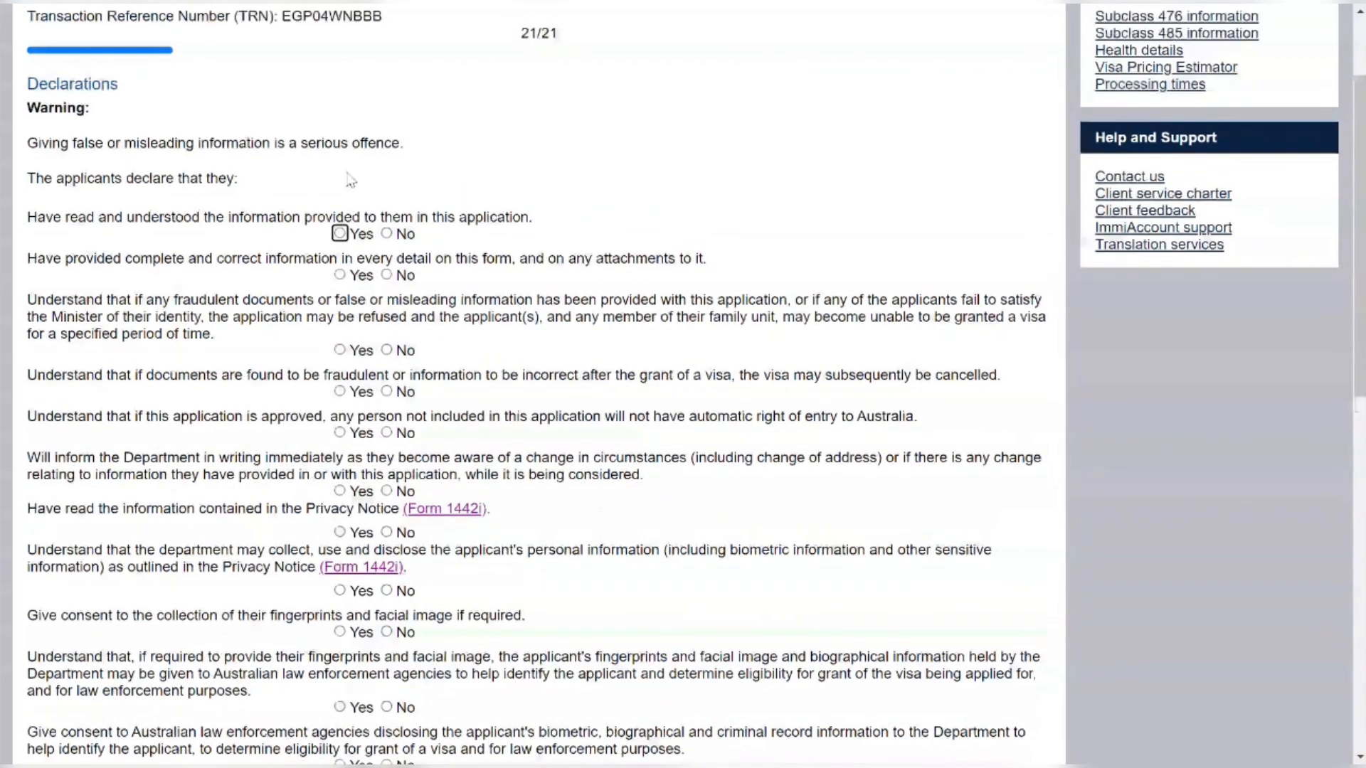
scroll(350, 179, "down", 1)
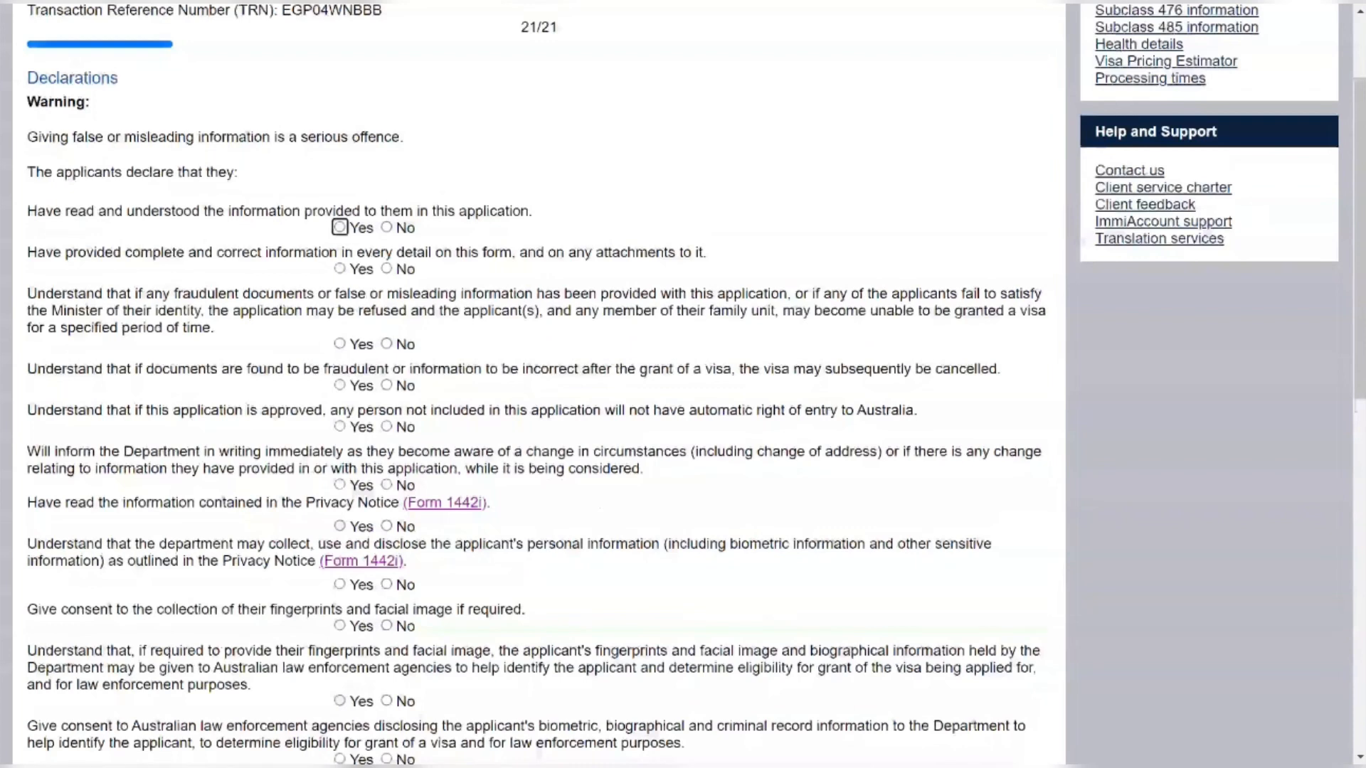
Answer Yes to having read the application information, giving correct information, and the fraud refusal warning
left_click(339, 227)
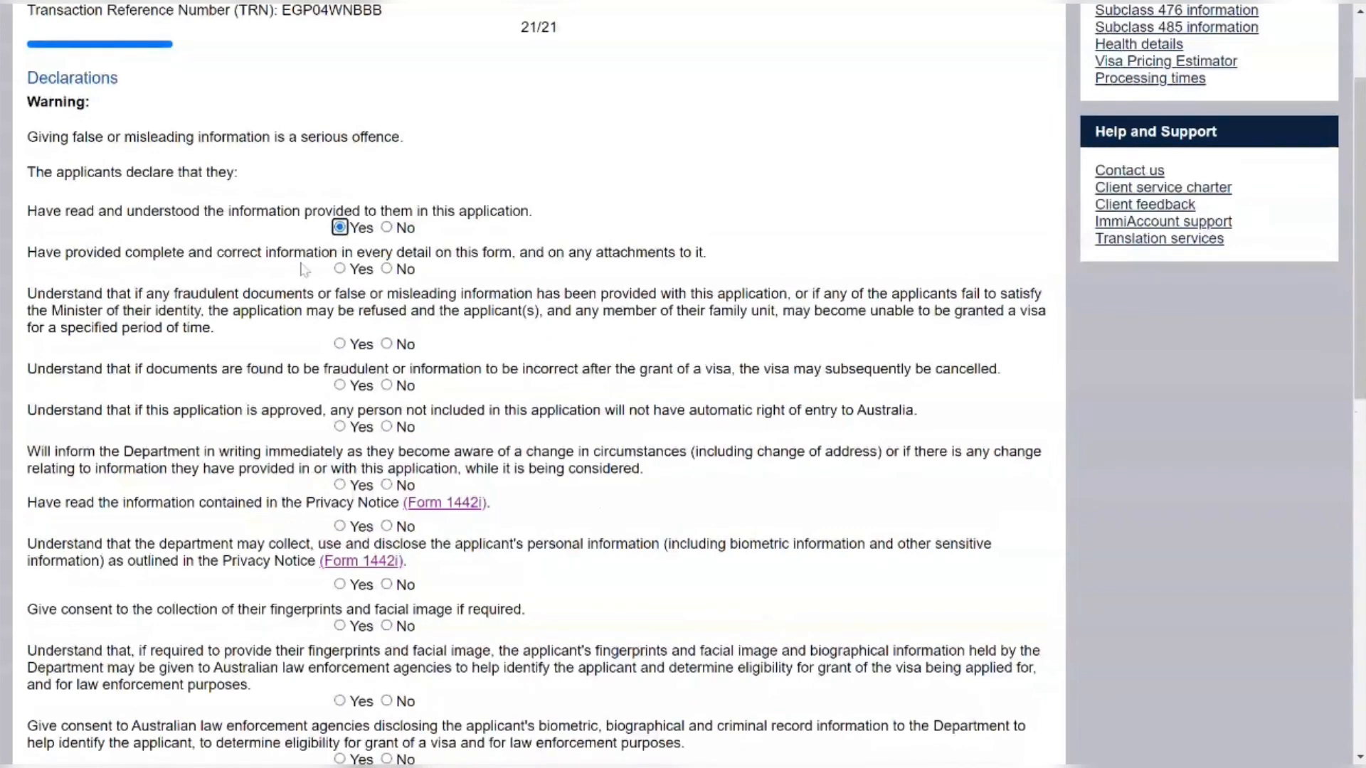
left_click(340, 269)
scroll(340, 270, "down", 1)
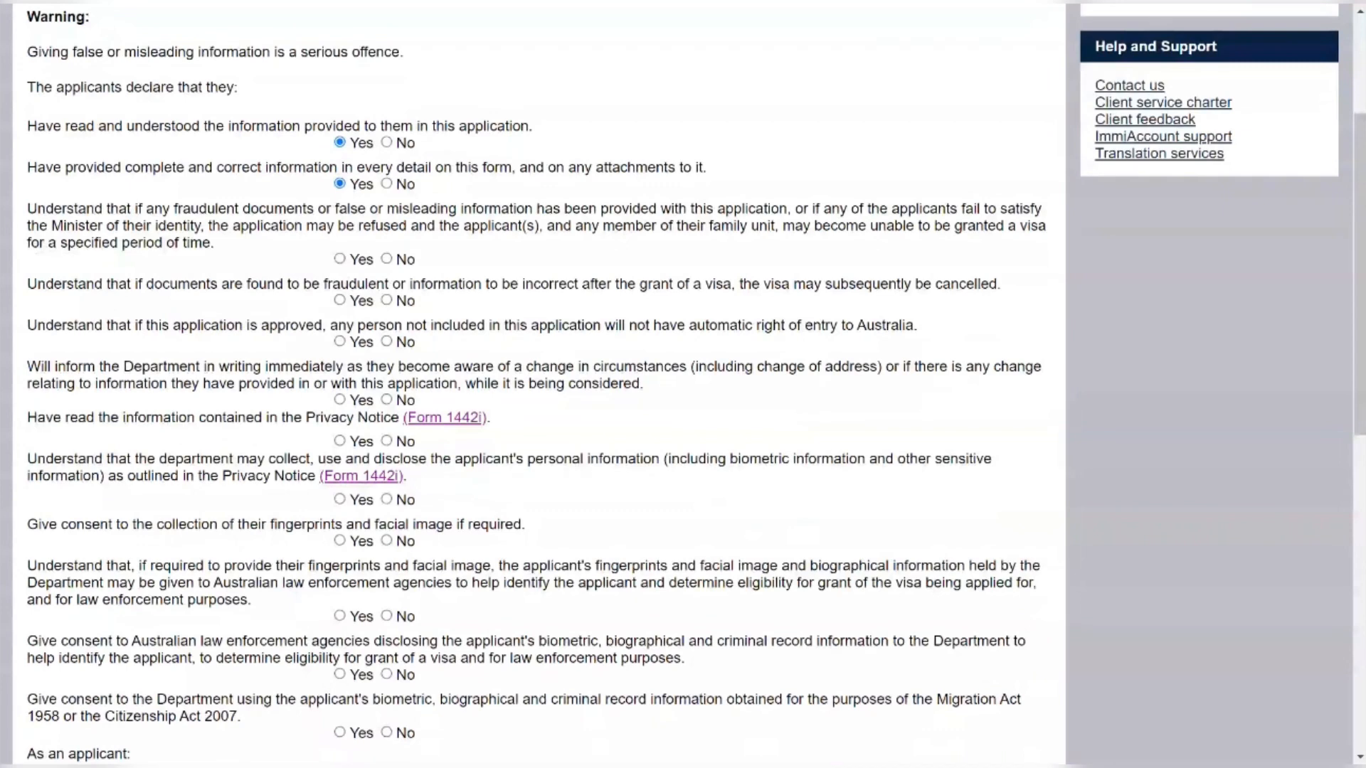
left_click(348, 262)
scroll(313, 306, "down", 1)
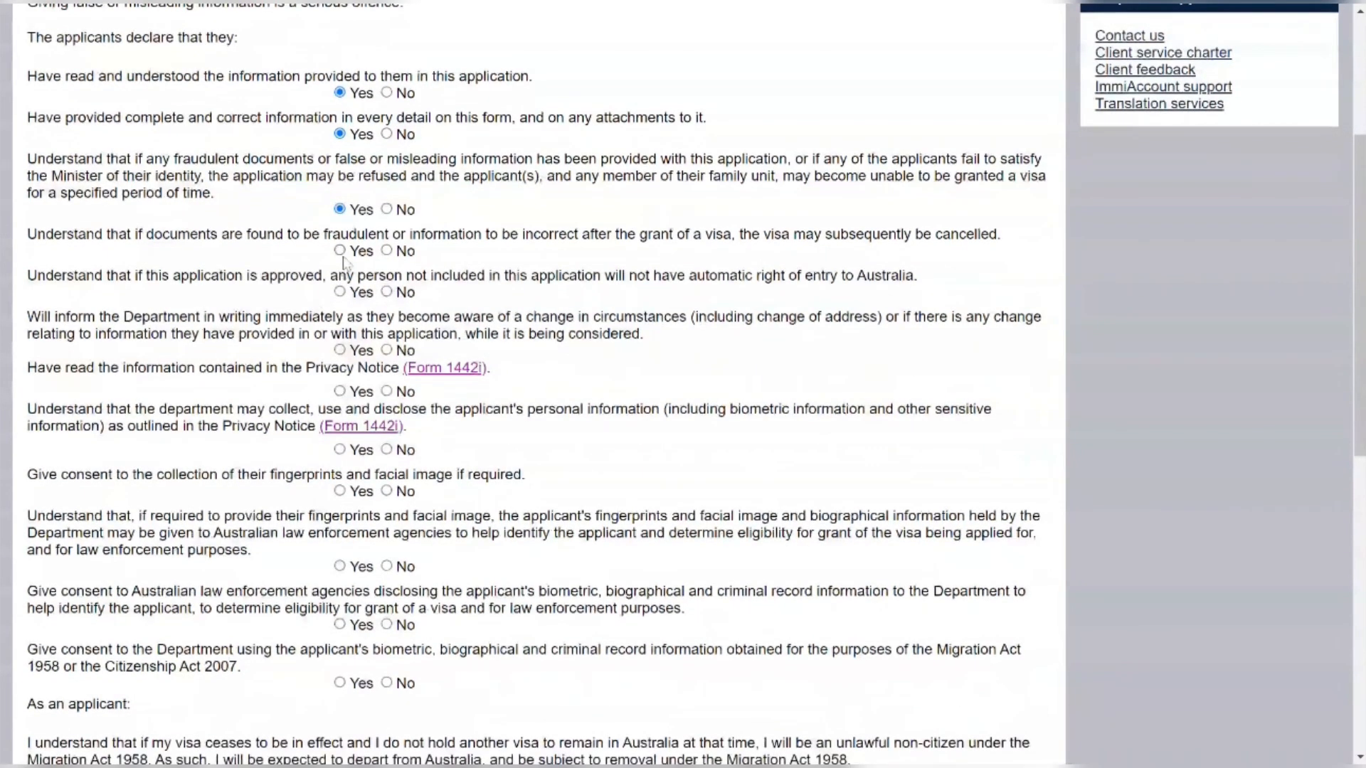
Answer Yes to visa cancellation, no automatic entry for others, reporting changes, and reading the Privacy Notice
left_click(343, 262)
left_click(339, 292)
scroll(270, 310, "down", 1)
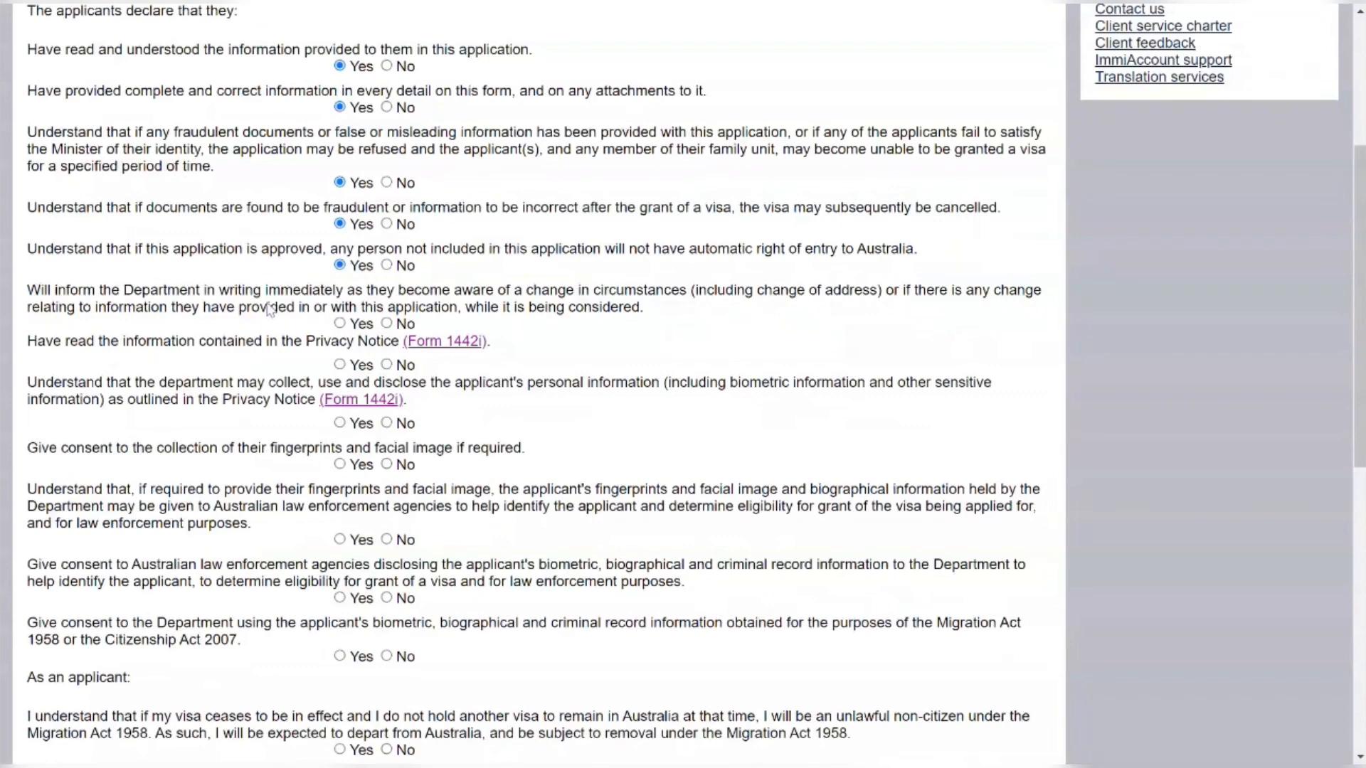
scroll(269, 310, "down", 1)
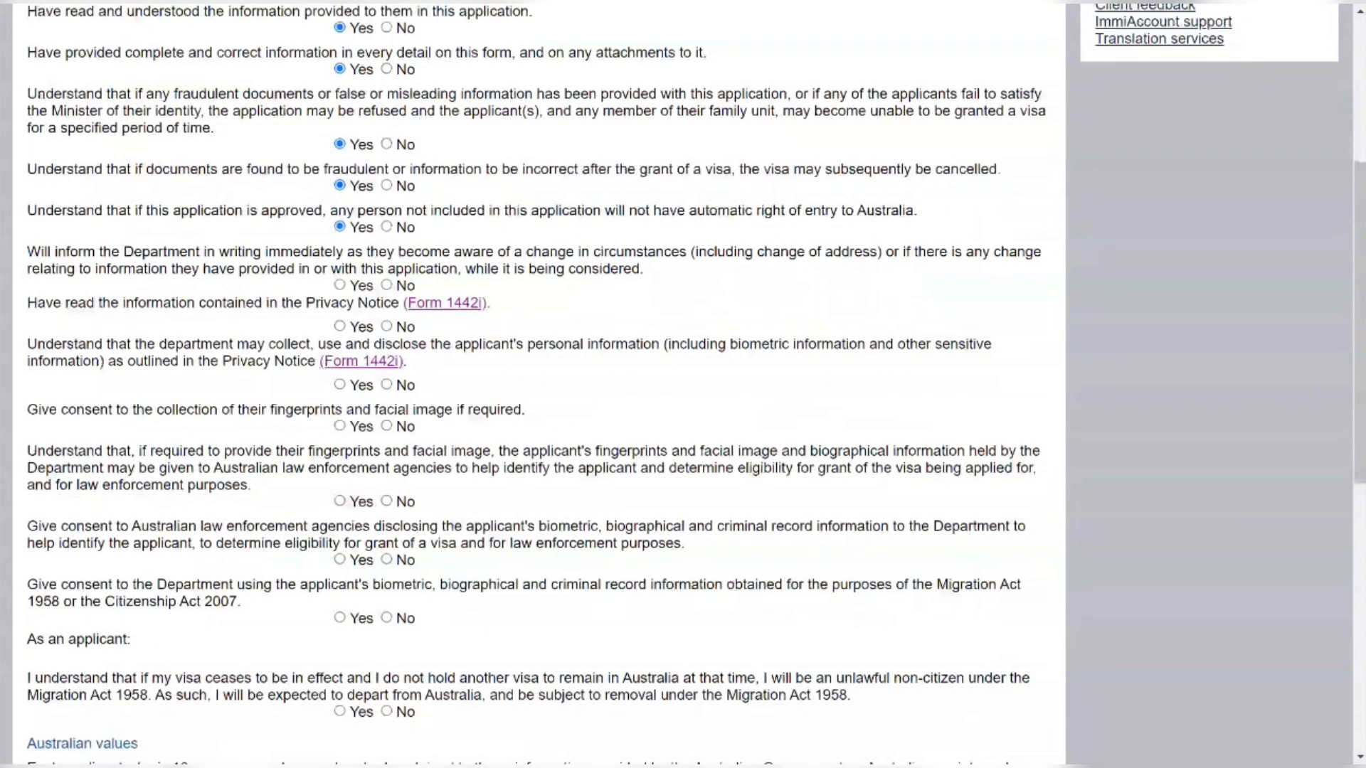
left_click(339, 286)
scroll(341, 286, "down", 1)
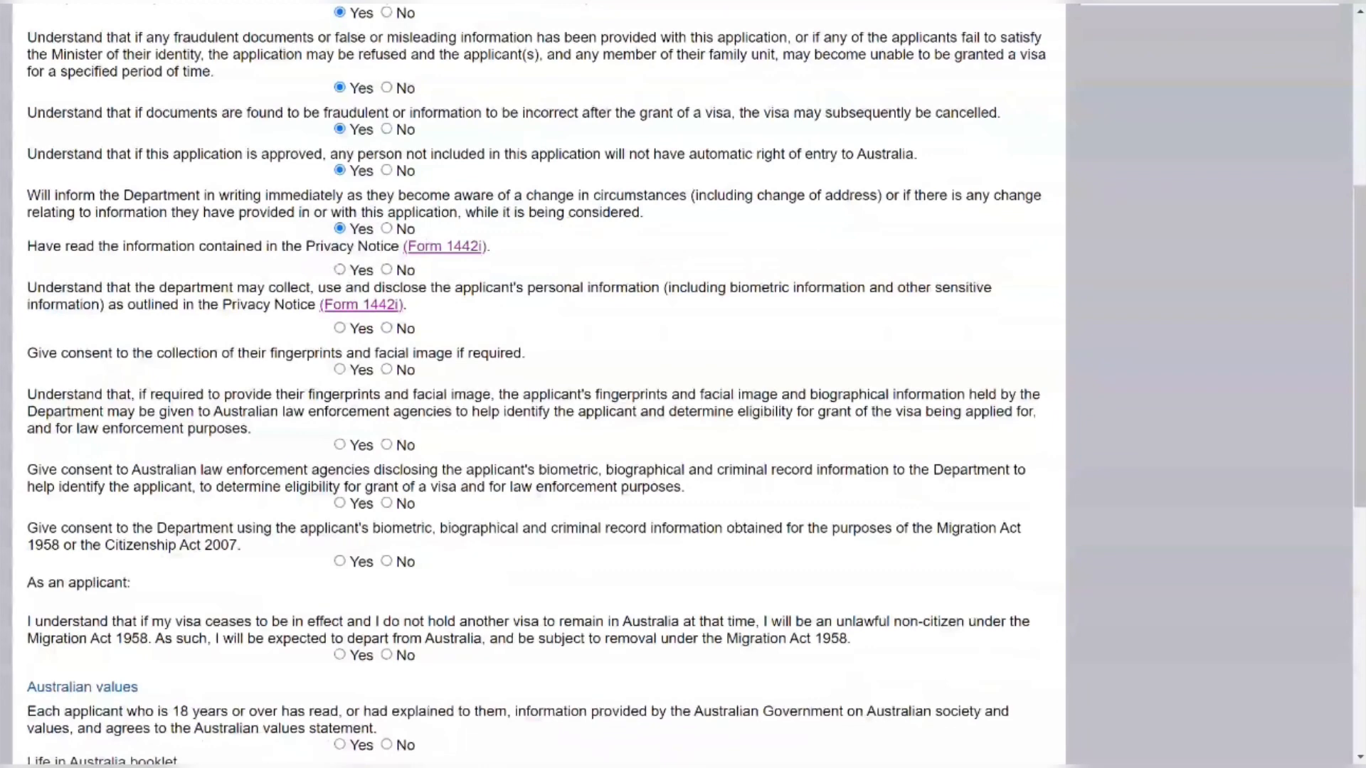
left_click(339, 270)
scroll(341, 273, "down", 1)
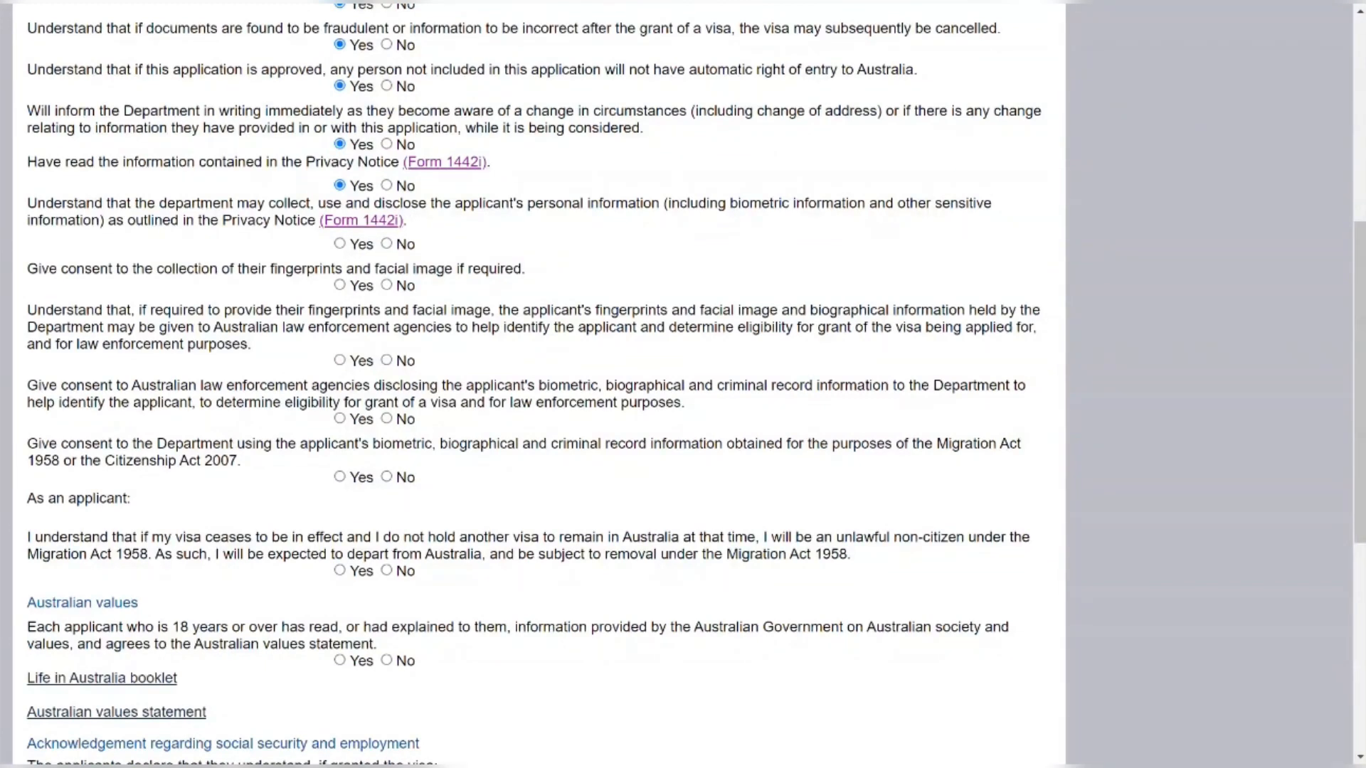
Answer Yes to the personal information, biometrics collection and law enforcement records consent statements
left_click(340, 244)
scroll(236, 256, "down", 1)
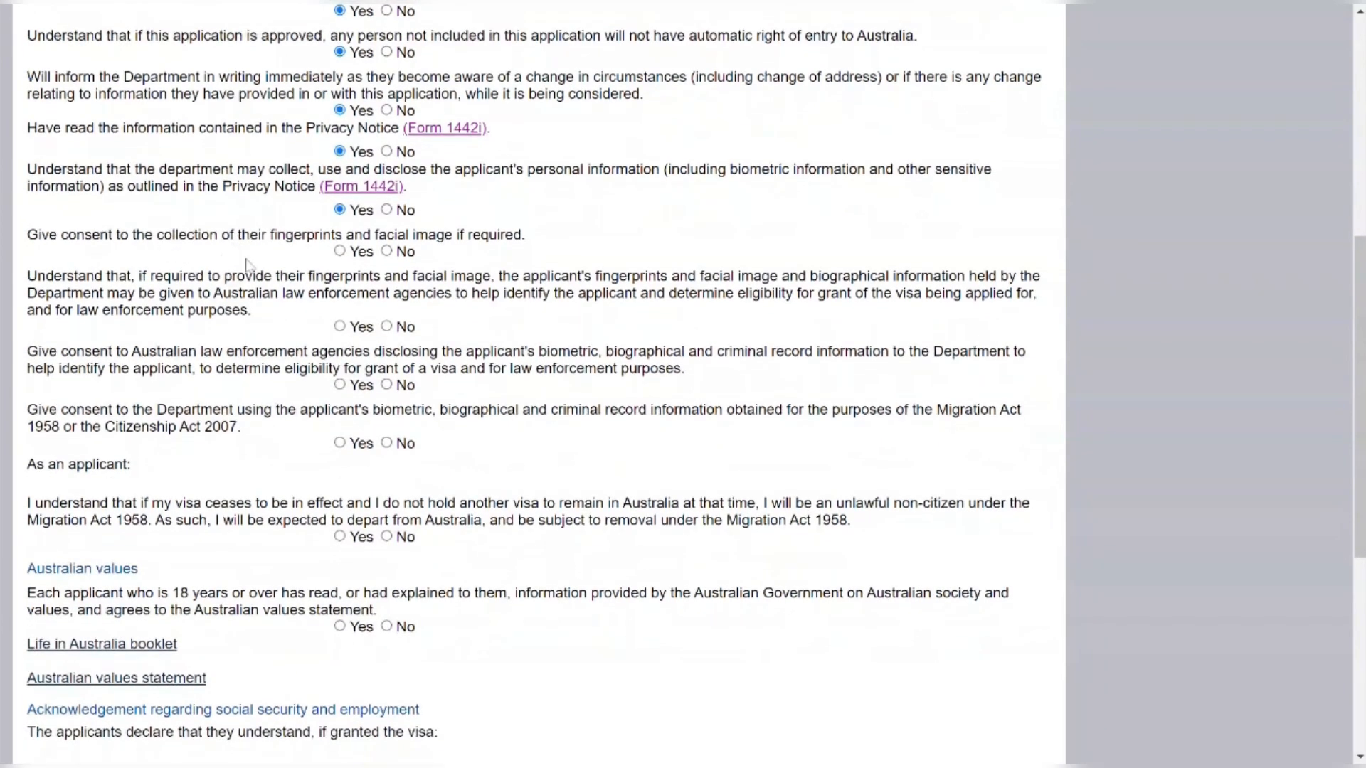
left_click(340, 252)
scroll(340, 256, "down", 2)
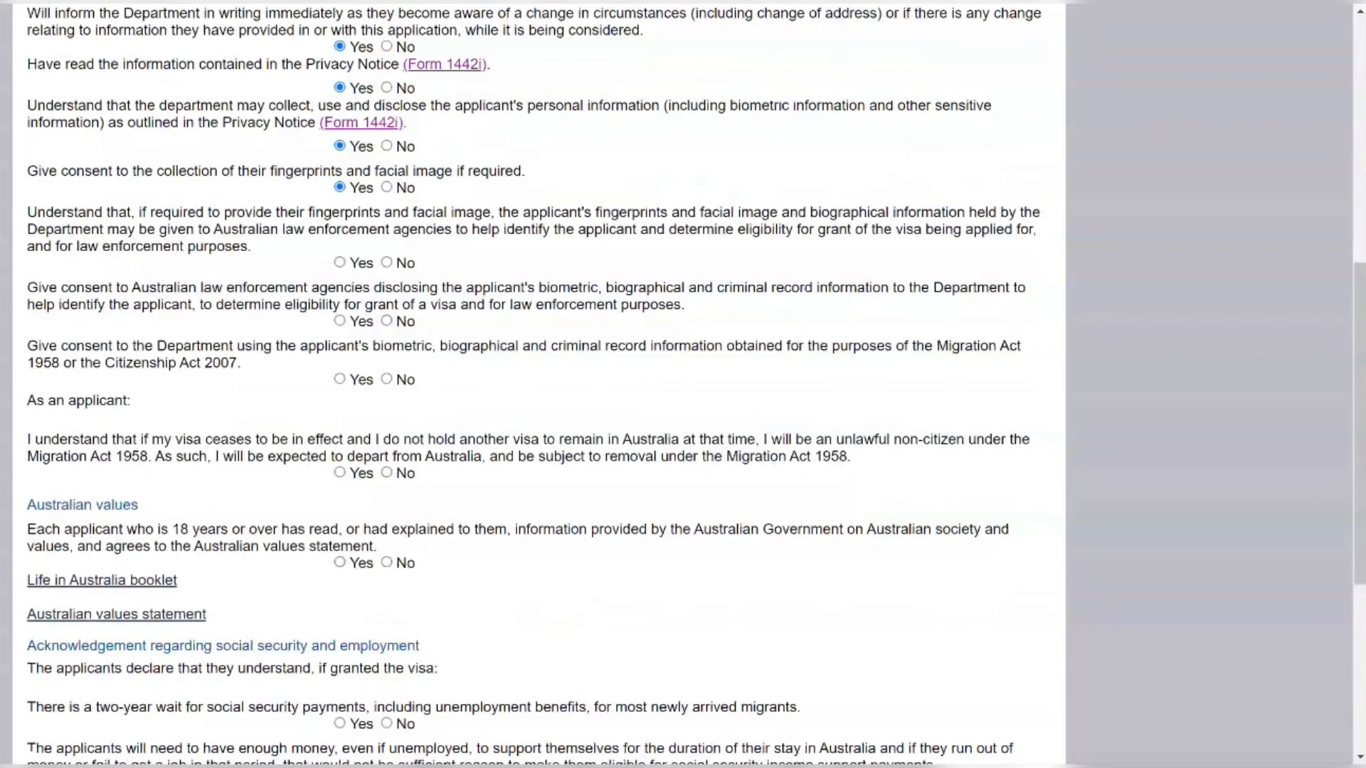
left_click(344, 267)
scroll(312, 285, "down", 1)
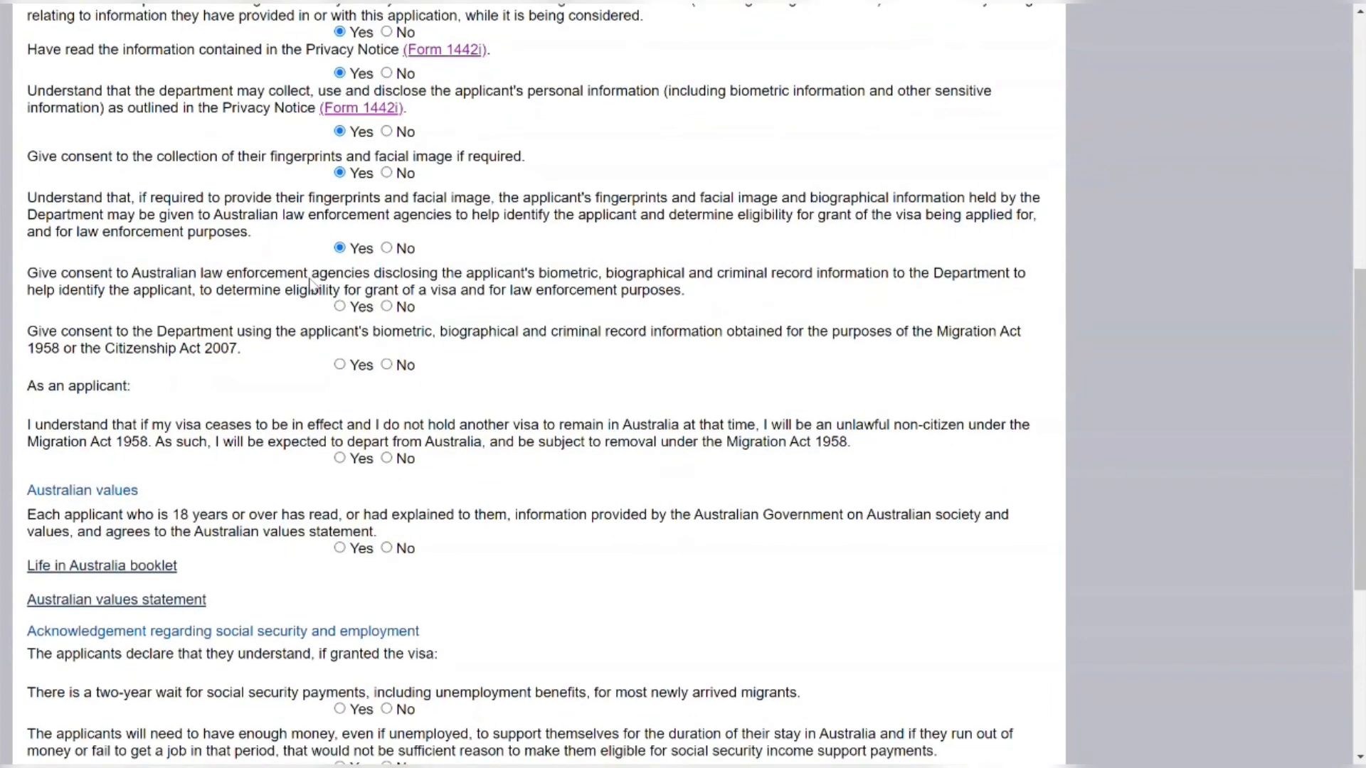
scroll(312, 285, "down", 2)
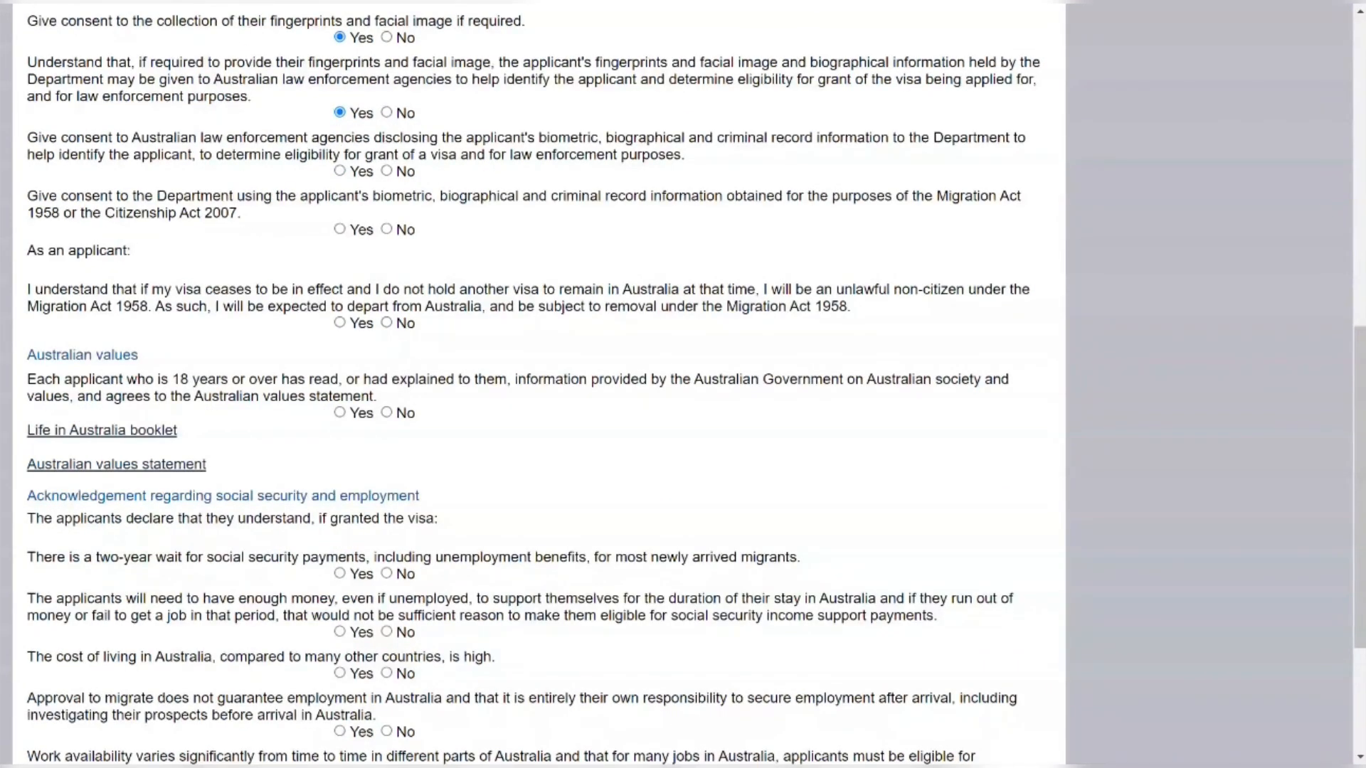
left_click(346, 173)
left_click(339, 230)
Answer Yes to the unlawful non-citizen warning and the Australian values statement
scroll(291, 322, "down", 1)
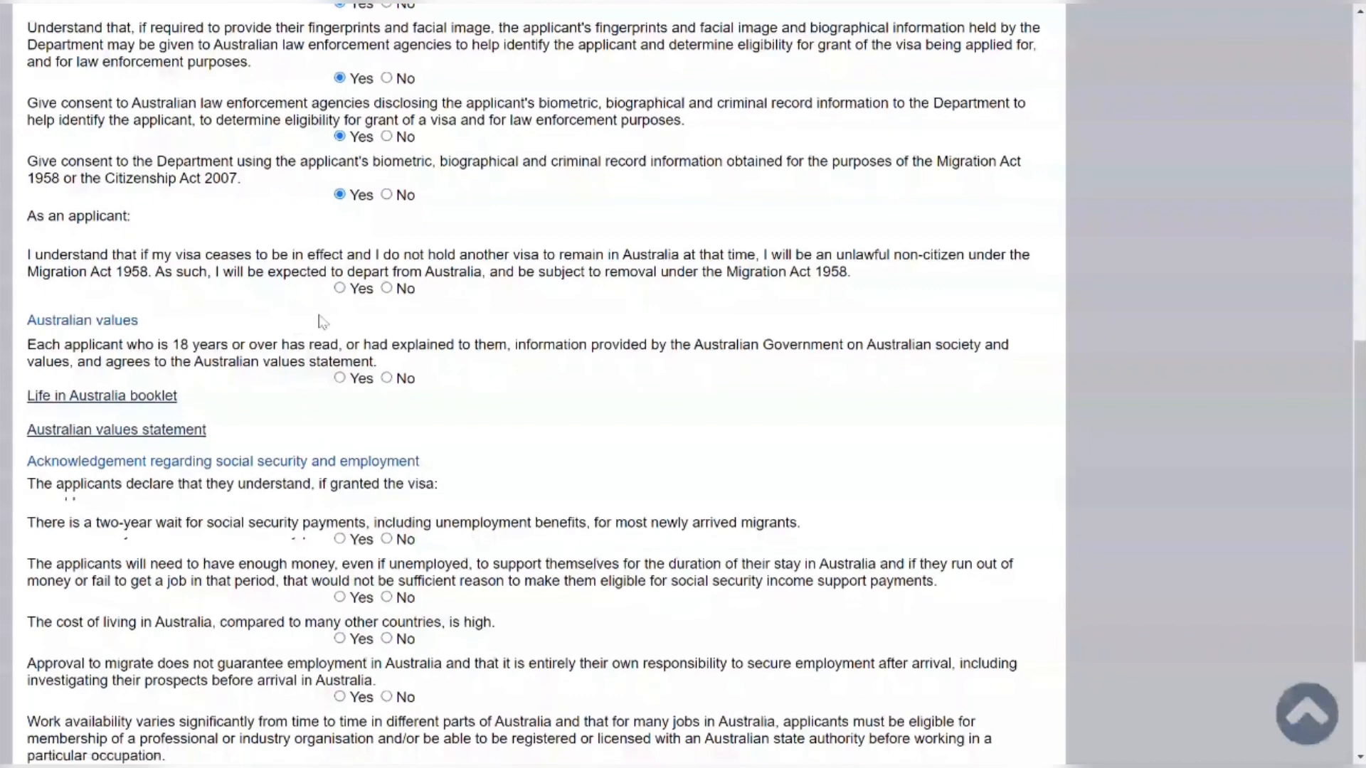
scroll(327, 299, "down", 1)
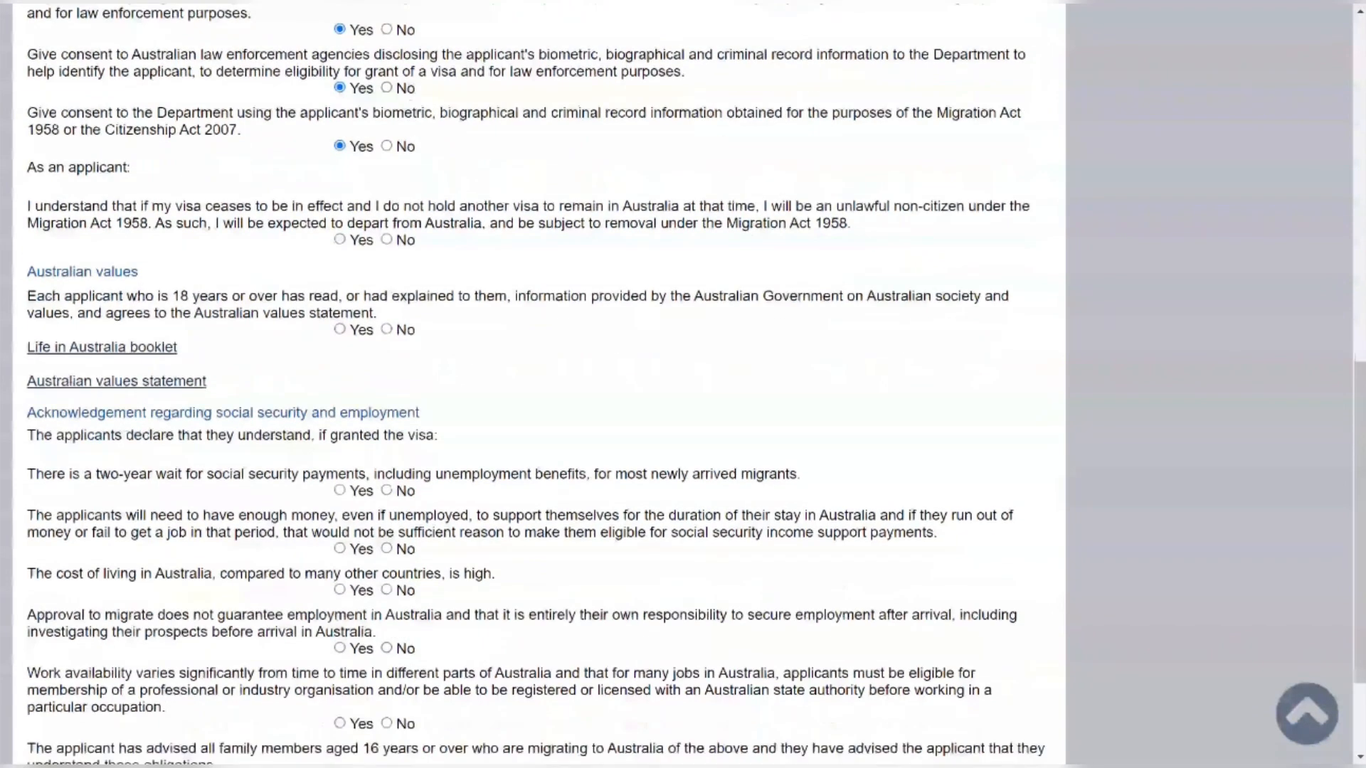
left_click(340, 238)
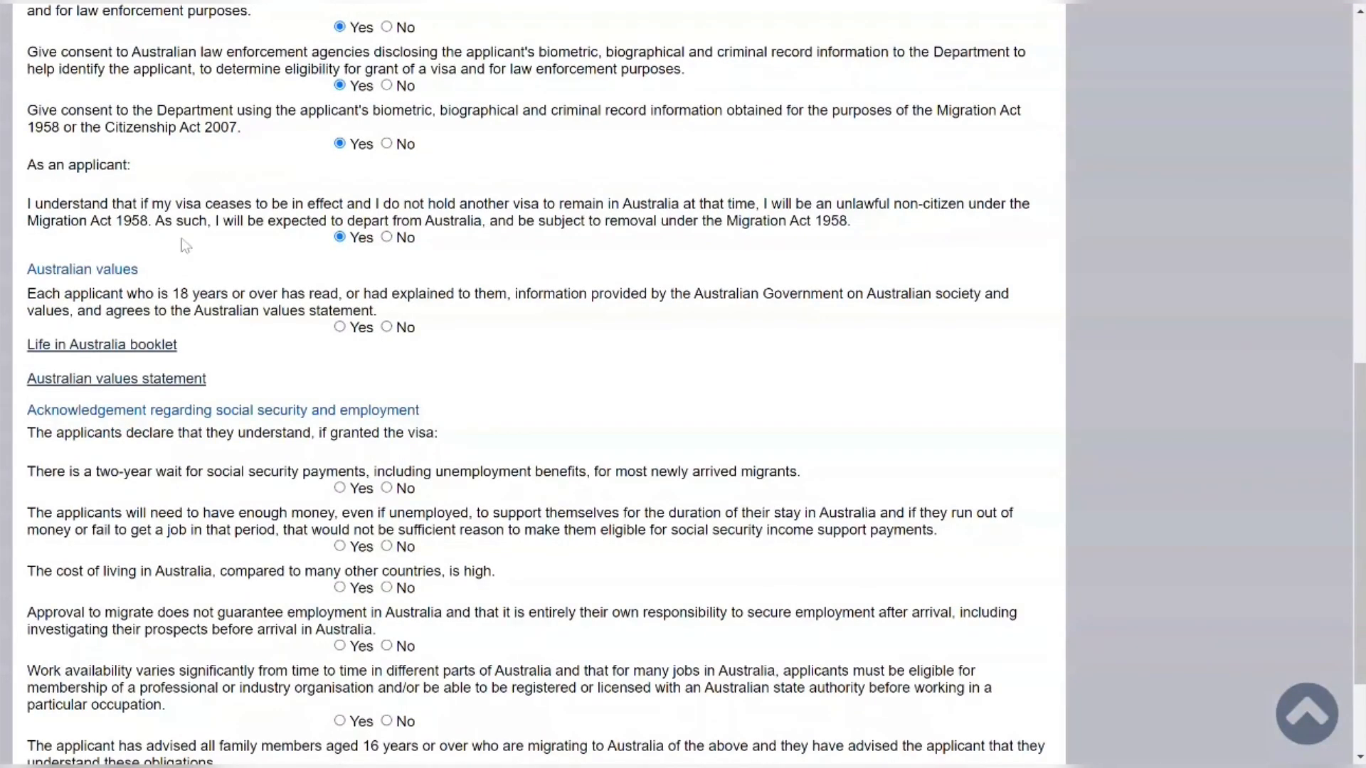
scroll(541, 384, "down", 1)
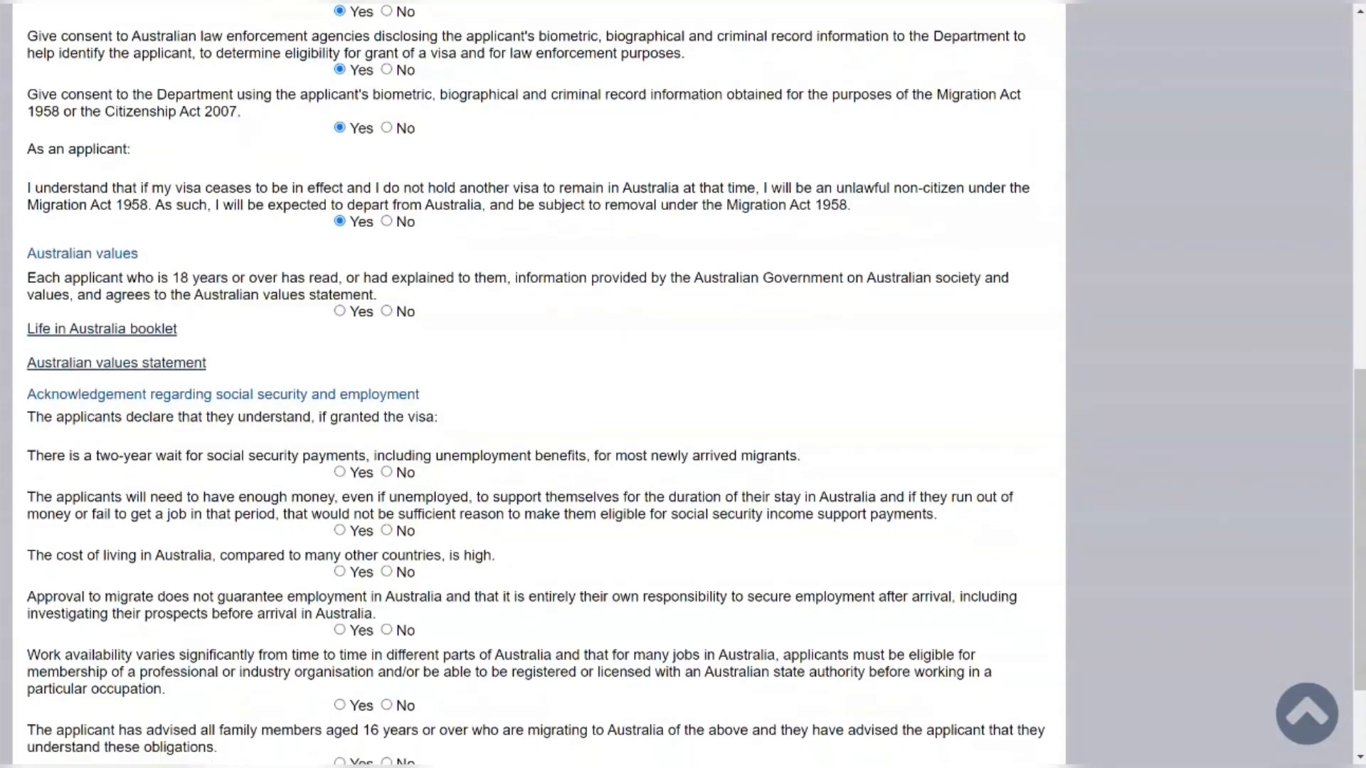
scroll(540, 384, "down", 1)
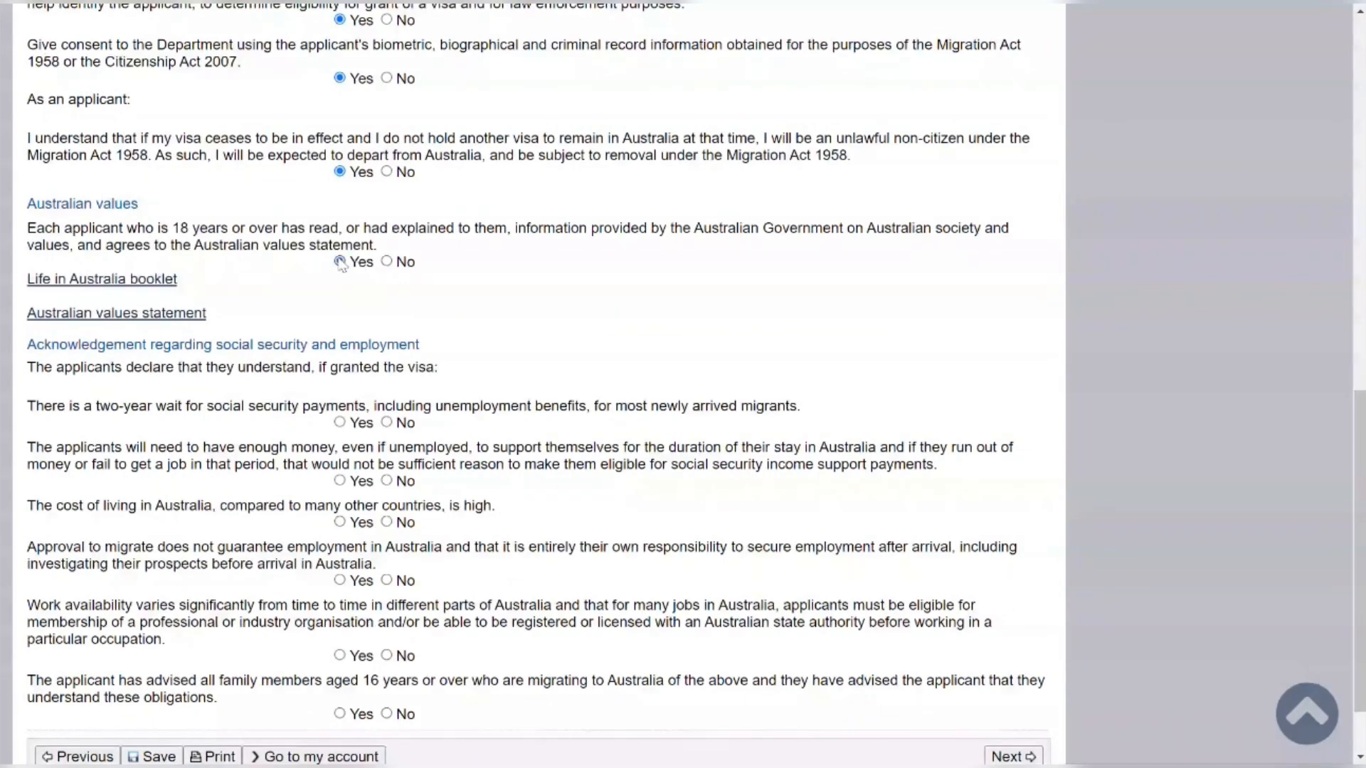
left_click(340, 261)
scroll(285, 234, "down", 2)
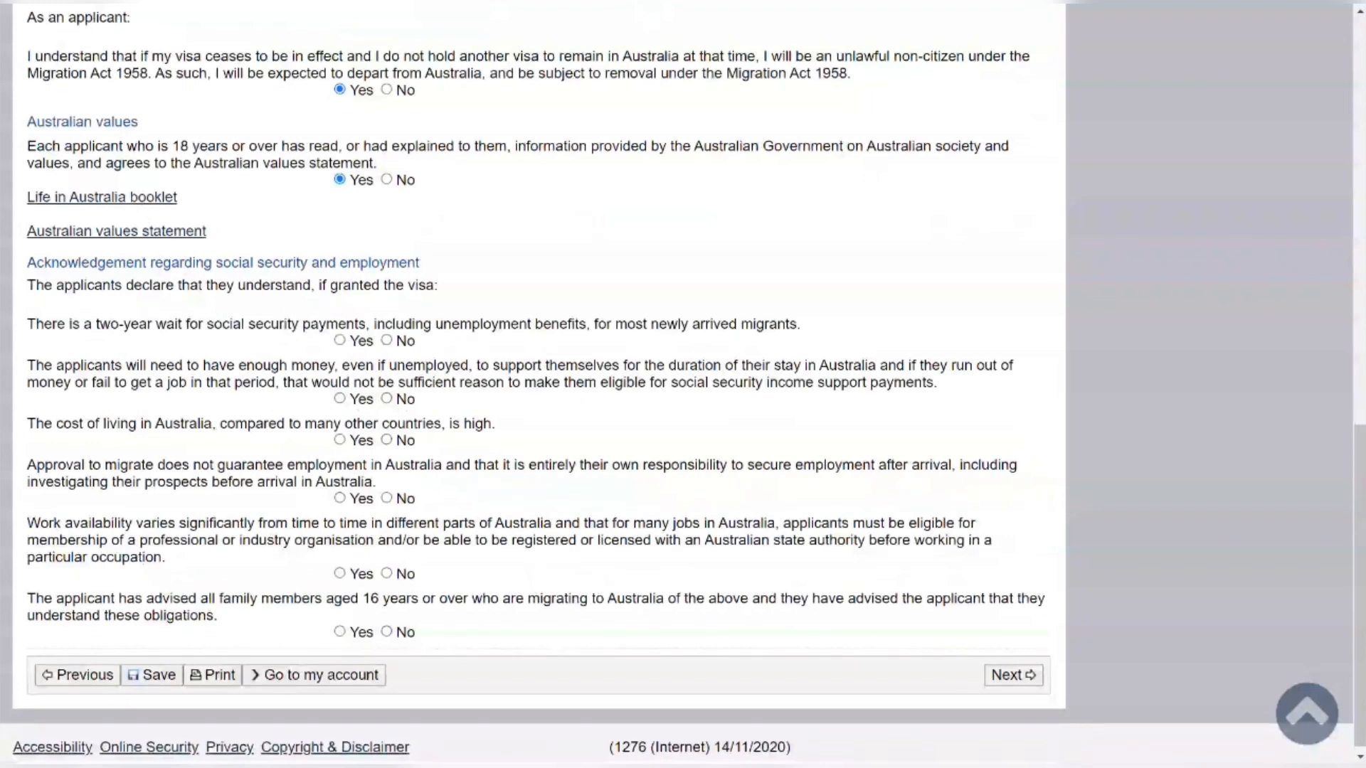
scroll(540, 384, "down", 1)
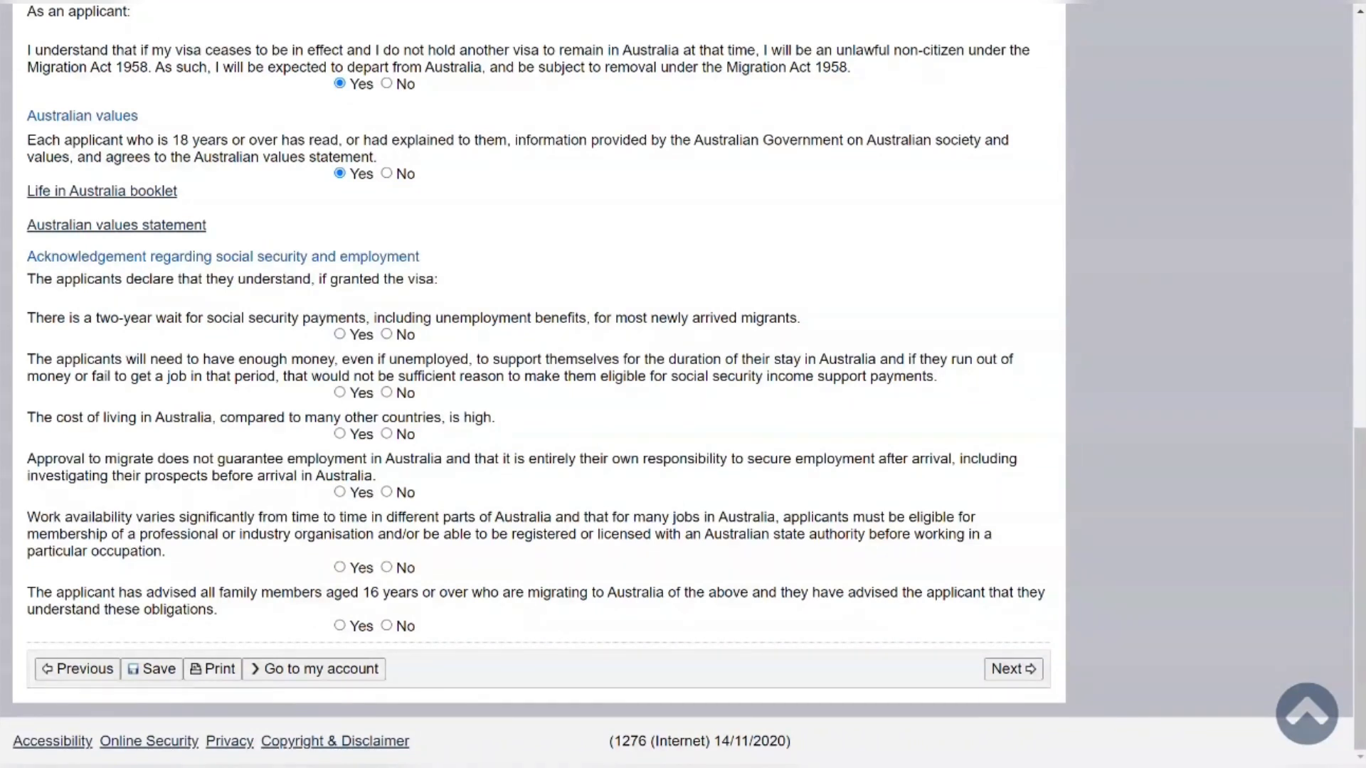
Answer Yes to the social security wait, funds, cost of living, employment and family-obligation acknowledgements
left_click(339, 334)
left_click(340, 394)
left_click(342, 436)
left_click(341, 493)
left_click(339, 567)
left_click(339, 627)
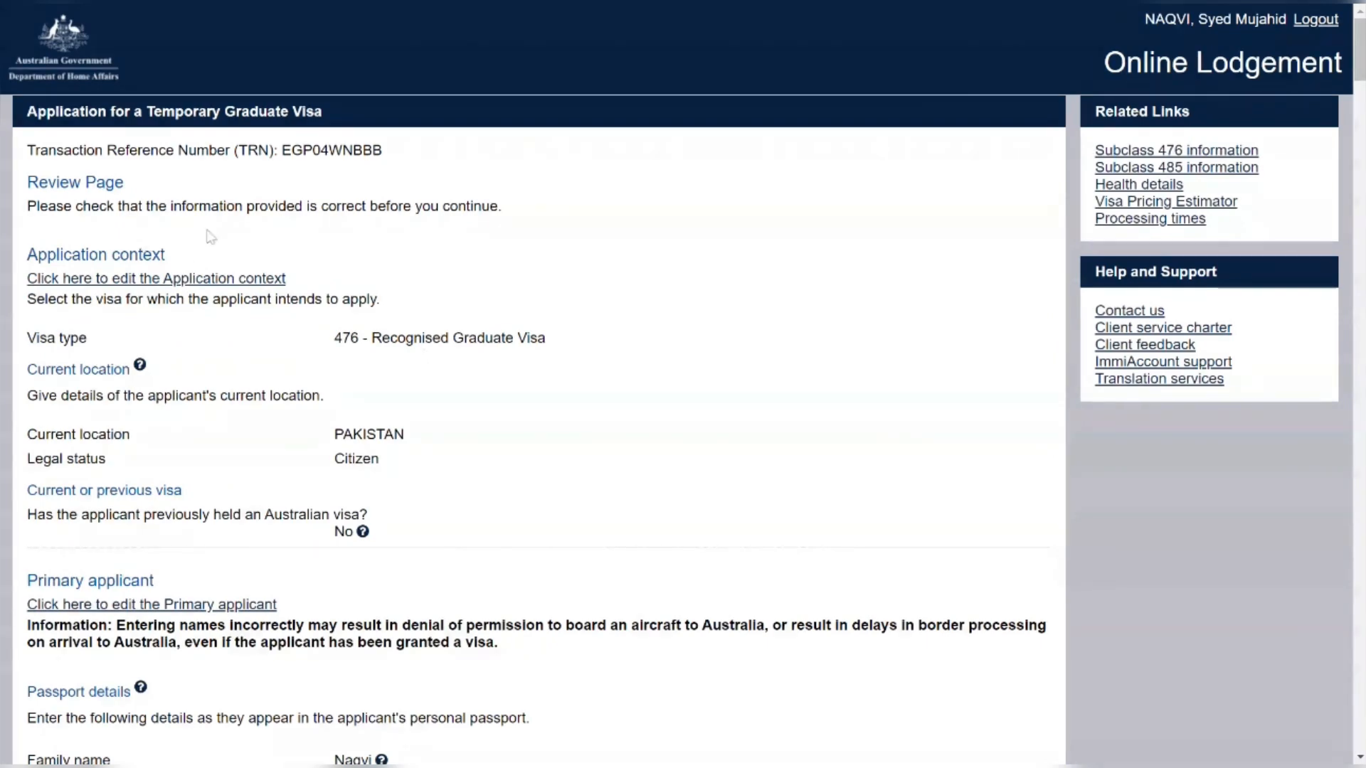
Scroll through the Review Page and continue to Attach documents
scroll(445, 463, "down", 20)
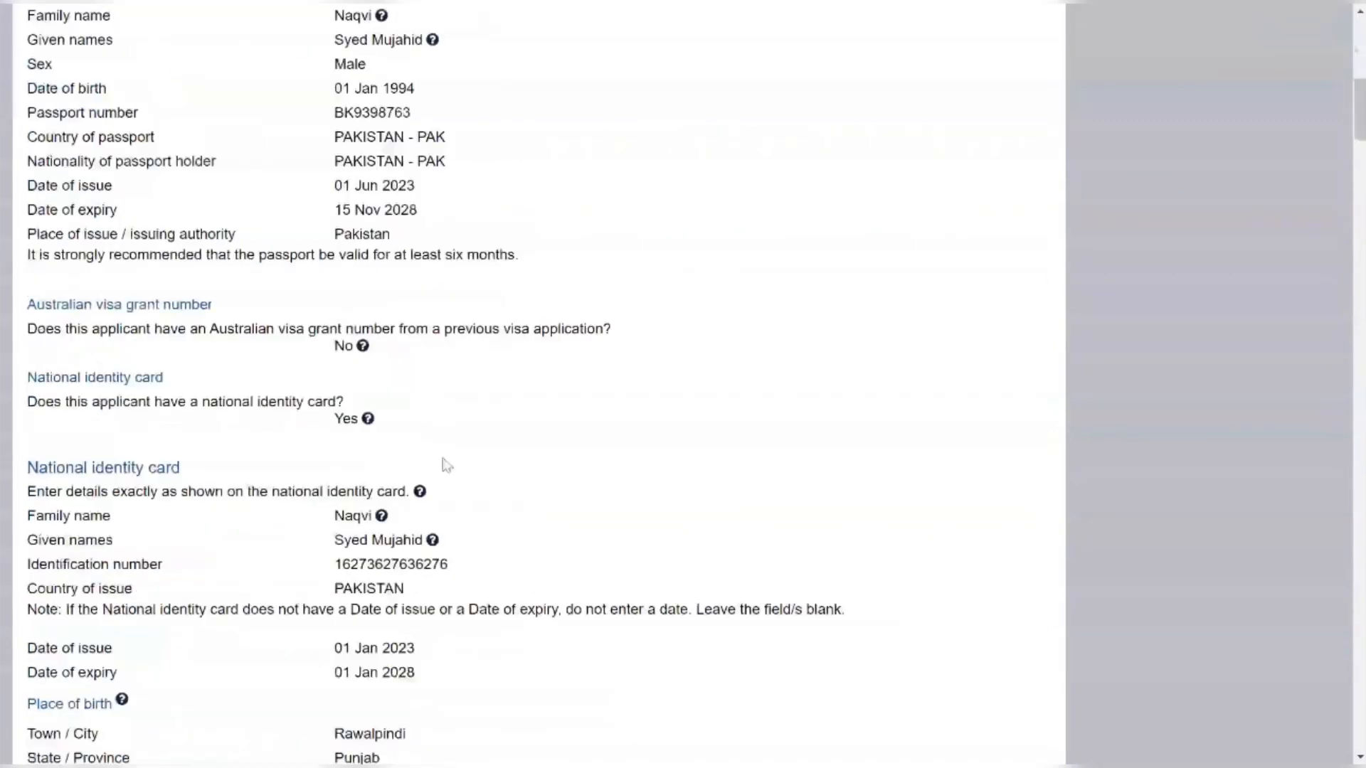
scroll(618, 490, "down", 20)
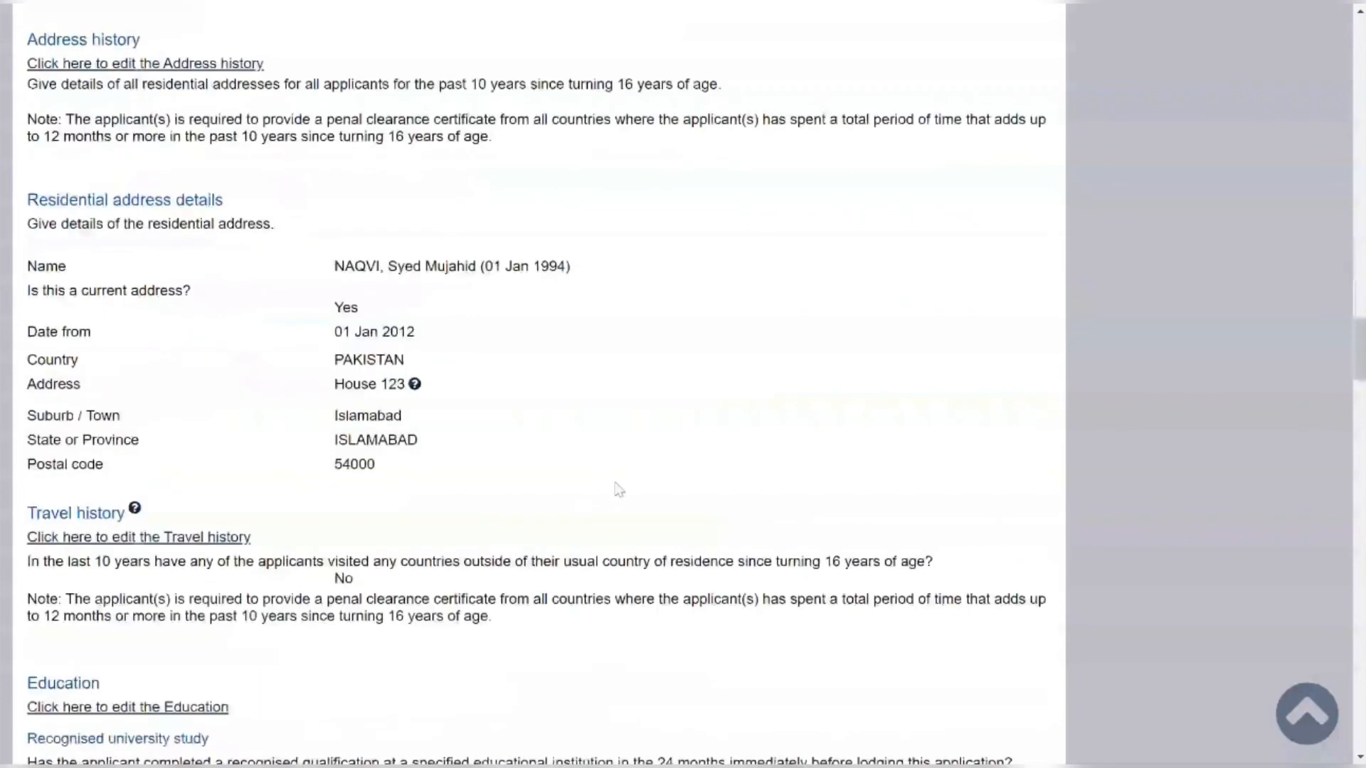
scroll(541, 384, "down", 10)
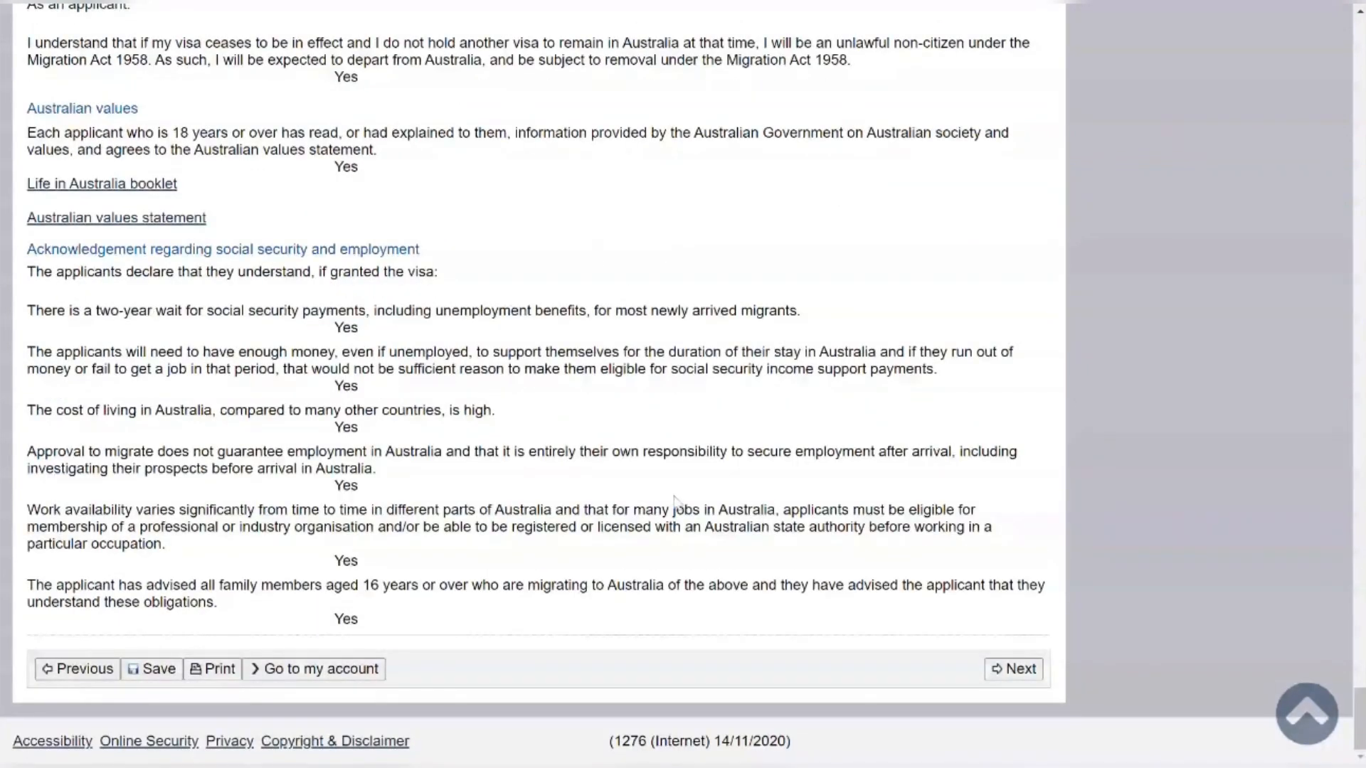
left_click(1010, 670)
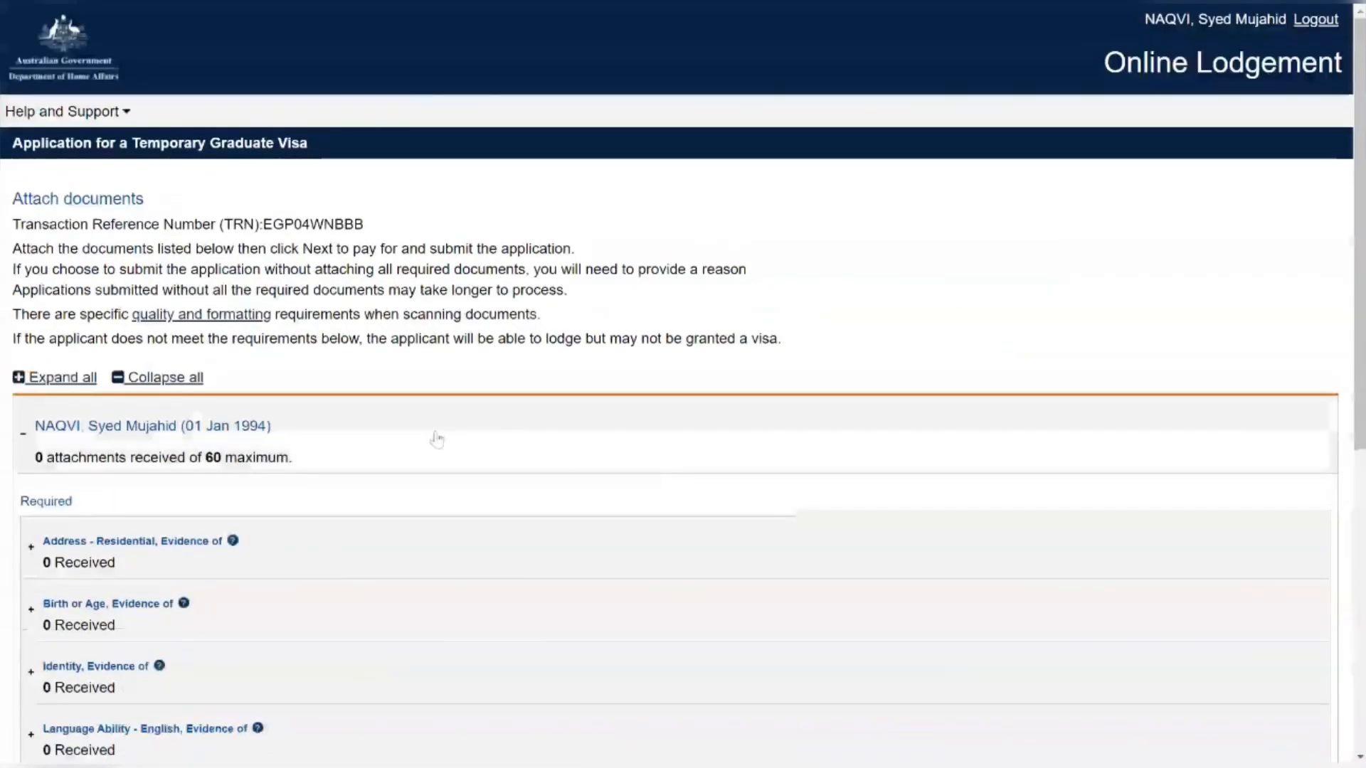
Expand the Character History evidence row to show its Add documents option
scroll(267, 331, "down", 2)
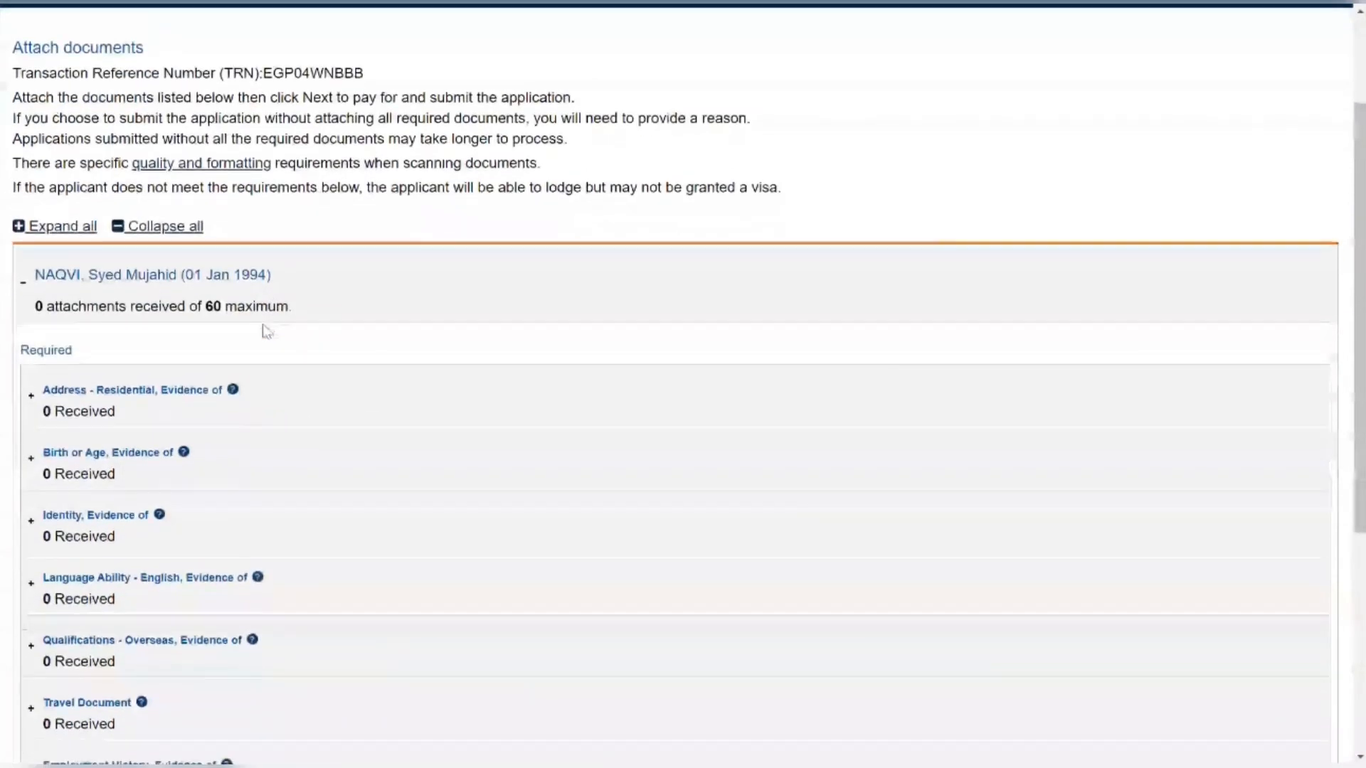
scroll(267, 331, "down", 2)
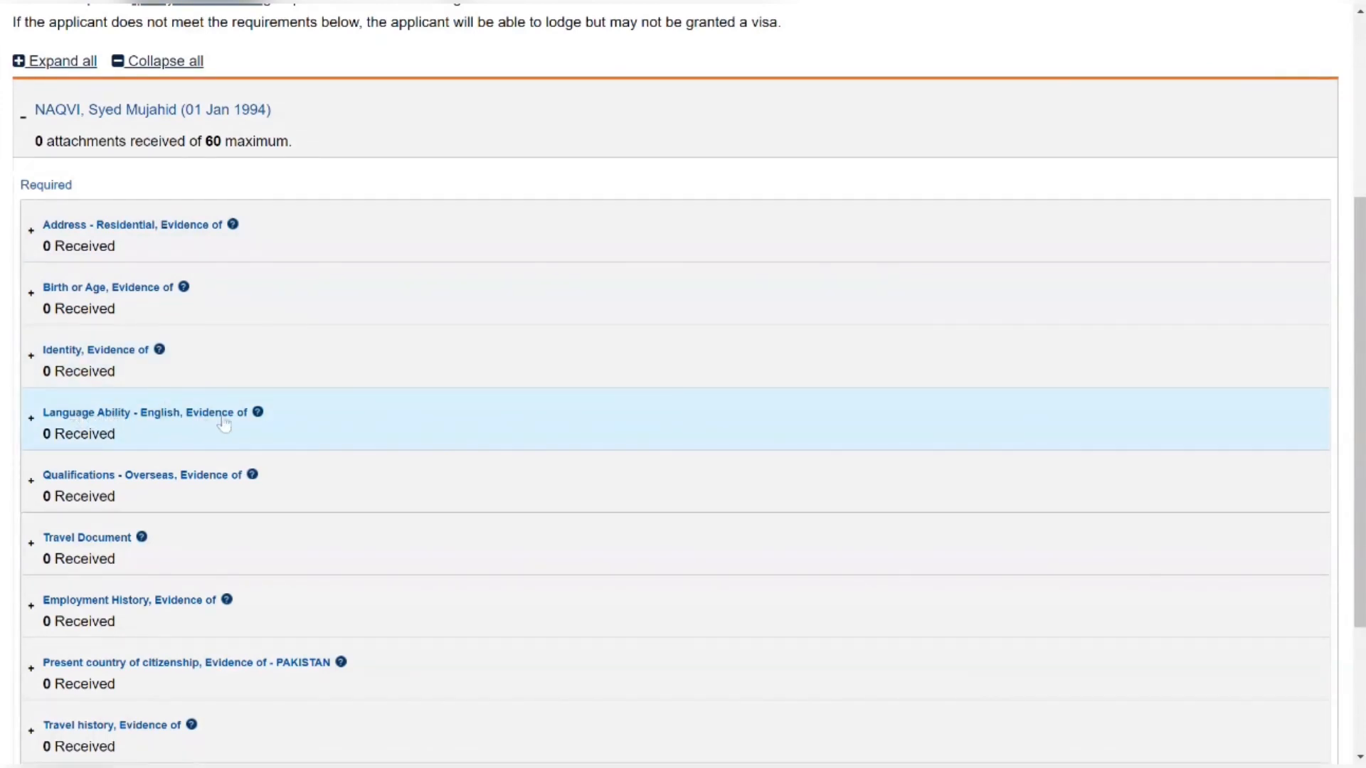
scroll(201, 477, "down", 1)
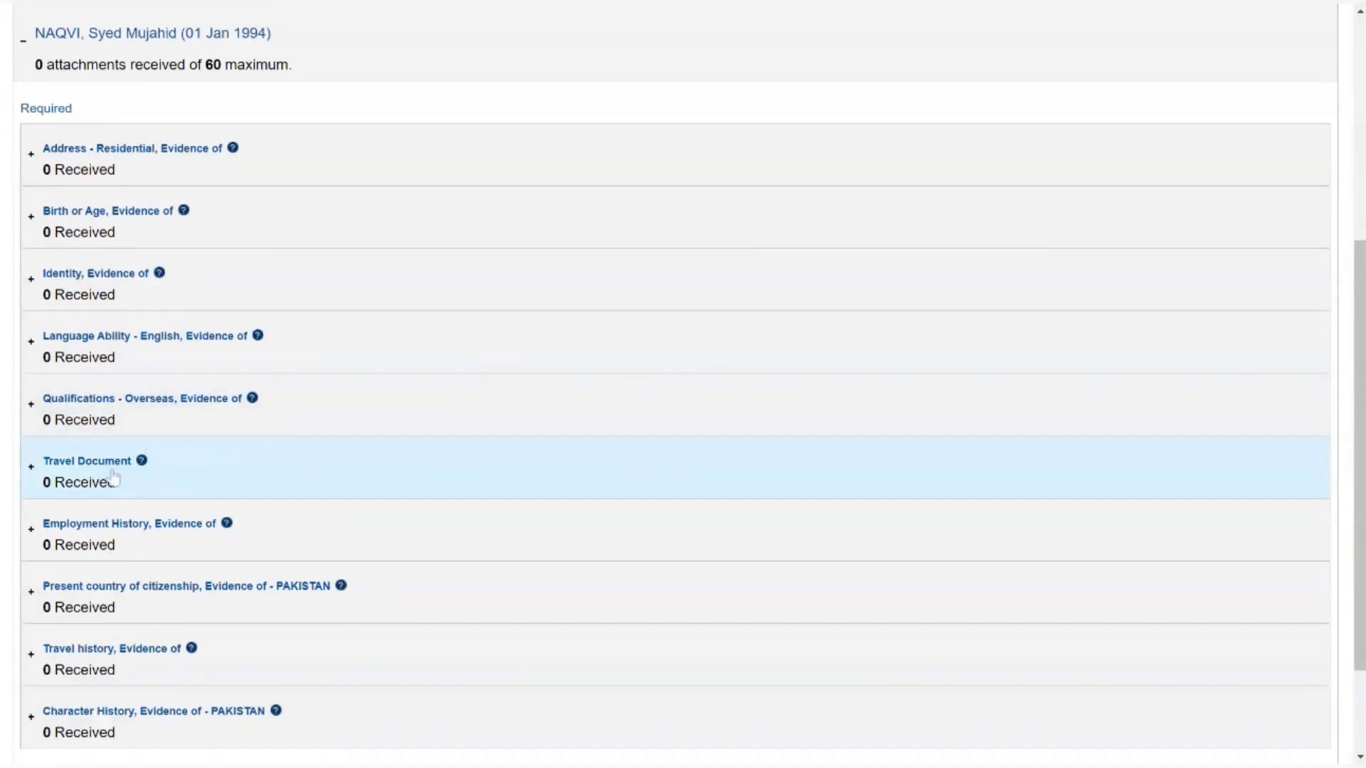
scroll(164, 477, "down", 2)
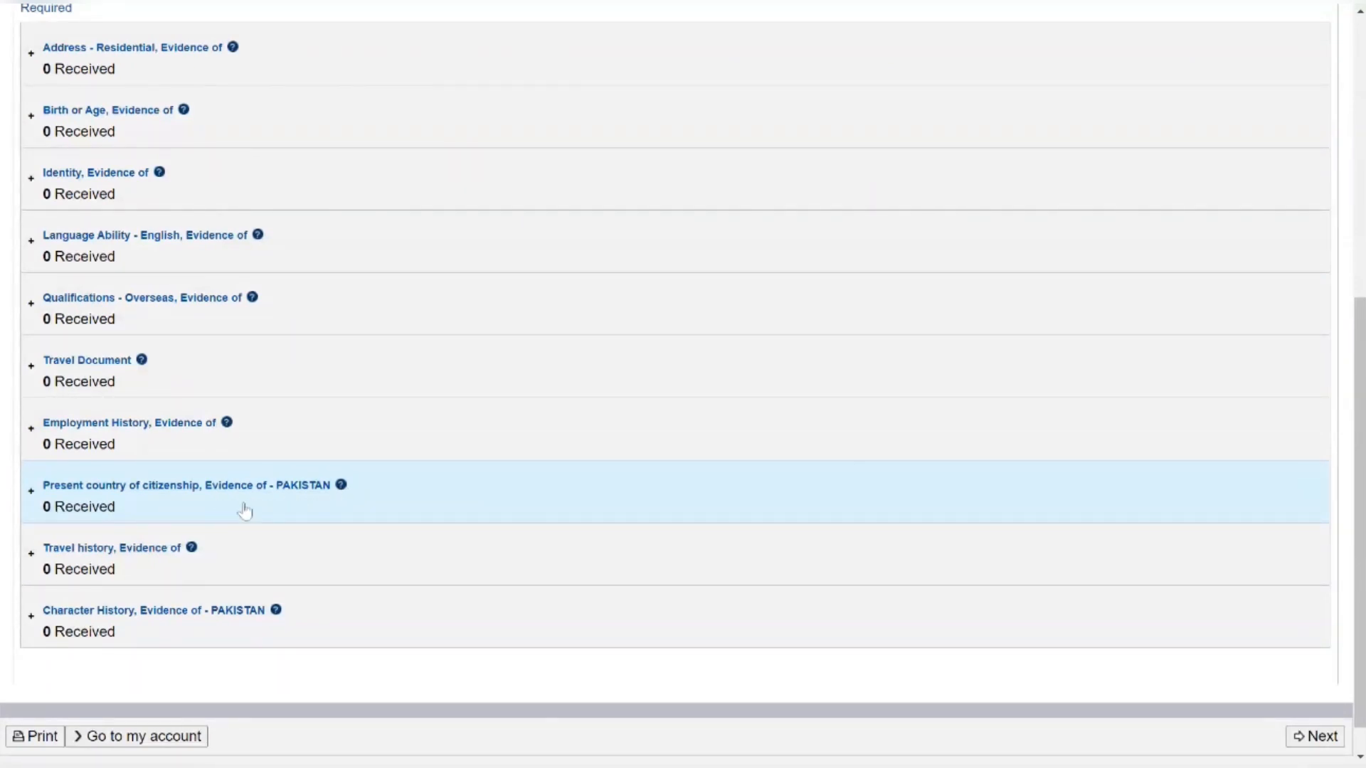
scroll(186, 578, "down", 1)
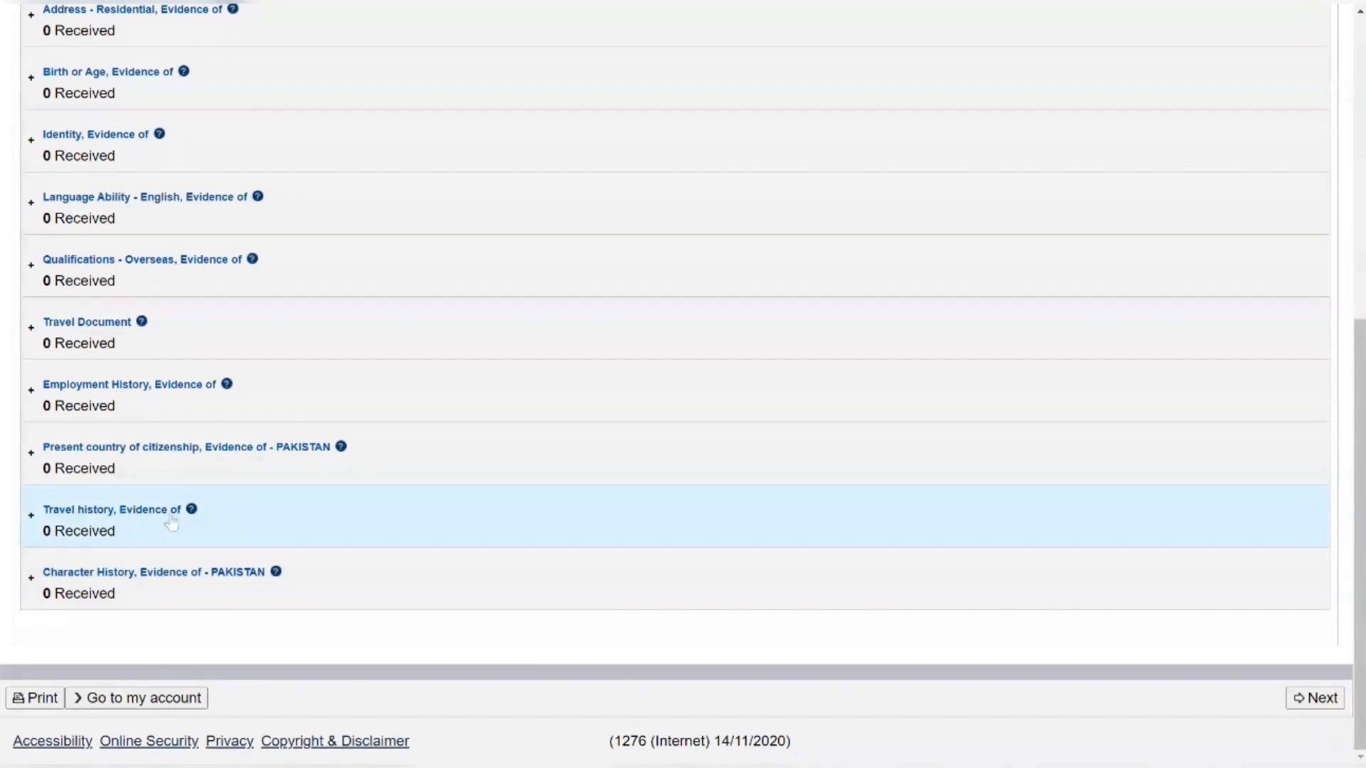
left_click(128, 590)
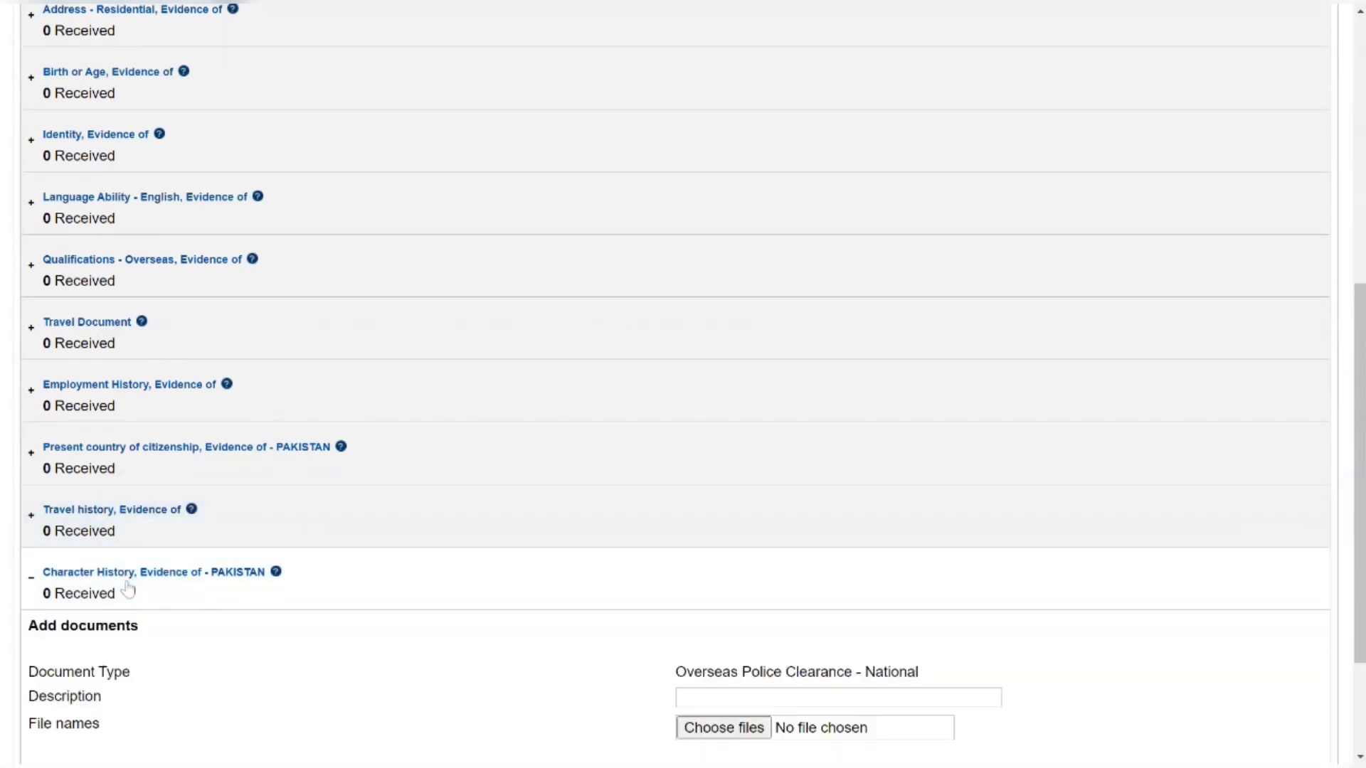
Continue past Attach documents without attaching any files
scroll(143, 573, "down", 2)
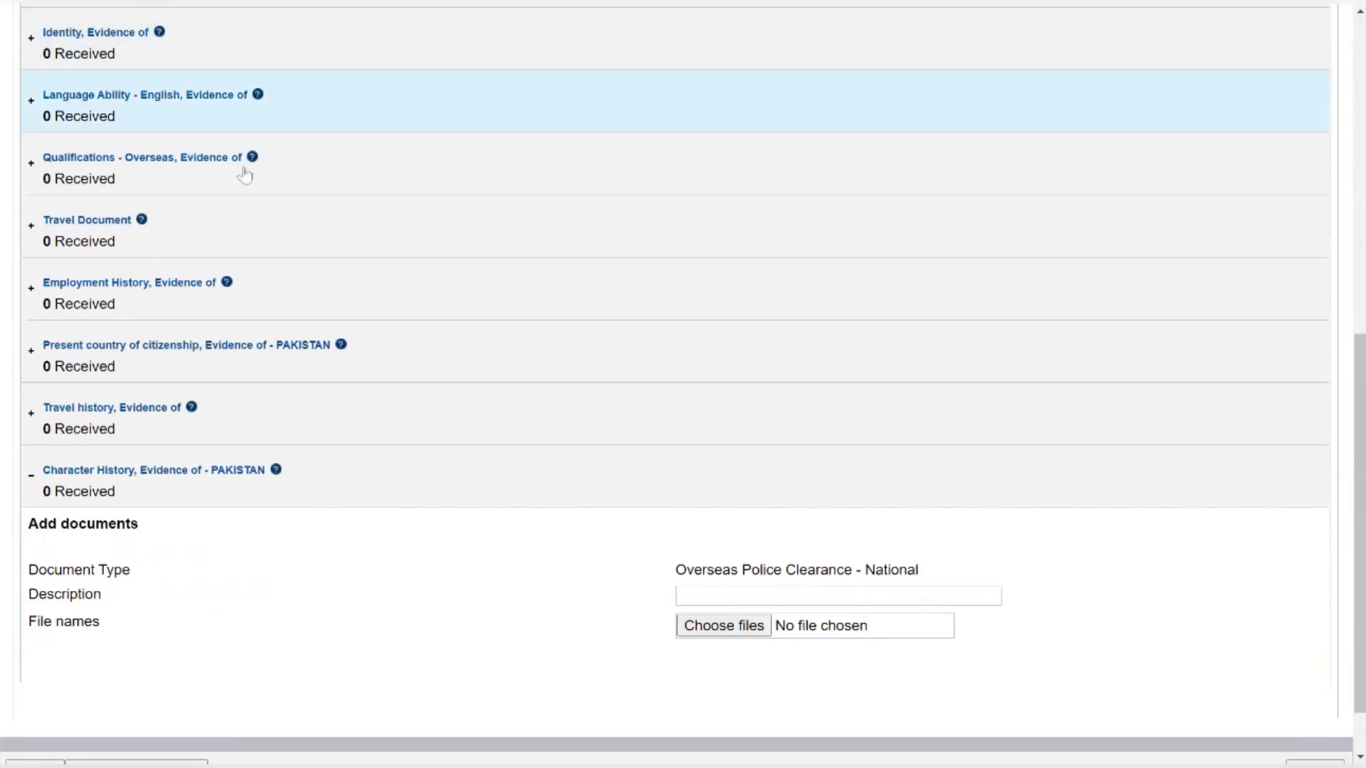
scroll(430, 356, "down", 2)
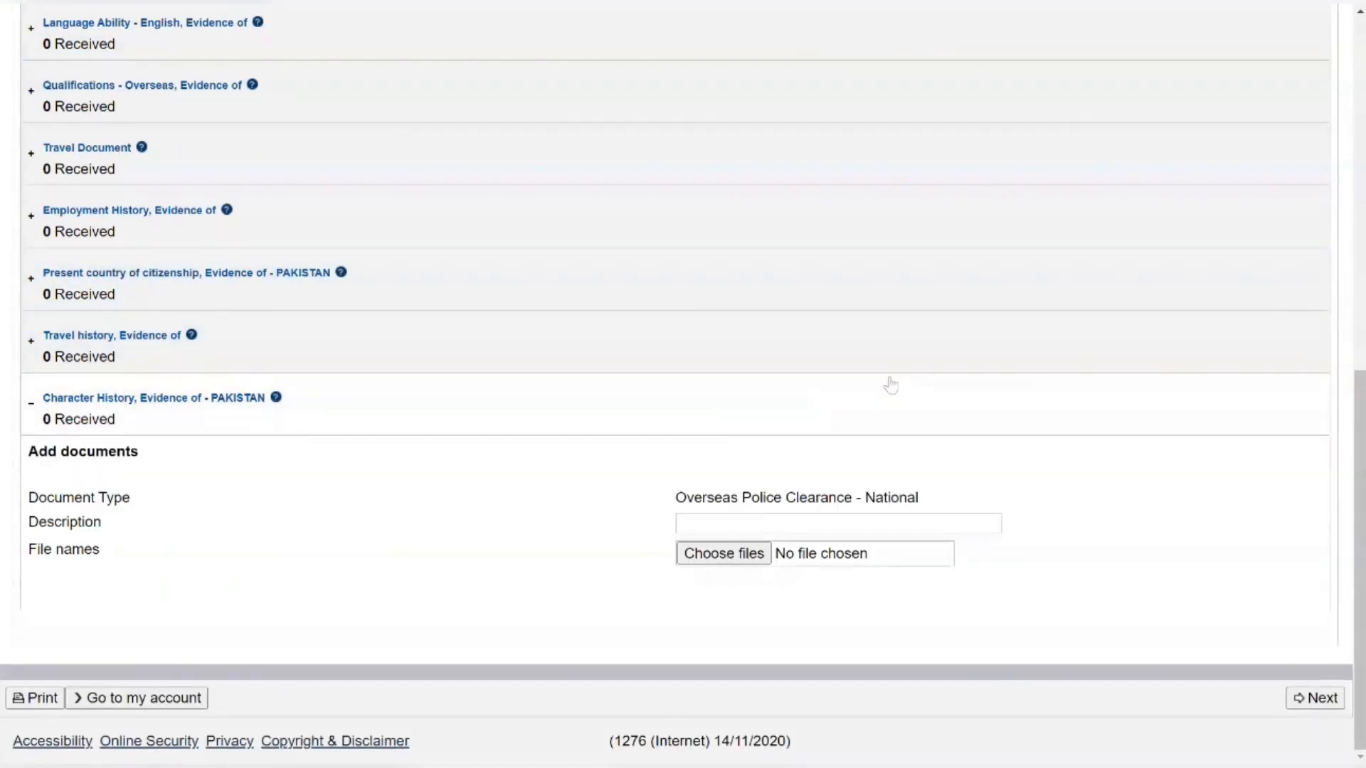
scroll(911, 376, "up", 8)
scroll(910, 376, "down", 9)
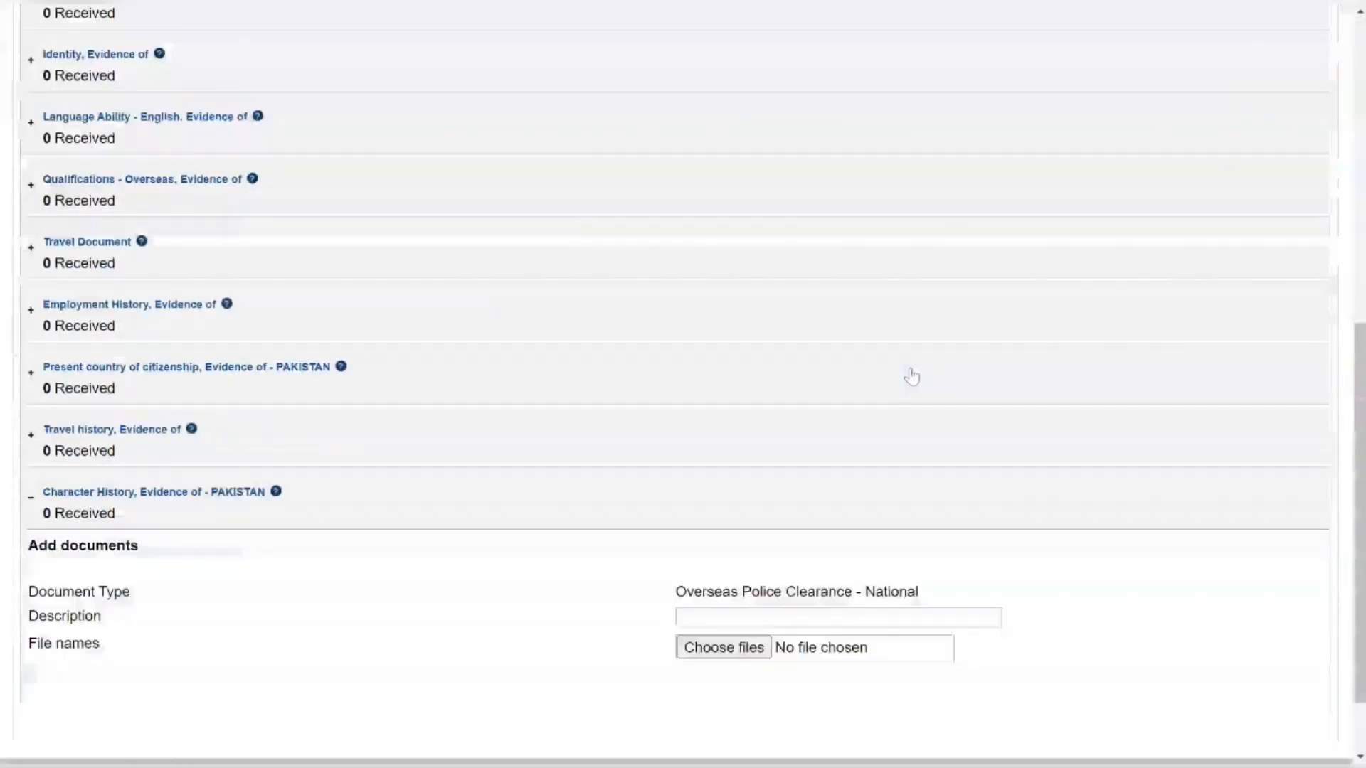
scroll(910, 377, "up", 3)
scroll(1106, 563, "down", 3)
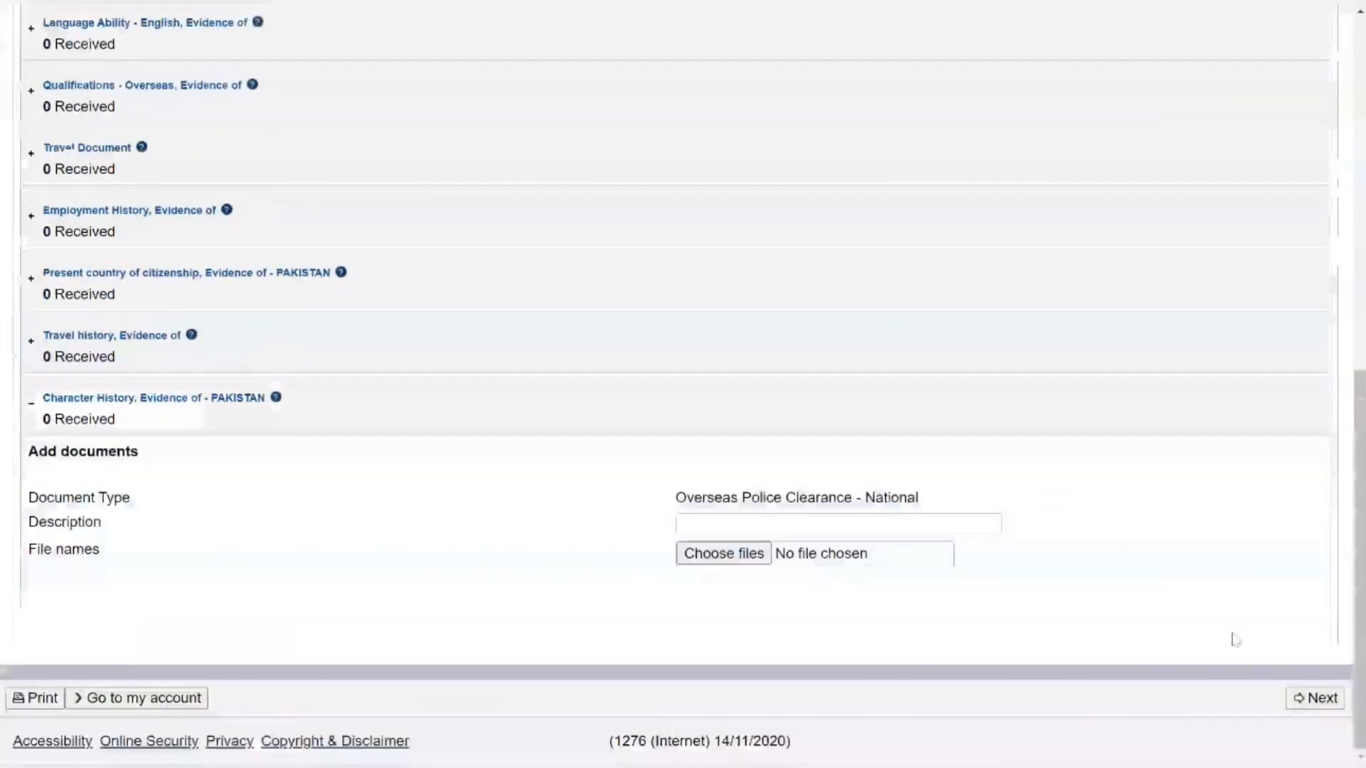
left_click(1313, 706)
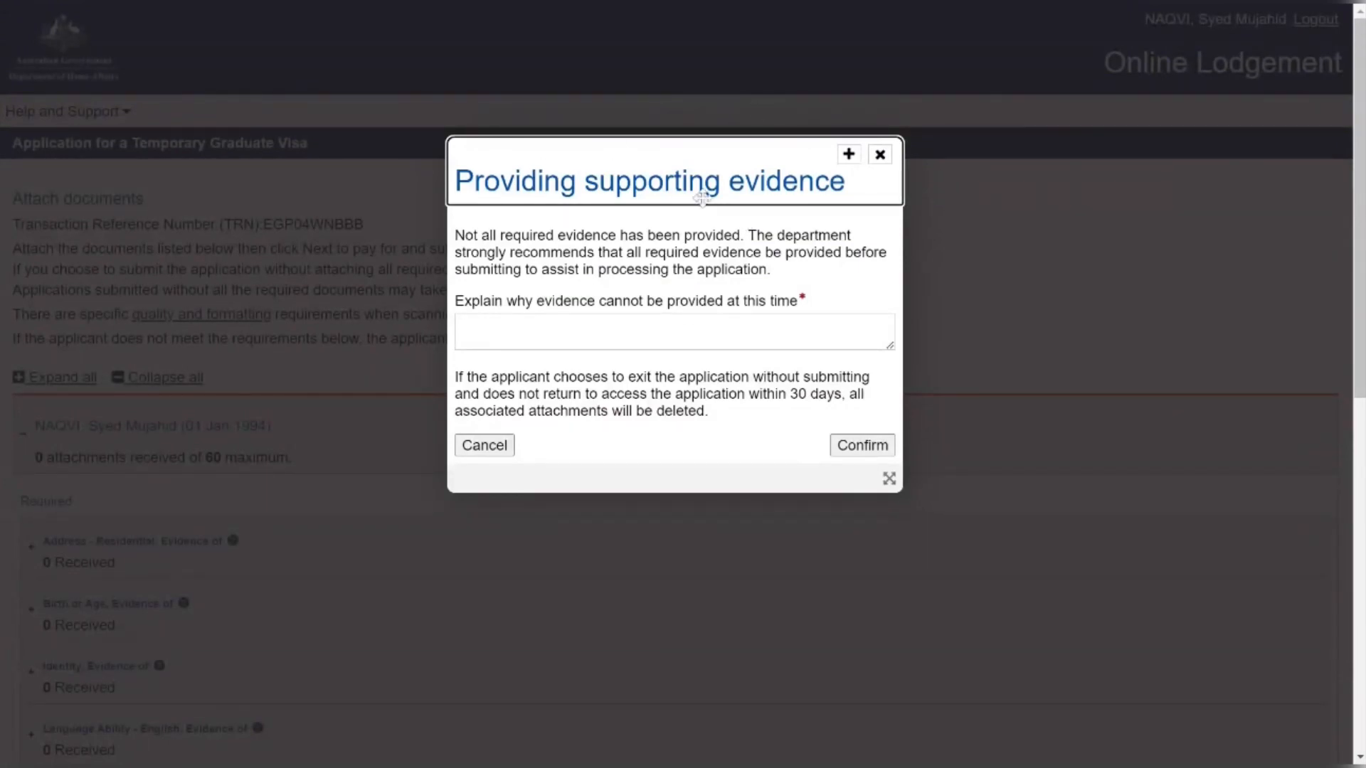
Explain the missing evidence as 'I have provided all the documents' and confirm
left_click(583, 343)
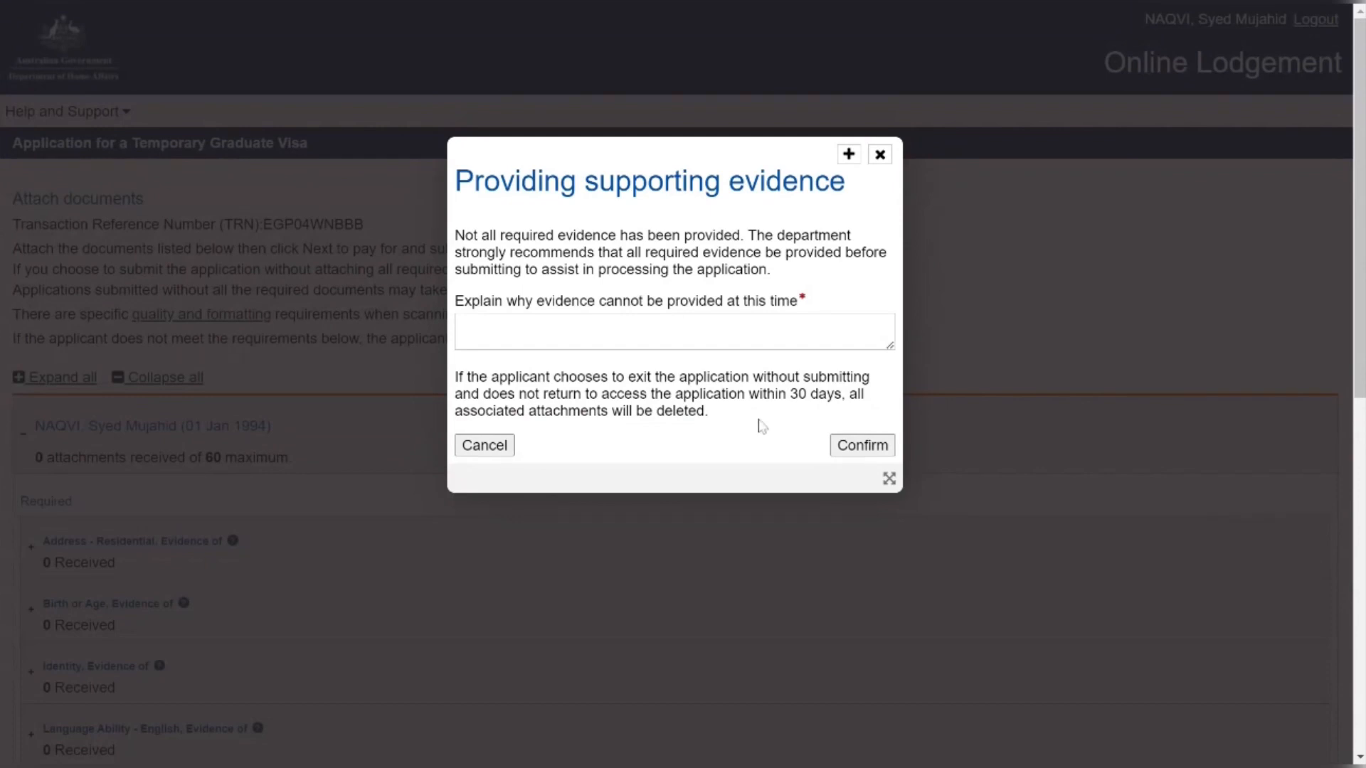
left_click(832, 447)
type("I have ")
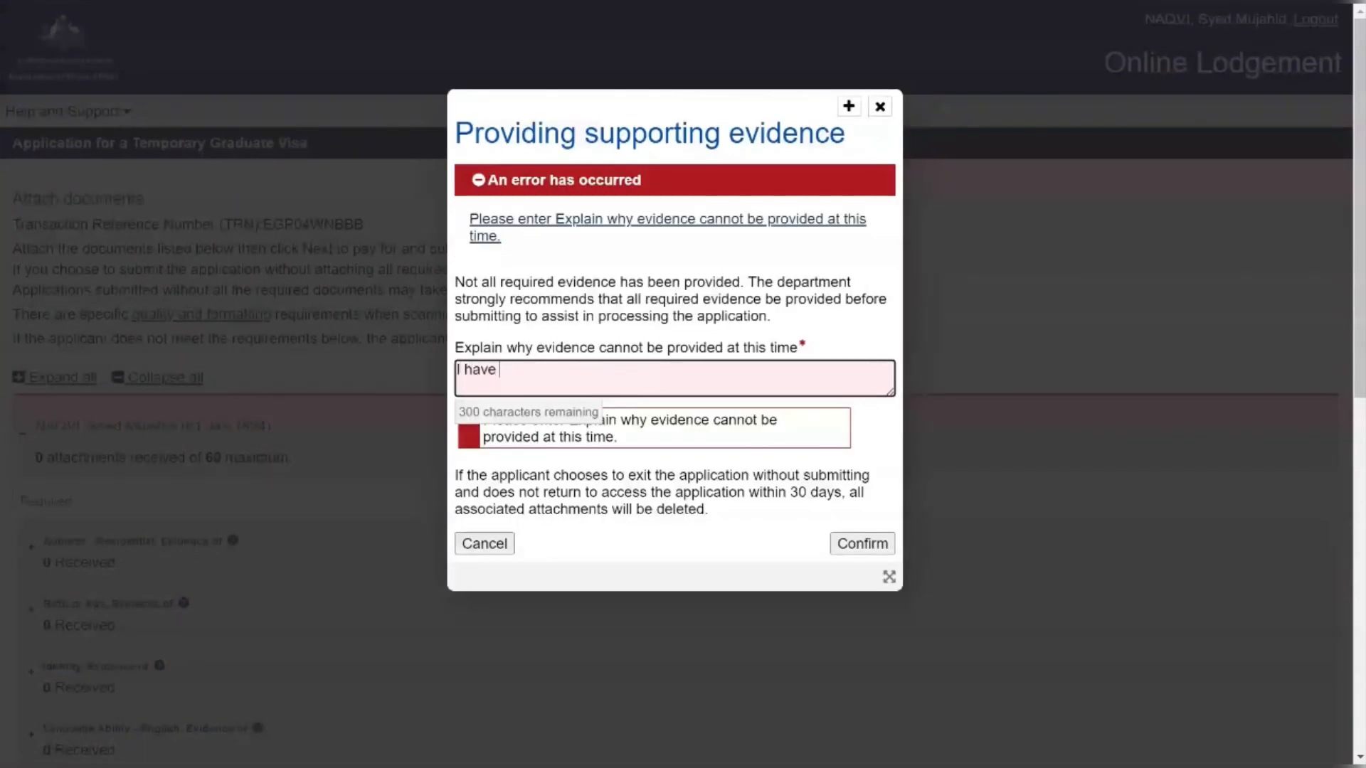
type("provided all the c")
type("ocuments")
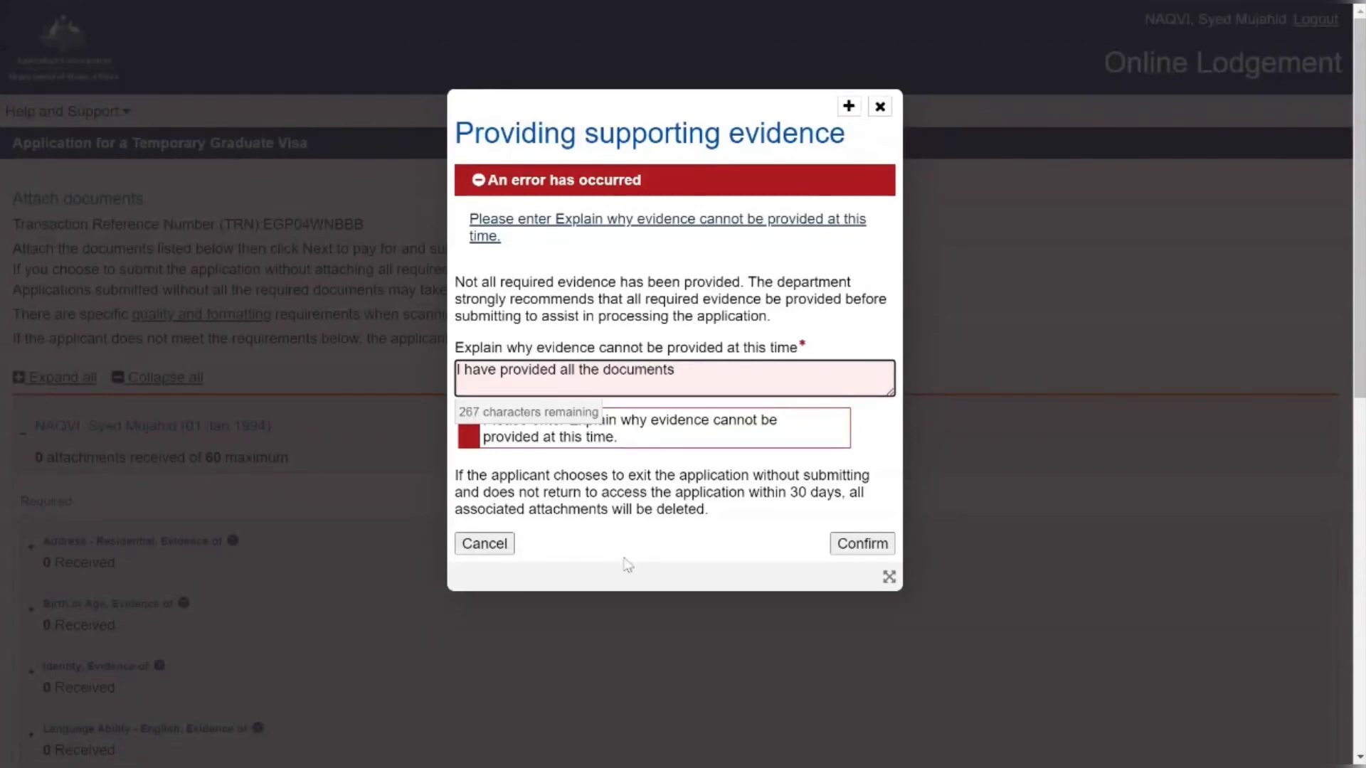
left_click(869, 550)
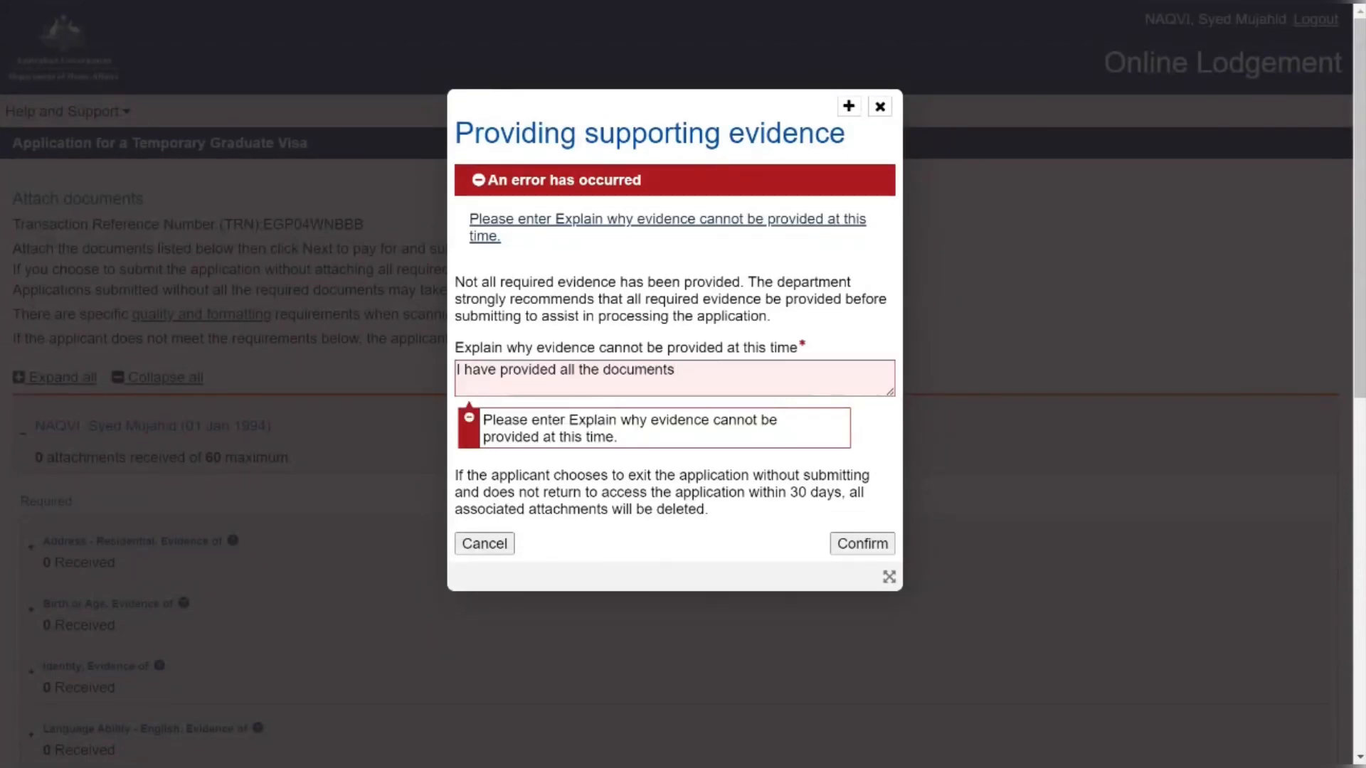
left_click(867, 549)
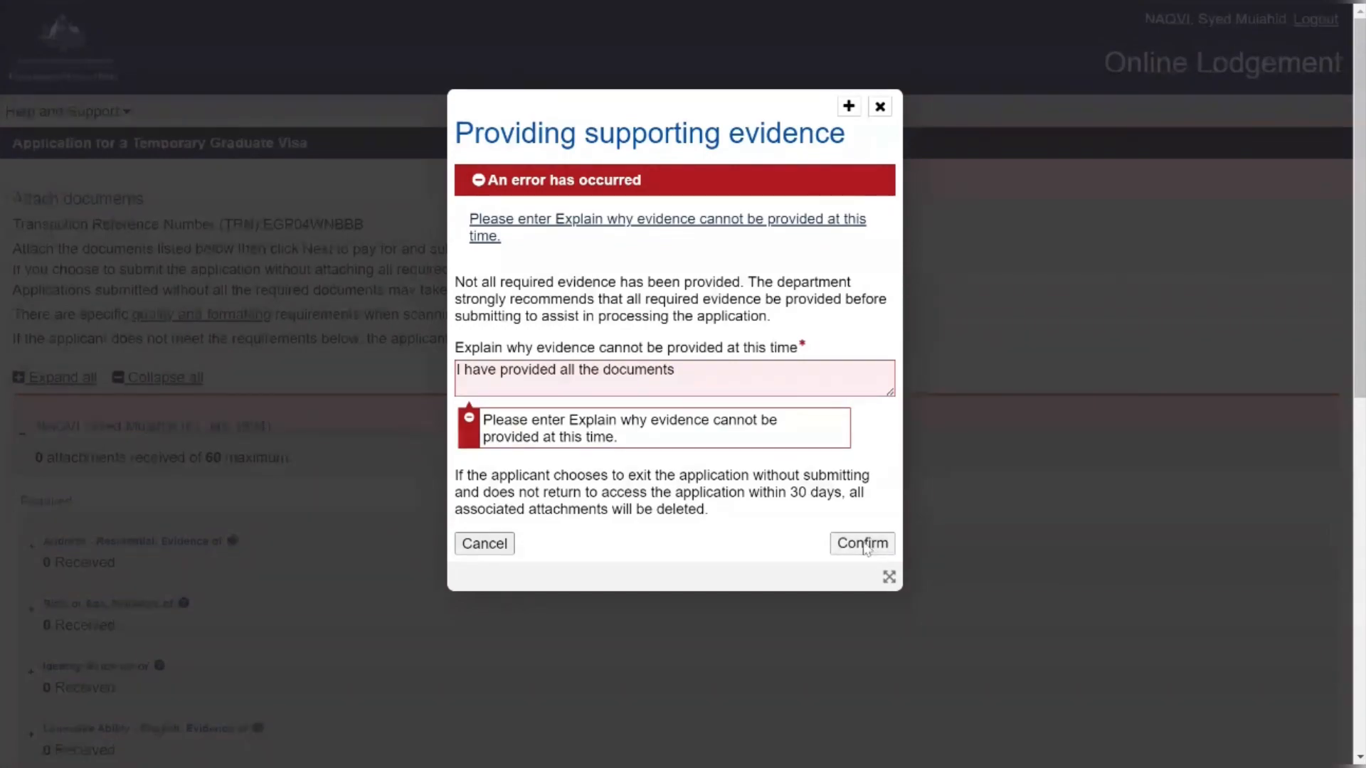